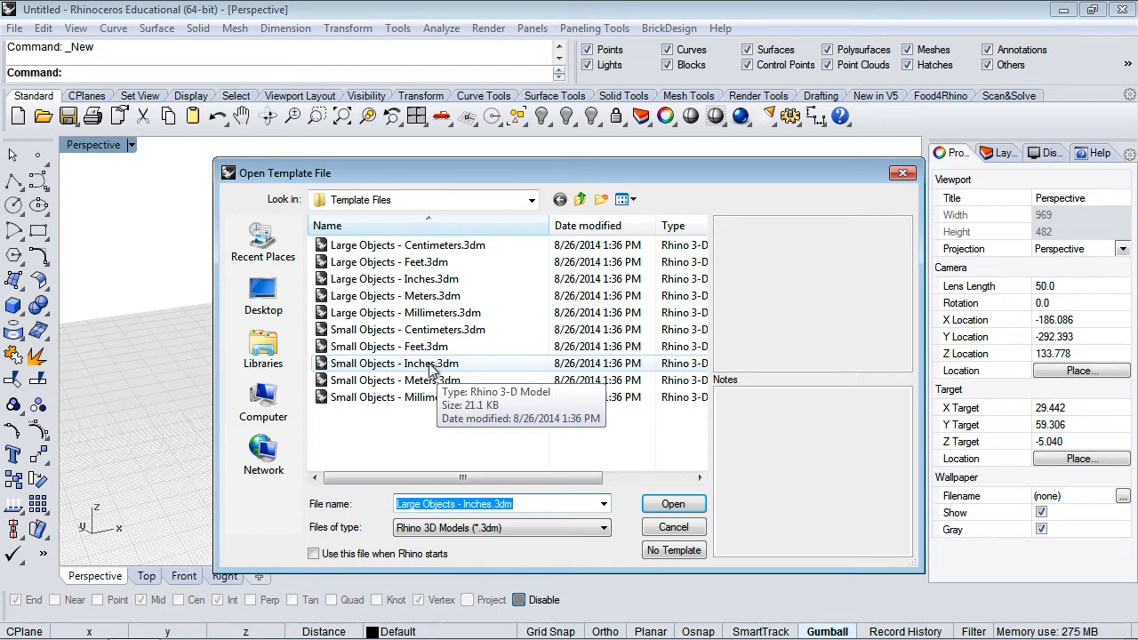
Start a new model from the Small Objects - Inches template and hide the selection filter.
left_click(431, 367)
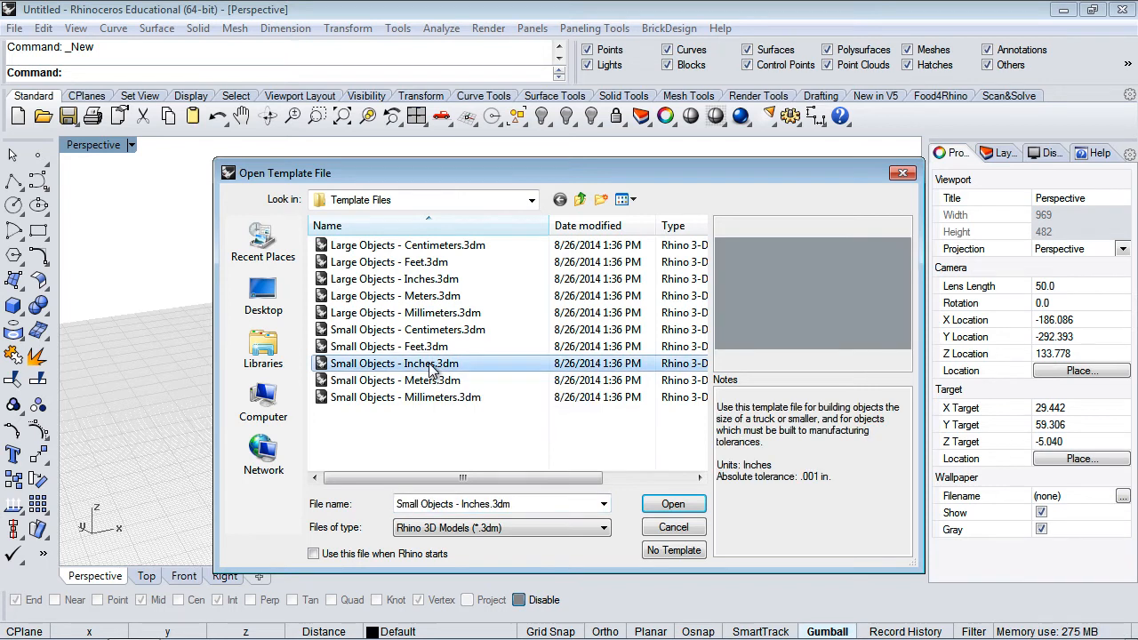
left_click(667, 504)
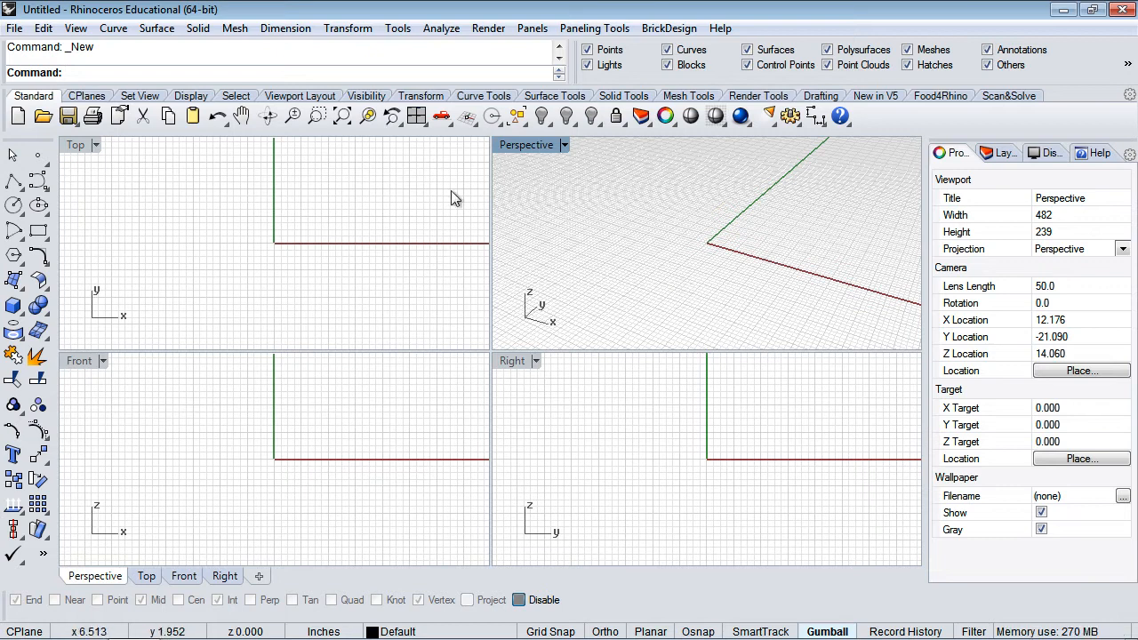
left_click(974, 631)
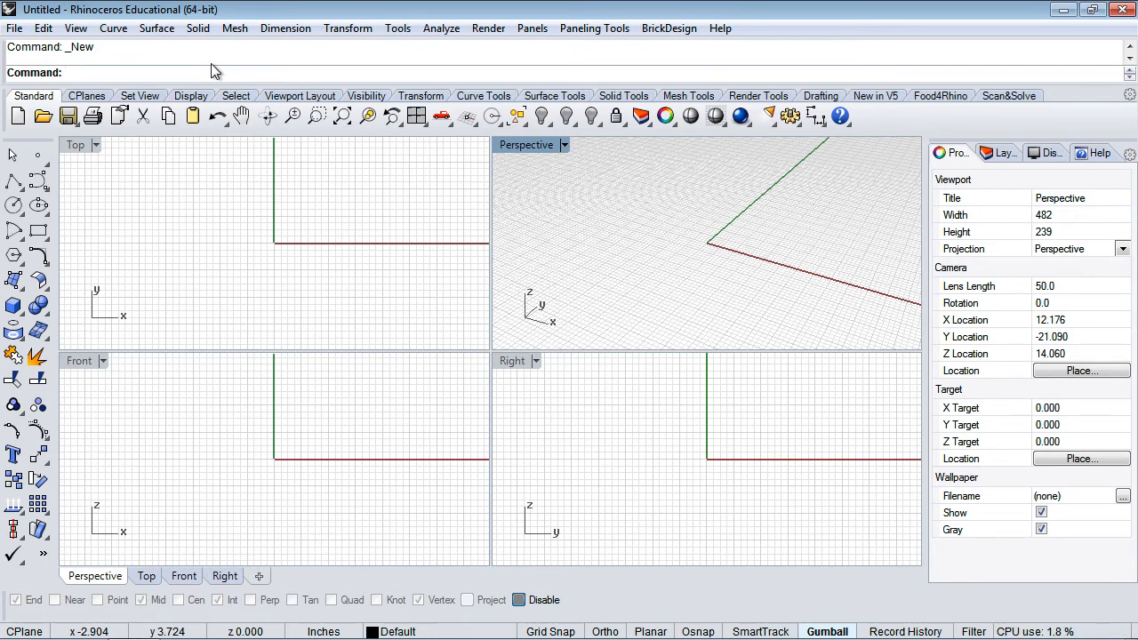
type("Line")
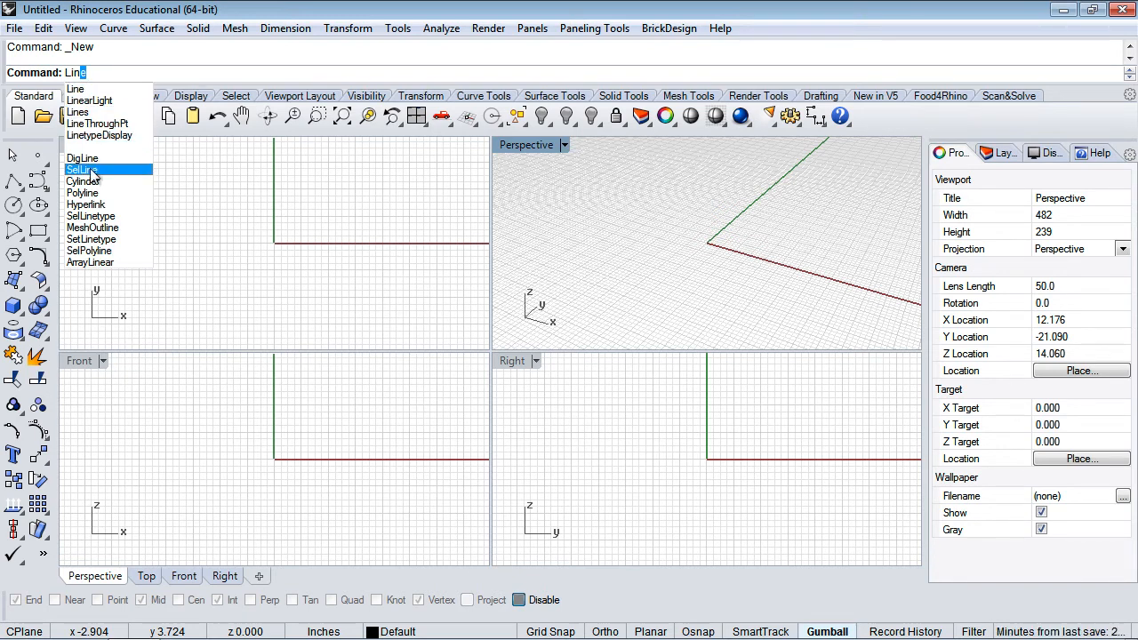
left_click(103, 74)
key("BackSpace")
key("BackSpace")
key("BackSpace")
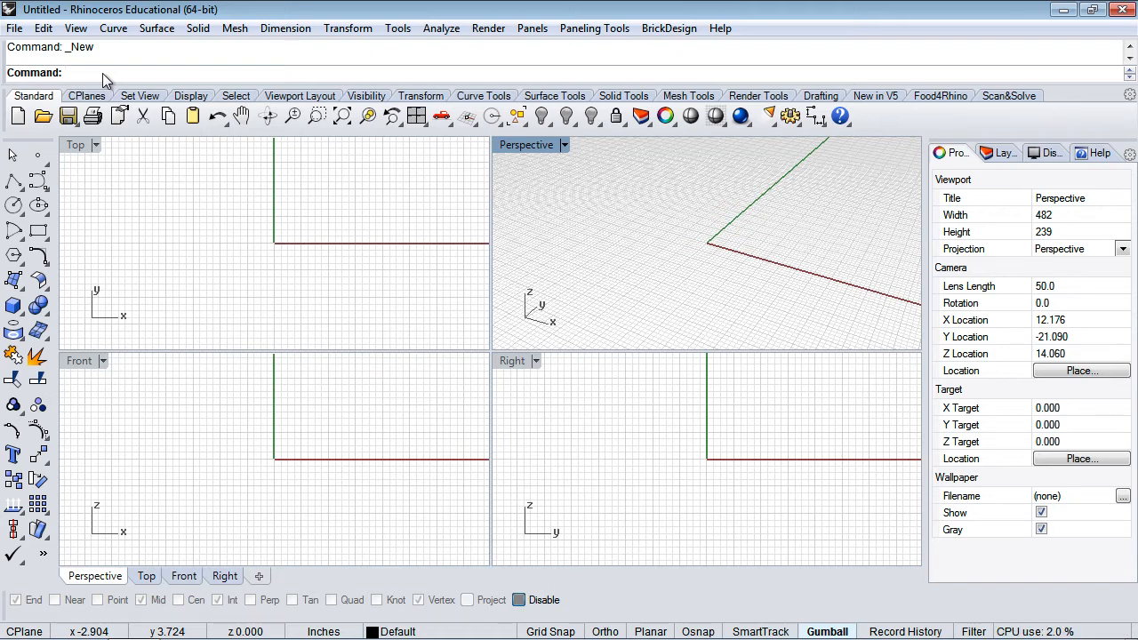
type("Cu")
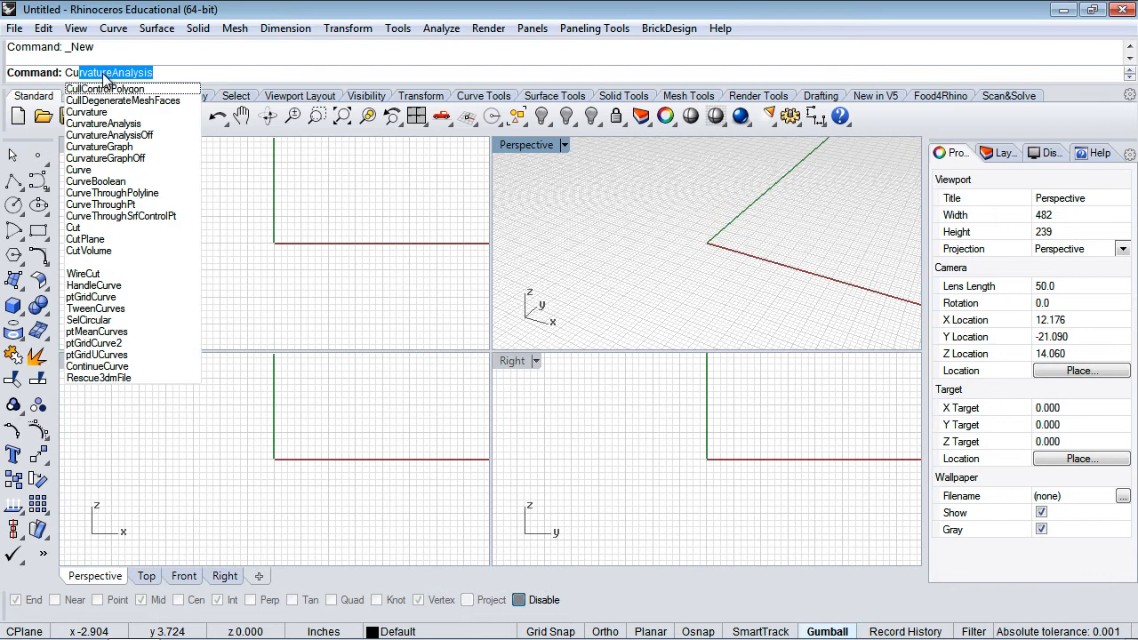
type("r")
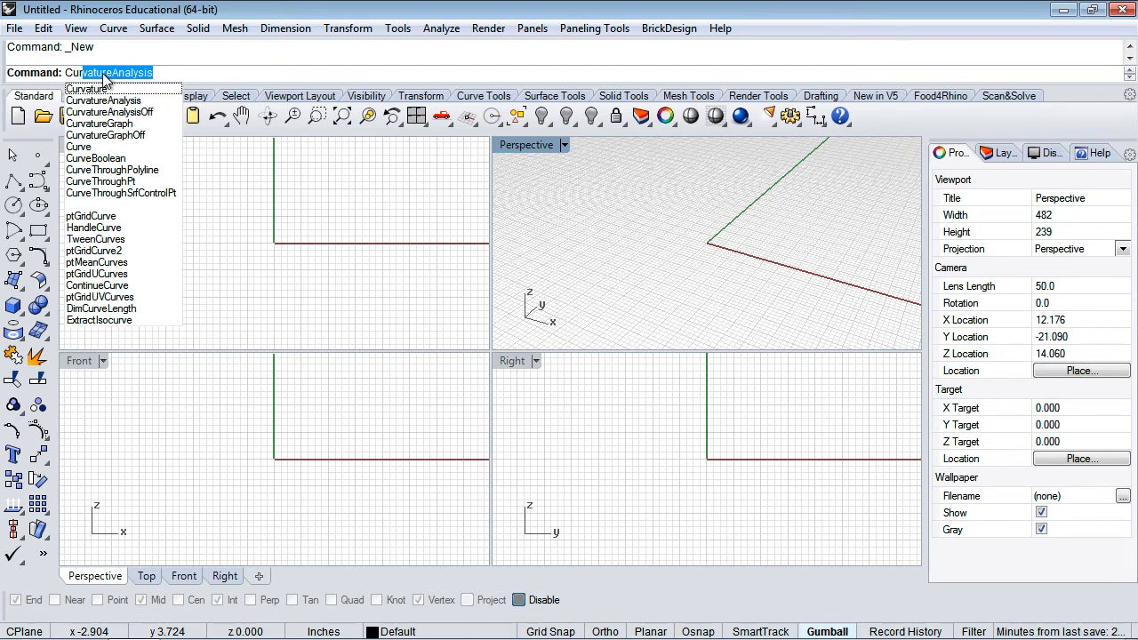
type("v")
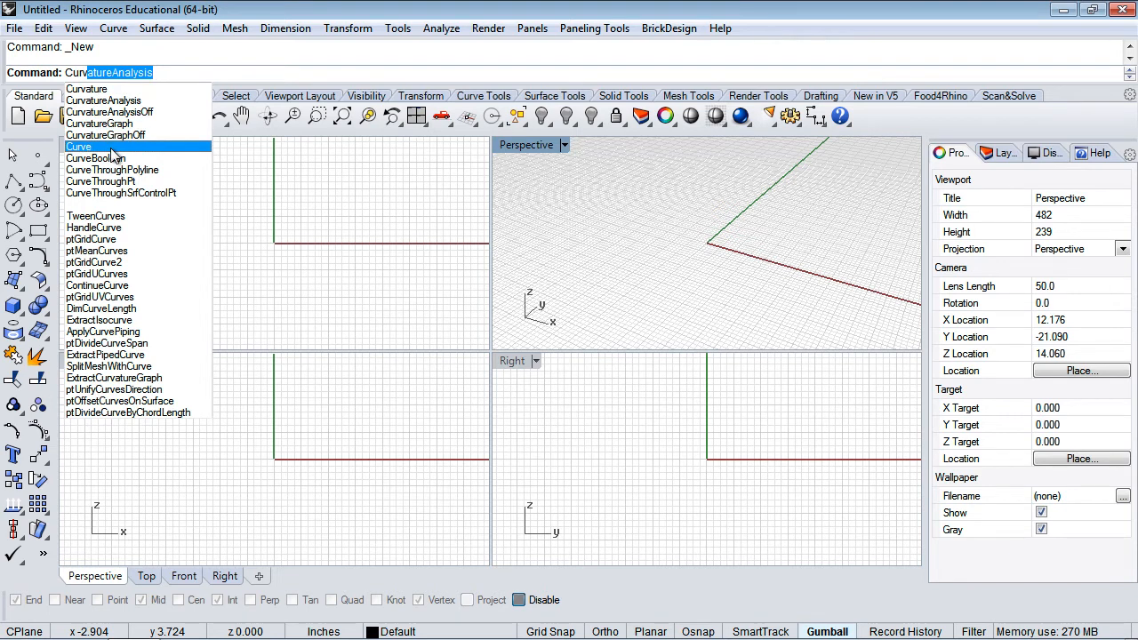
left_click(114, 157)
left_click(110, 147)
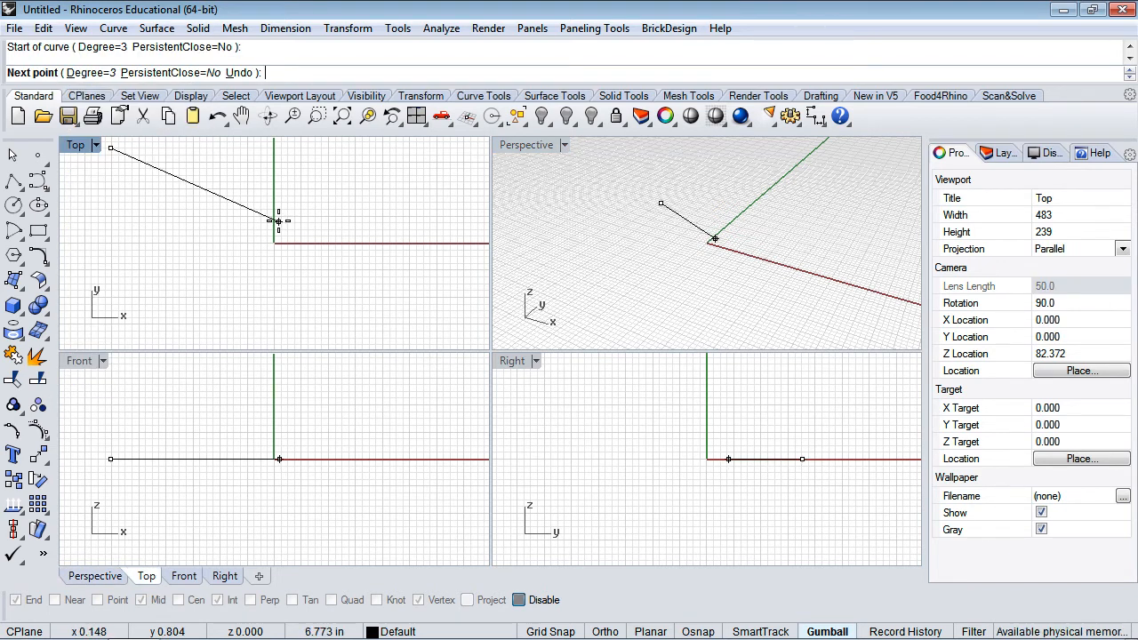
key("Escape")
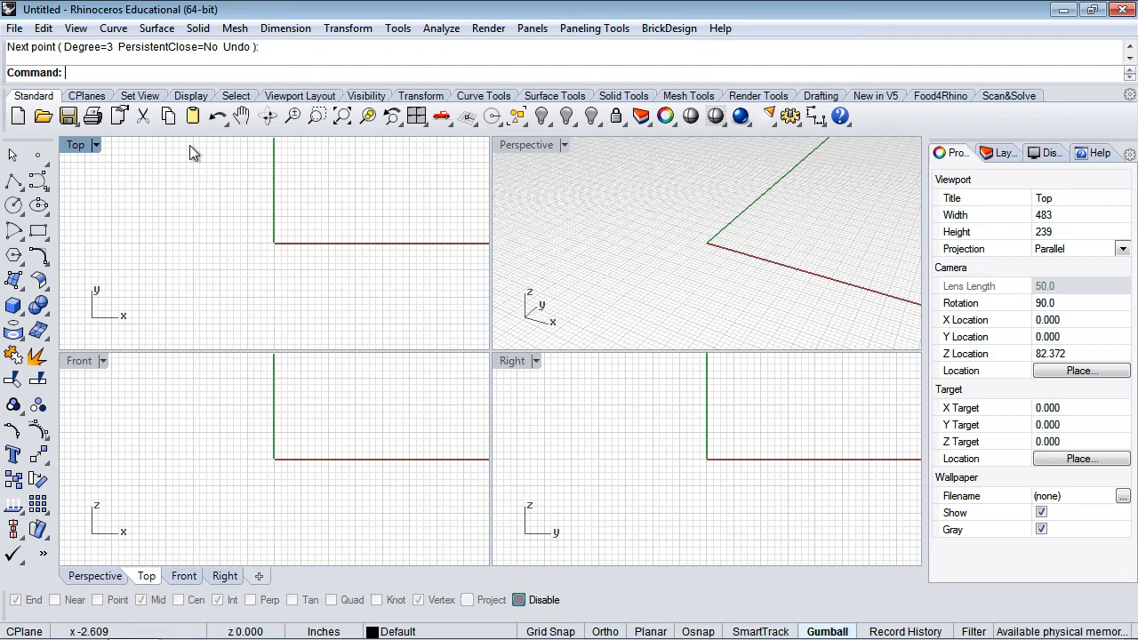
Draw a rectangle around the origin in the Top view, about 19.9 square inches in area.
left_click(41, 237)
left_click(213, 204)
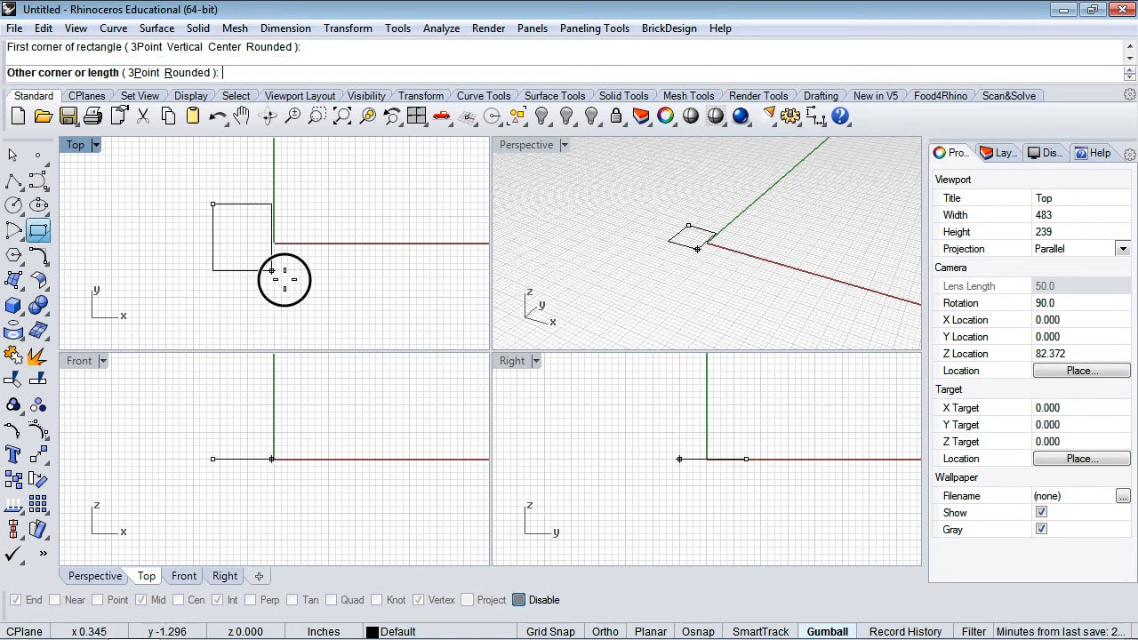
left_click(391, 285)
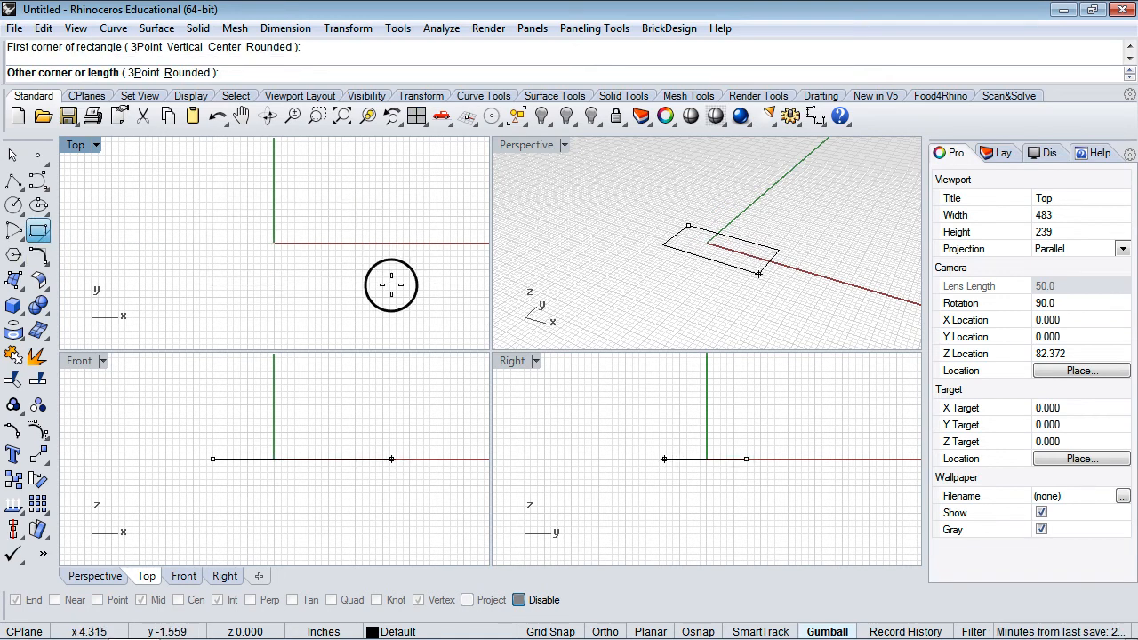
Measure the rectangle's area with the Area command and delete the rectangle.
left_click(339, 286)
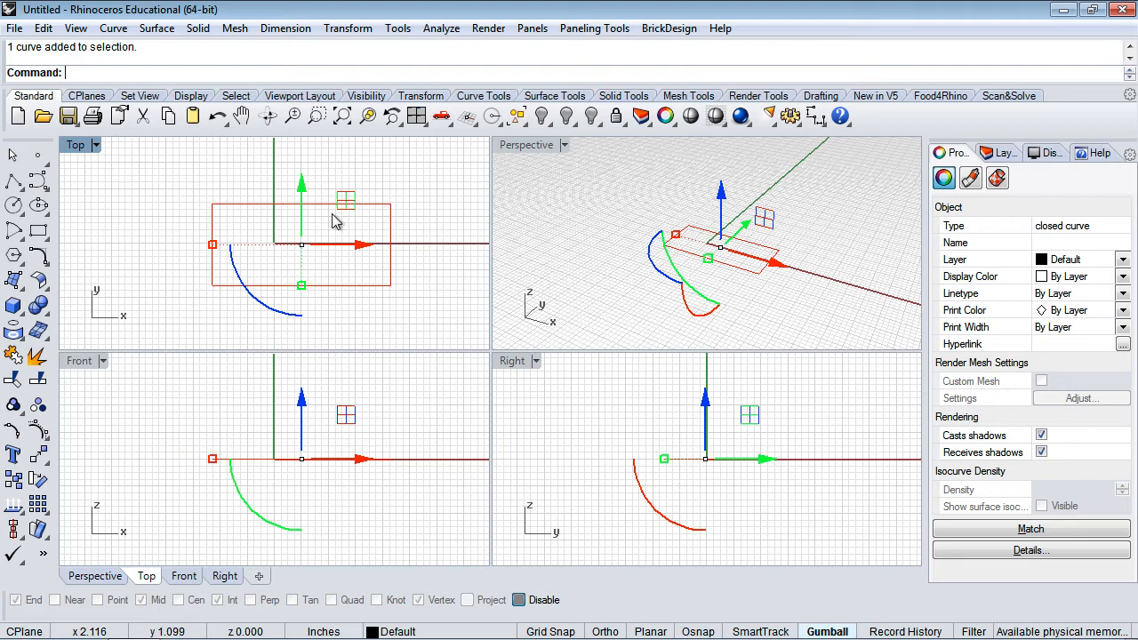
type("Area")
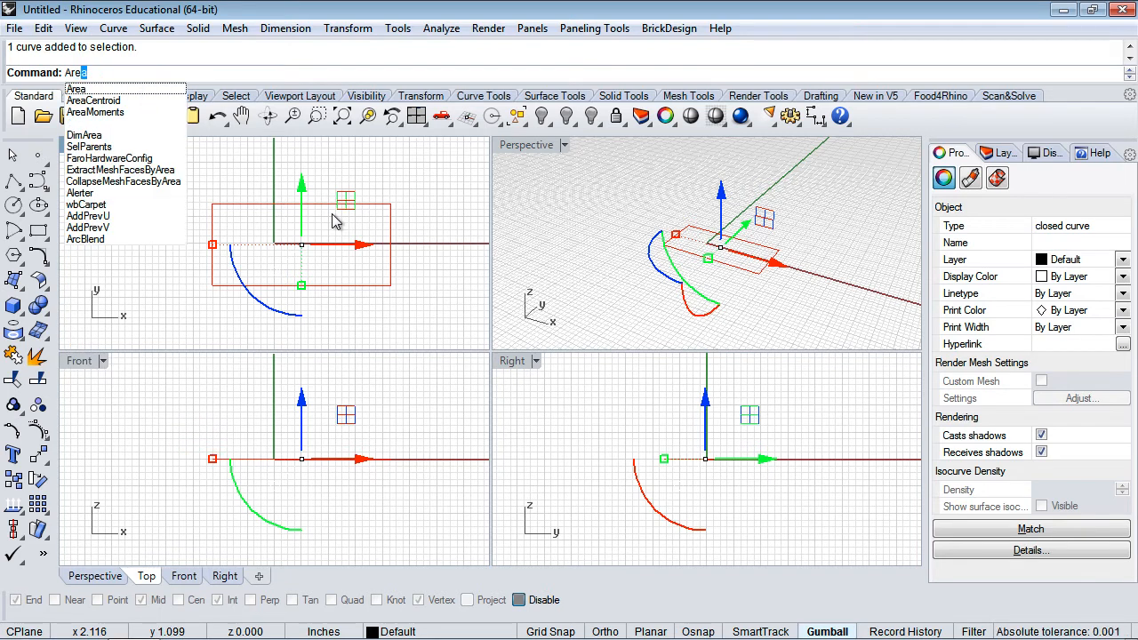
left_click(113, 92)
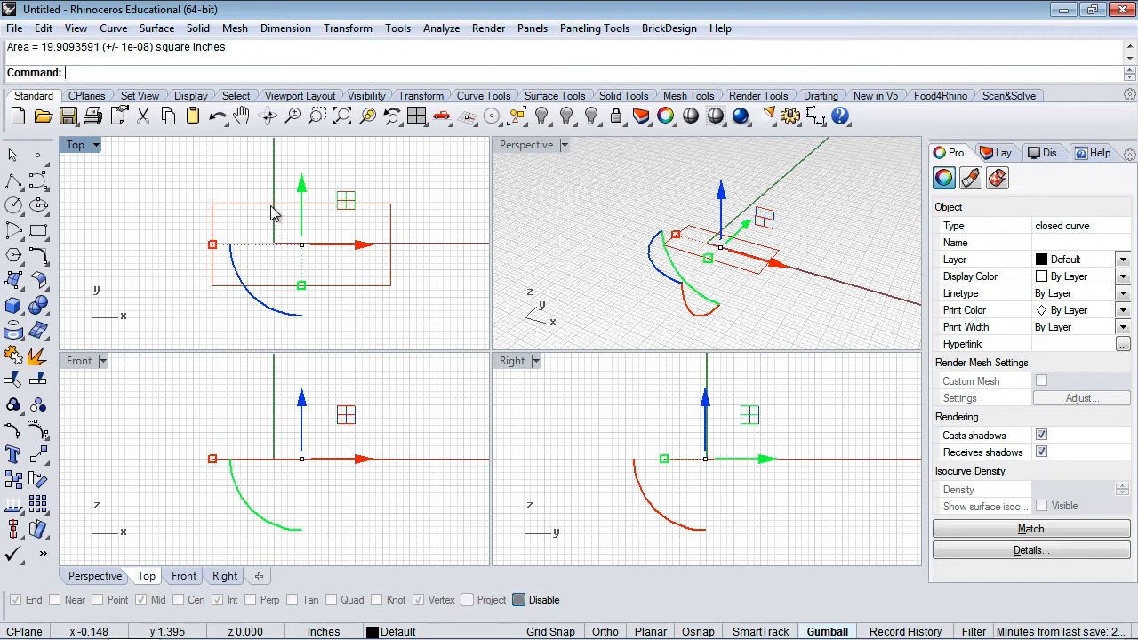
key("Delete")
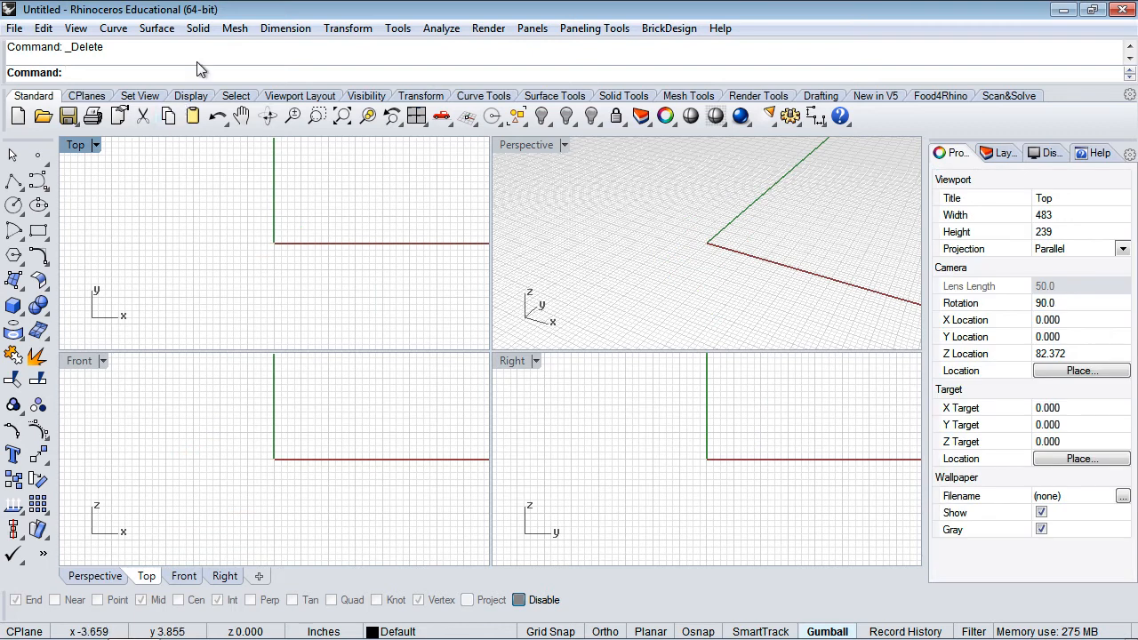
Set the Curve command's degree to 2, reopen the degree option, and leave the command without drawing a curve.
type("Curve")
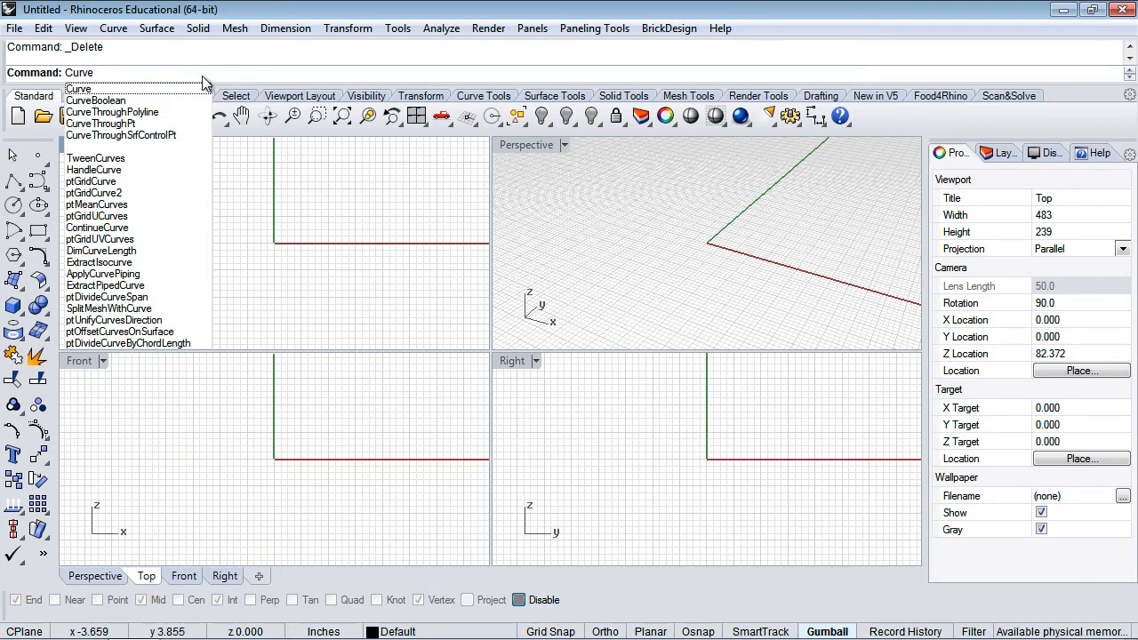
key("Return")
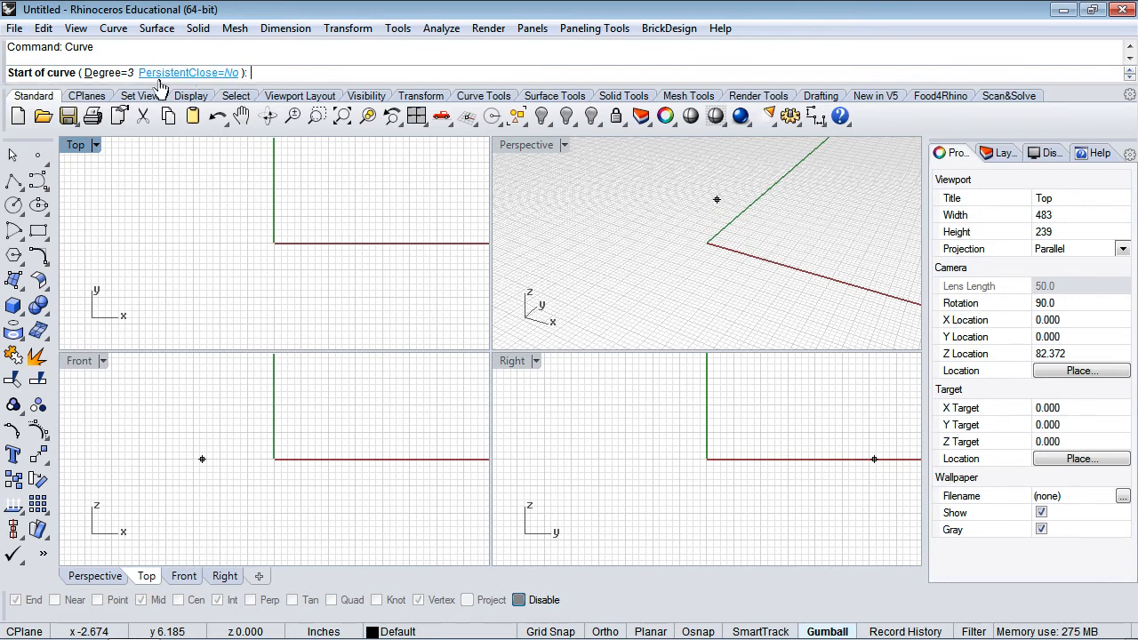
left_click(114, 73)
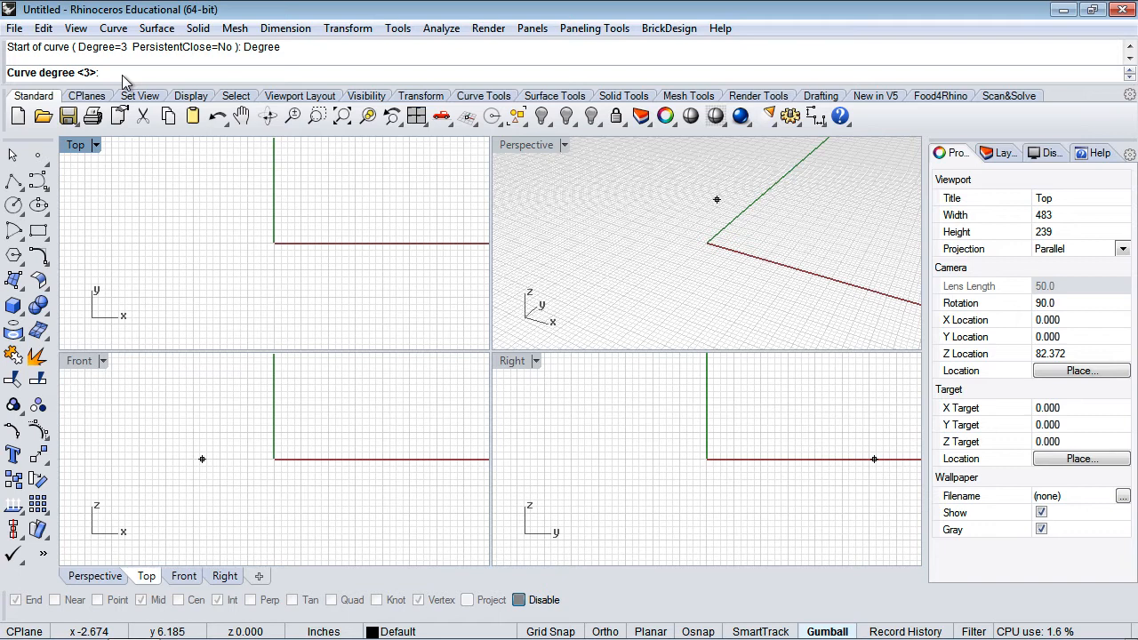
type("2")
key("Return")
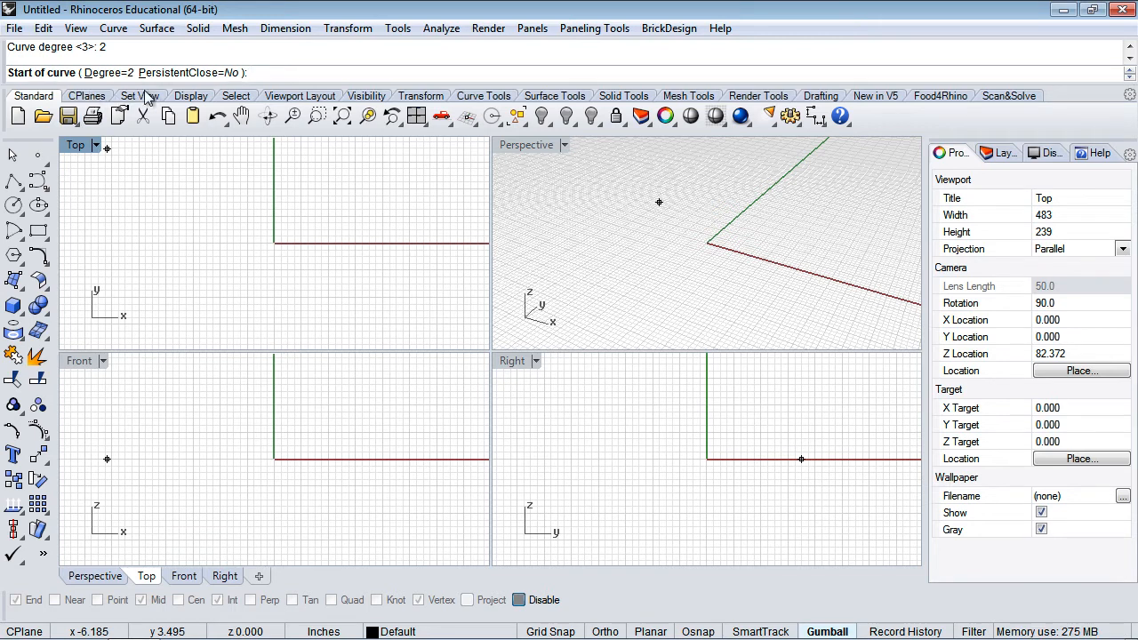
type("d")
key("Return")
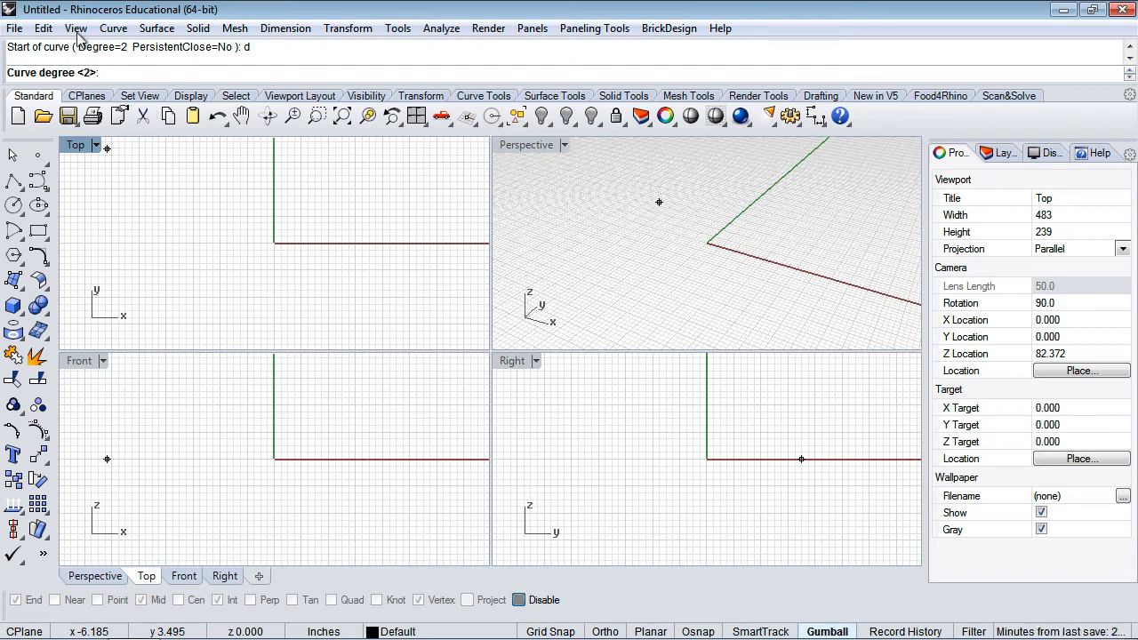
key("Escape")
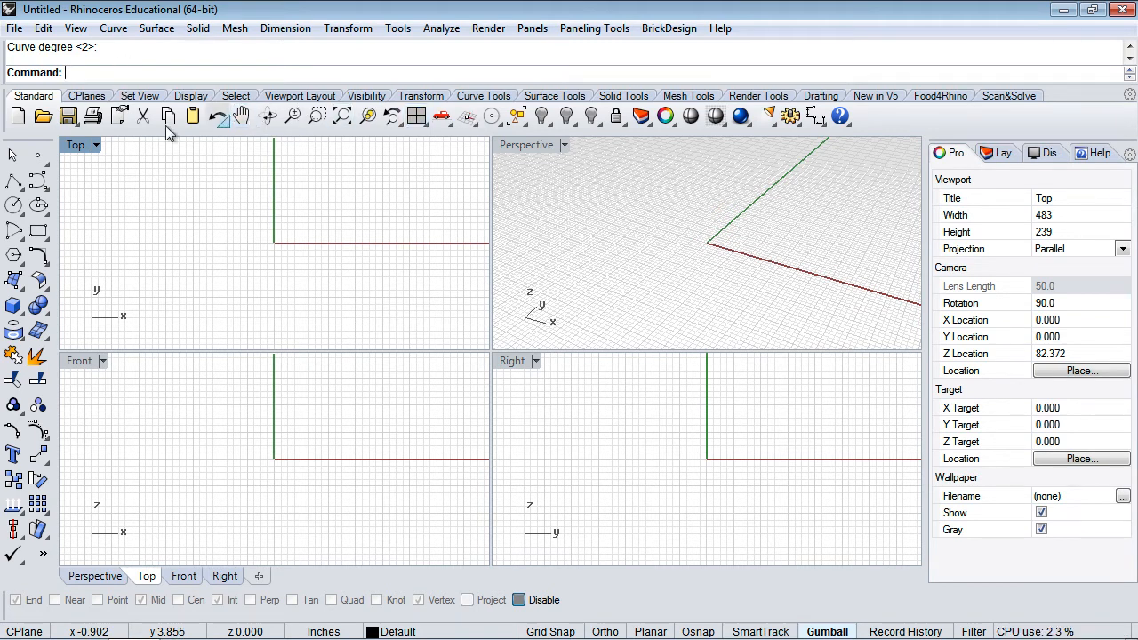
Review the earlier entries in the command history, back to the rectangle command, and return to the latest one.
left_click(1129, 48)
left_click(1129, 49)
left_click(1128, 49)
left_click(1129, 48)
left_click(1129, 49)
left_click(1129, 49)
left_click(1129, 48)
left_click(1129, 49)
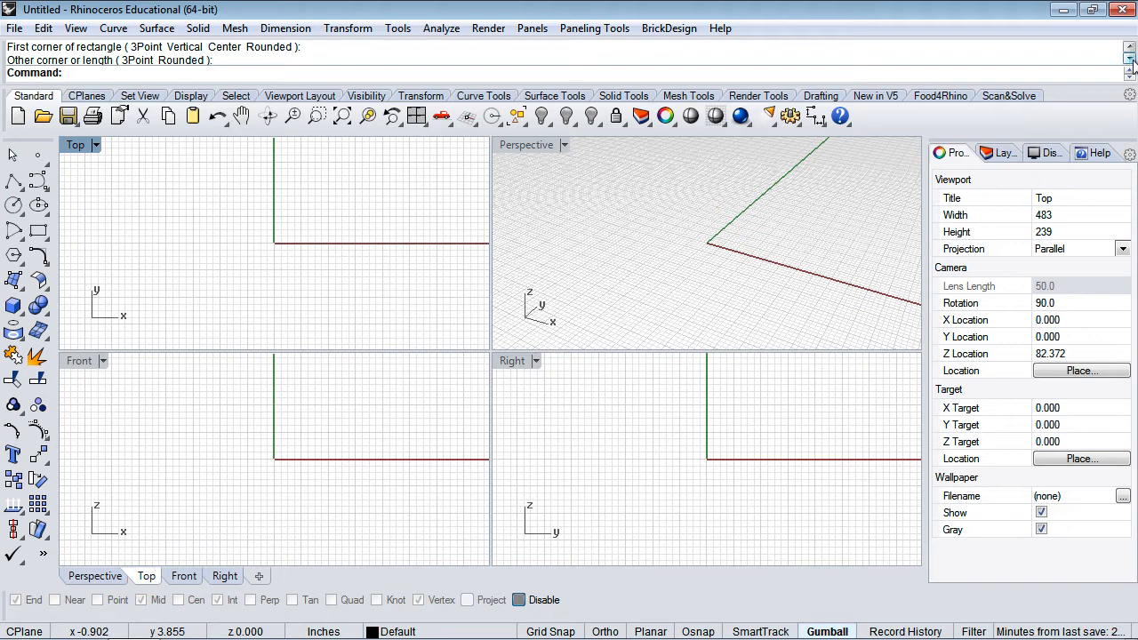
left_click(1129, 59)
left_click(1129, 59)
left_click(1128, 59)
left_click(1128, 58)
left_click(1129, 59)
left_click(1129, 59)
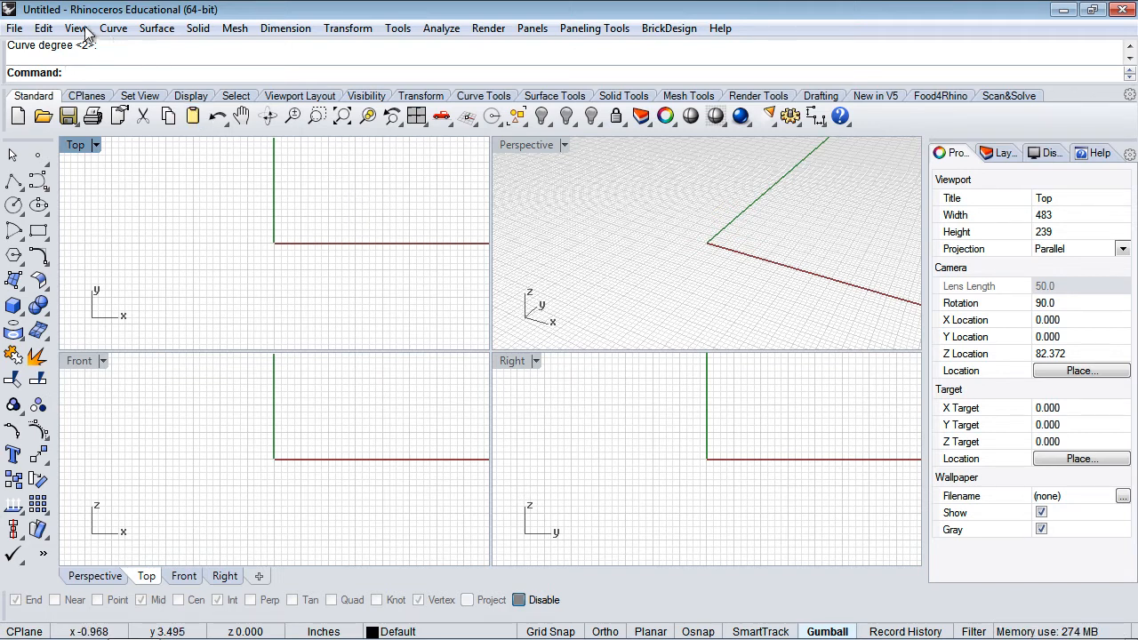
Examine the Undo Multiple list of commands and close it without undoing any.
left_click(45, 29)
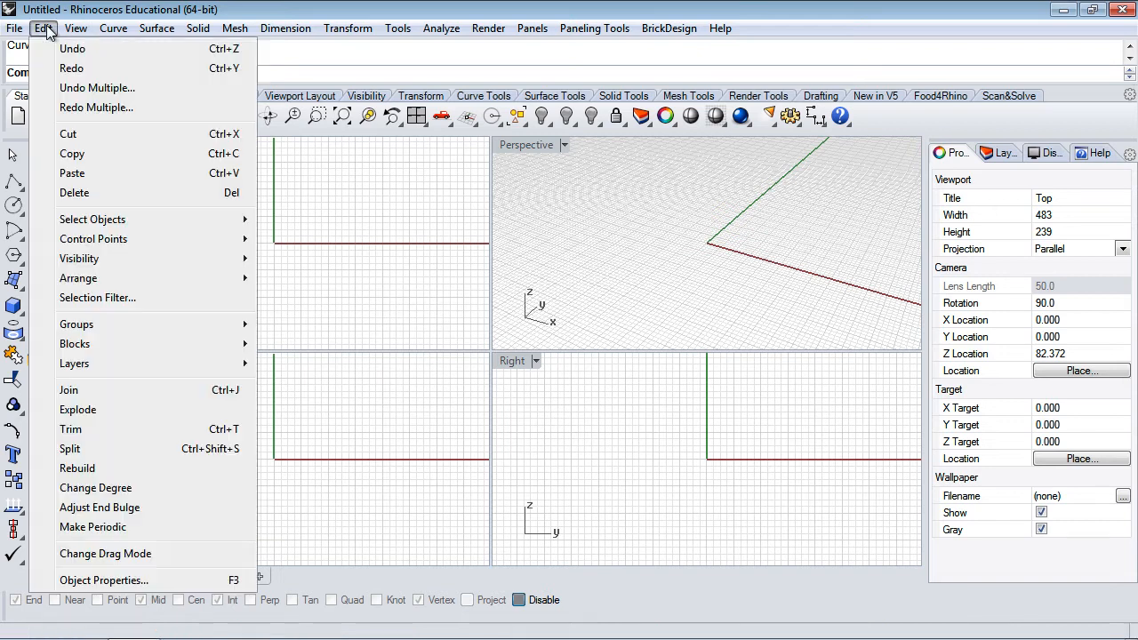
left_click(96, 88)
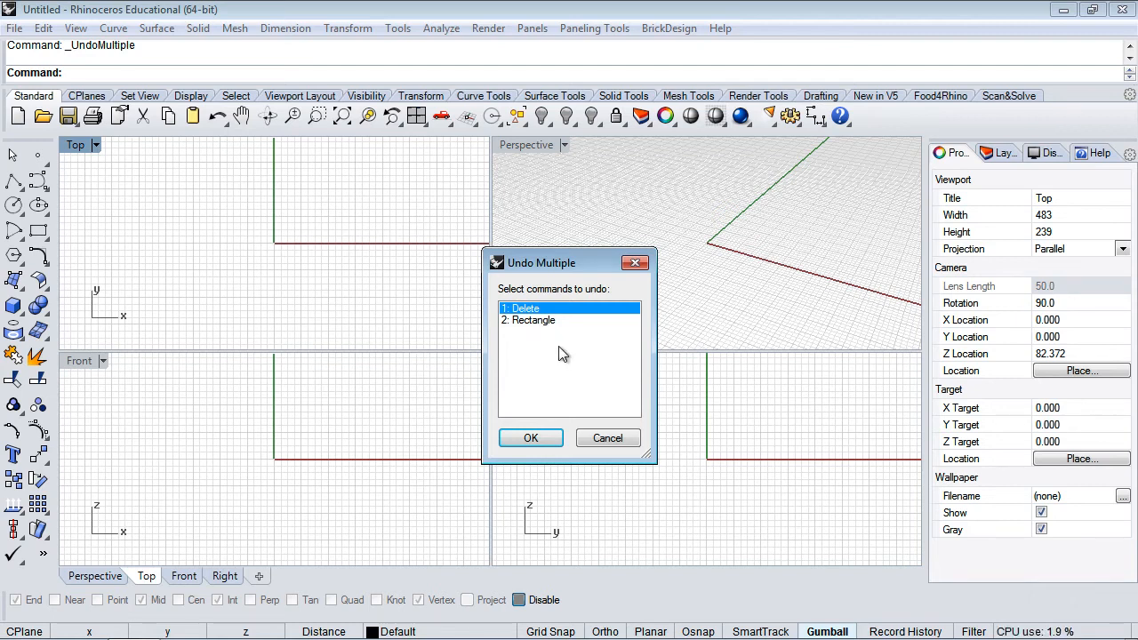
left_click(609, 438)
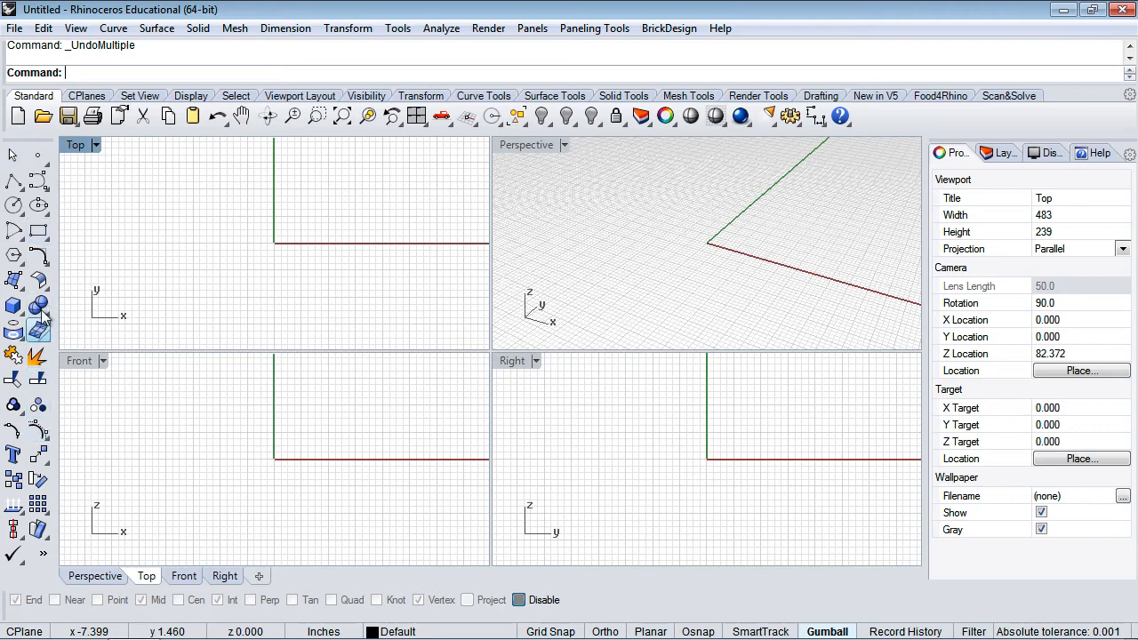
Examine the CPlanes, Curve Tools, Surface Tools and Solid Tools command sets, ending with Surface Tools.
left_click(87, 96)
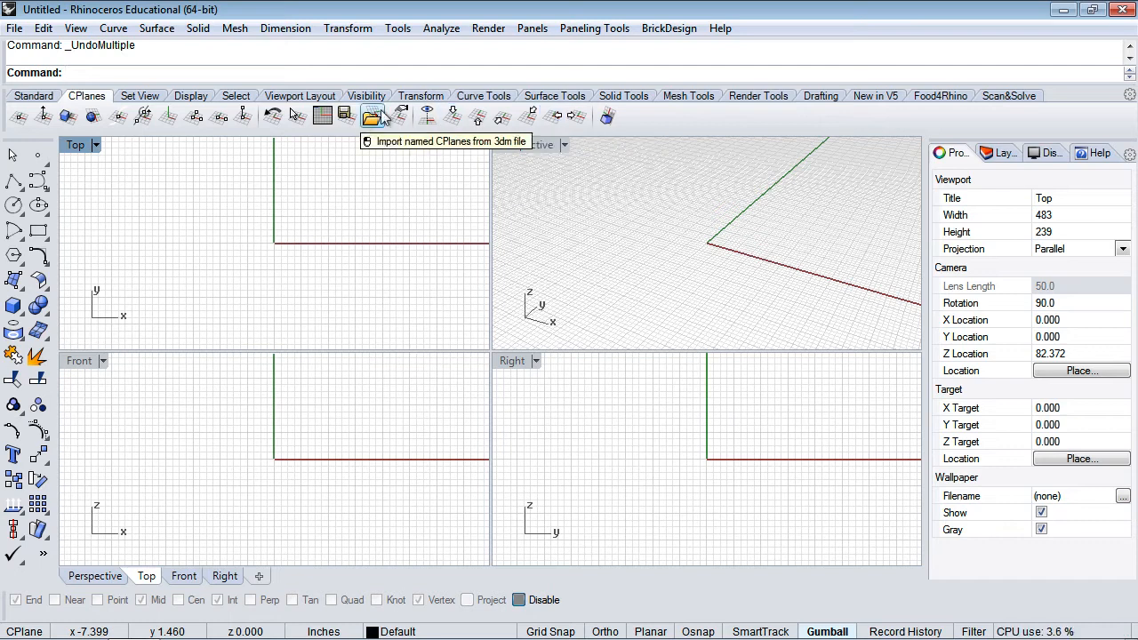
left_click(483, 96)
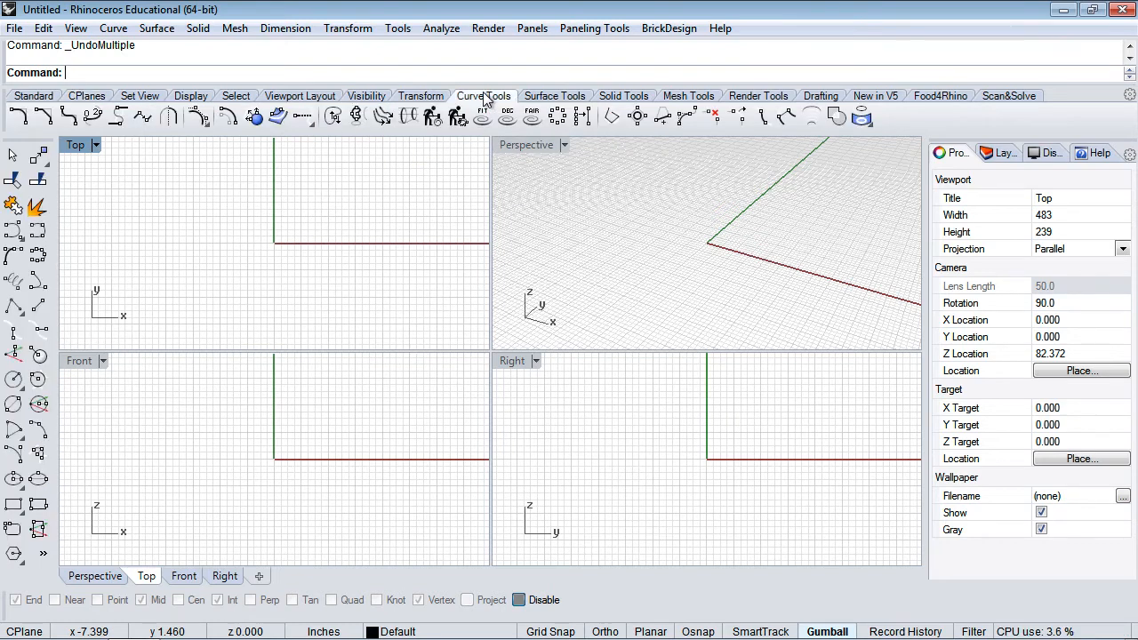
left_click(553, 96)
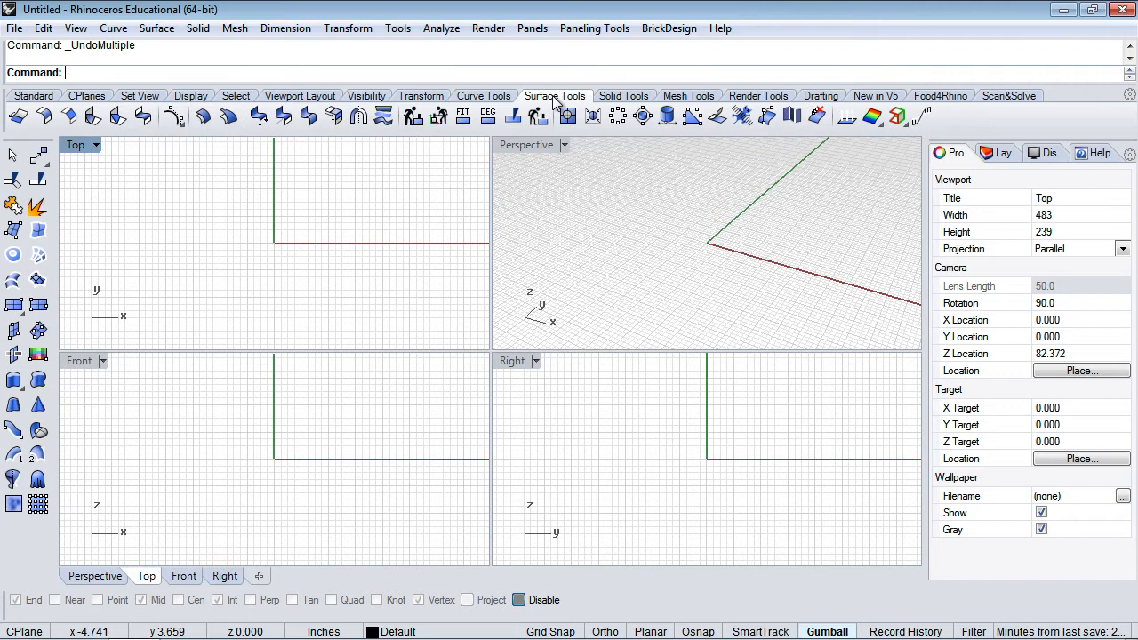
left_click(624, 97)
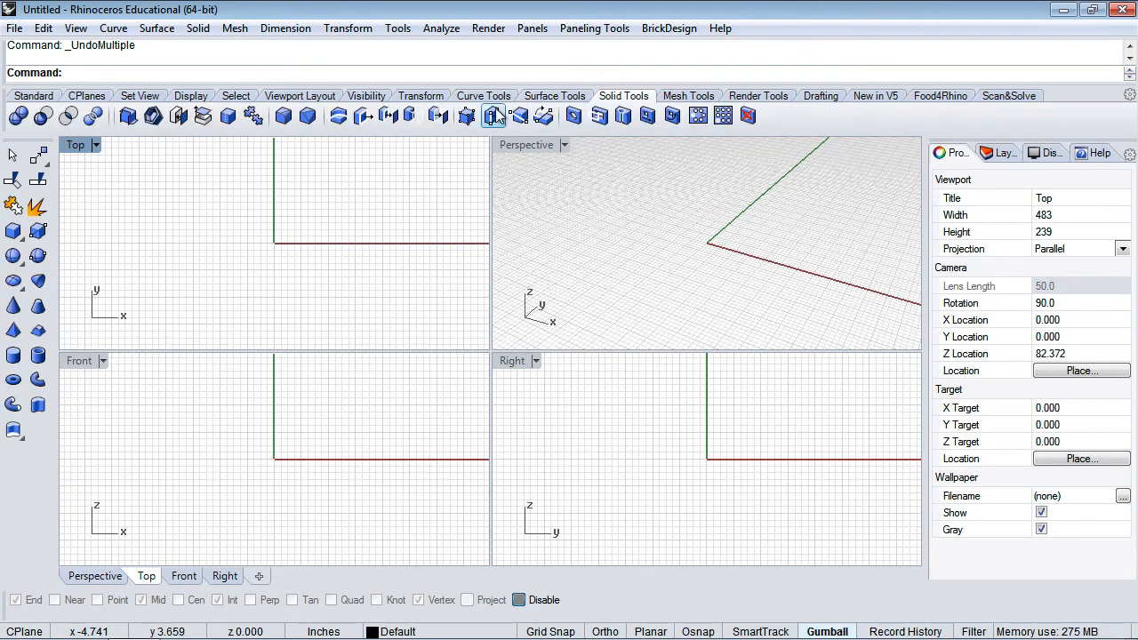
left_click(491, 97)
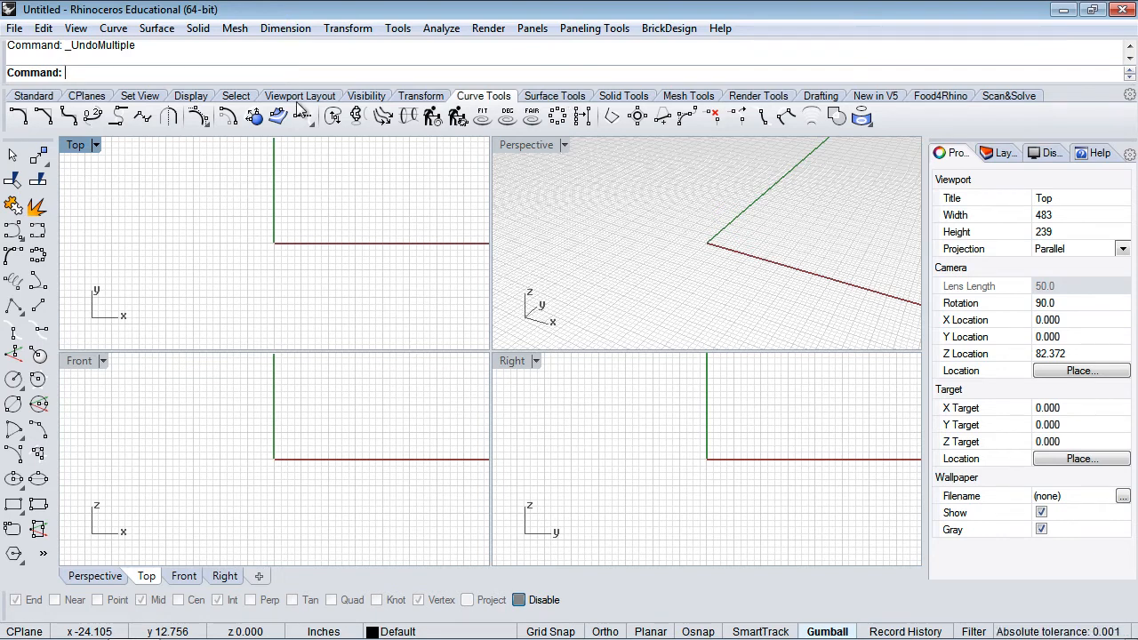
left_click(551, 96)
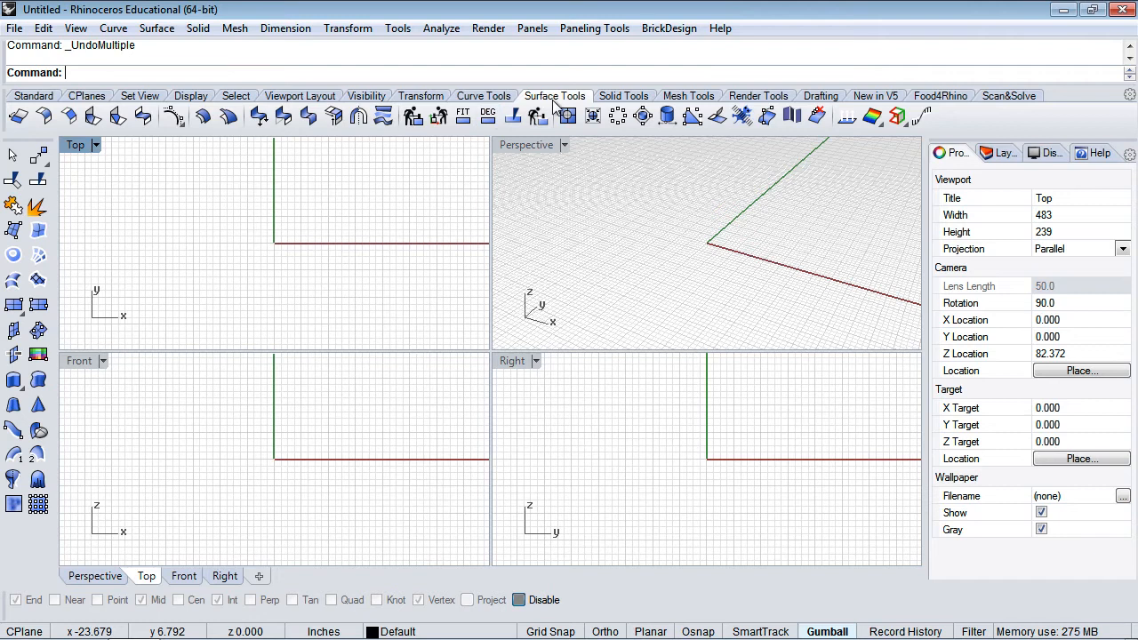
Examine the full list of surface commands, including the Plane variants, and return to the Standard tool set.
left_click(157, 29)
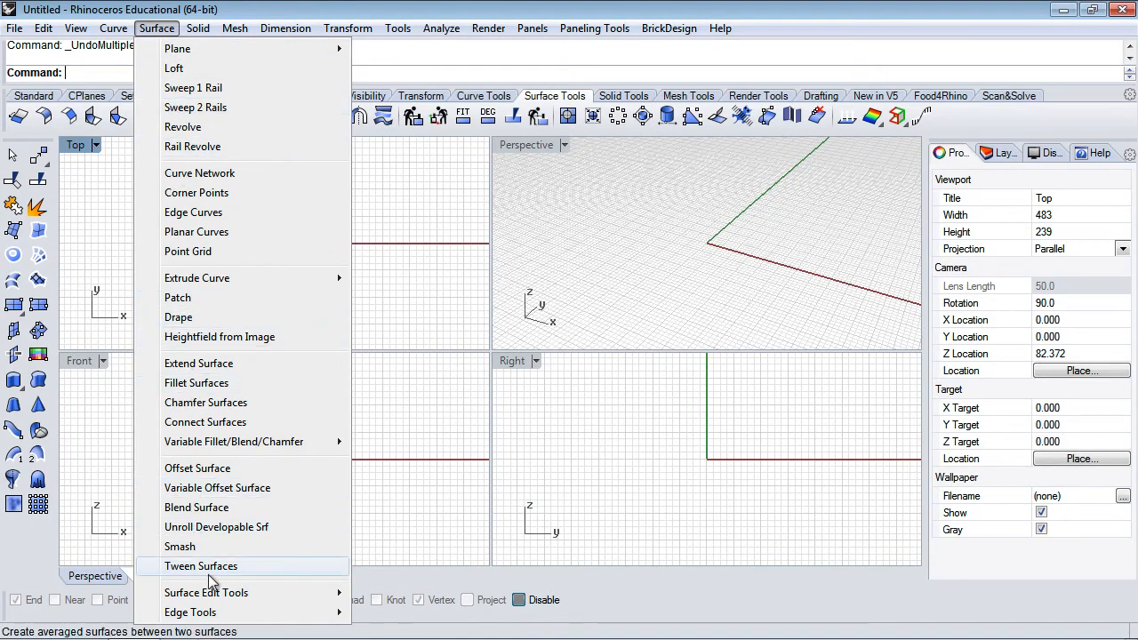
mouse_move(276, 288)
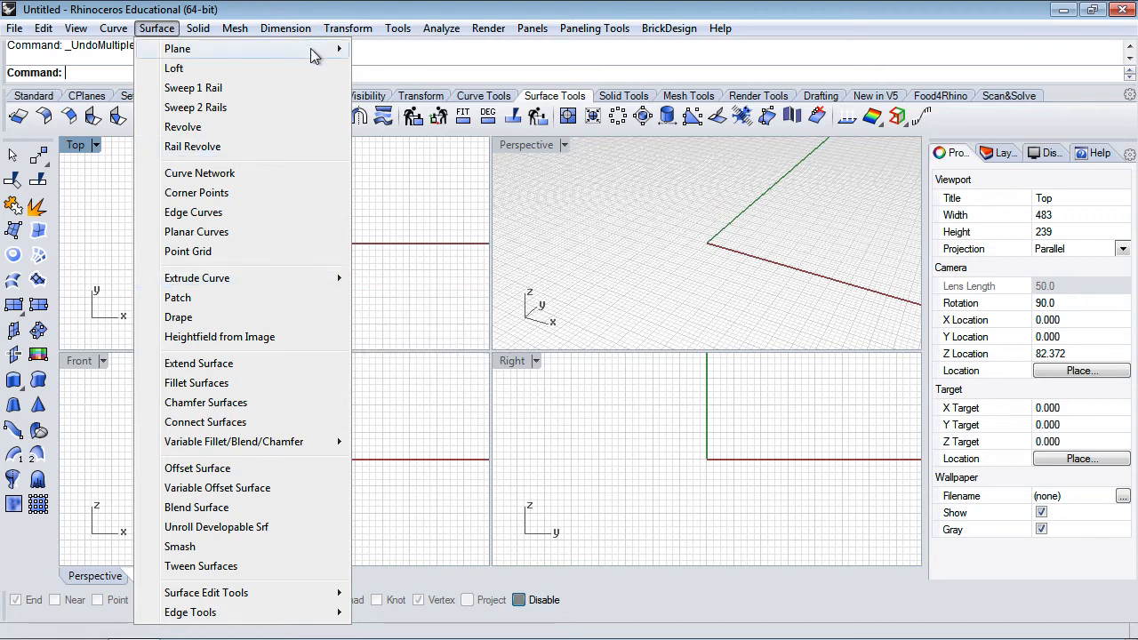
mouse_move(313, 55)
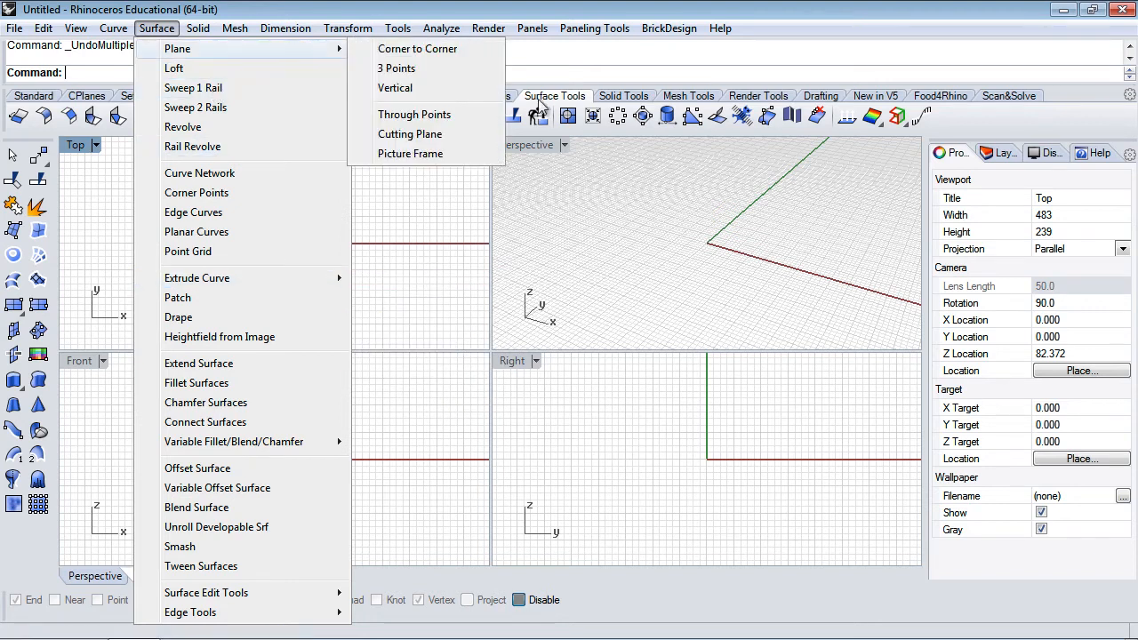
left_click(549, 67)
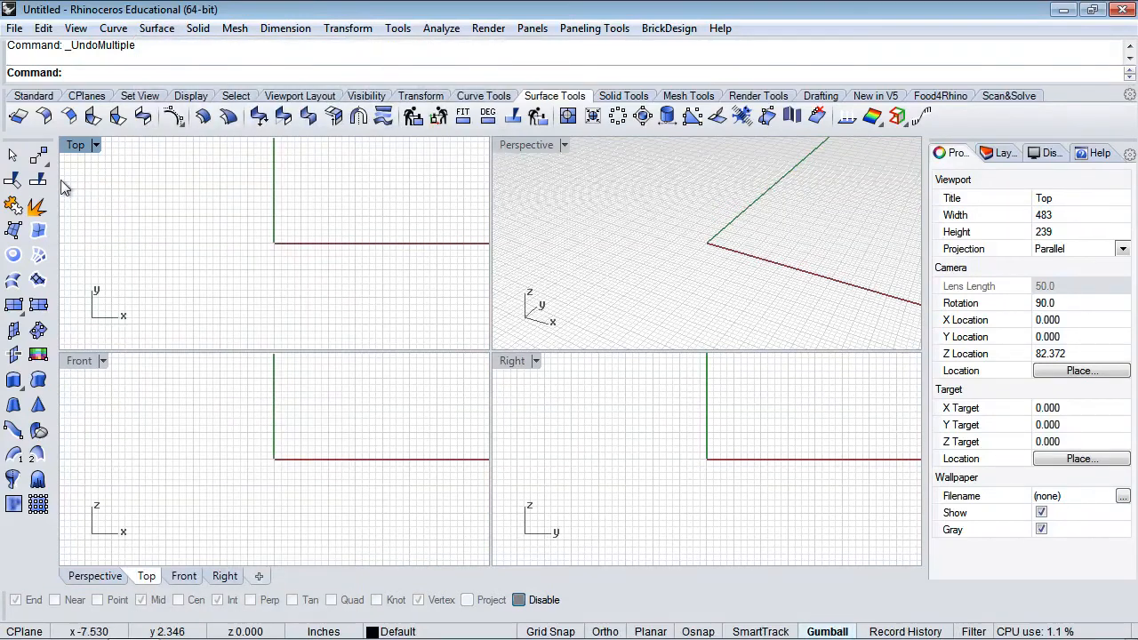
left_click(33, 97)
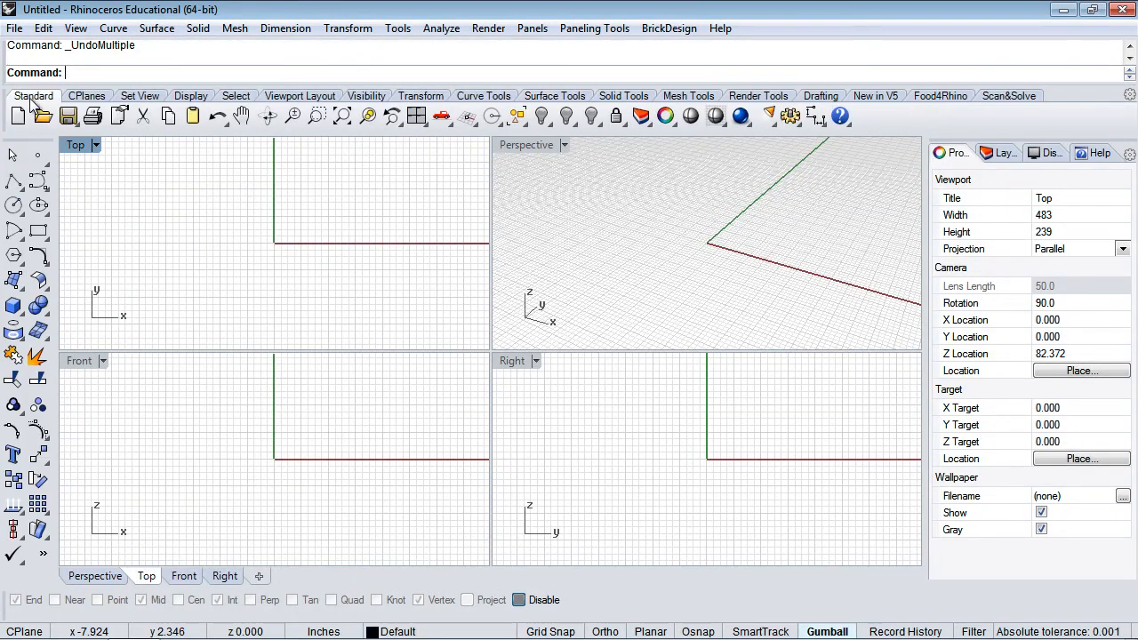
Examine the tool variants offered for points, rectangles, ellipses and circles without drawing anything.
left_click(45, 163)
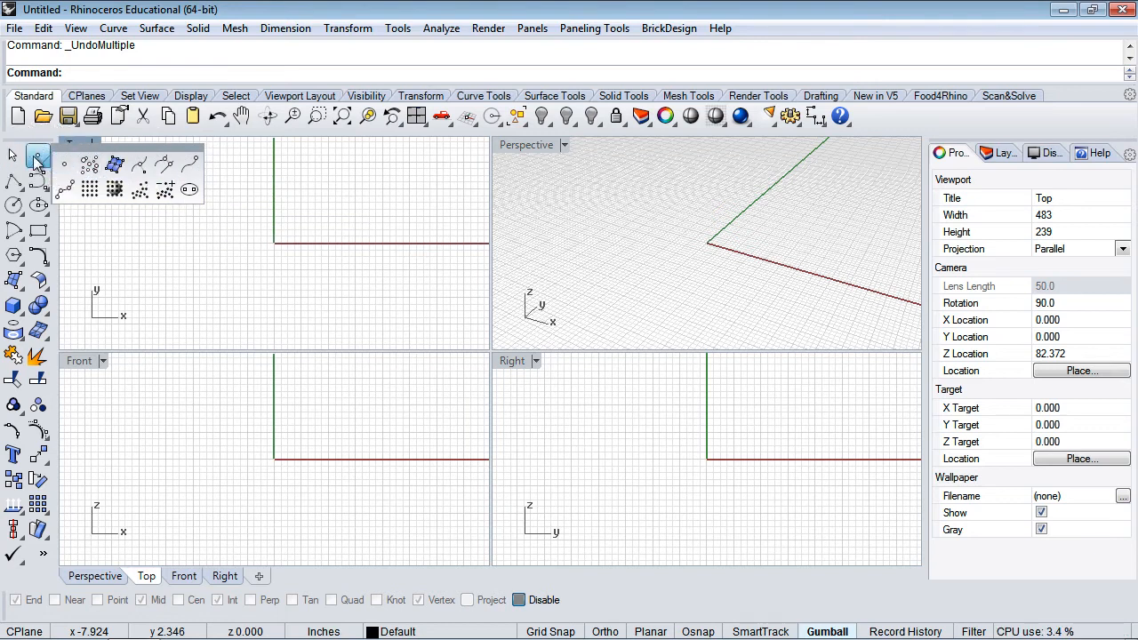
left_click(43, 234)
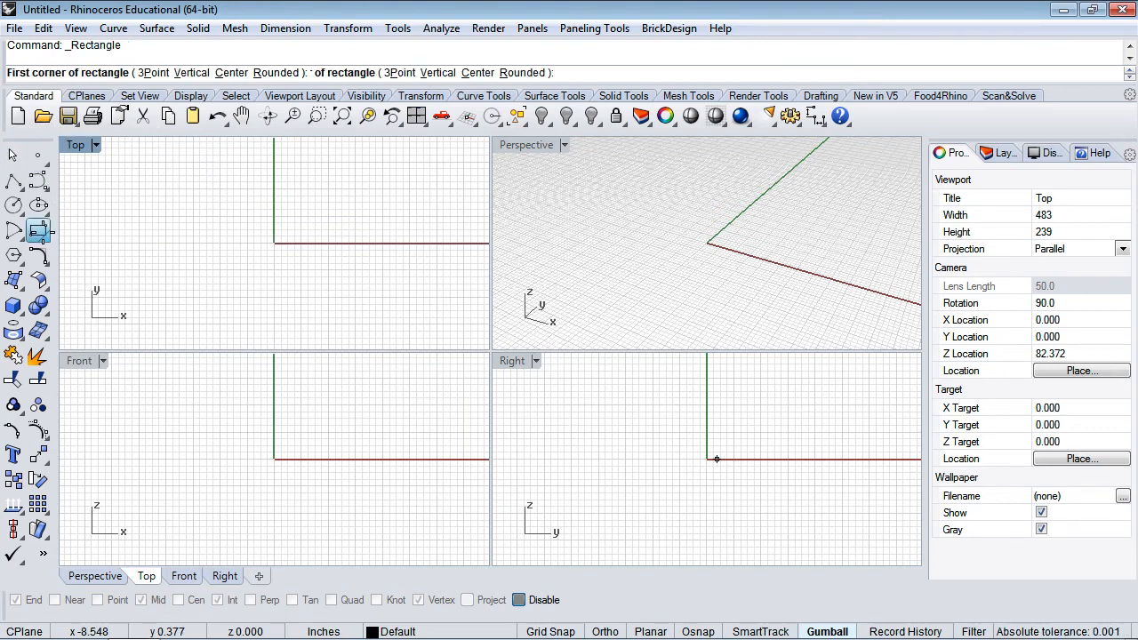
left_click(47, 236)
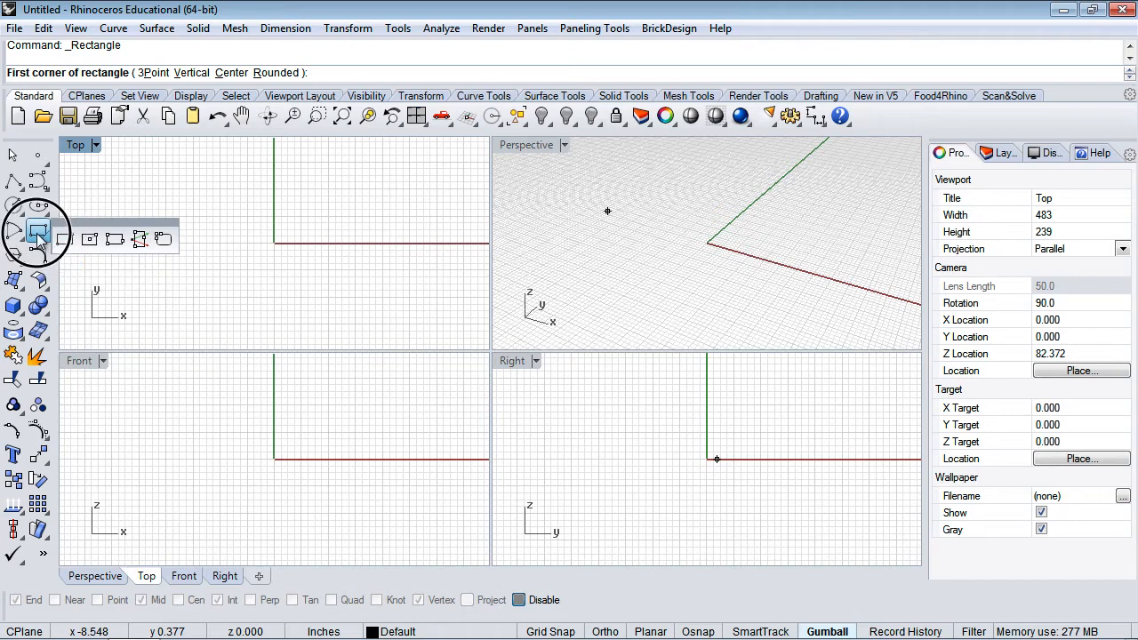
left_click(39, 206)
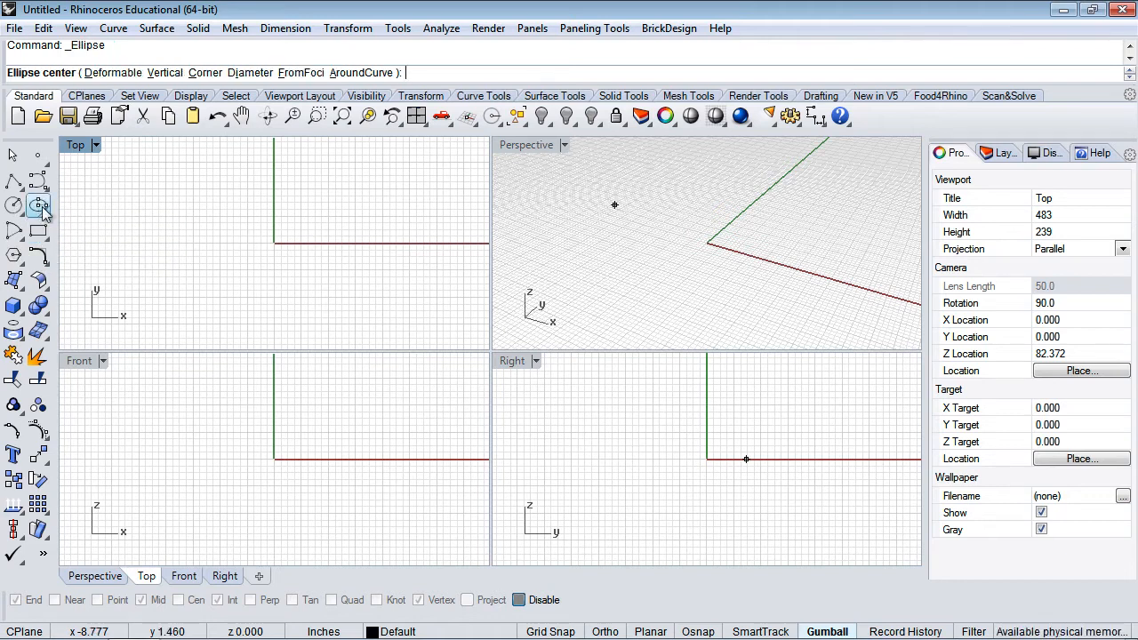
left_click(41, 211)
left_click(42, 214)
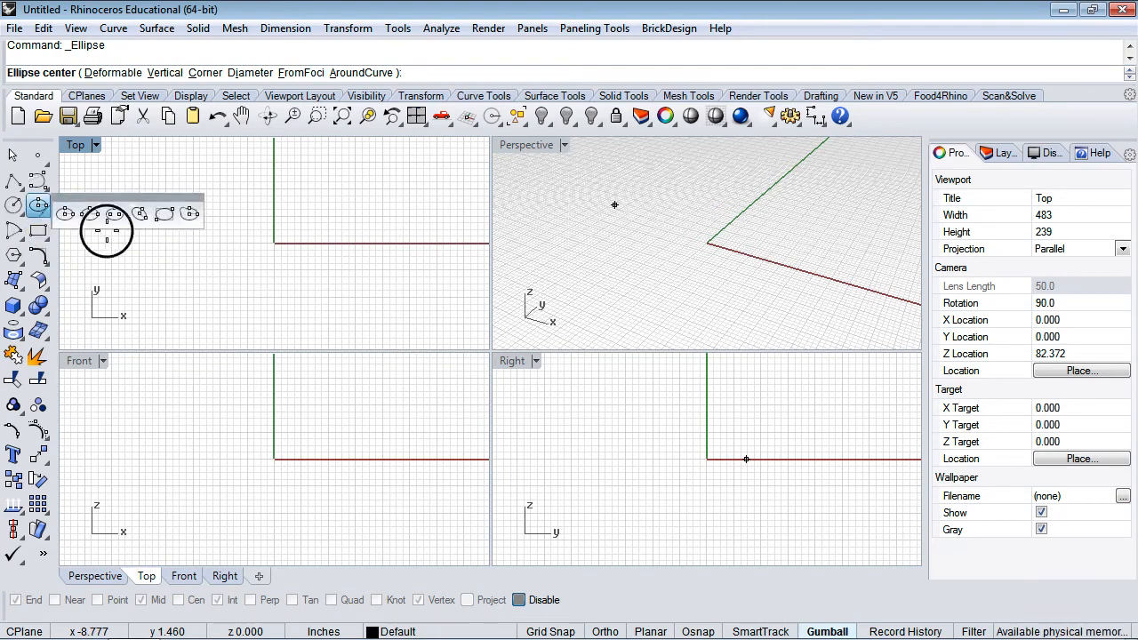
left_click(19, 210)
left_click_drag(19, 211, 68, 214)
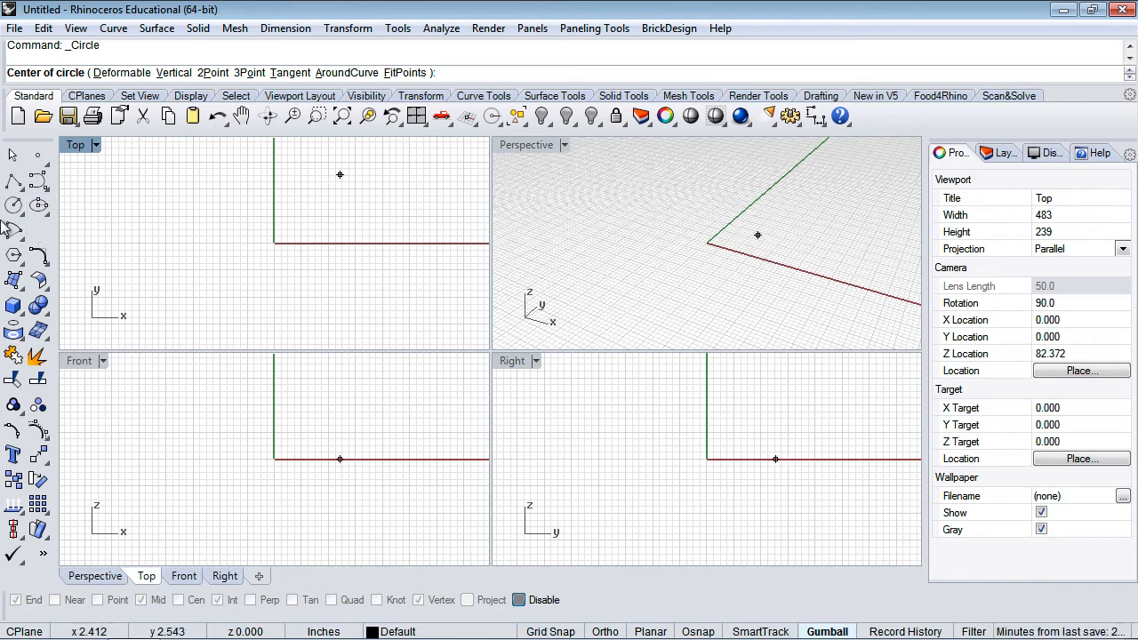
Draw a corner-to-corner rectangle around the origin in the Top view, starting at about x -2.5, y 1.1 inches.
left_click(38, 230)
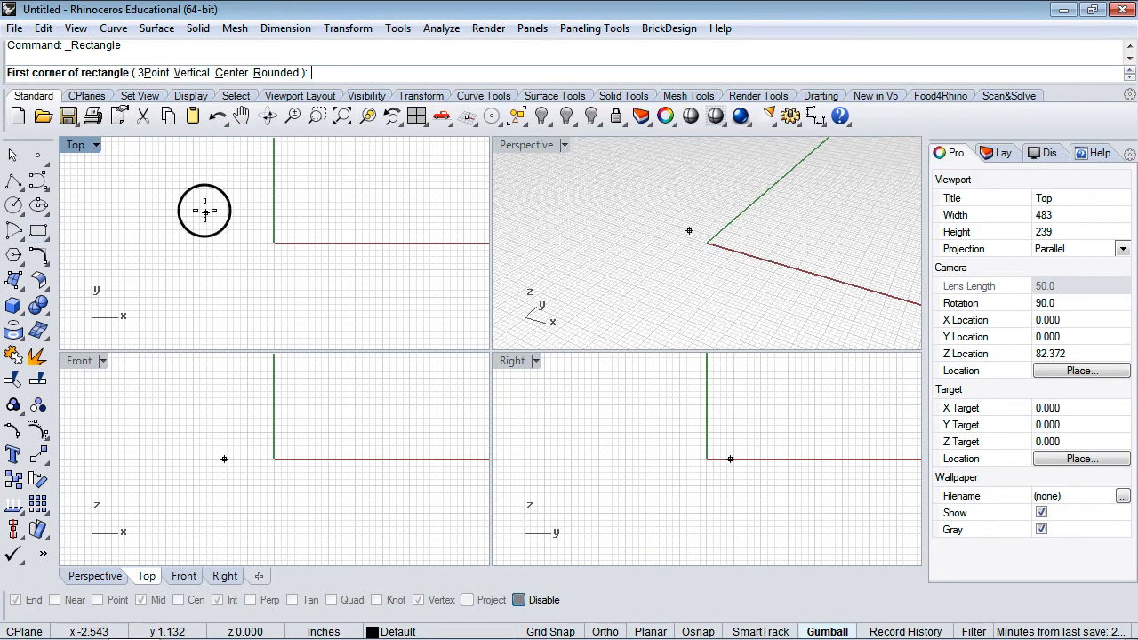
left_click(204, 212)
left_click(324, 276)
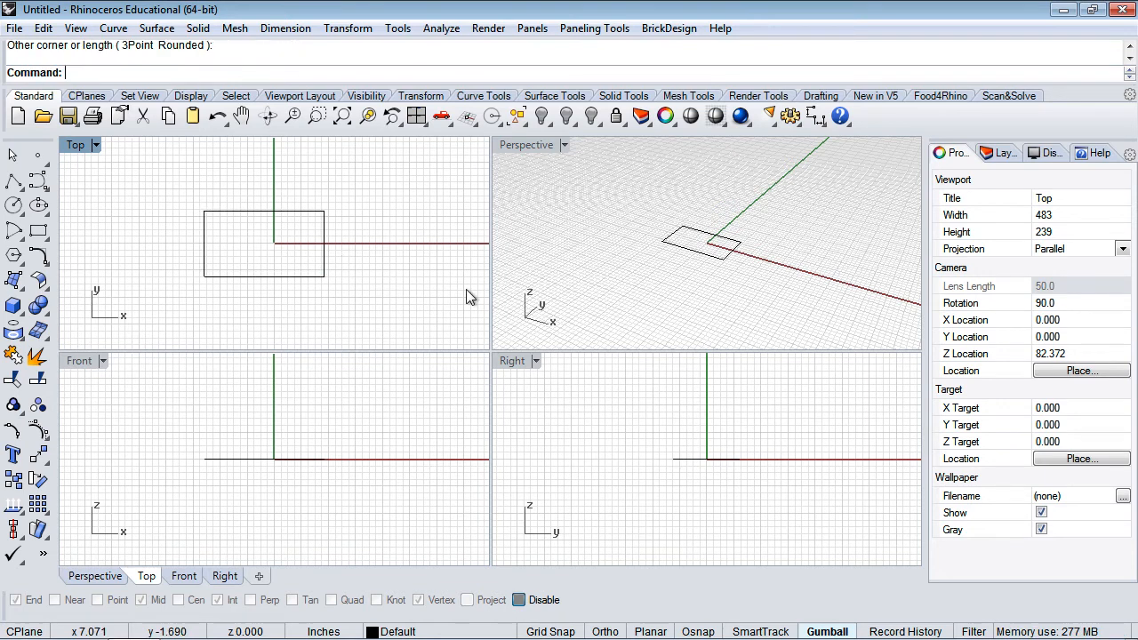
Name the rectangle Plaza and view its material and texture mapping properties.
left_click(325, 262)
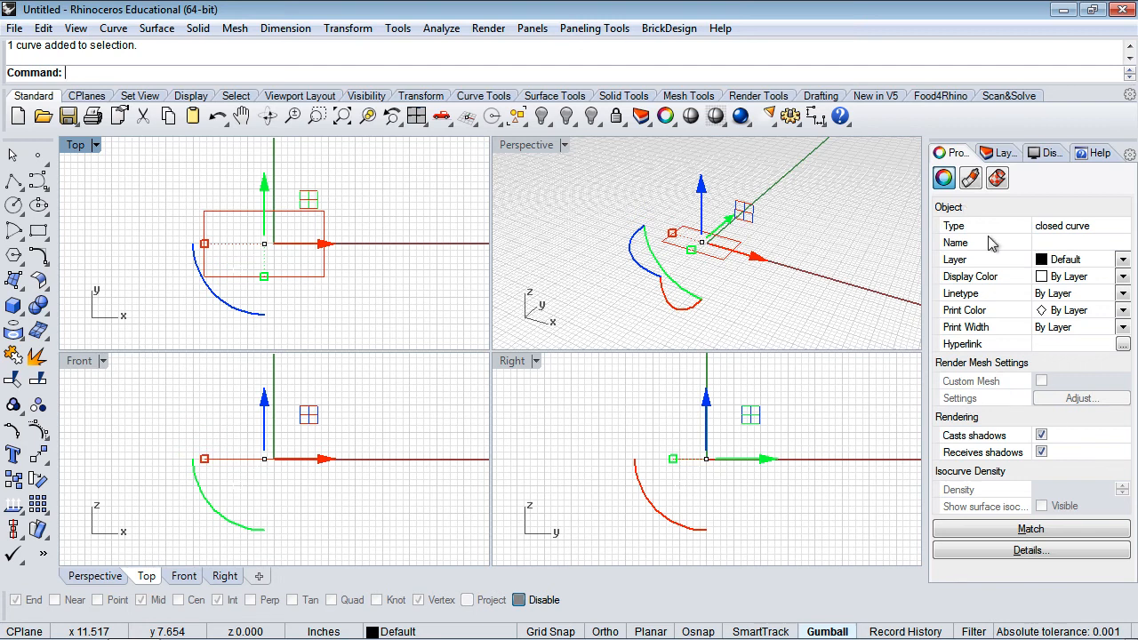
left_click(1052, 244)
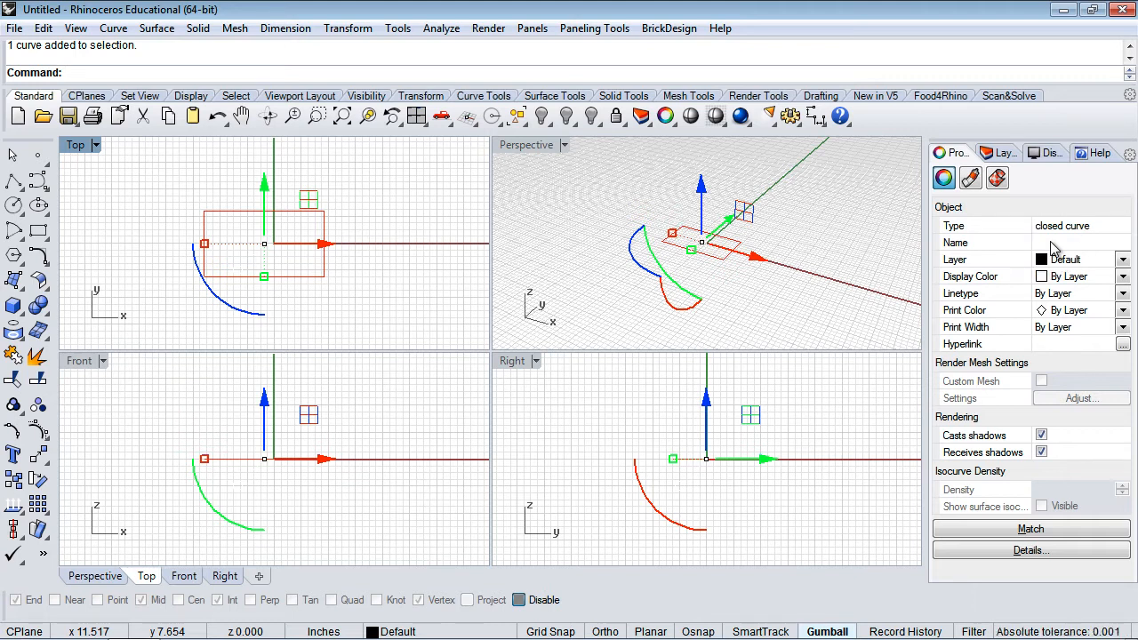
type("Plaza")
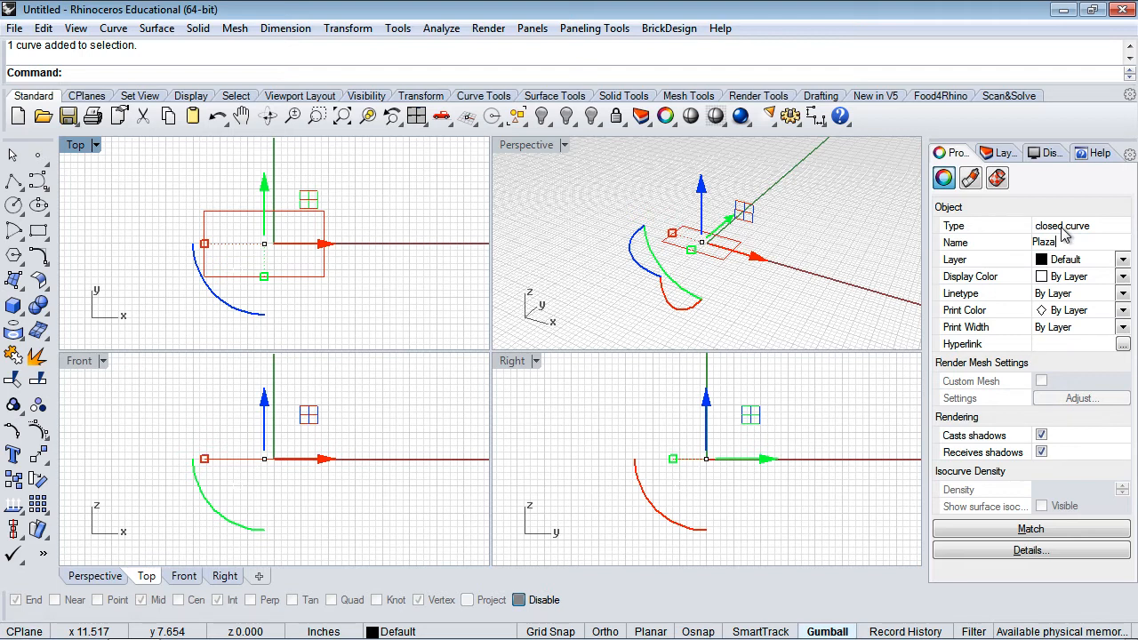
key("Return")
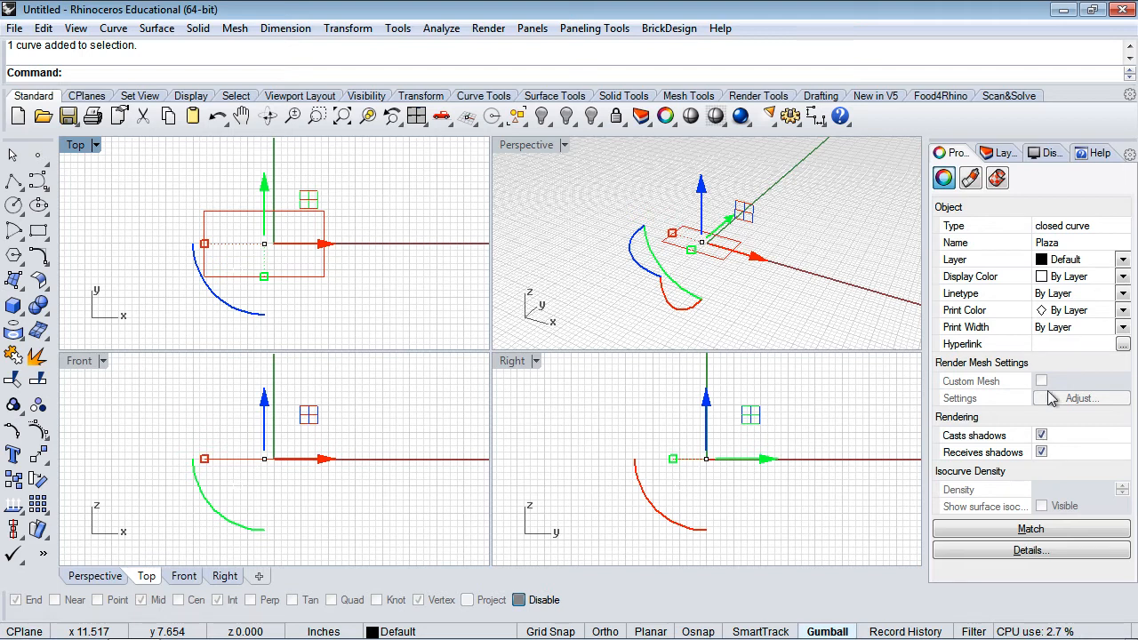
left_click(971, 179)
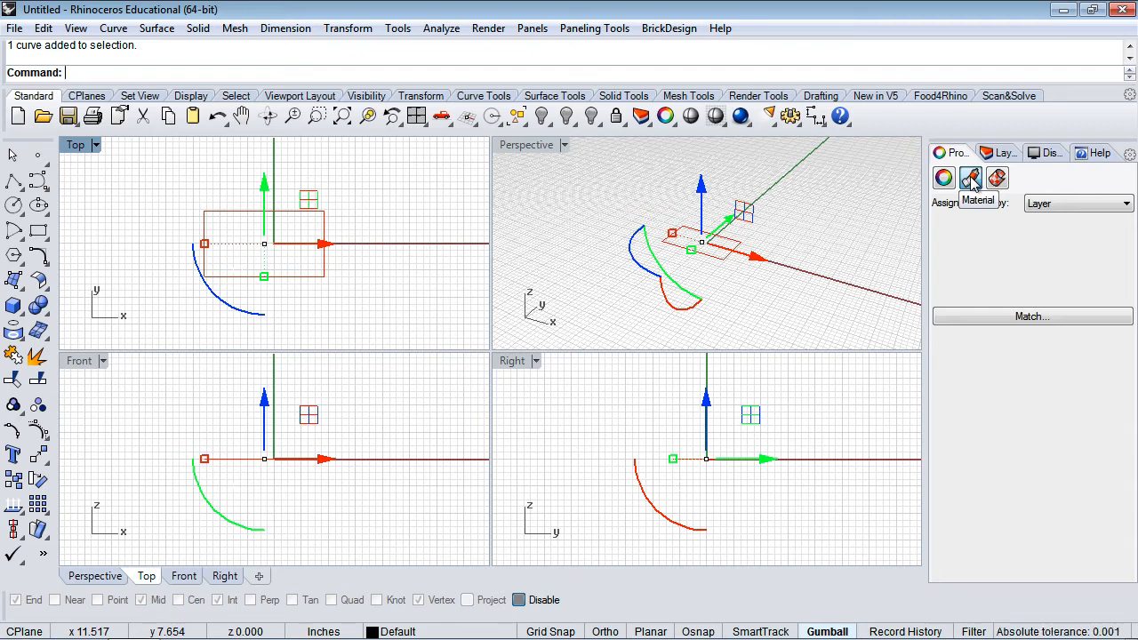
left_click(997, 180)
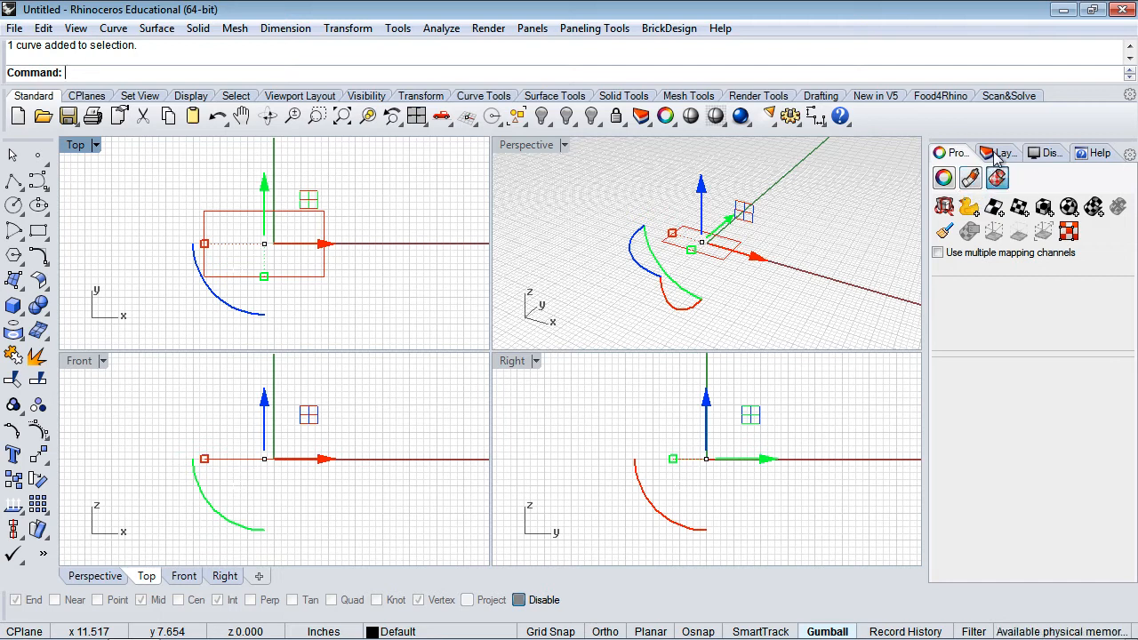
Rename Layer 01 as Thick Lines.
left_click(997, 155)
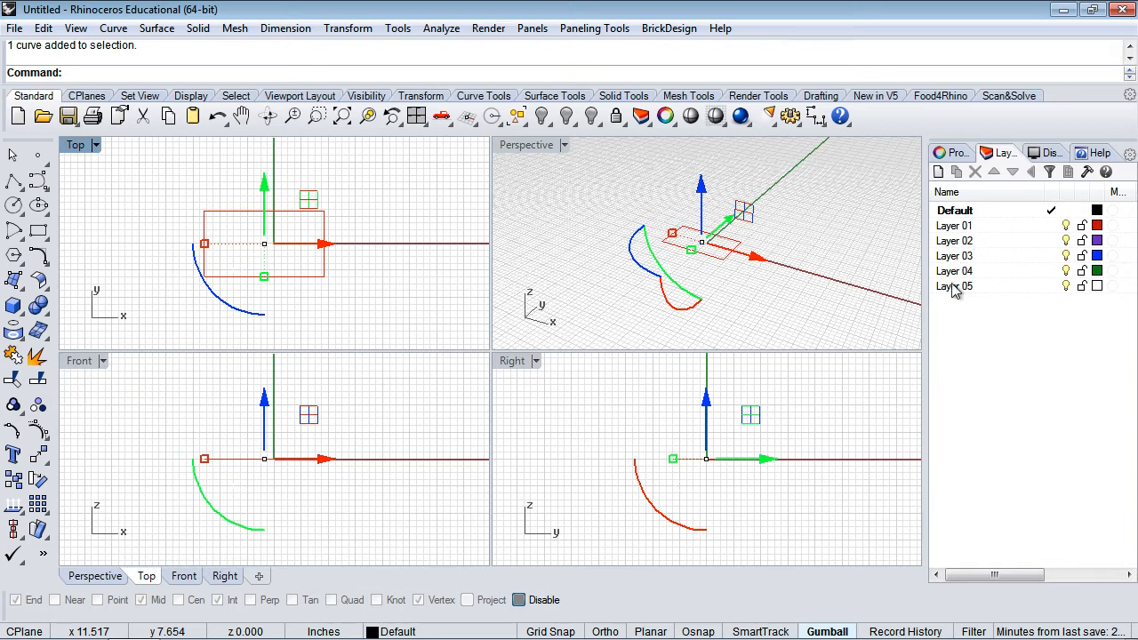
left_click(991, 228)
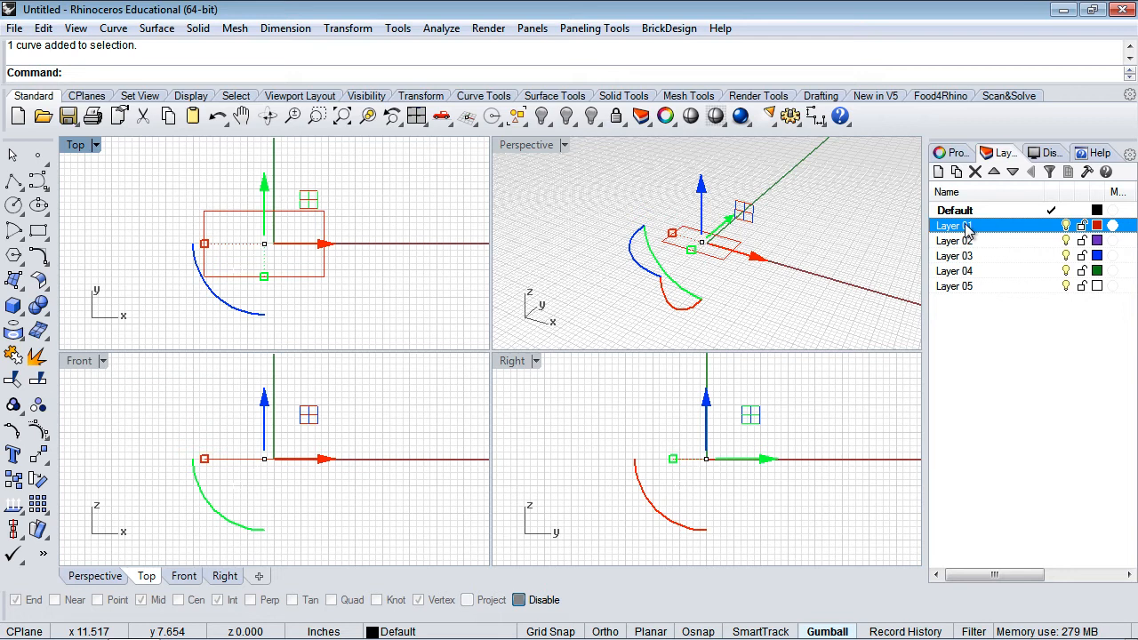
left_click(967, 228)
left_click_drag(975, 228, 931, 229)
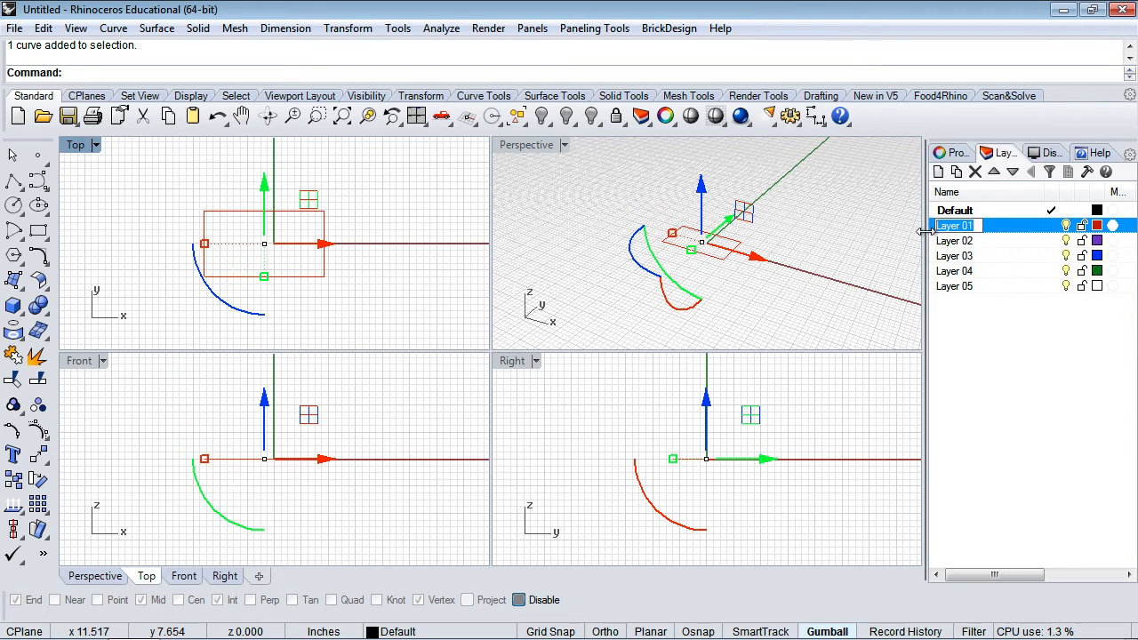
type("Th")
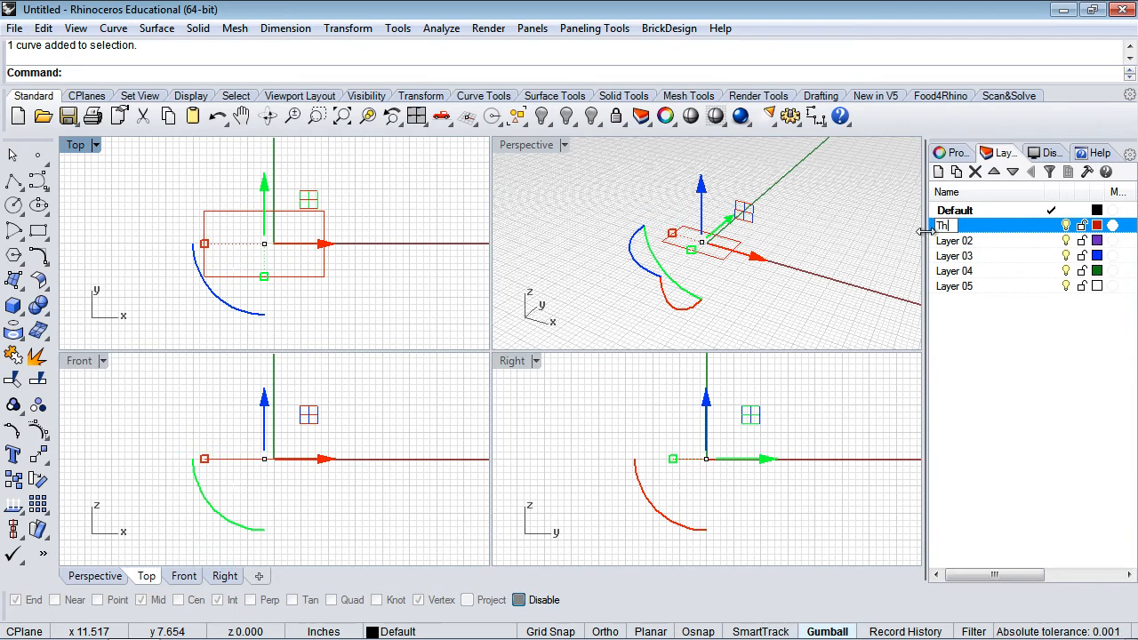
type("ick Lines")
key("Return")
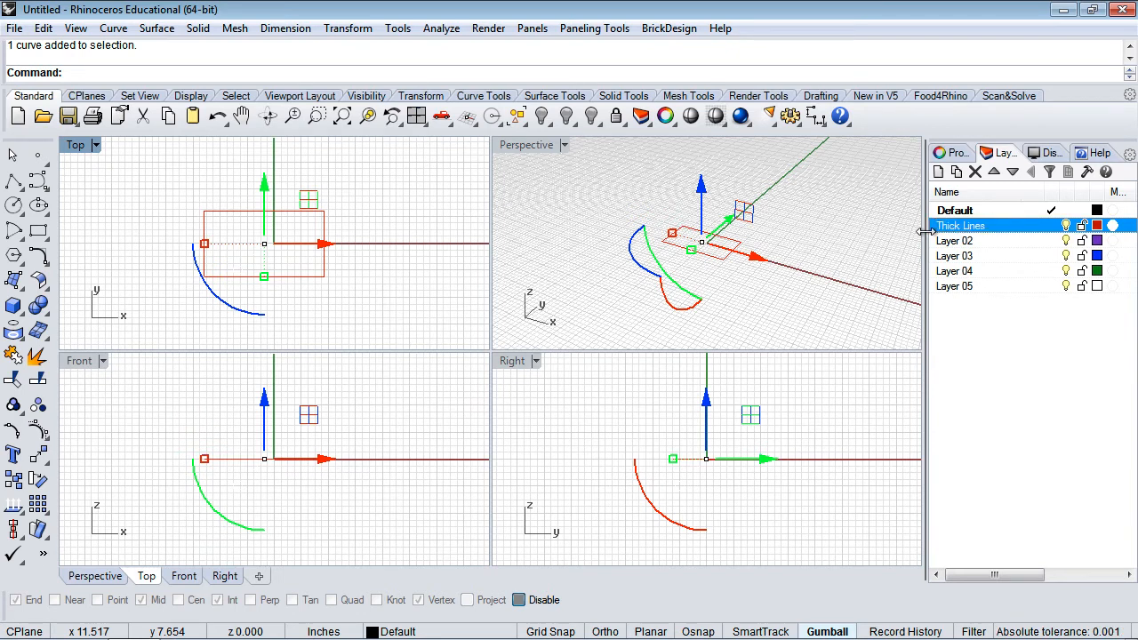
Try out the lock and visibility settings of the Thick Lines layer, hiding the layer and showing it again.
left_click(1083, 227)
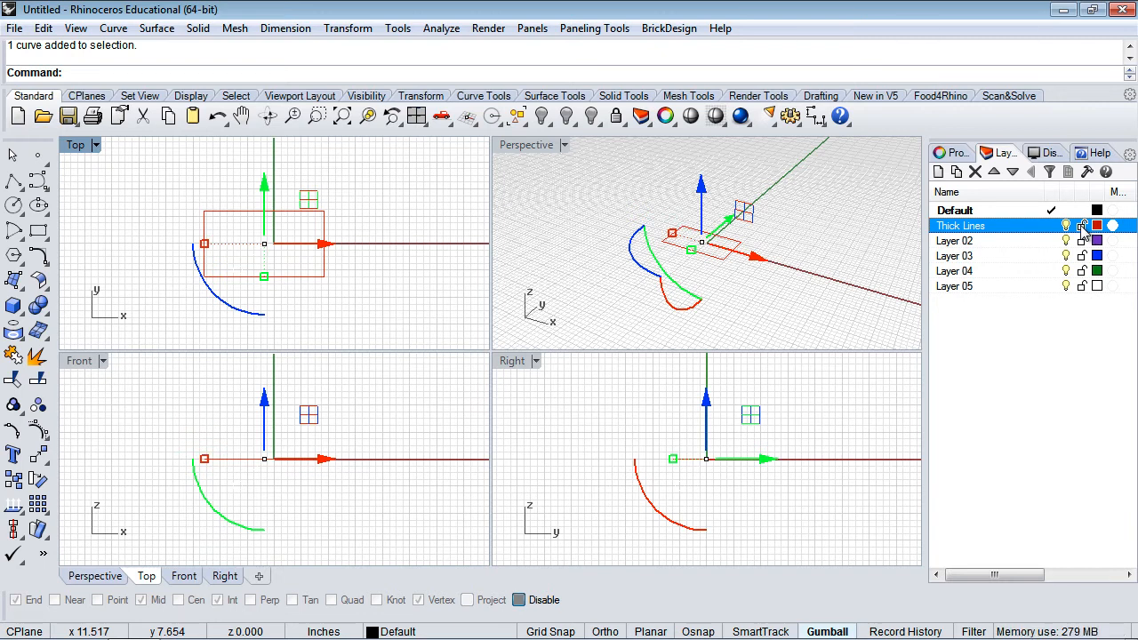
left_click(1066, 226)
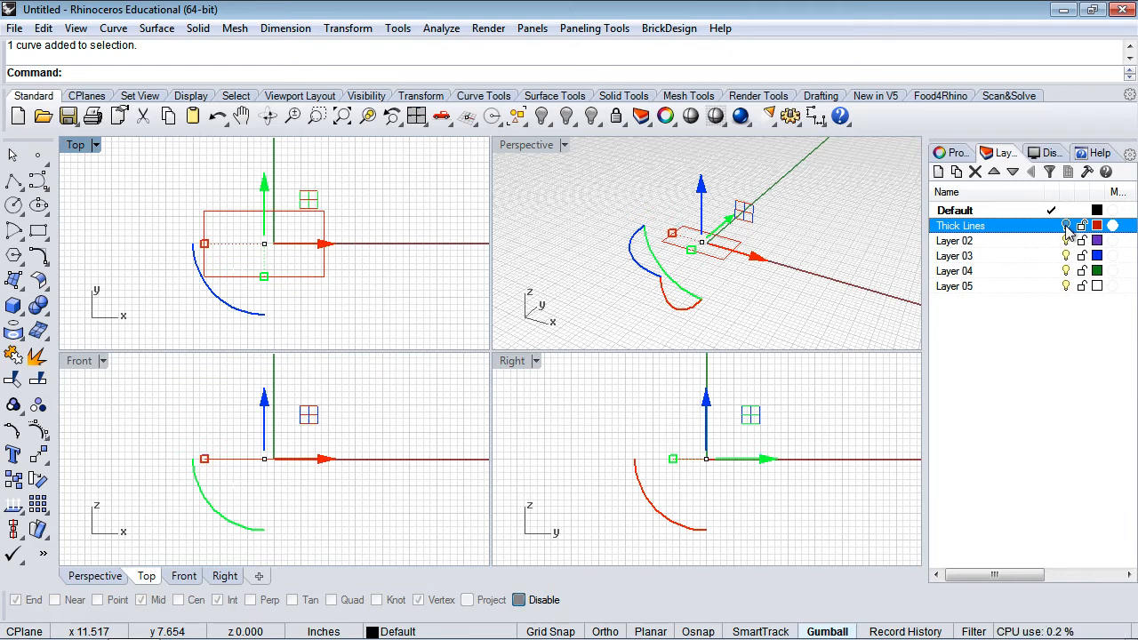
left_click(1067, 226)
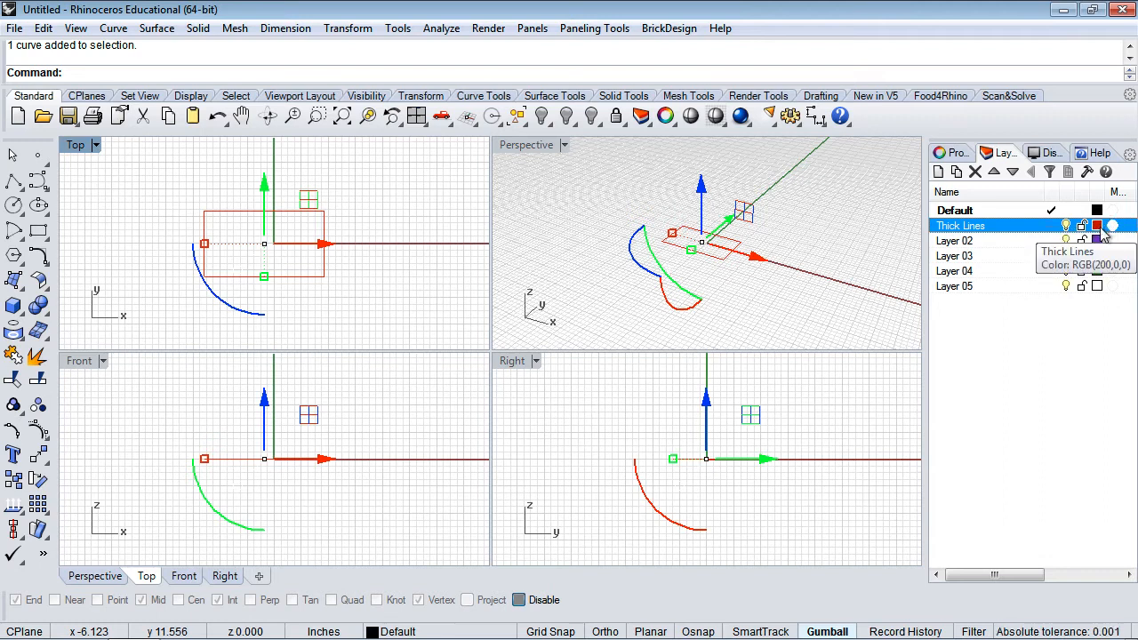
Widen the layer list far enough to show the Linetype and Print Width columns.
key("Delete")
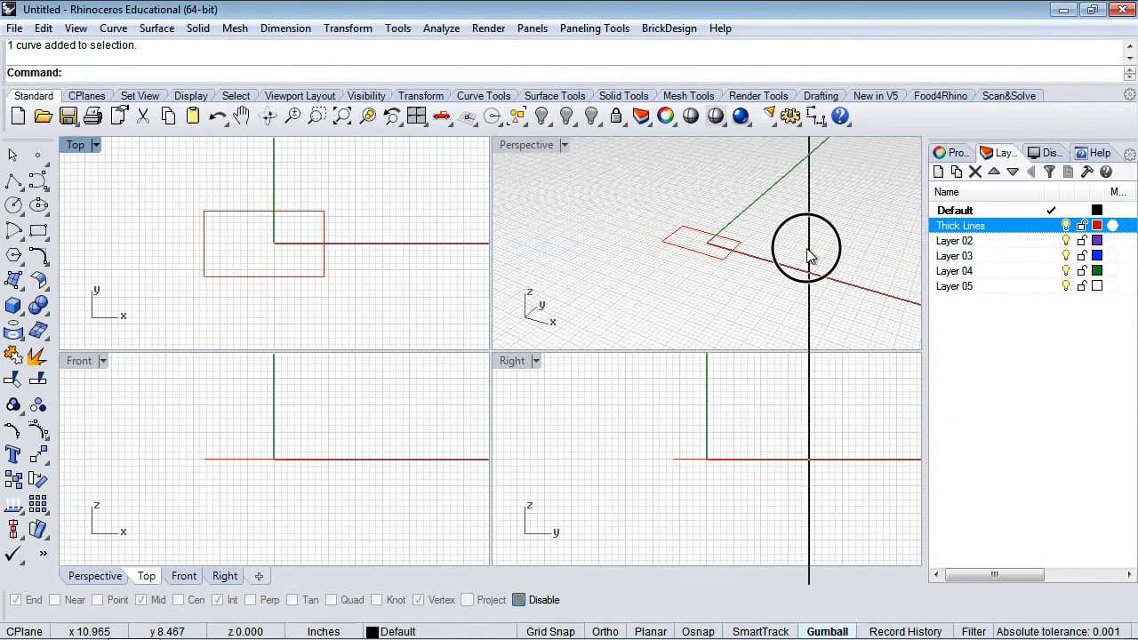
left_click_drag(618, 261, 574, 263)
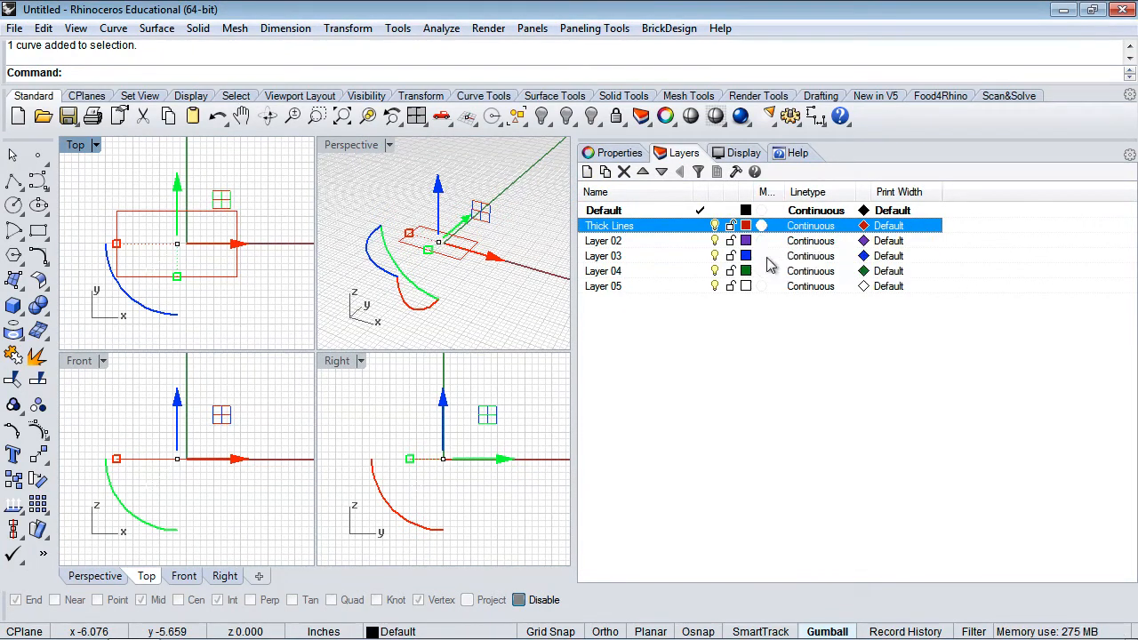
View the available linetypes and print widths for the Default layer without changing either setting.
left_click(826, 211)
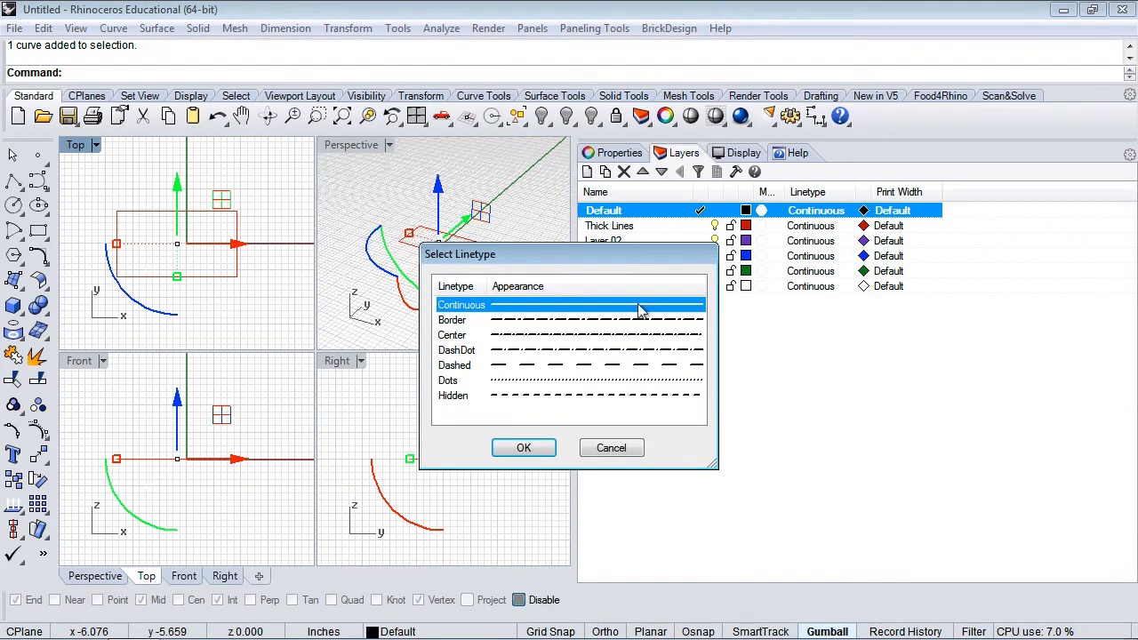
left_click(616, 449)
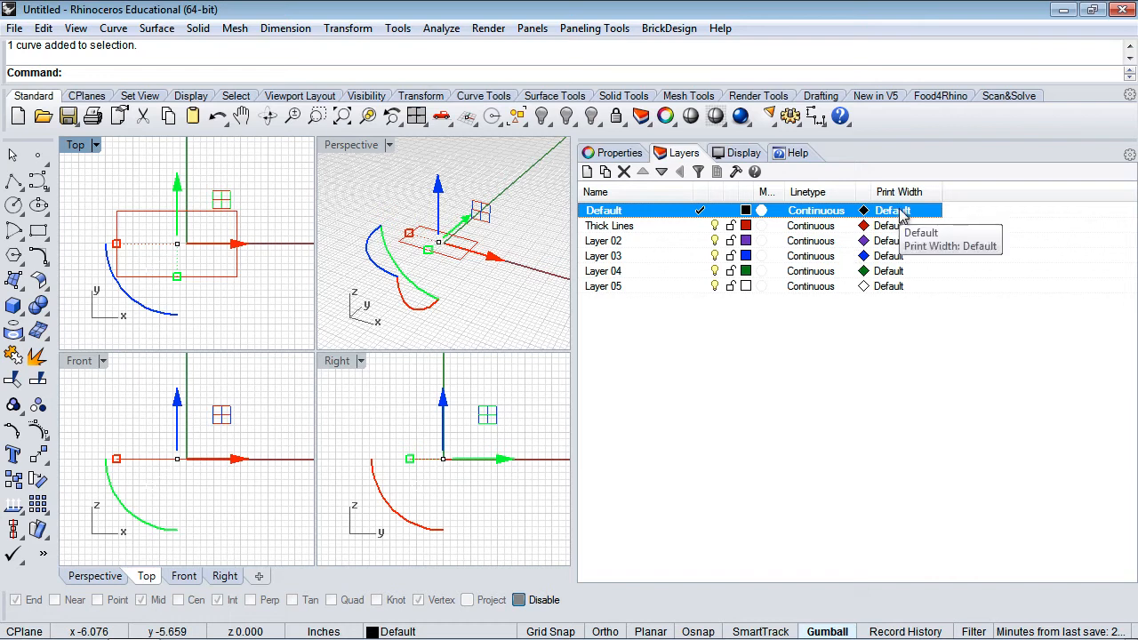
left_click(893, 212)
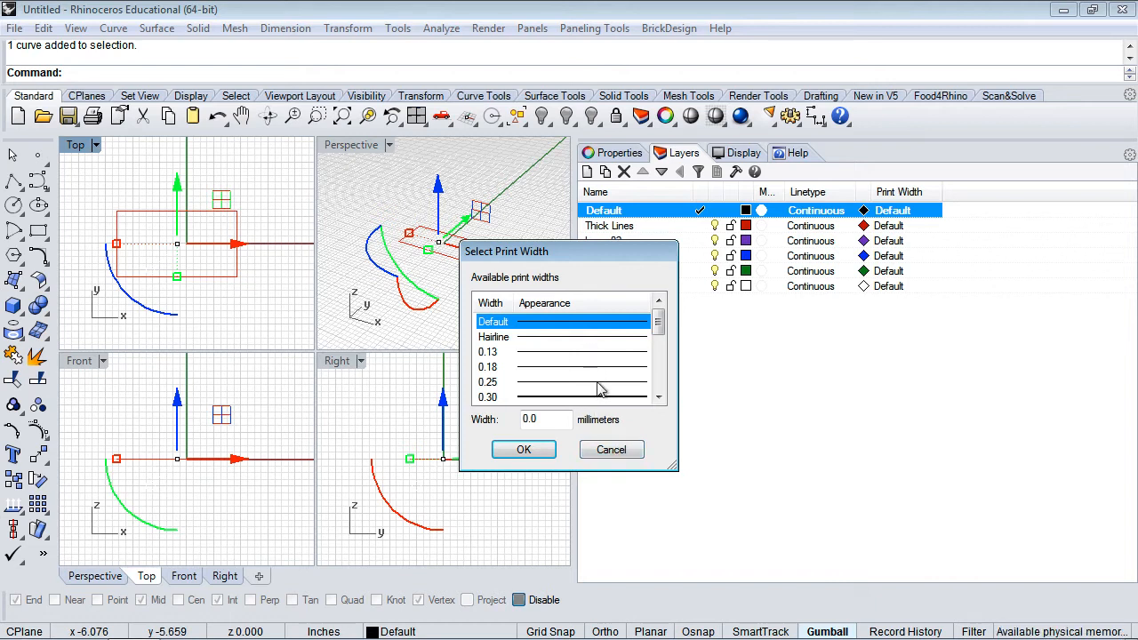
left_click(611, 451)
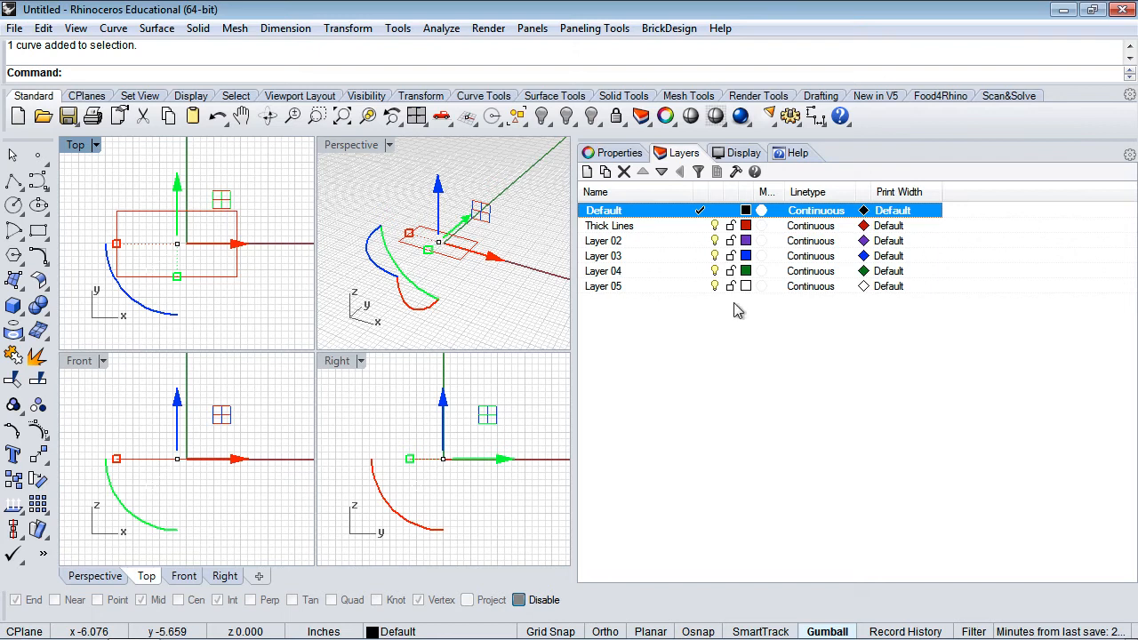
Review the viewport display settings, help and object properties, and narrow the side panel to enlarge the viewports.
left_click_drag(576, 316, 801, 316)
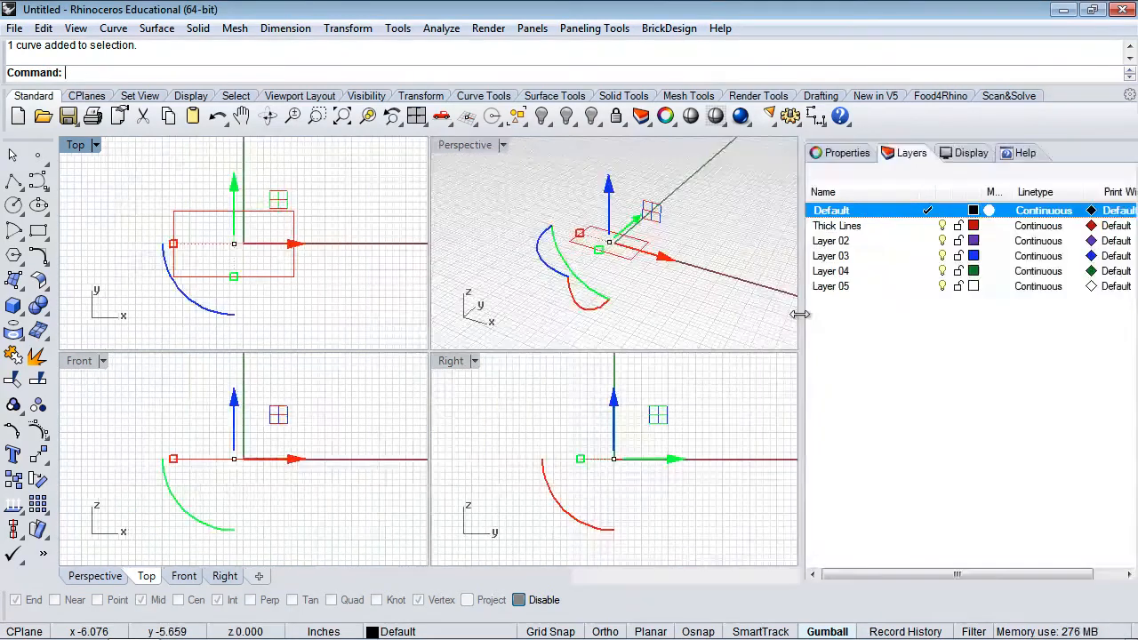
left_click(969, 155)
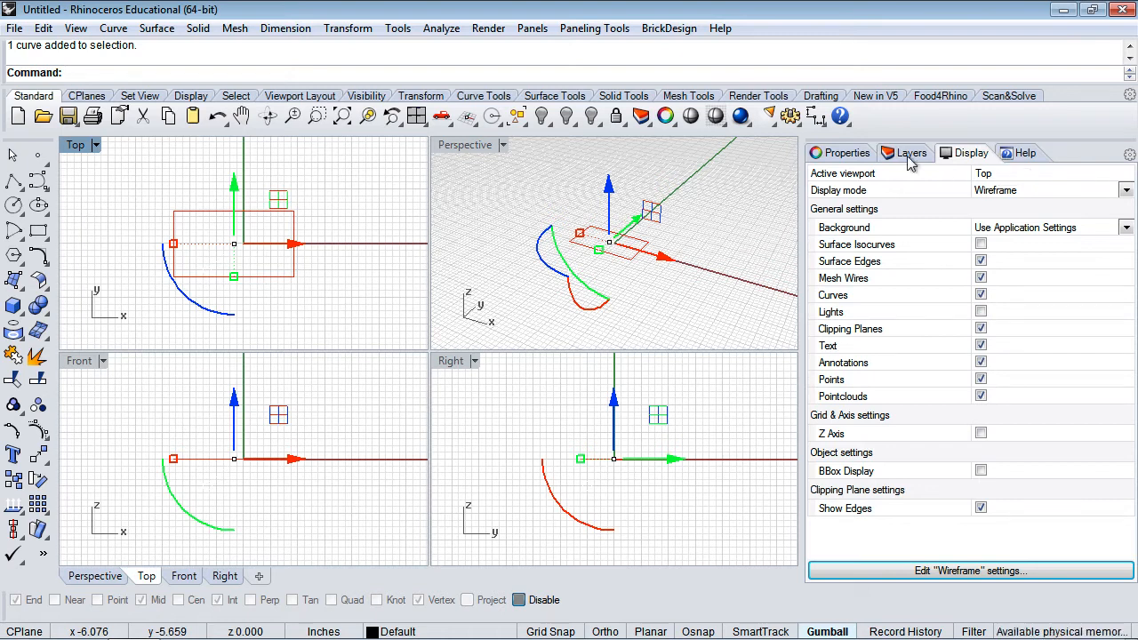
left_click(1022, 156)
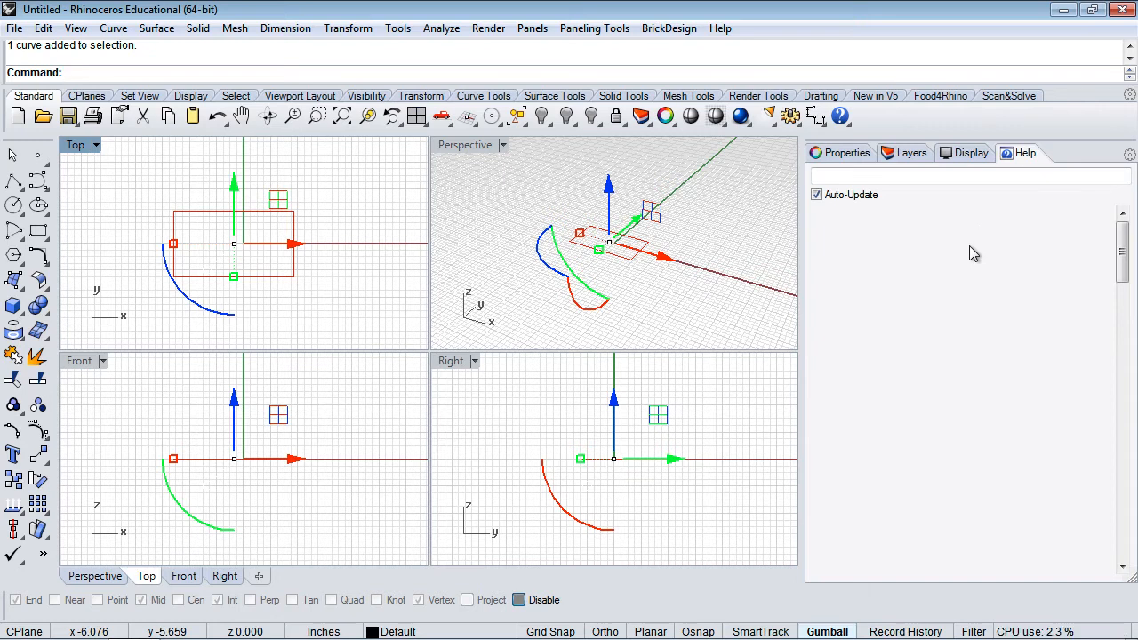
left_click(846, 155)
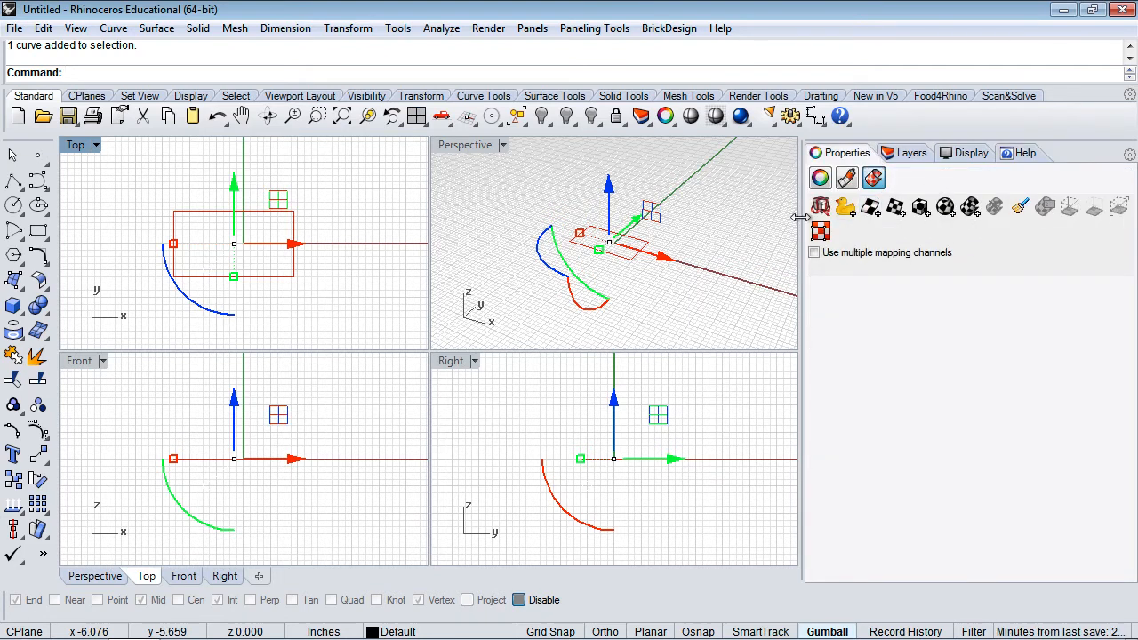
left_click_drag(805, 204, 905, 204)
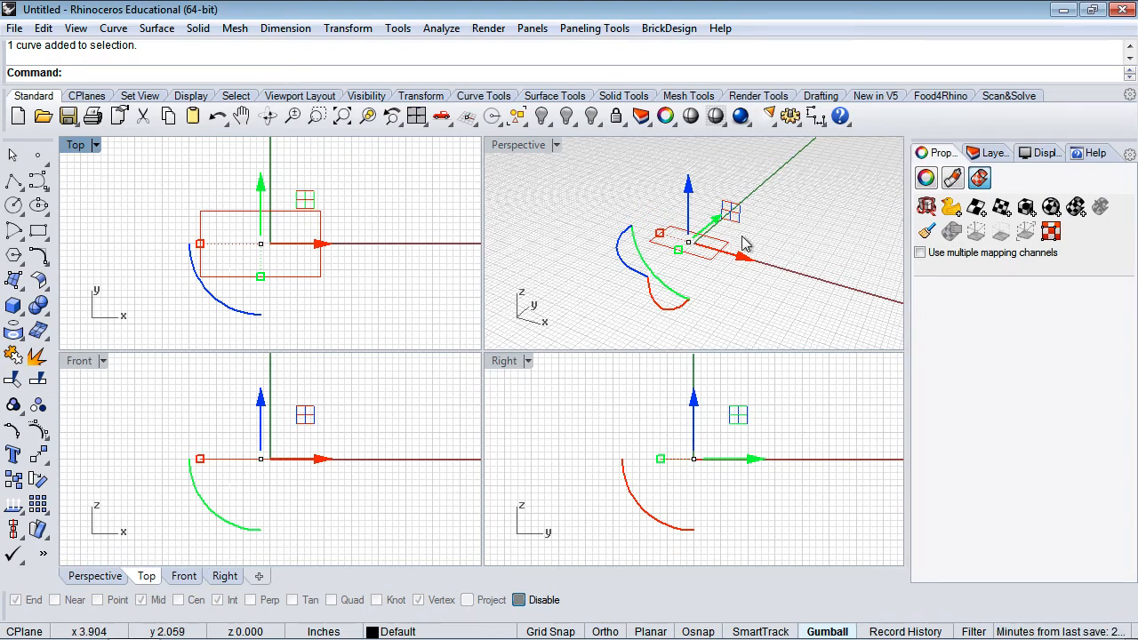
Deselect the rectangle, orbit the Perspective view, and pan the Top and Perspective views.
left_click(780, 303)
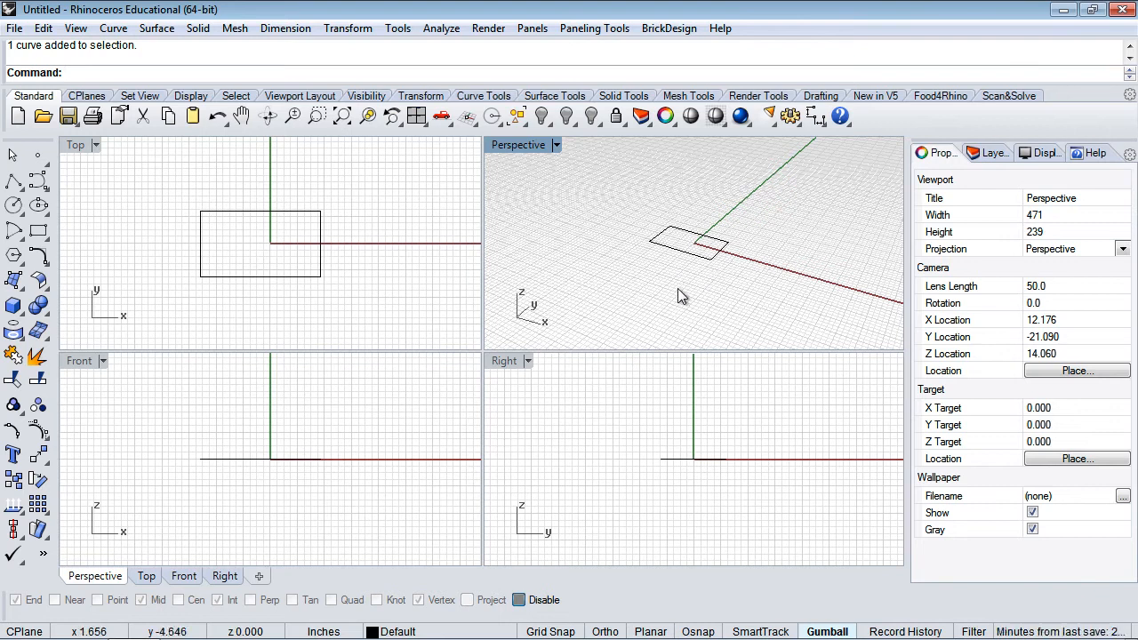
right_click_drag(678, 288, 798, 275)
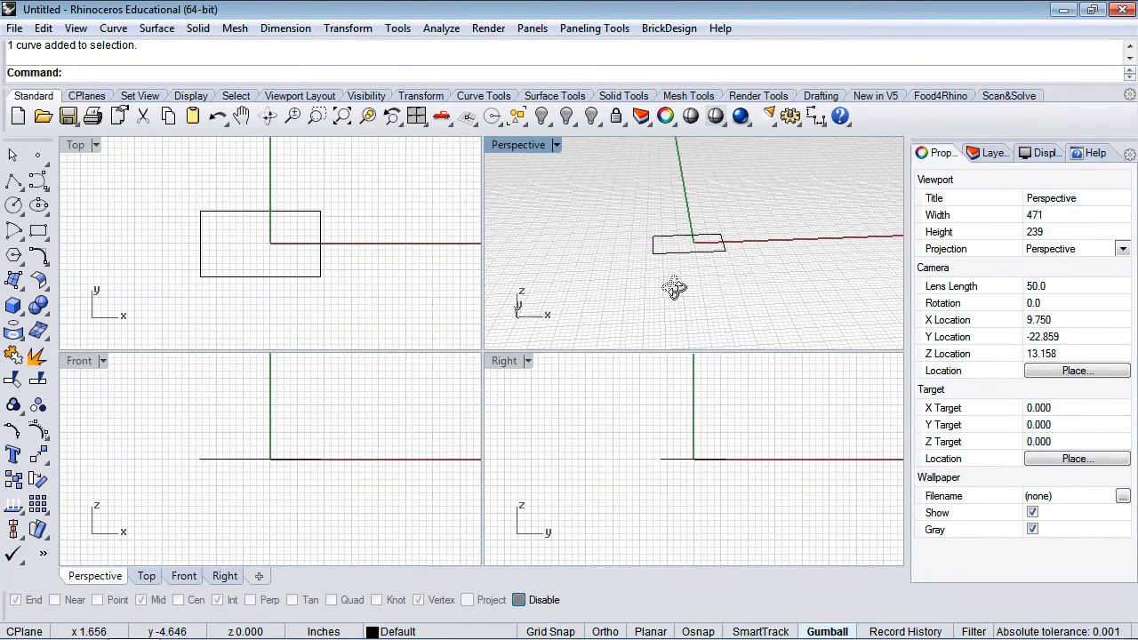
right_click_drag(674, 287, 684, 297)
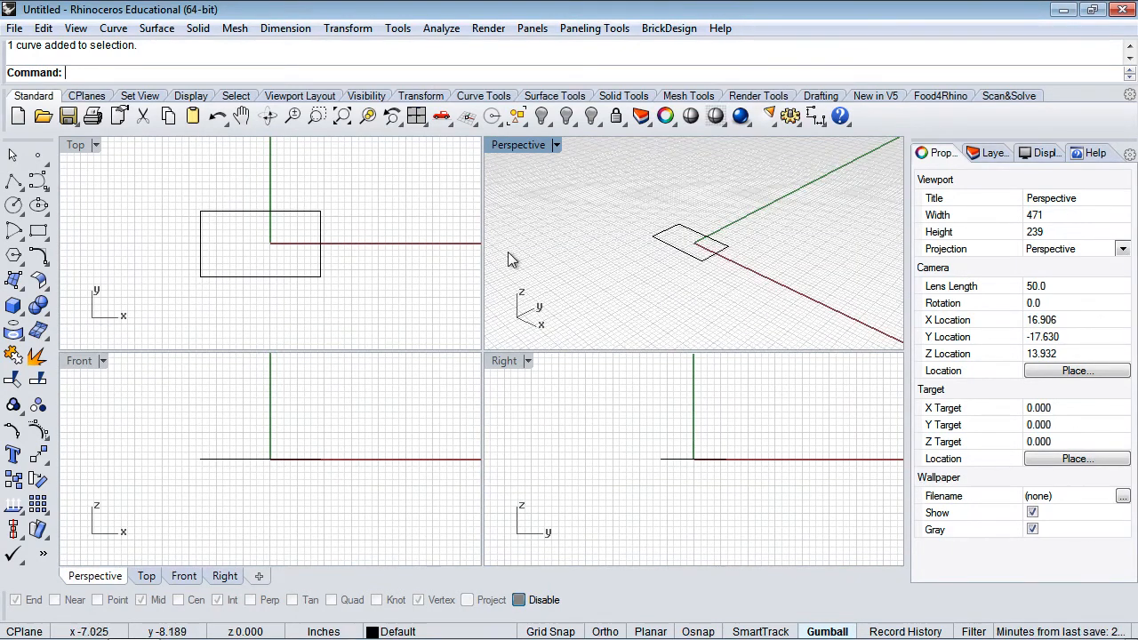
left_click(371, 273)
right_click_drag(372, 273, 383, 240)
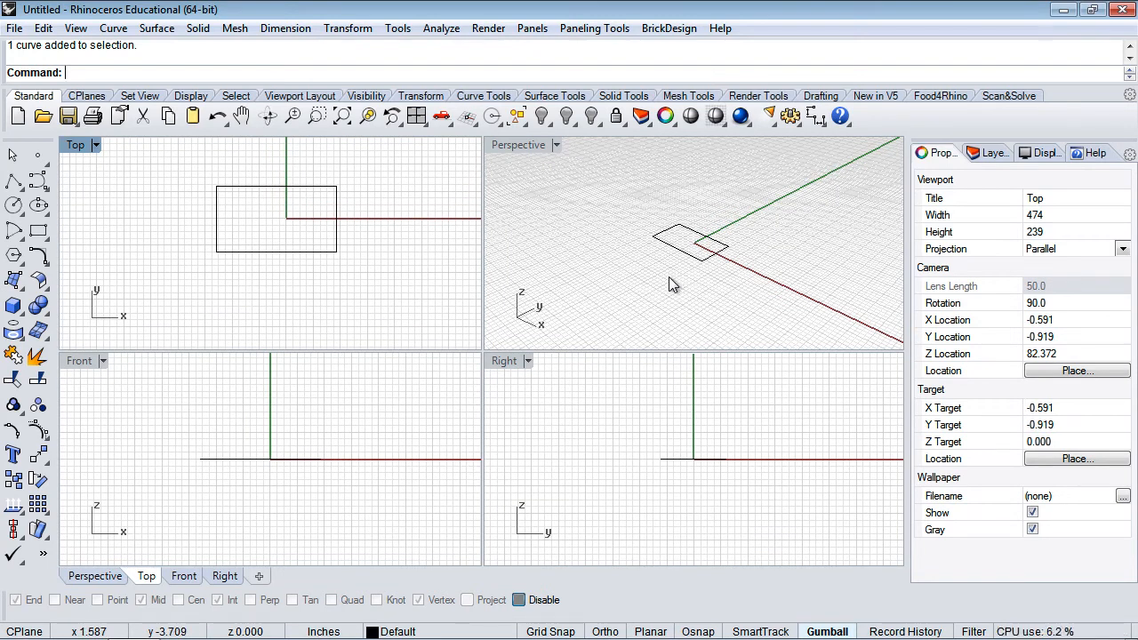
right_click_drag(673, 284, 675, 249, "shift")
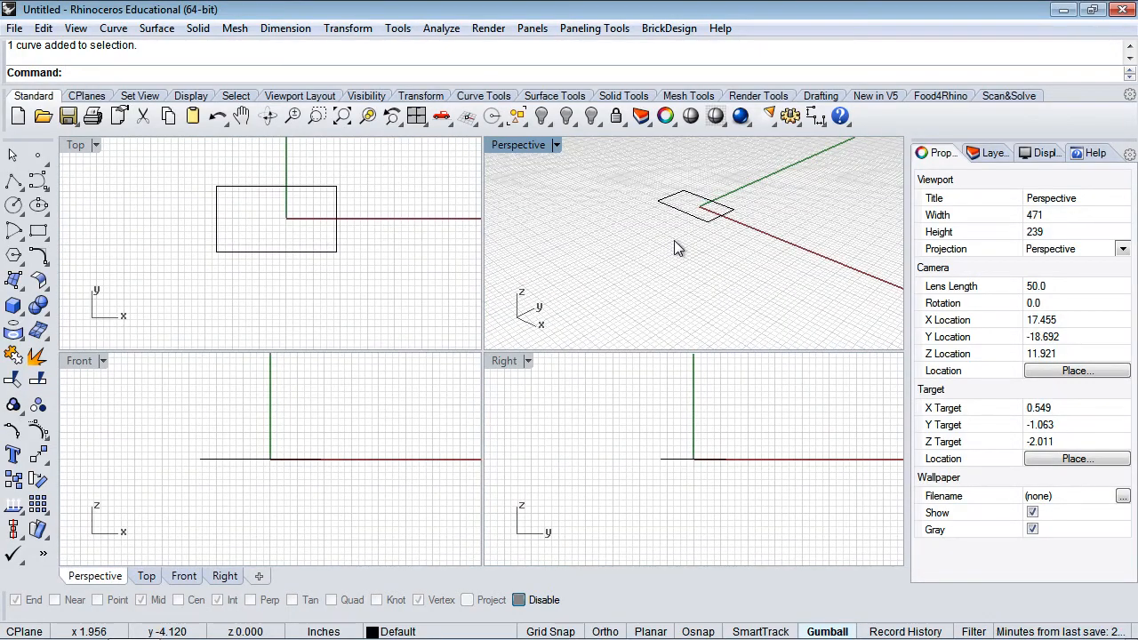
Practise zooming the Perspective view in and out around the rectangle and the grid.
scroll(674, 241, "down", 20)
scroll(674, 241, "up", 20)
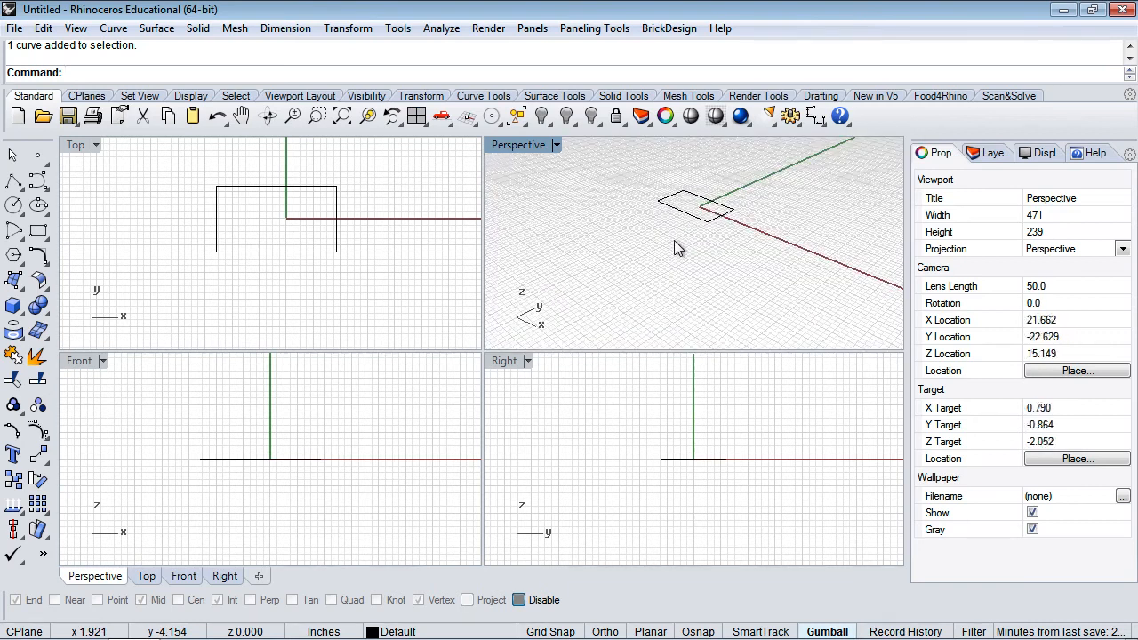
scroll(675, 248, "down", 20)
scroll(674, 248, "up", 20)
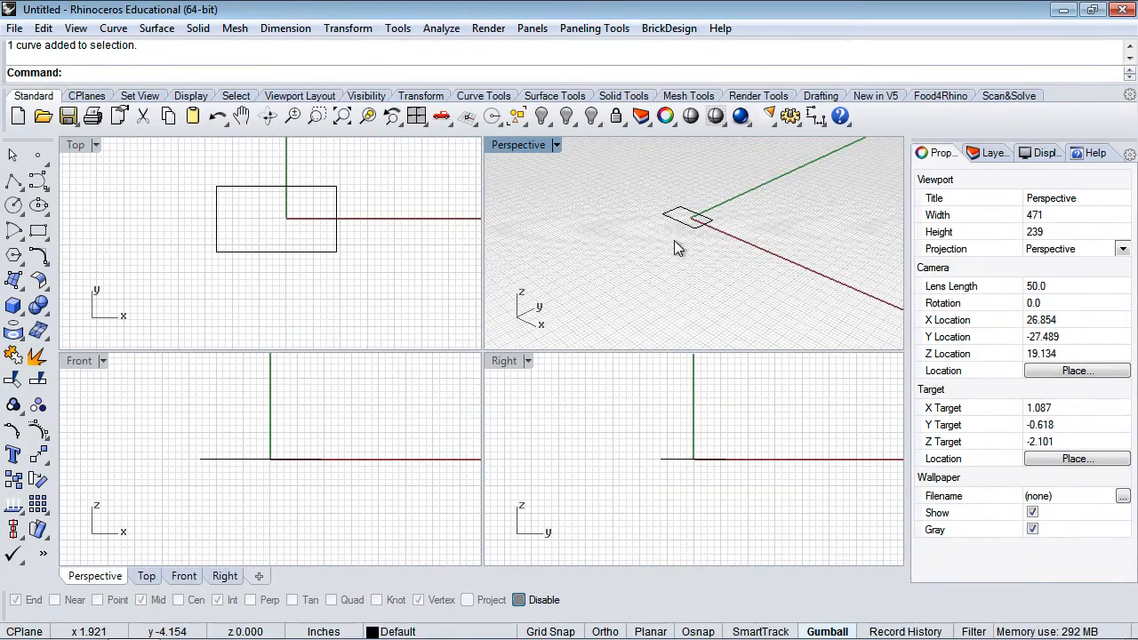
scroll(675, 248, "up", 6)
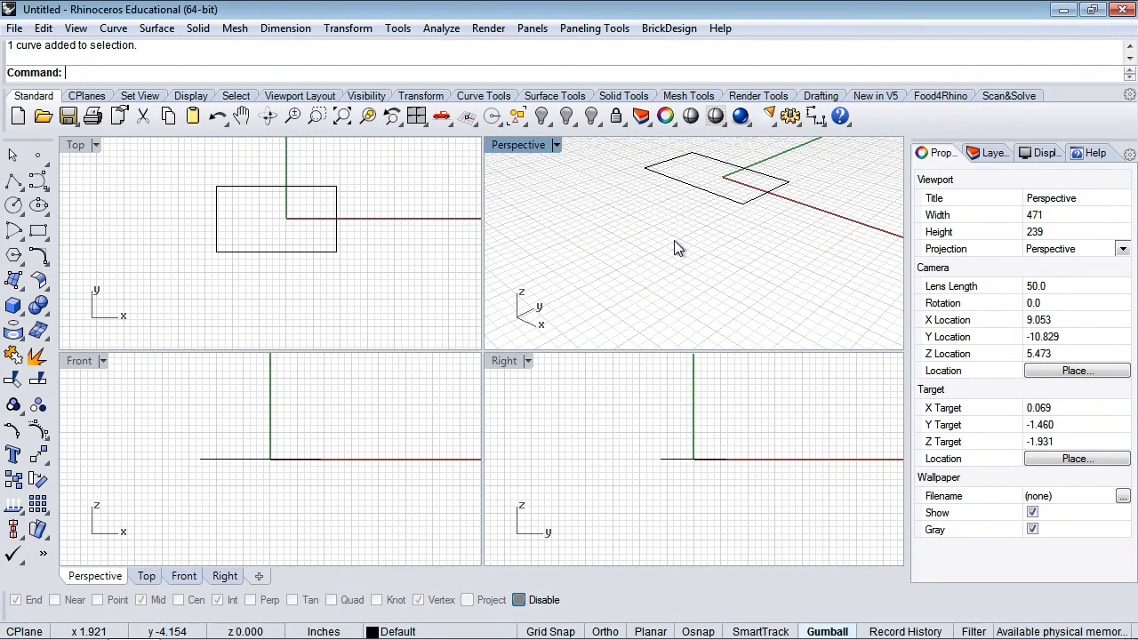
scroll(674, 247, "down", 20)
scroll(675, 248, "up", 20)
scroll(674, 248, "down", 20)
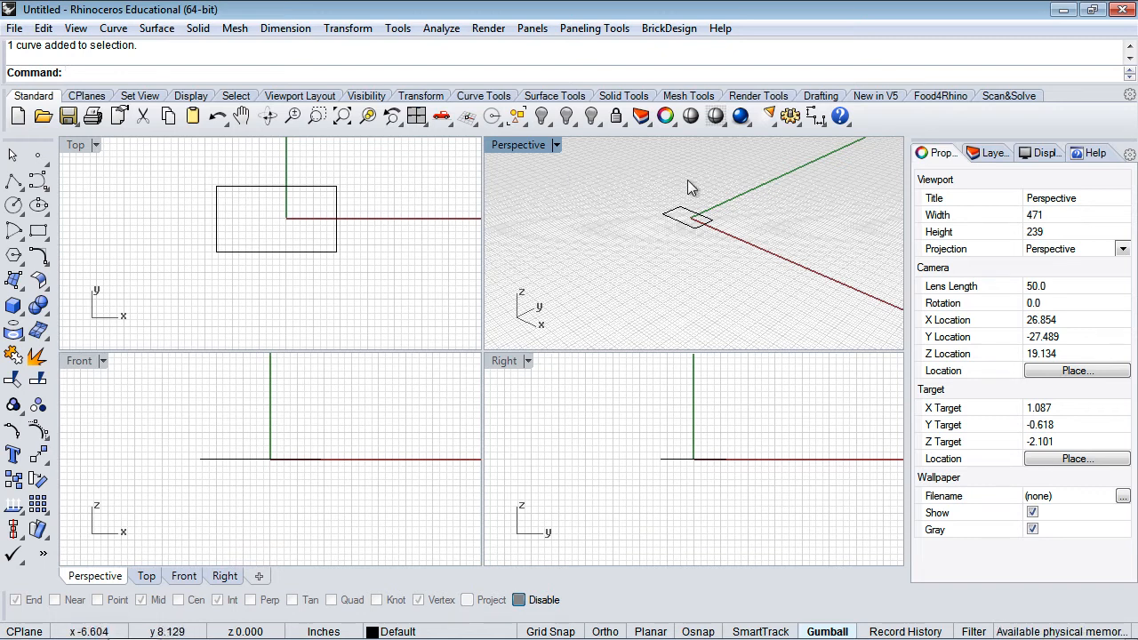
scroll(696, 245, "down", 20)
scroll(696, 246, "up", 20)
scroll(696, 245, "down", 20)
scroll(696, 245, "up", 10)
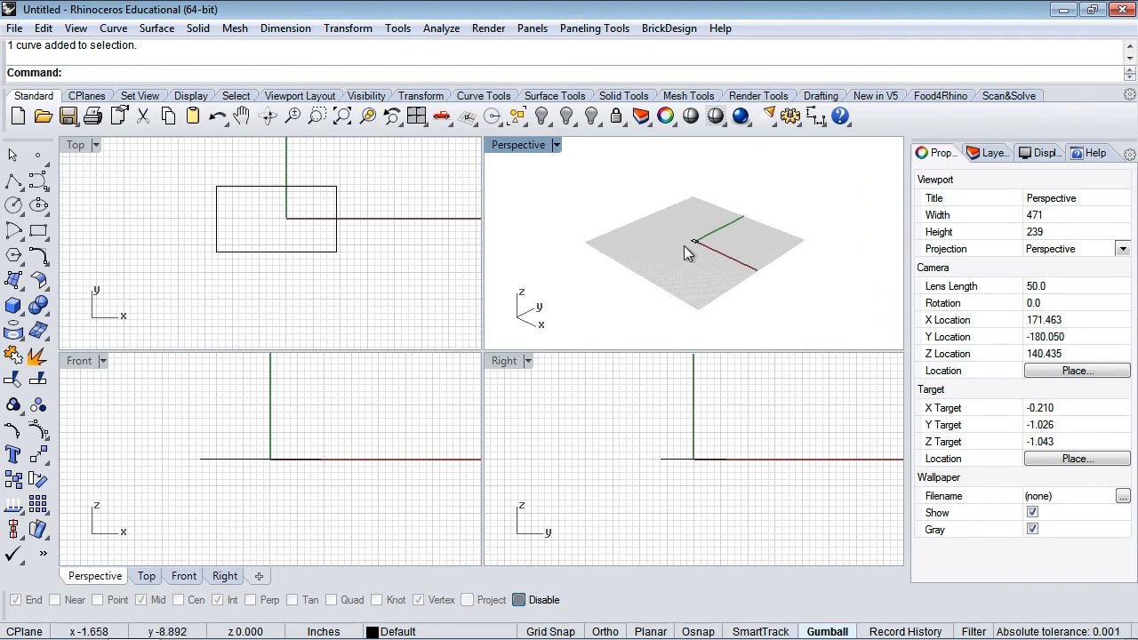
scroll(684, 247, "up", 8)
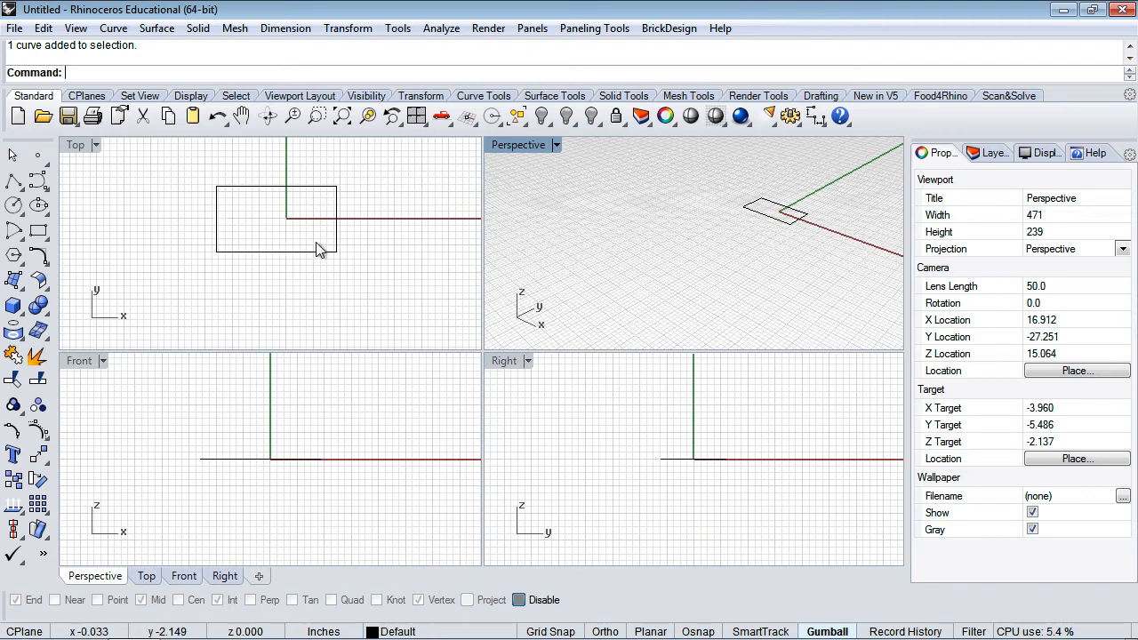
Draw a second corner-to-corner rectangle in the Top view, overlapping the lower-left corner of the first one.
left_click(38, 231)
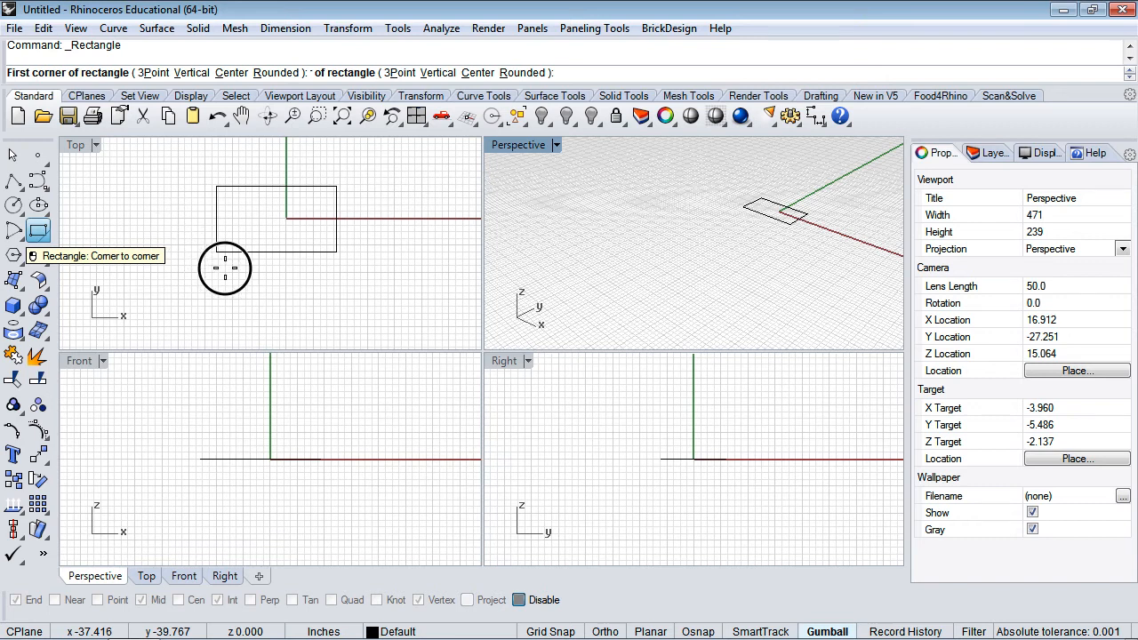
left_click(181, 225)
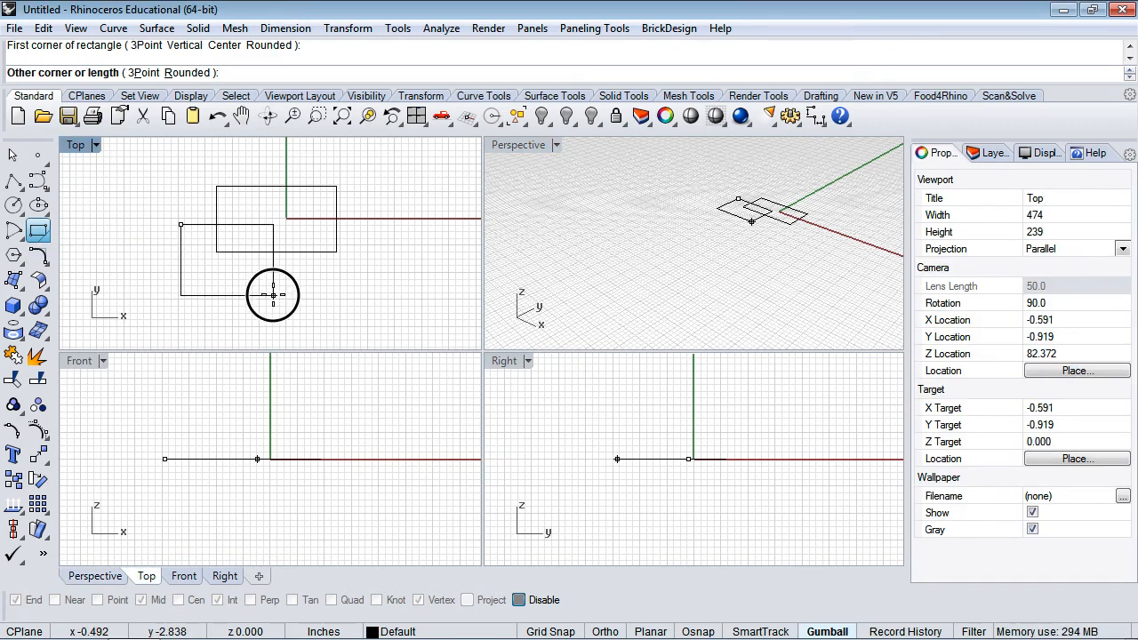
left_click(259, 299)
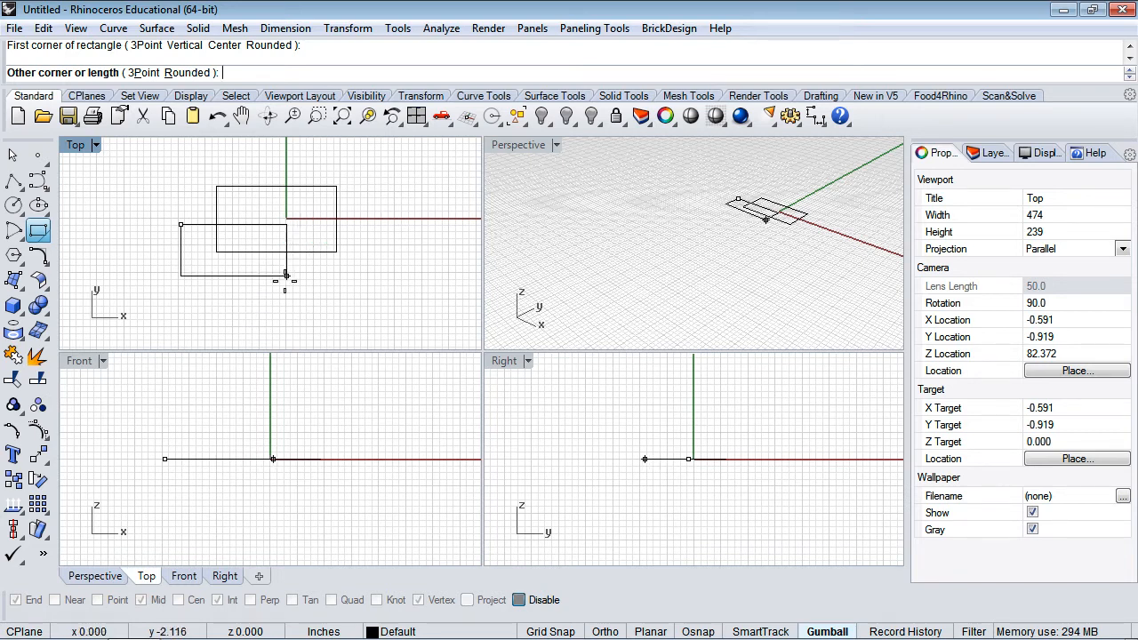
left_click(284, 282)
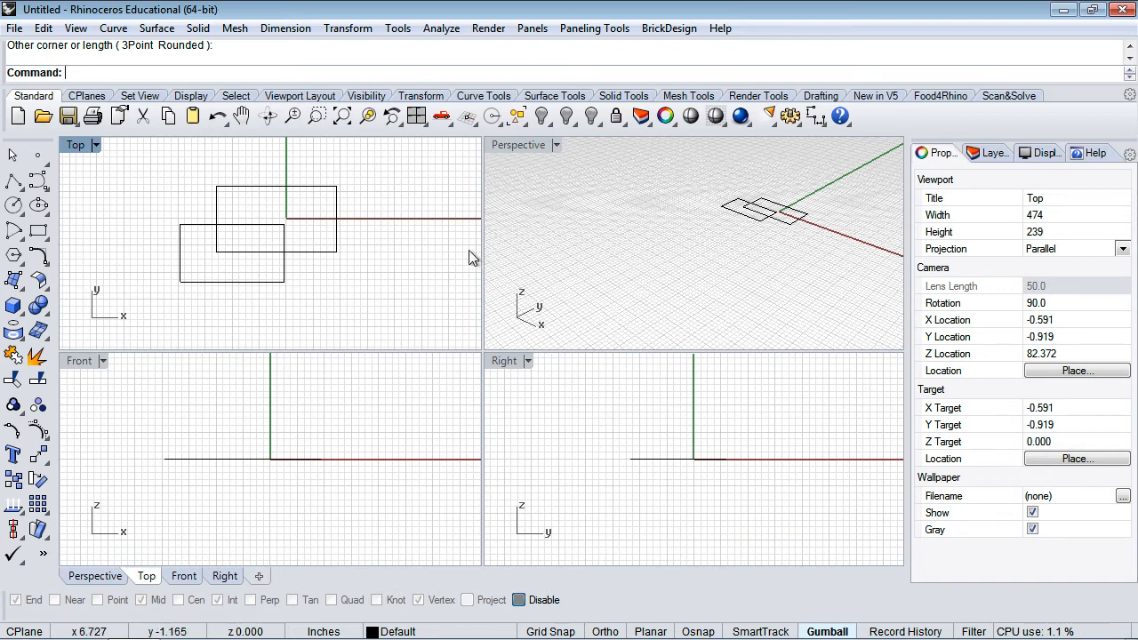
Draw a solid box in the Perspective view, with its base in front of the two rectangles.
left_click(555, 145)
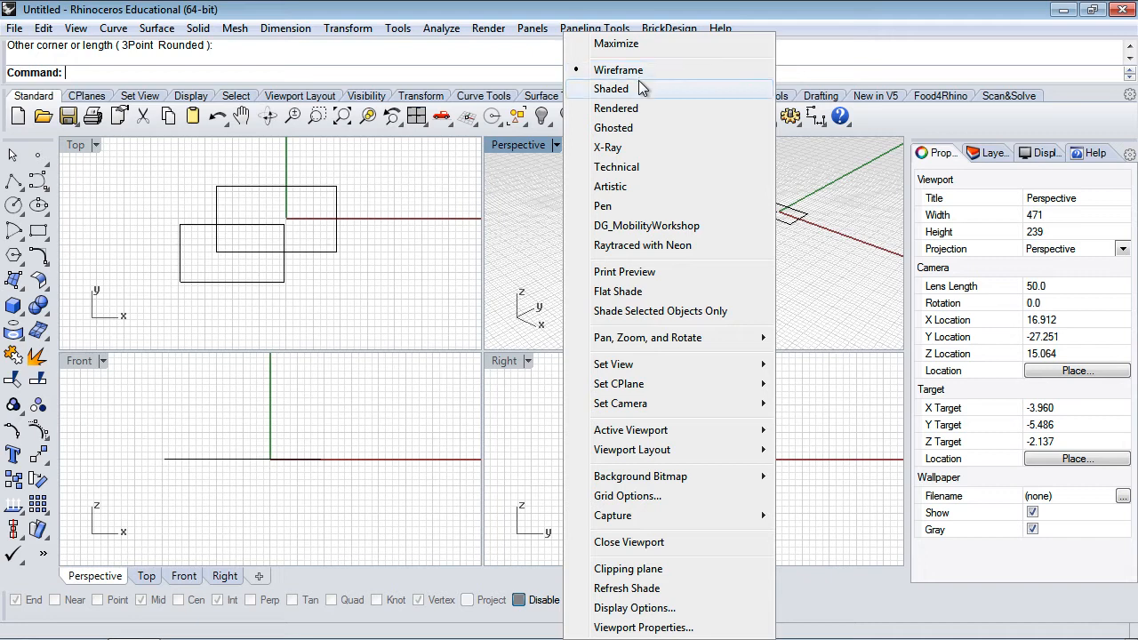
left_click(531, 197)
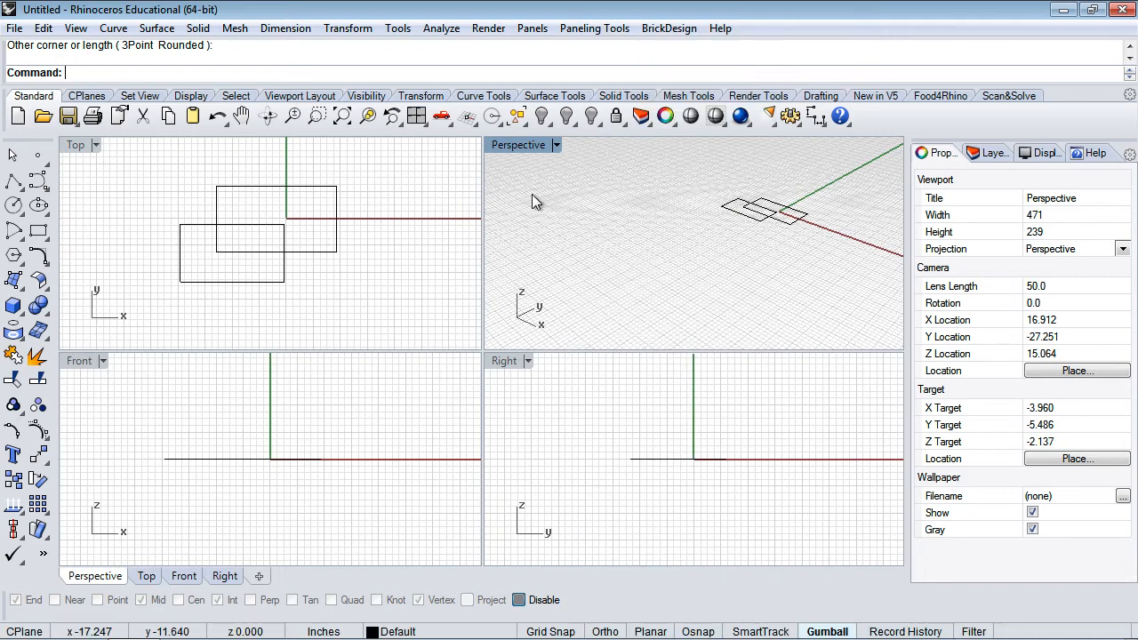
left_click(12, 306)
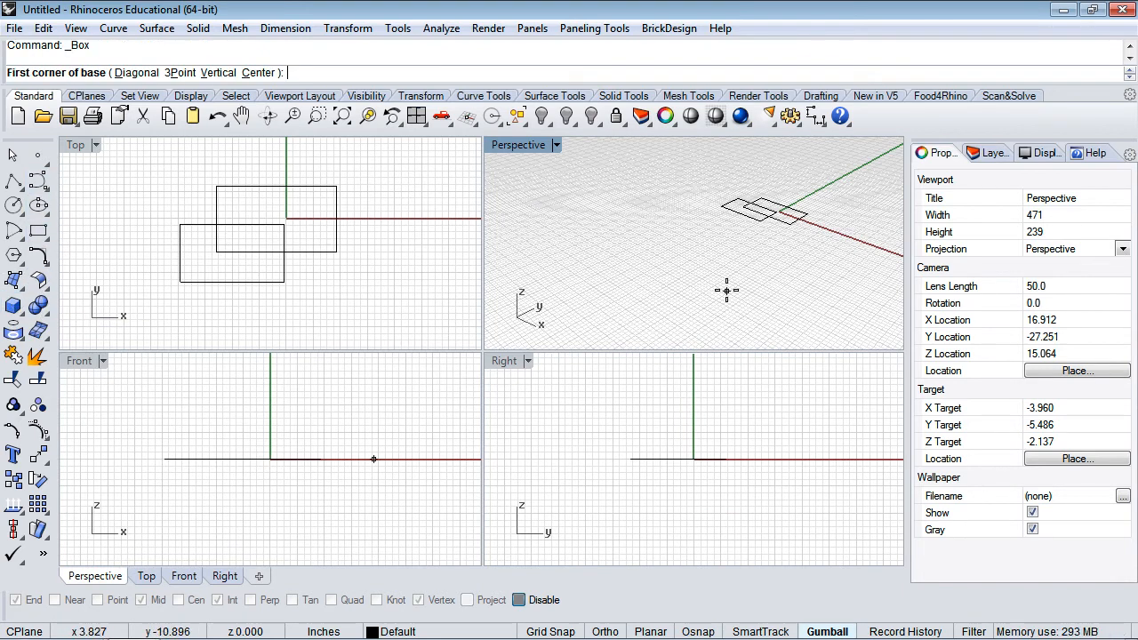
left_click(663, 232)
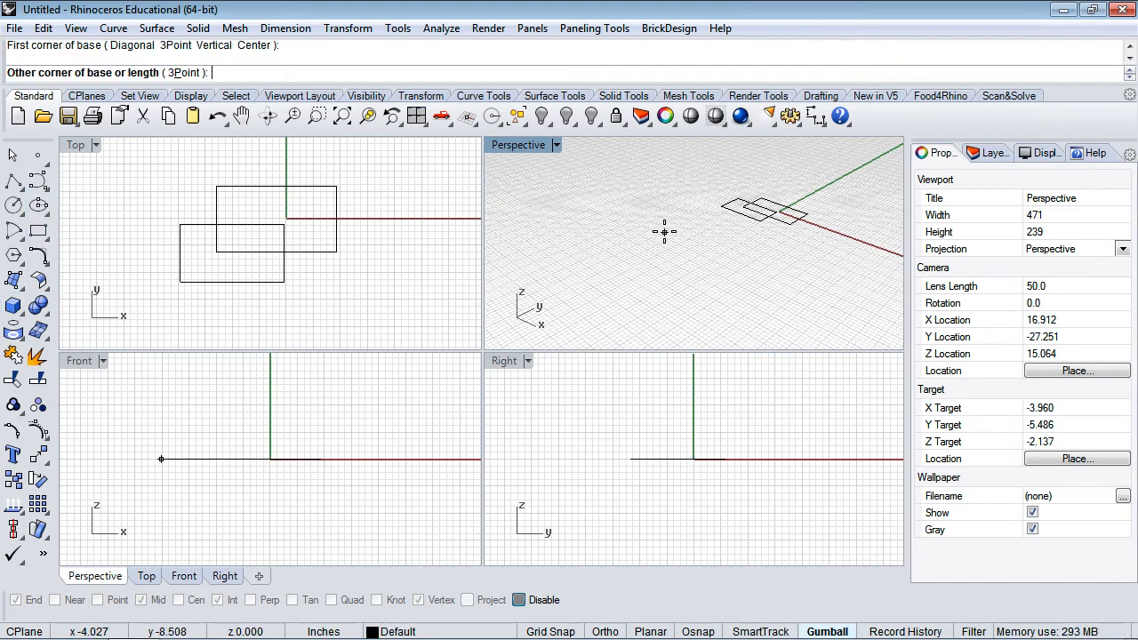
left_click(822, 232)
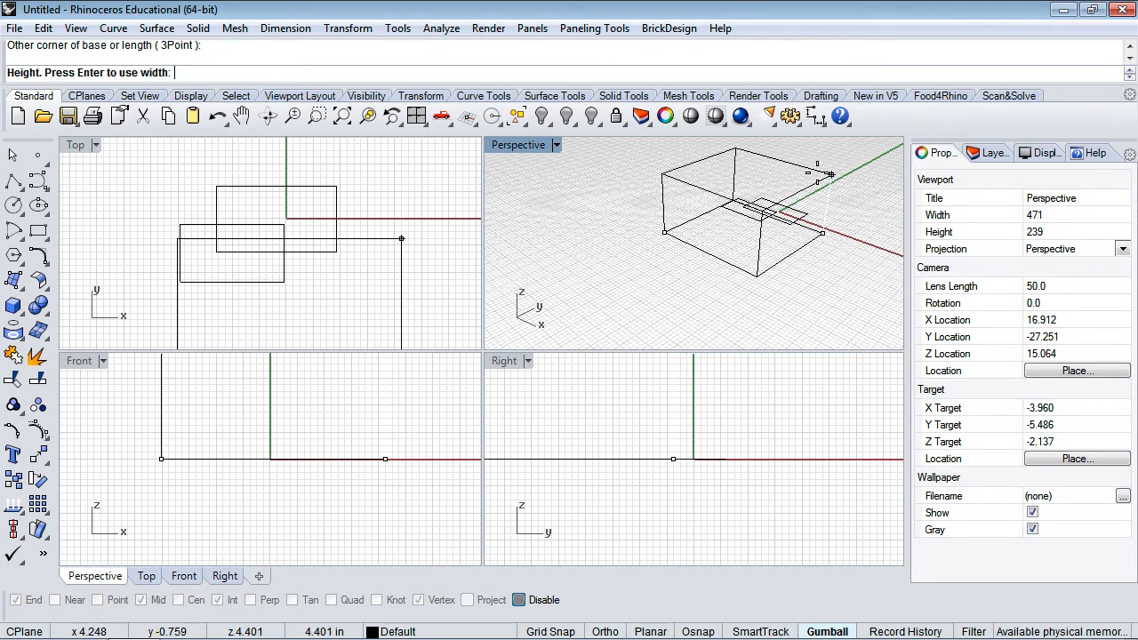
left_click(831, 167)
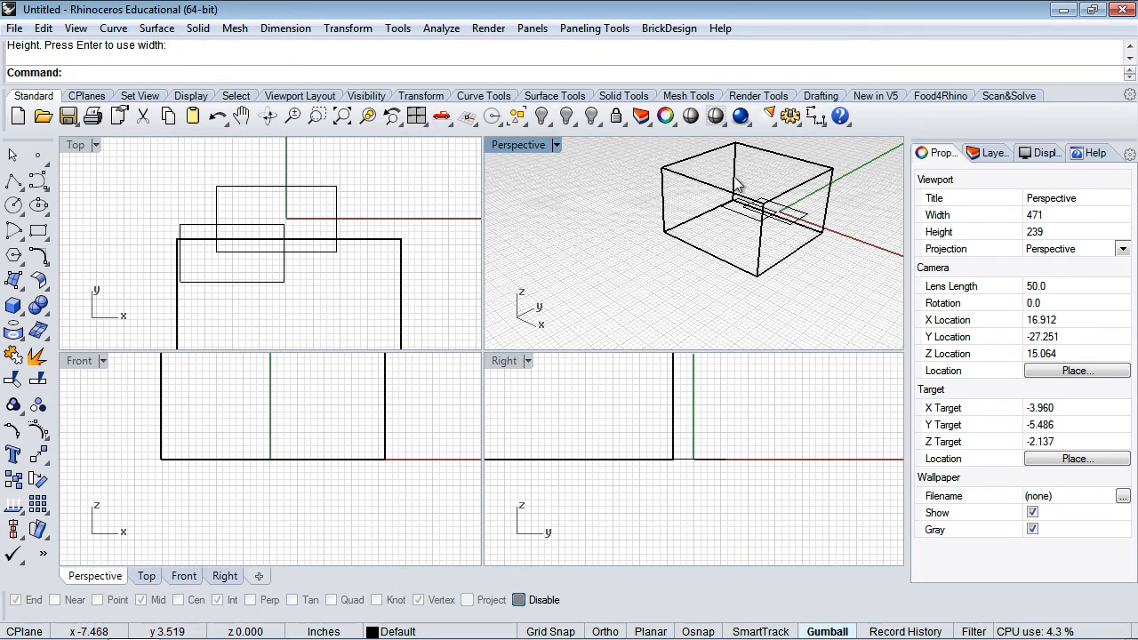
Preview the box in the Perspective view with the Shaded, Rendered and Ghosted display modes in turn.
left_click(556, 145)
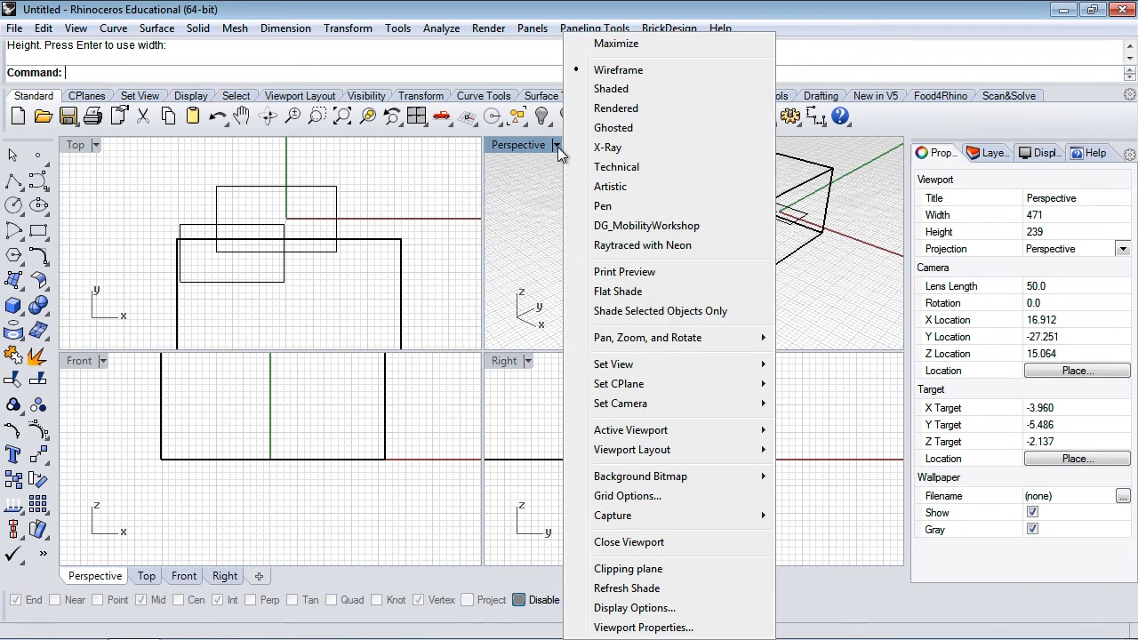
left_click(625, 93)
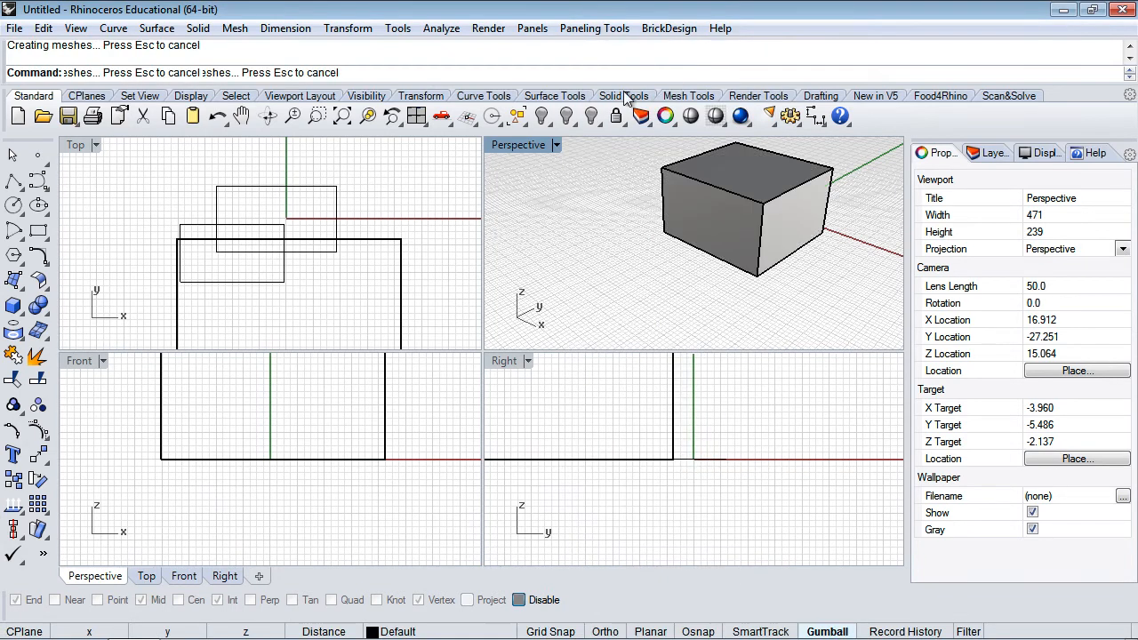
left_click(558, 150)
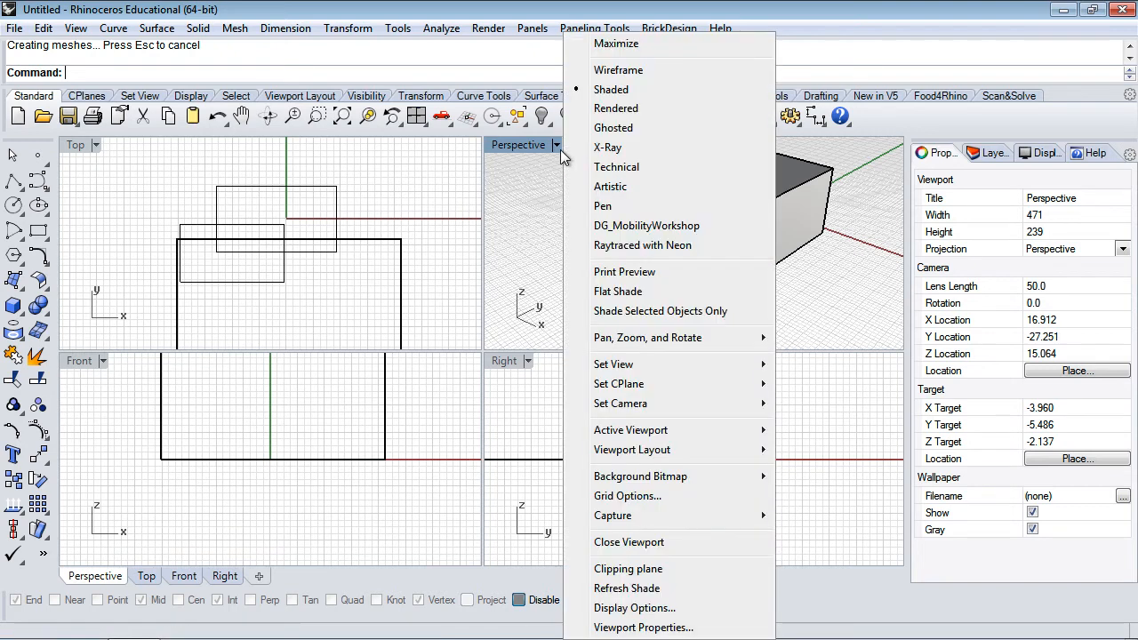
left_click(614, 108)
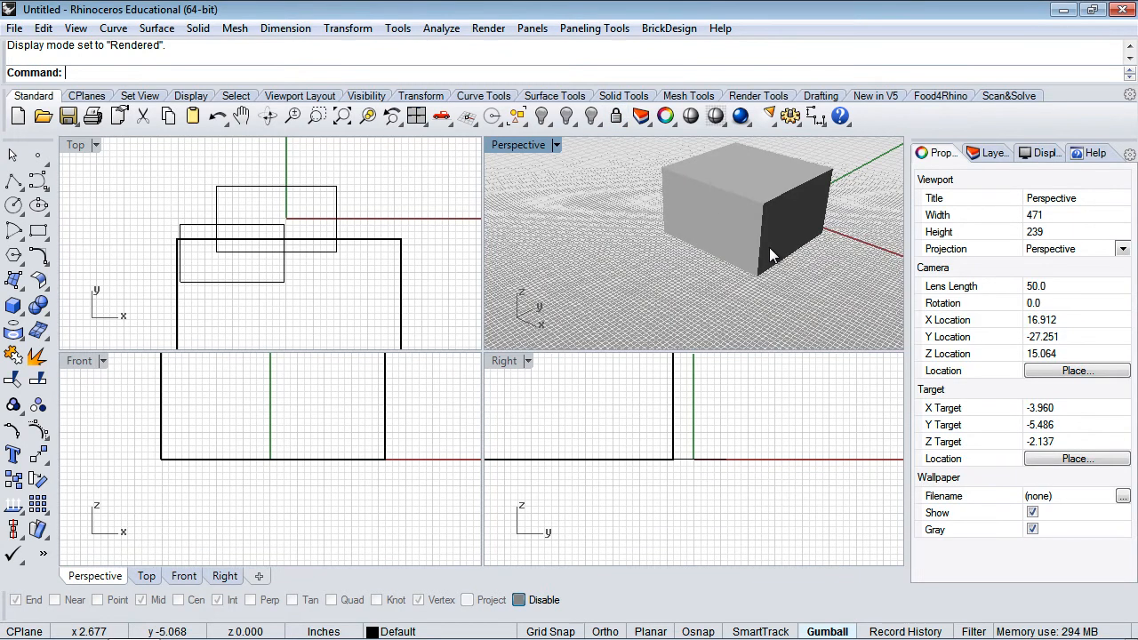
left_click(557, 146)
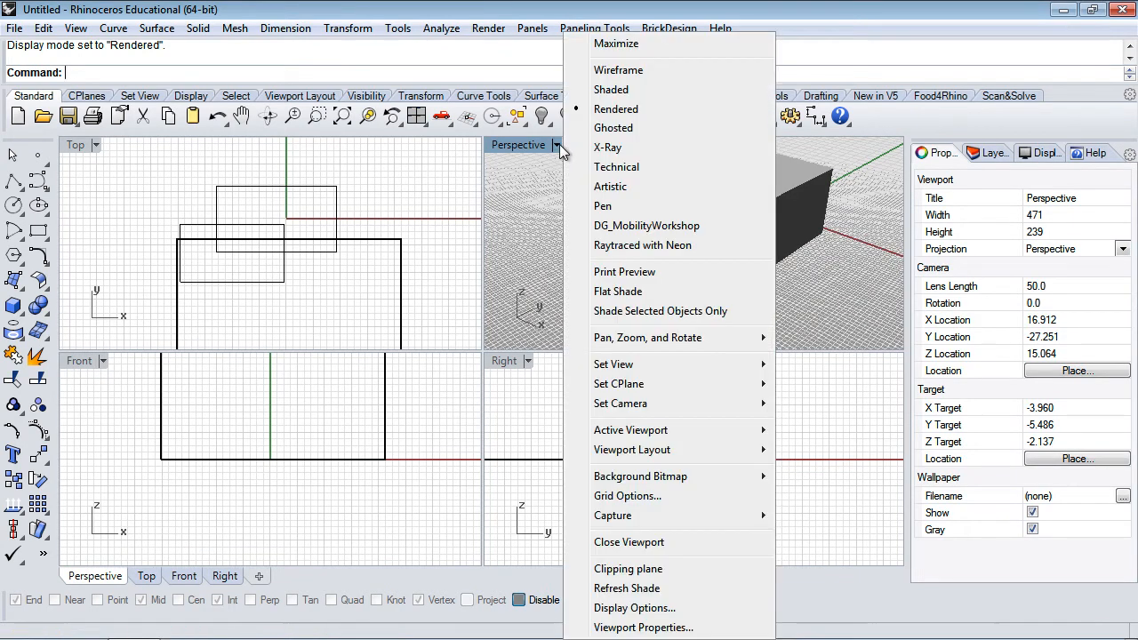
left_click(625, 130)
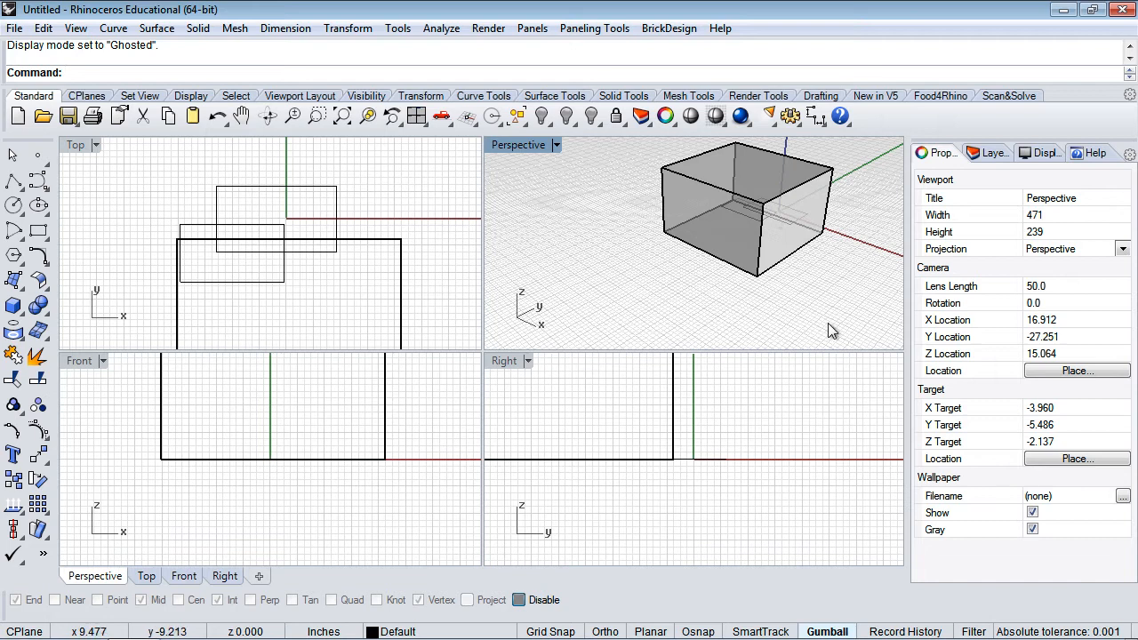
Try the X-Ray display mode in the Perspective view, and settle on Technical.
left_click(558, 146)
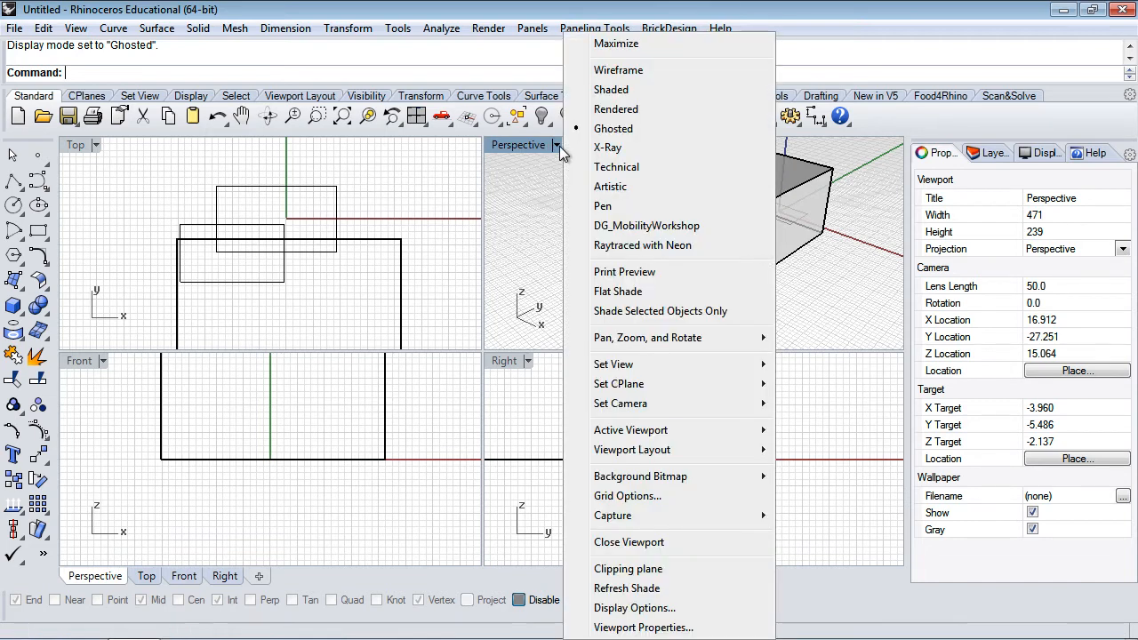
left_click(611, 149)
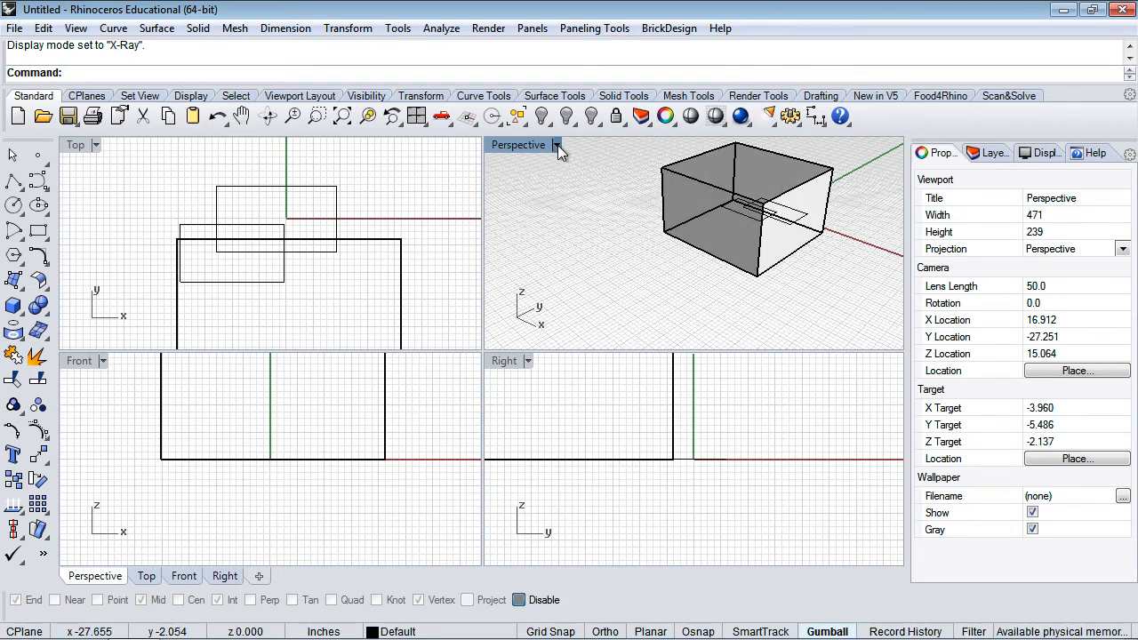
left_click(558, 145)
left_click(601, 166)
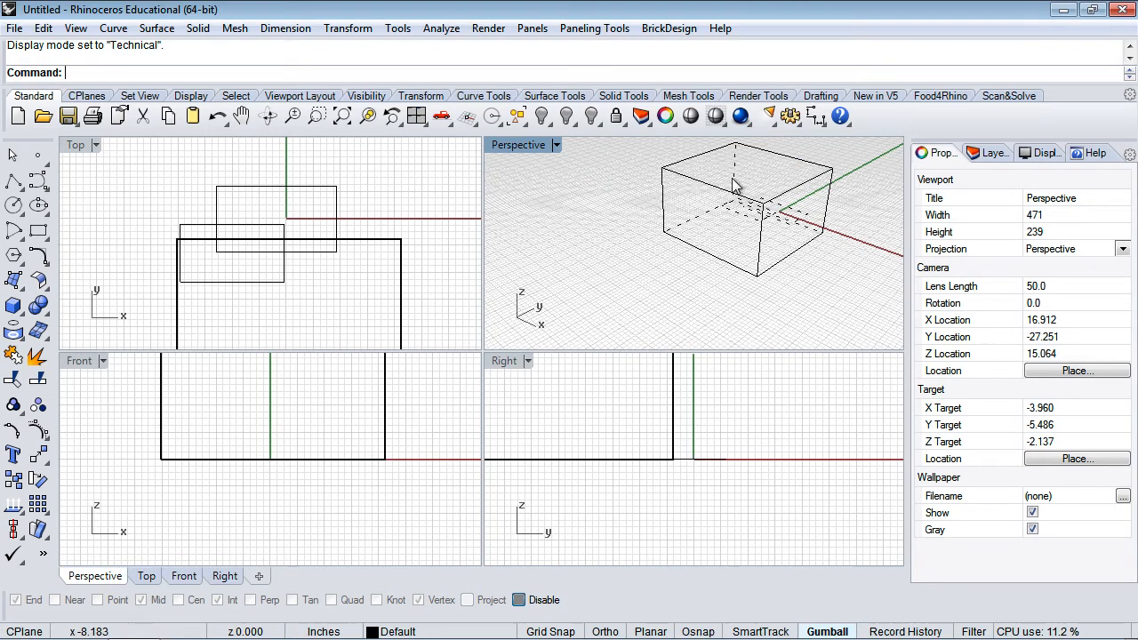
Examine the Perspective viewport's options, including the remaining display modes and the Set CPlane and Set Camera choices, without changing anything.
left_click(557, 146)
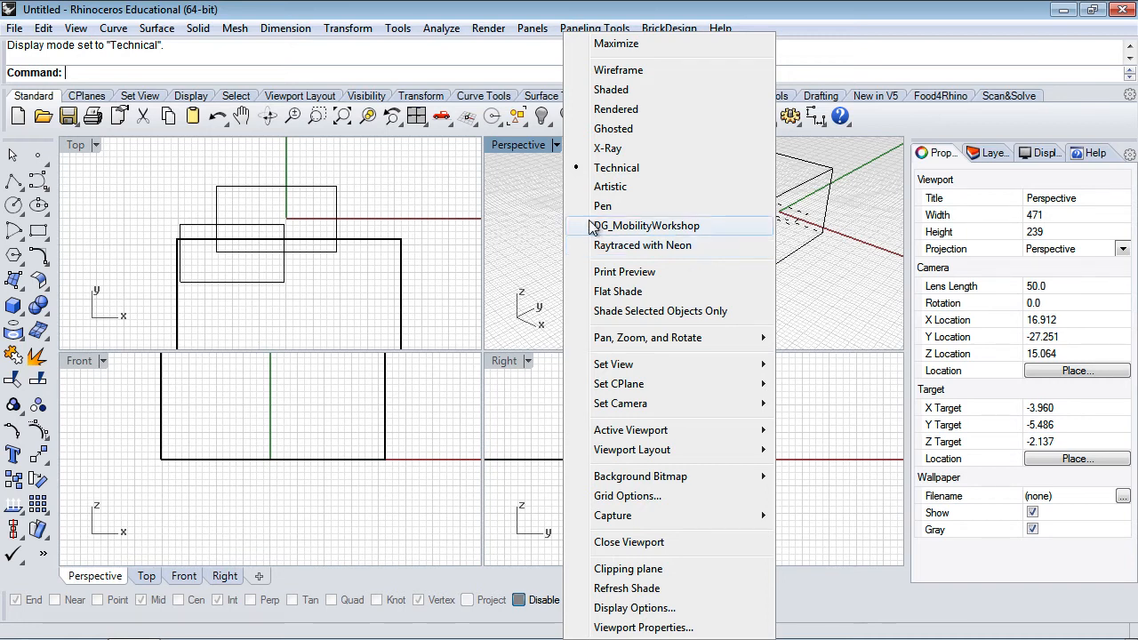
left_click(519, 213)
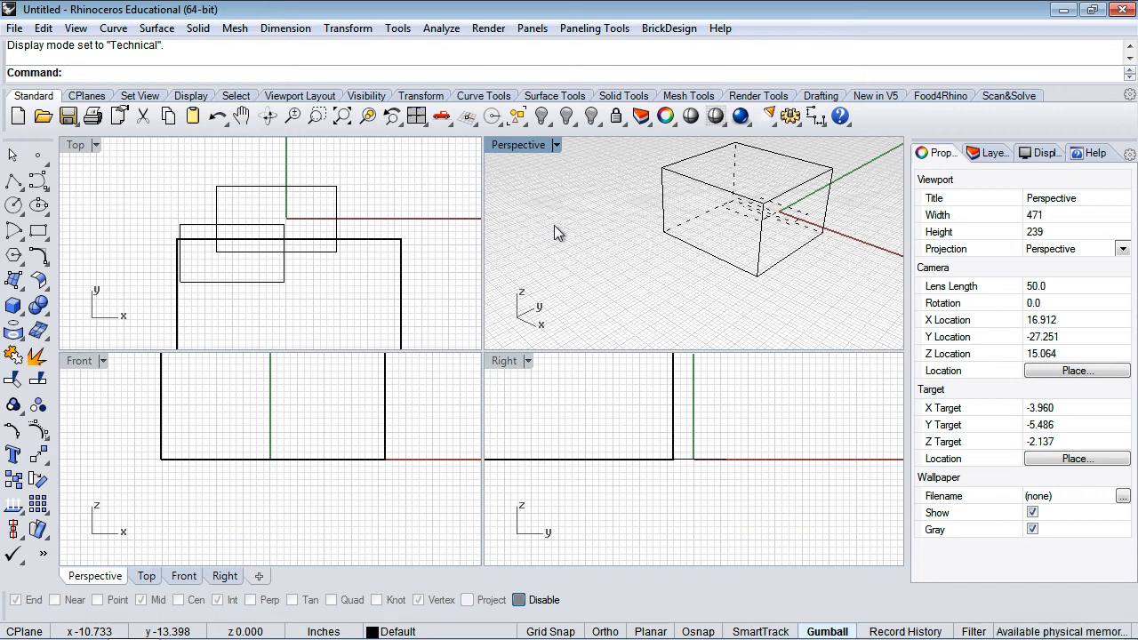
left_click(557, 146)
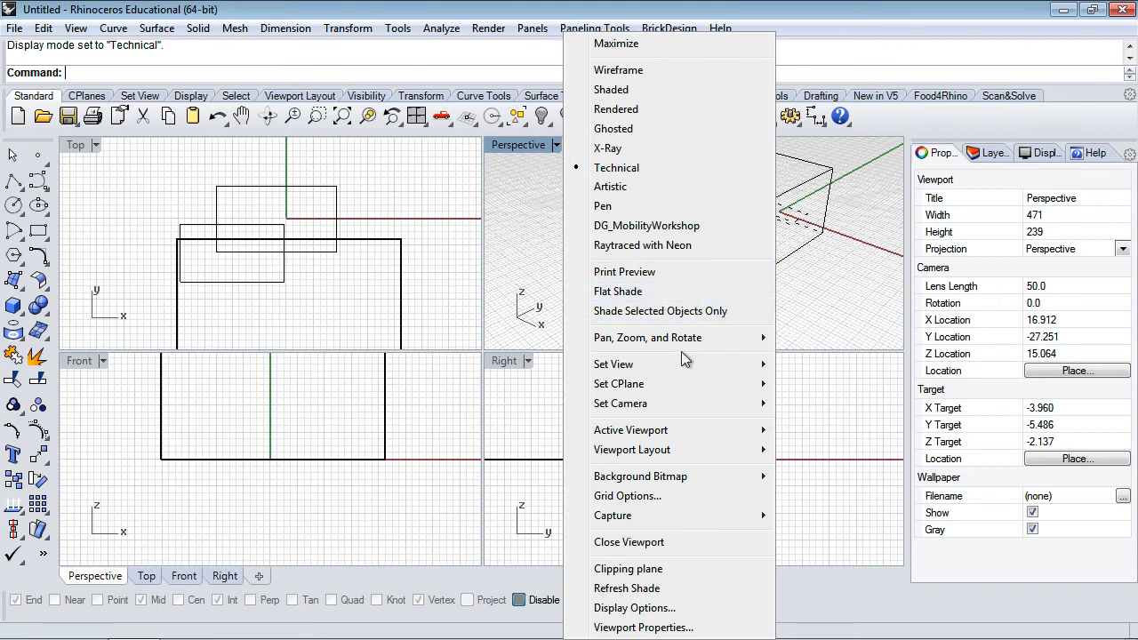
mouse_move(679, 375)
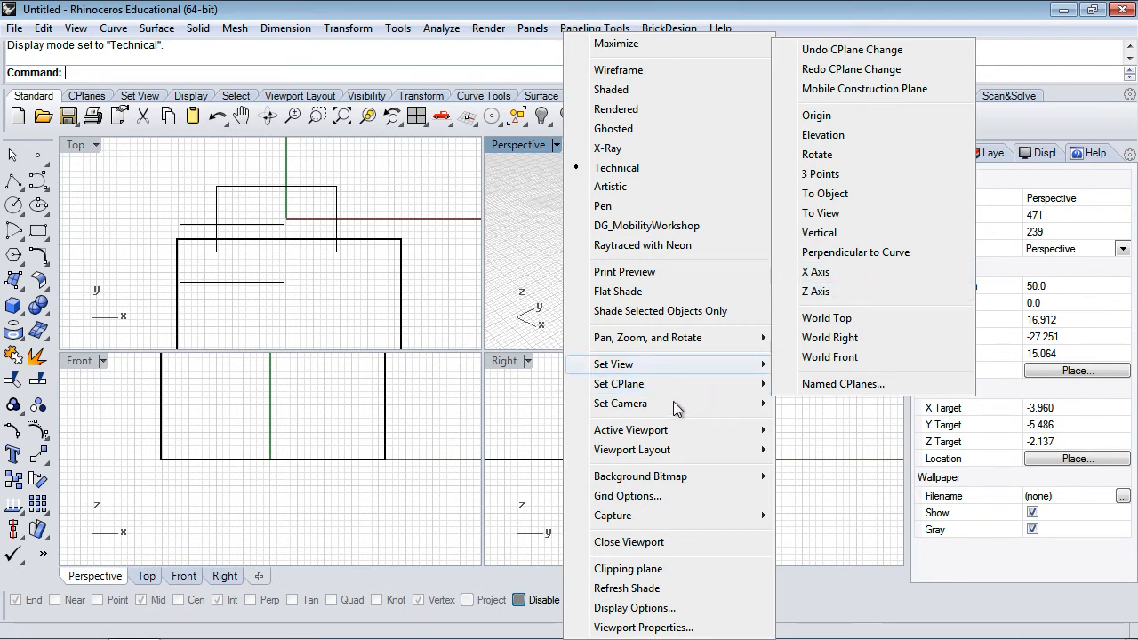
mouse_move(637, 406)
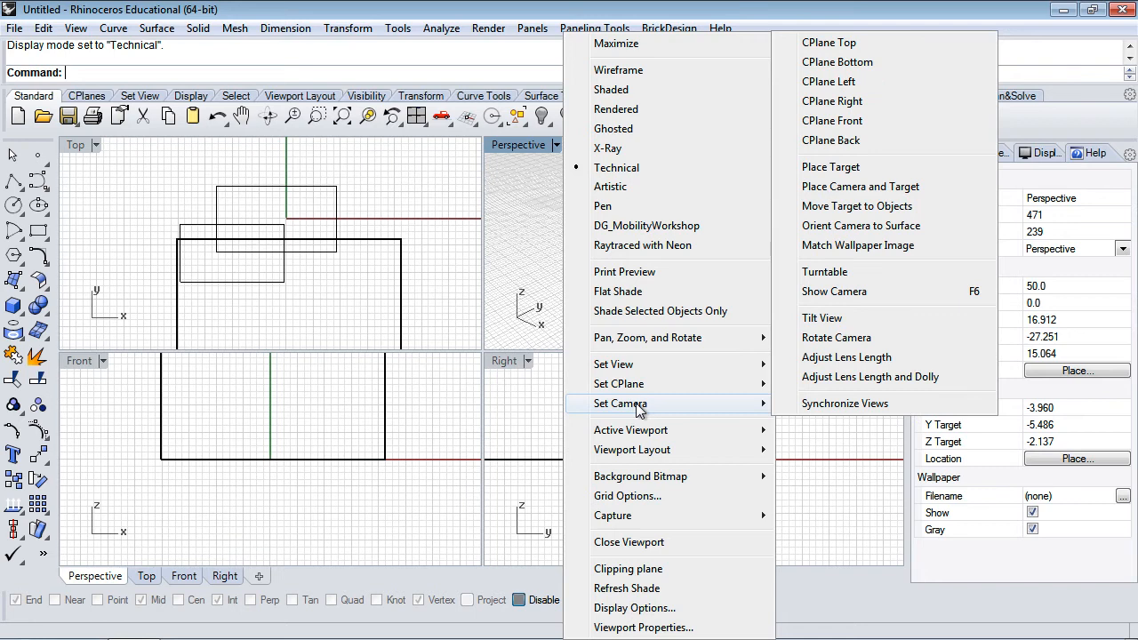
mouse_move(632, 433)
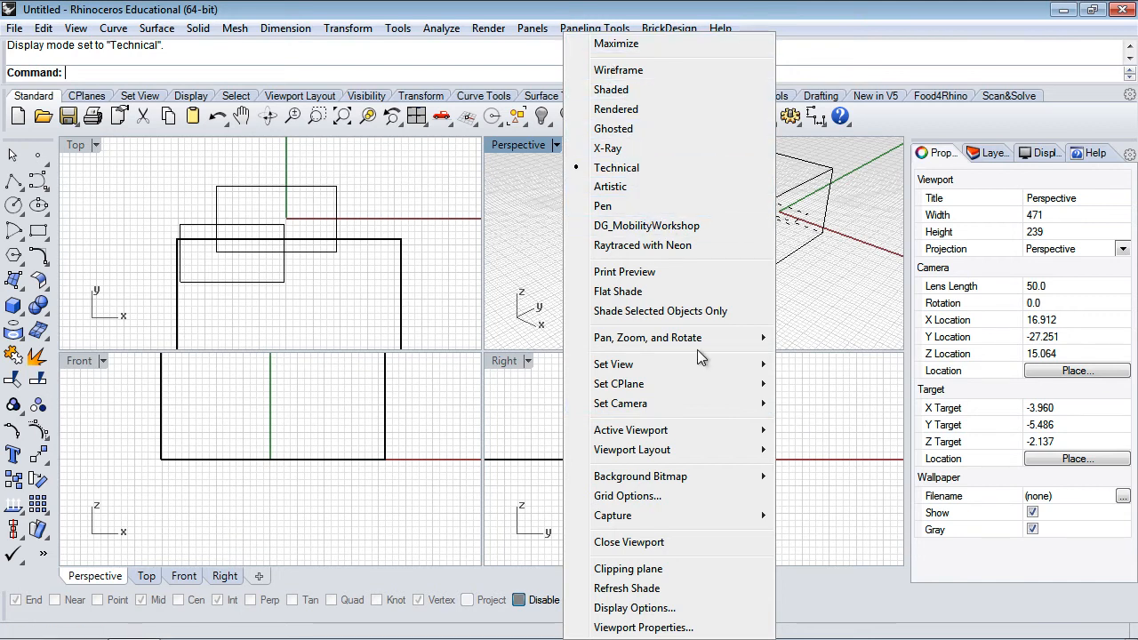
mouse_move(672, 394)
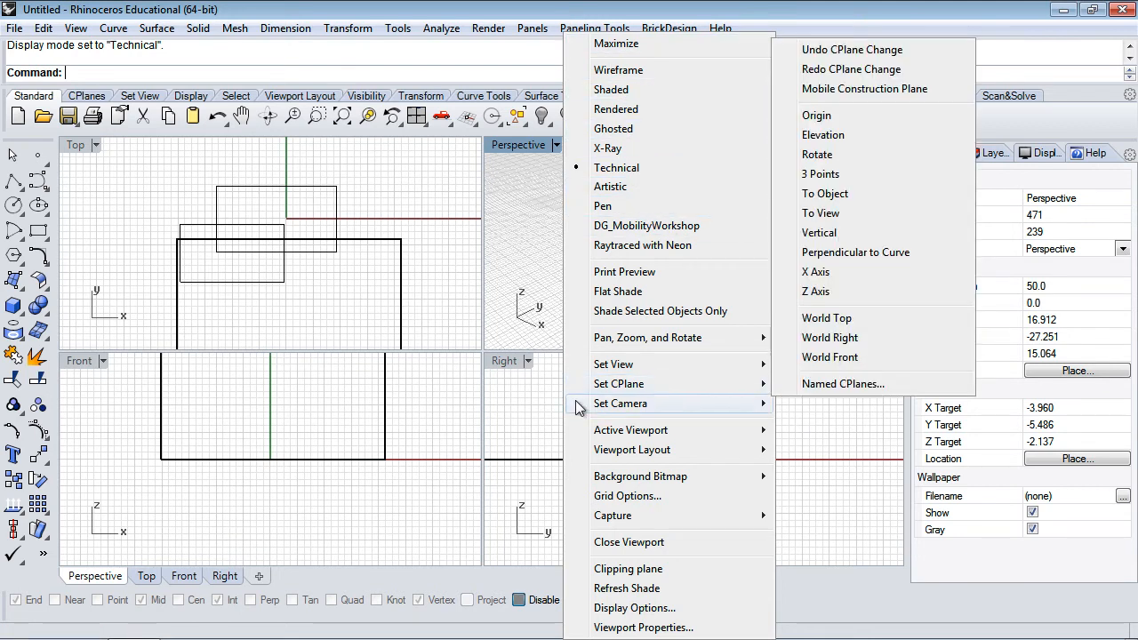
left_click(536, 255)
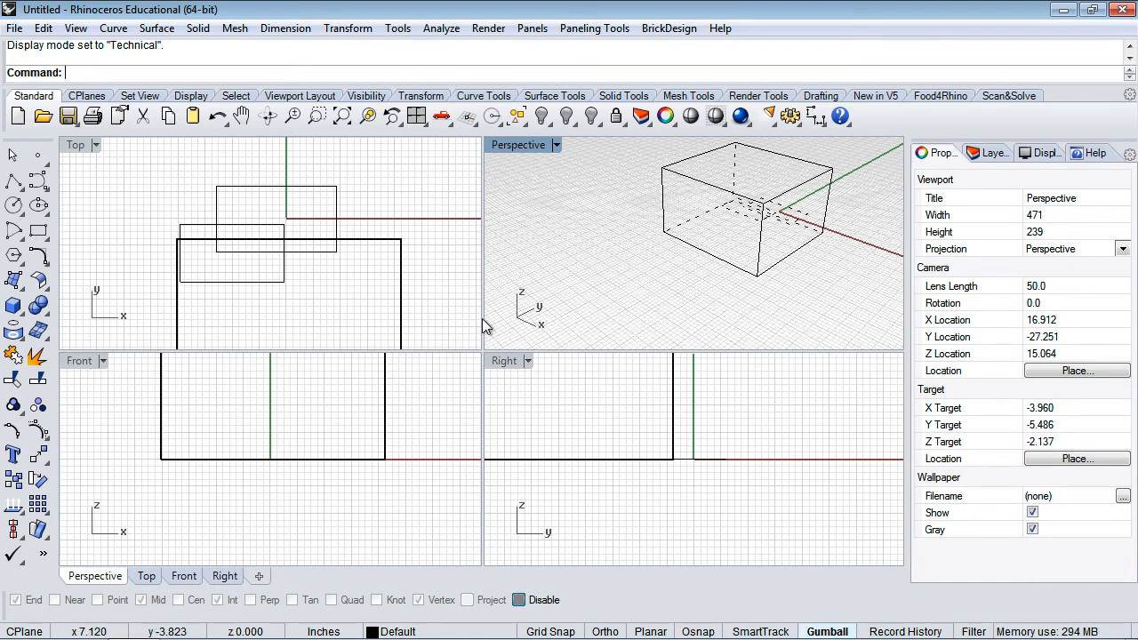
Enlarge the Perspective viewport by narrowing the Top and Front viewports and shrinking the height of the Front and Right viewports.
left_click_drag(439, 316, 321, 307)
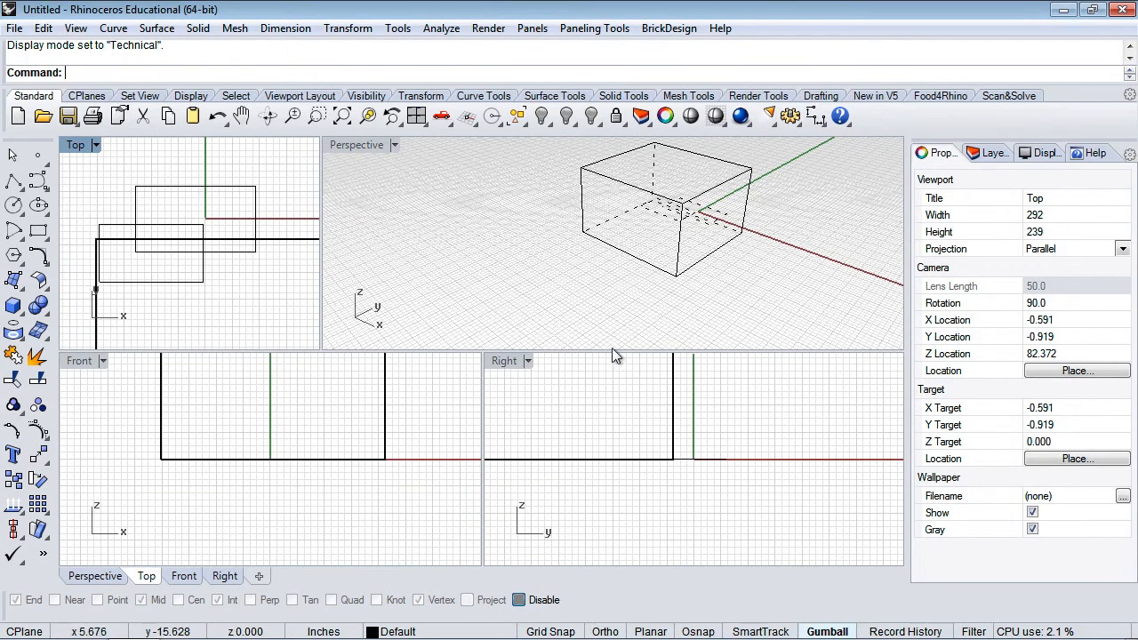
left_click_drag(603, 349, 605, 458)
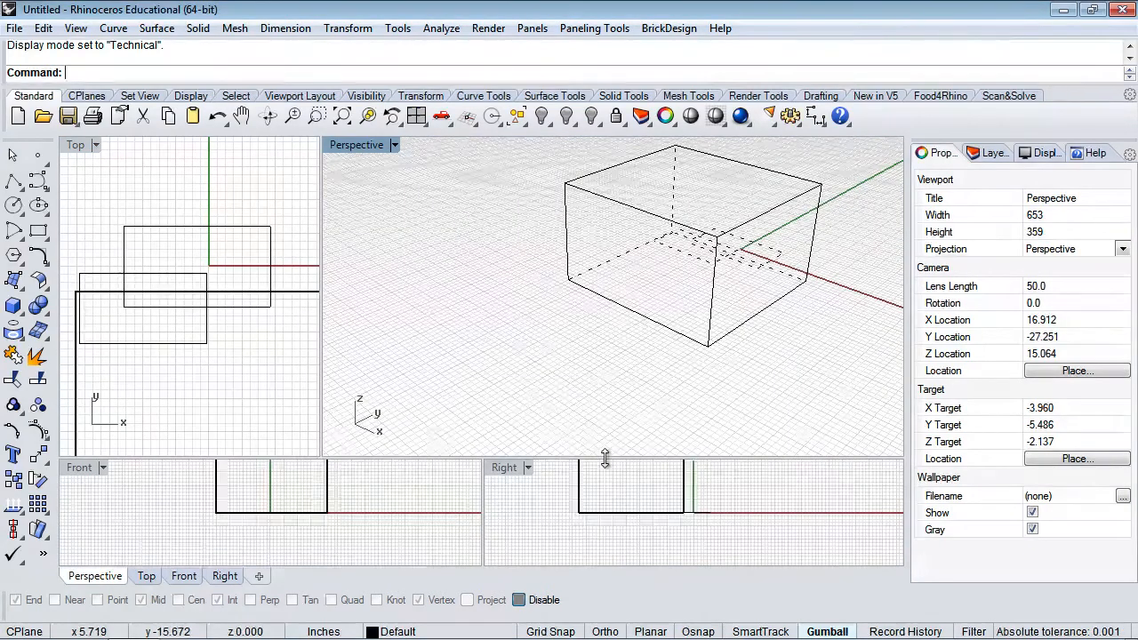
left_click_drag(482, 495, 323, 491)
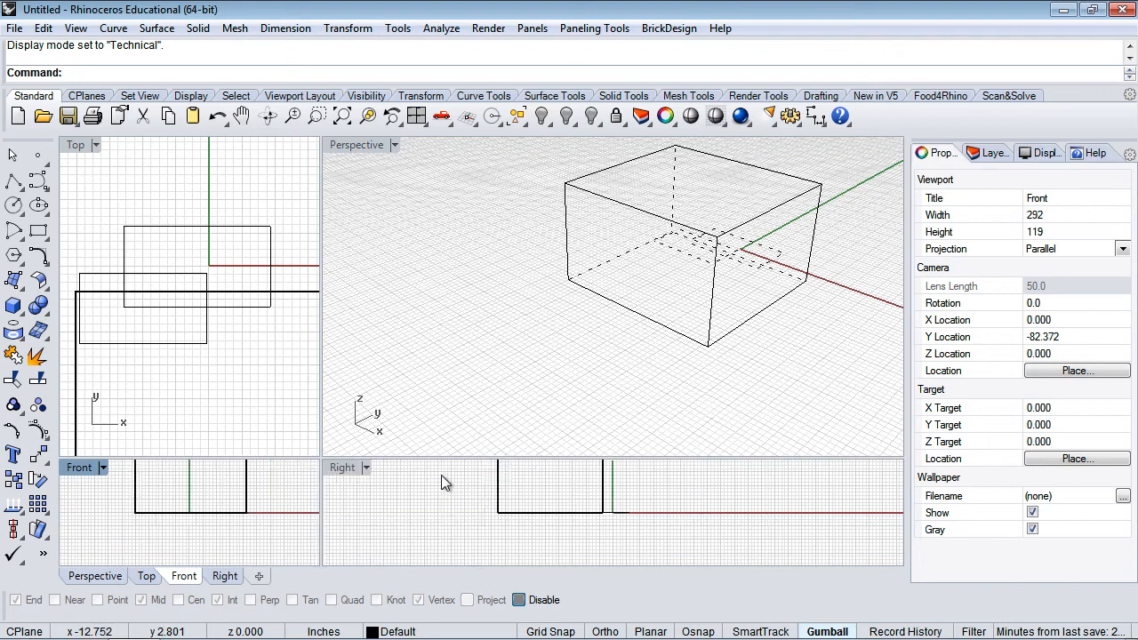
Make the Perspective, Top, Front and Right viewports active one after another, and return to Front.
left_click(96, 576)
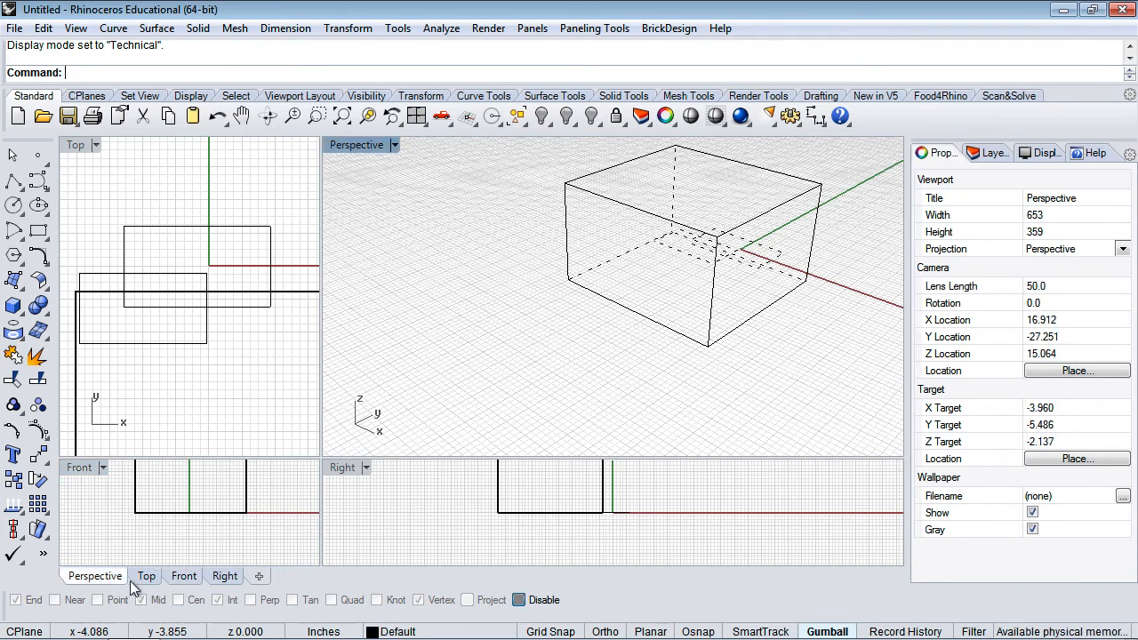
left_click(149, 578)
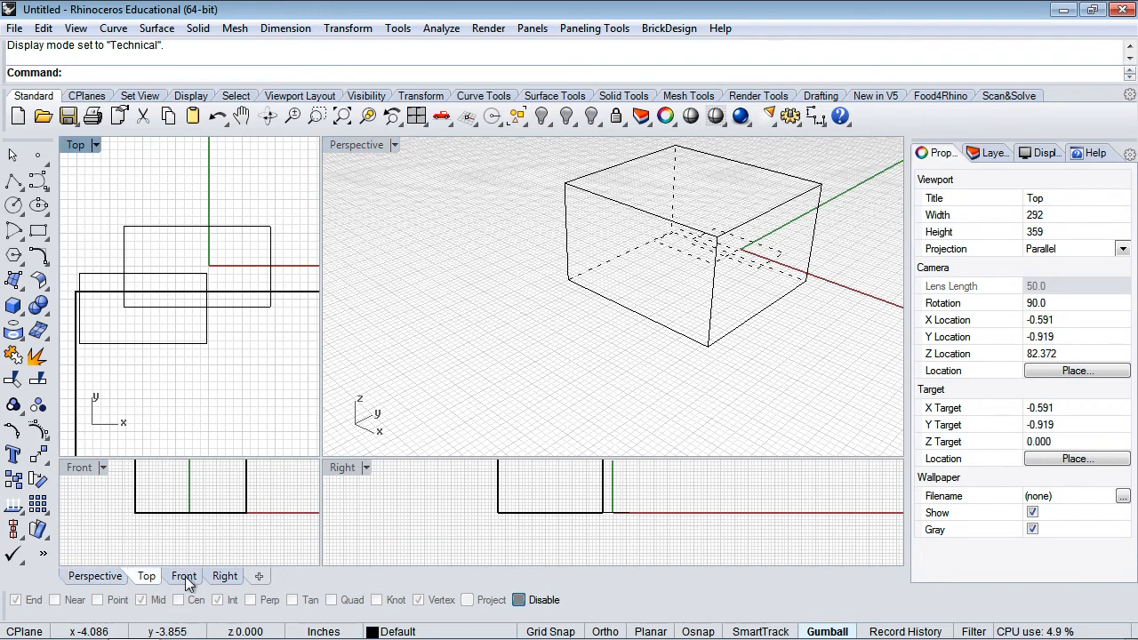
left_click(184, 576)
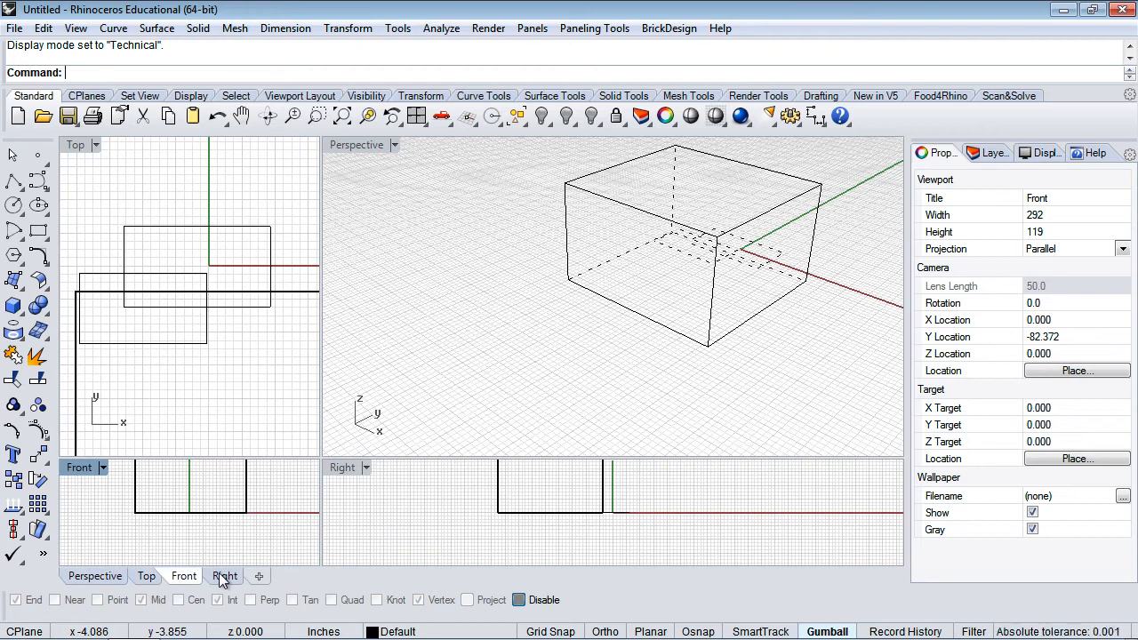
left_click(224, 578)
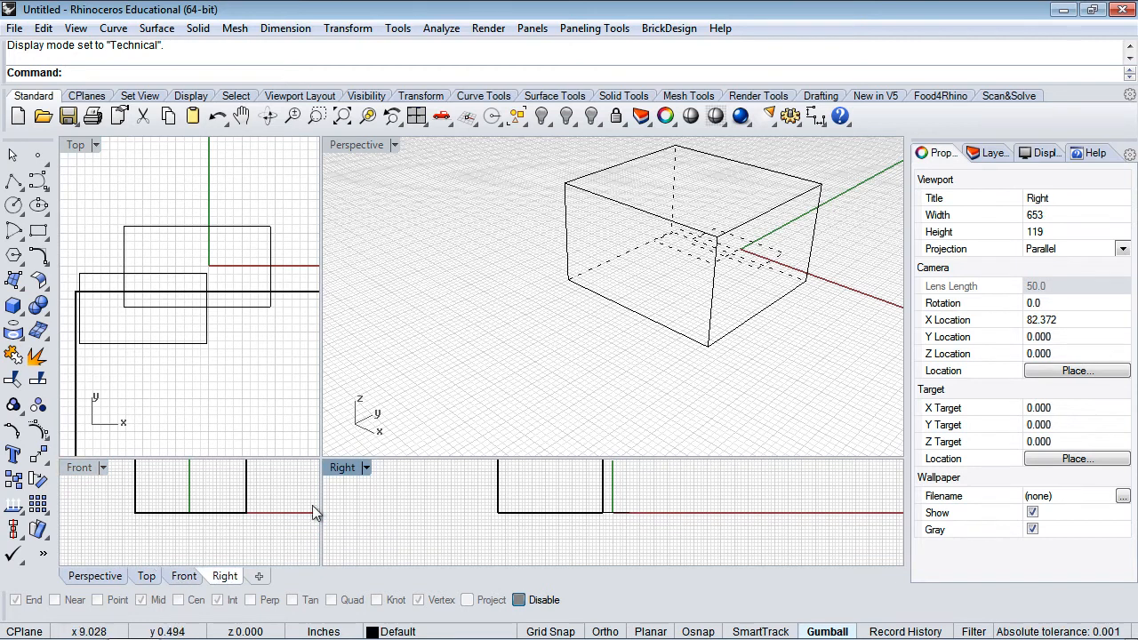
left_click(185, 573)
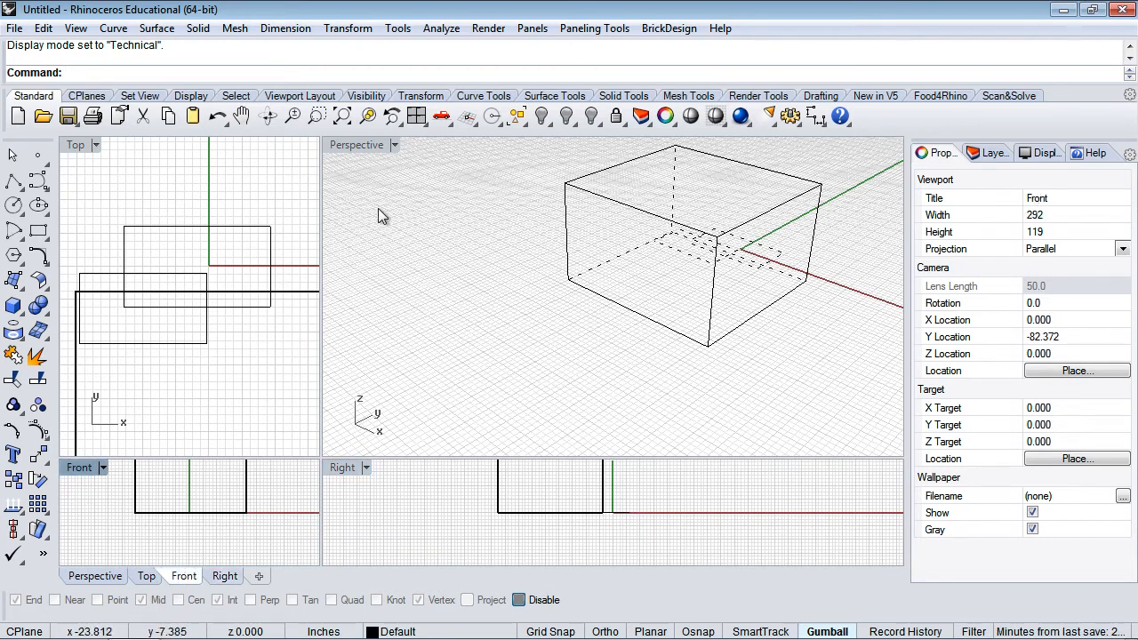
Maximize the Perspective viewport, view Top, Right and Perspective at full size in turn, and return to the four-viewport layout.
double_click(363, 145)
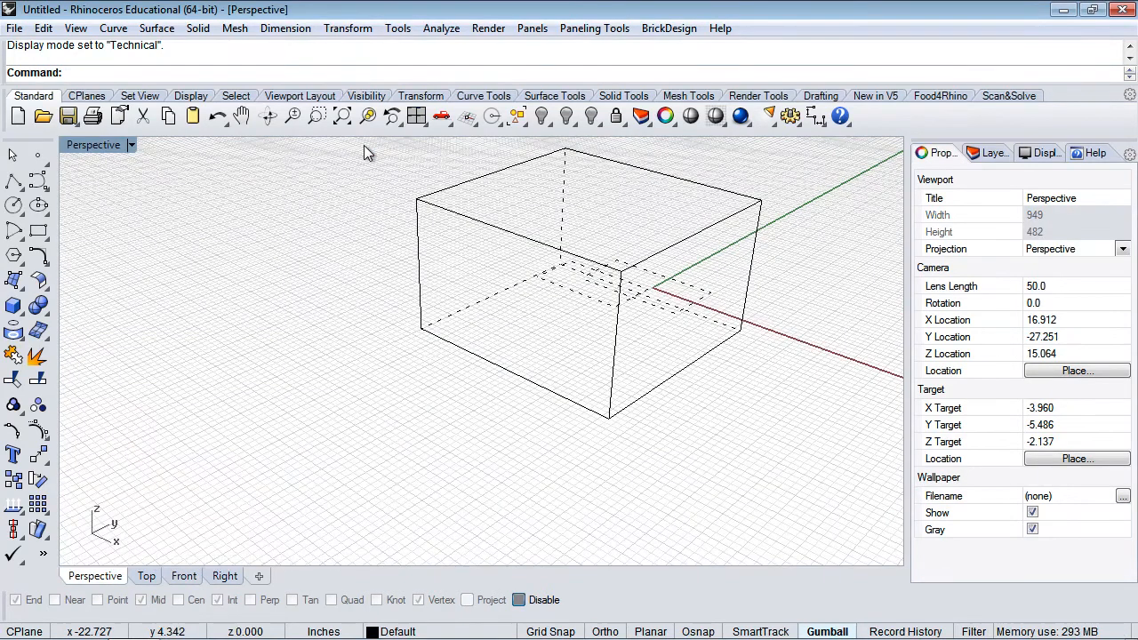
double_click(108, 149)
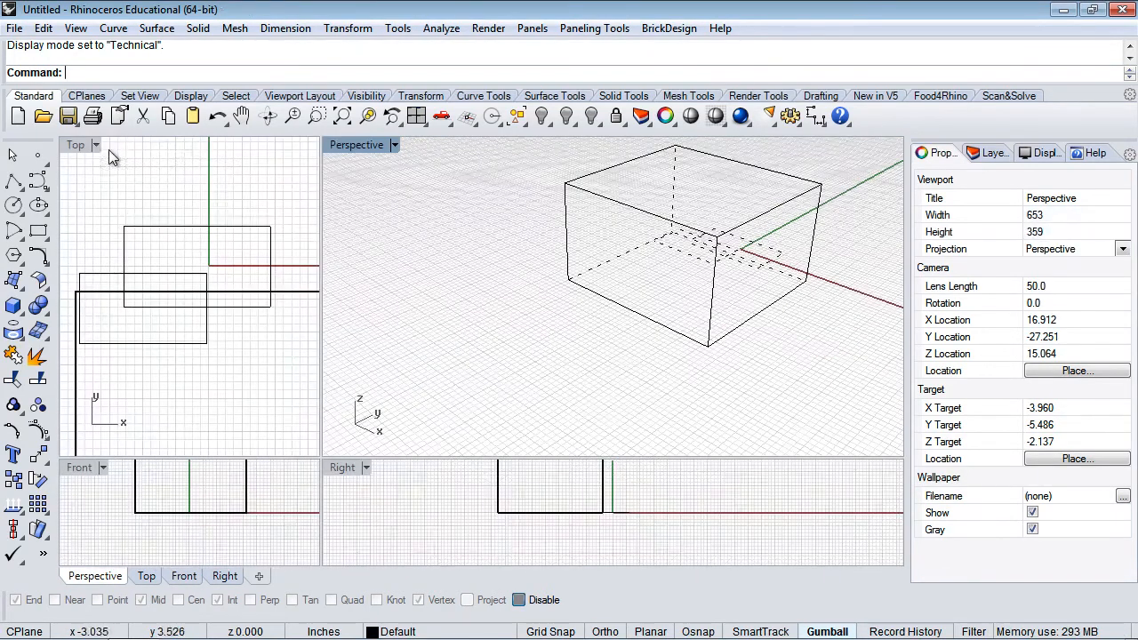
double_click(353, 147)
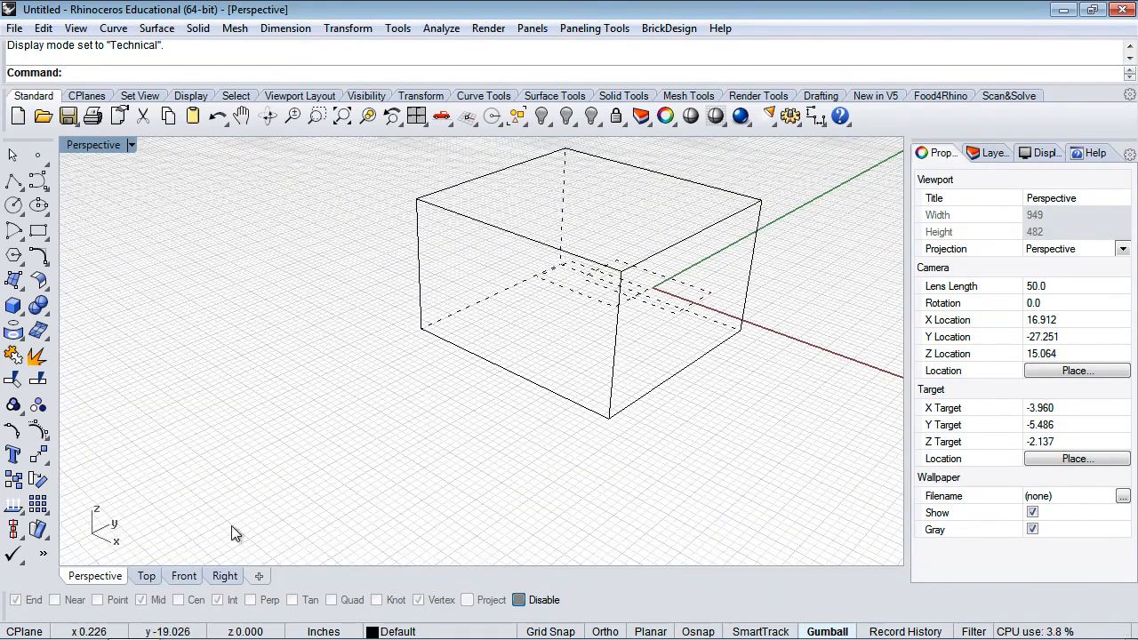
left_click(146, 576)
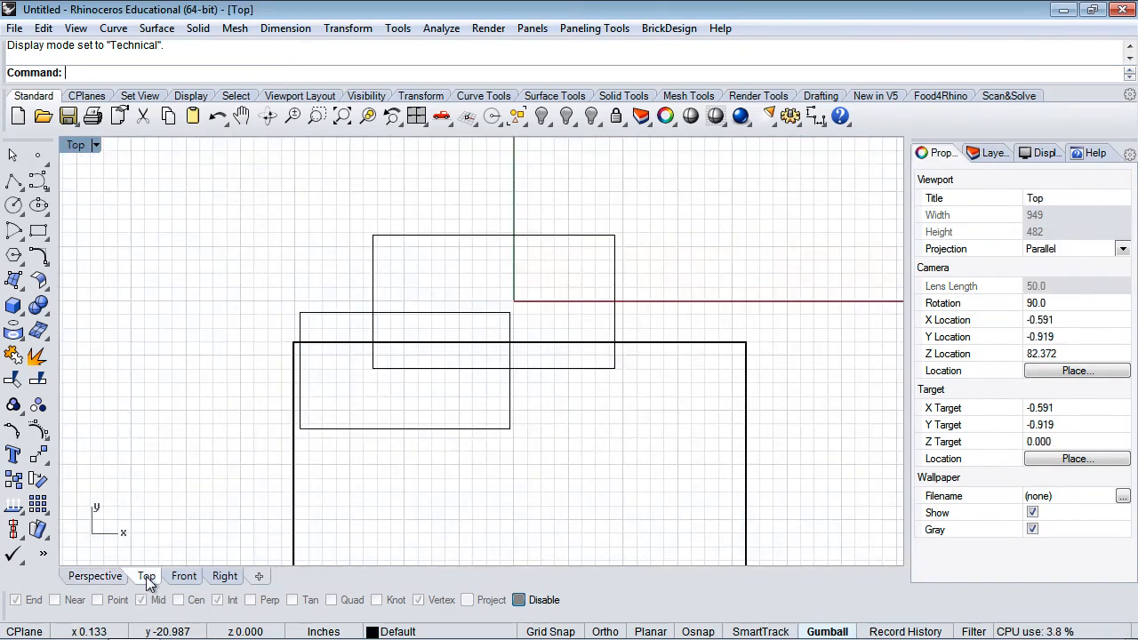
left_click(225, 576)
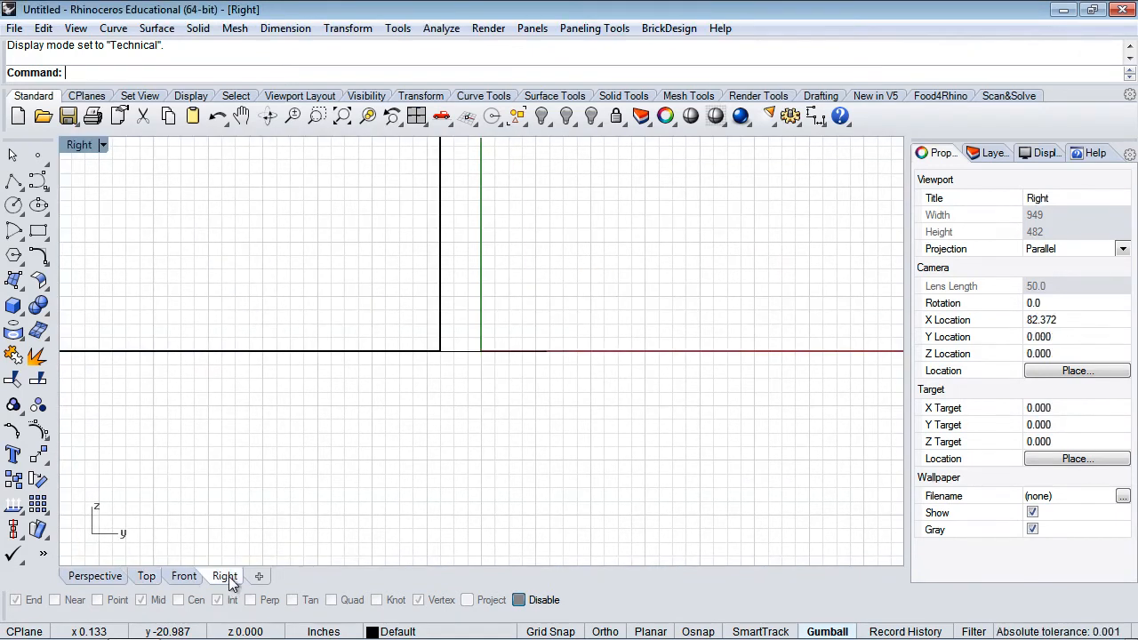
left_click(90, 575)
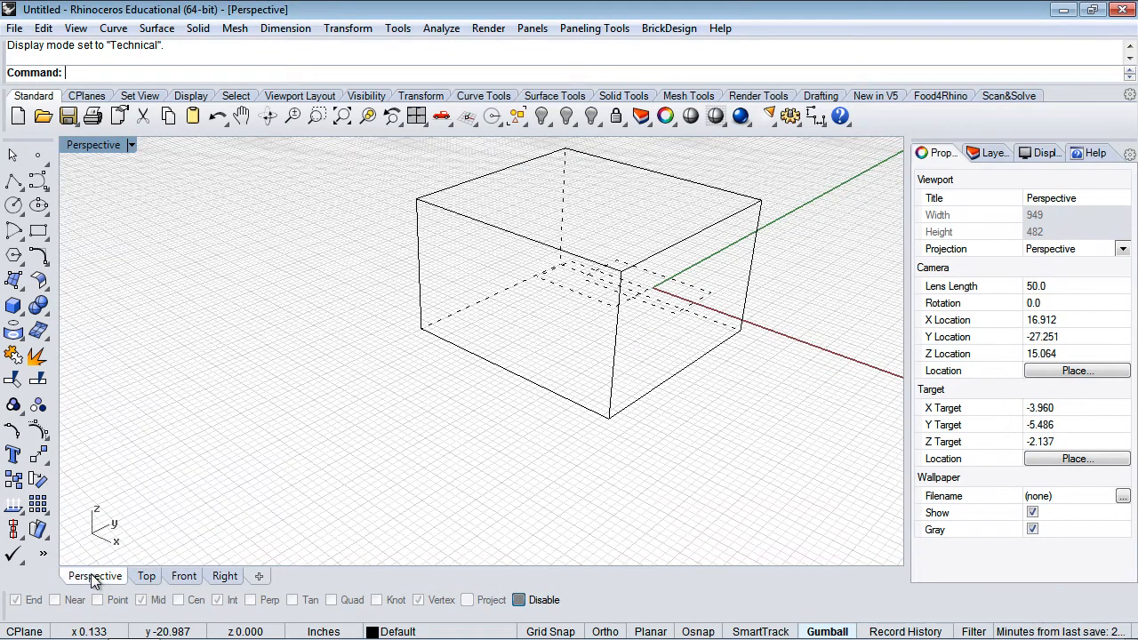
double_click(103, 145)
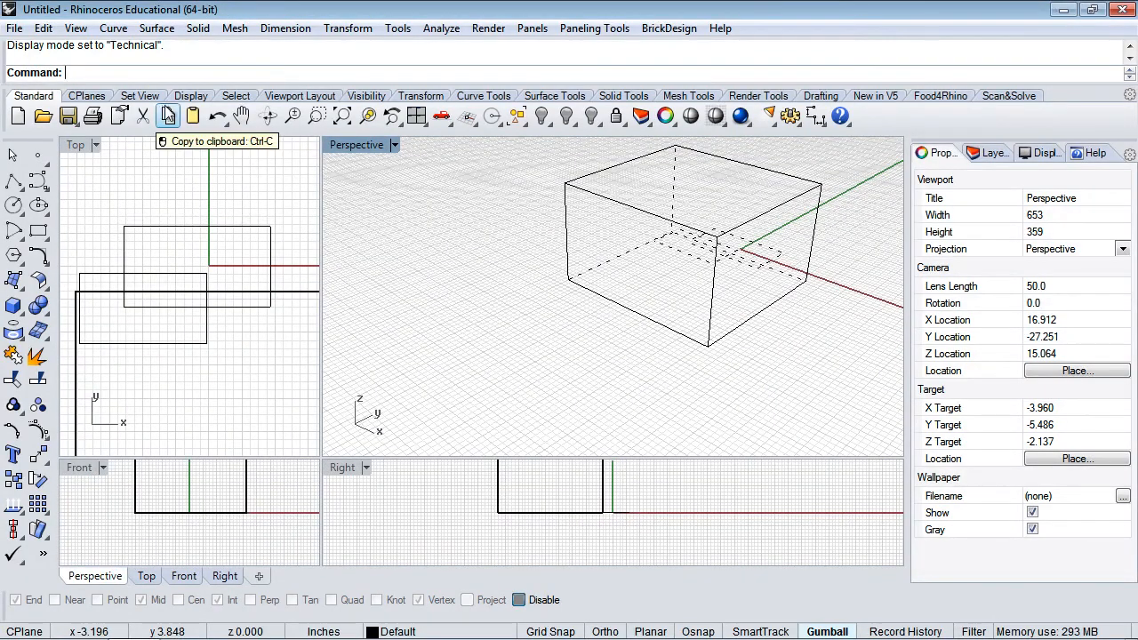
Reset the viewport sizes to the evenly divided four-viewport layout.
left_click(141, 96)
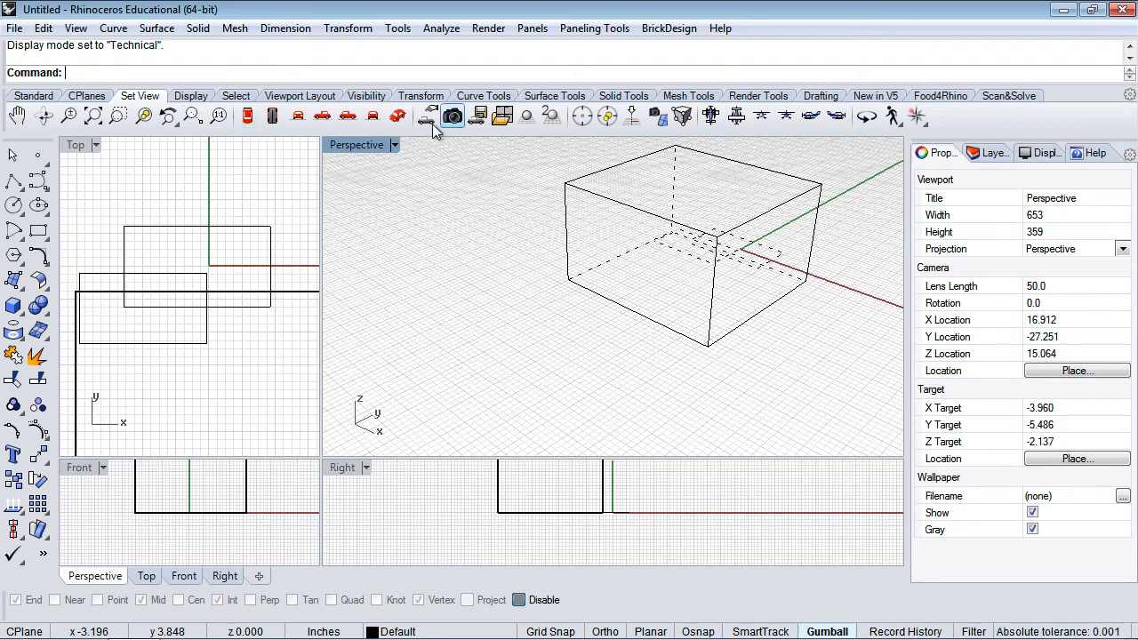
left_click(42, 96)
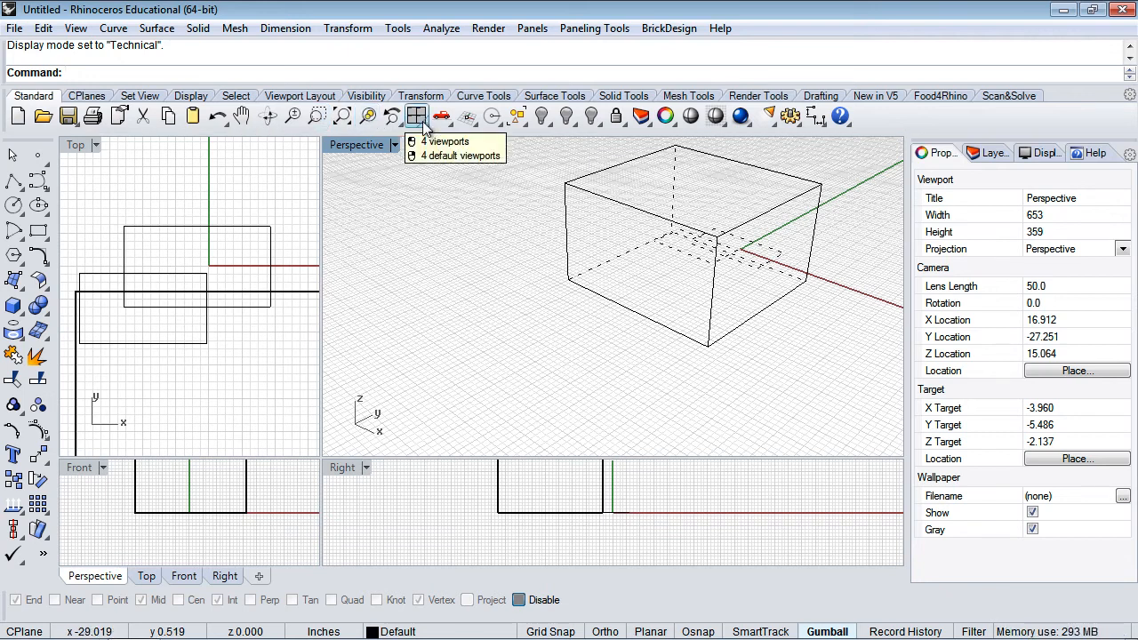
mouse_move(422, 124)
left_mouse_down()
mouse_move(484, 158)
mouse_move(518, 151)
mouse_move(478, 184)
mouse_move(419, 174)
mouse_move(417, 118)
left_mouse_up()
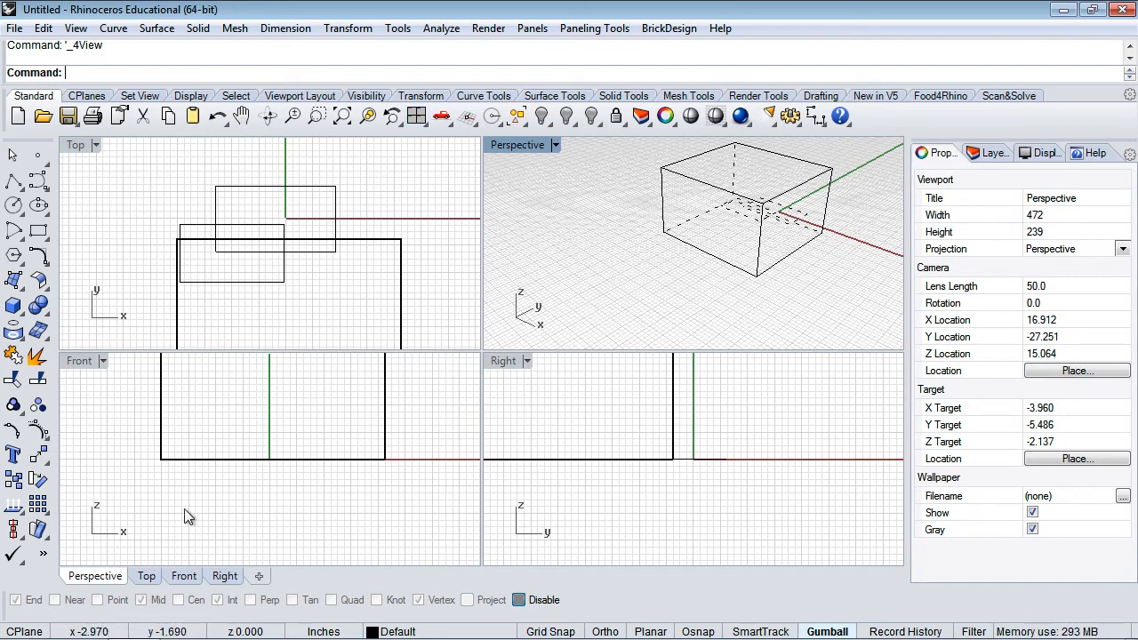
Make the Top viewport active, shift its view, and make the Perspective viewport active again with nothing selected.
left_click(148, 577)
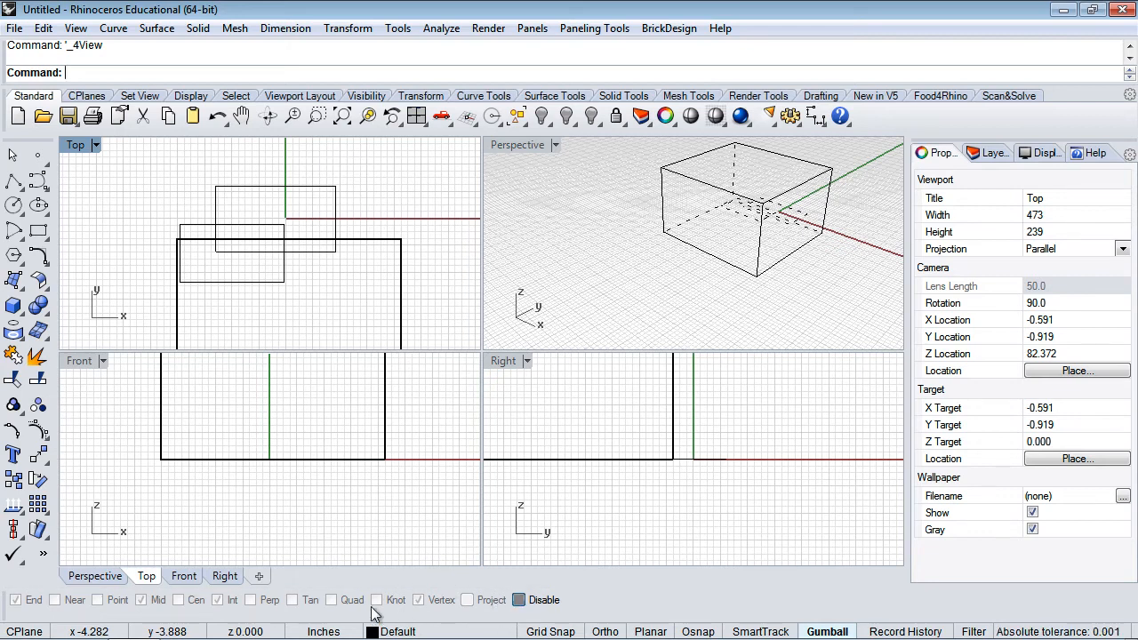
left_click_drag(360, 254, 346, 198)
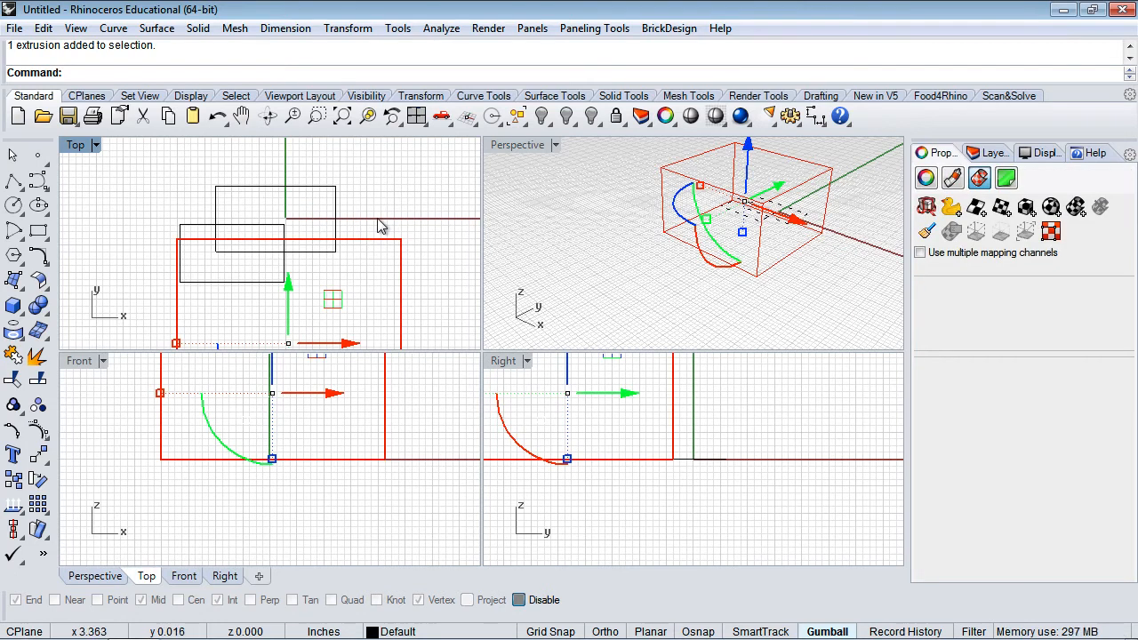
left_click(381, 223)
right_click_drag(381, 223, 345, 182)
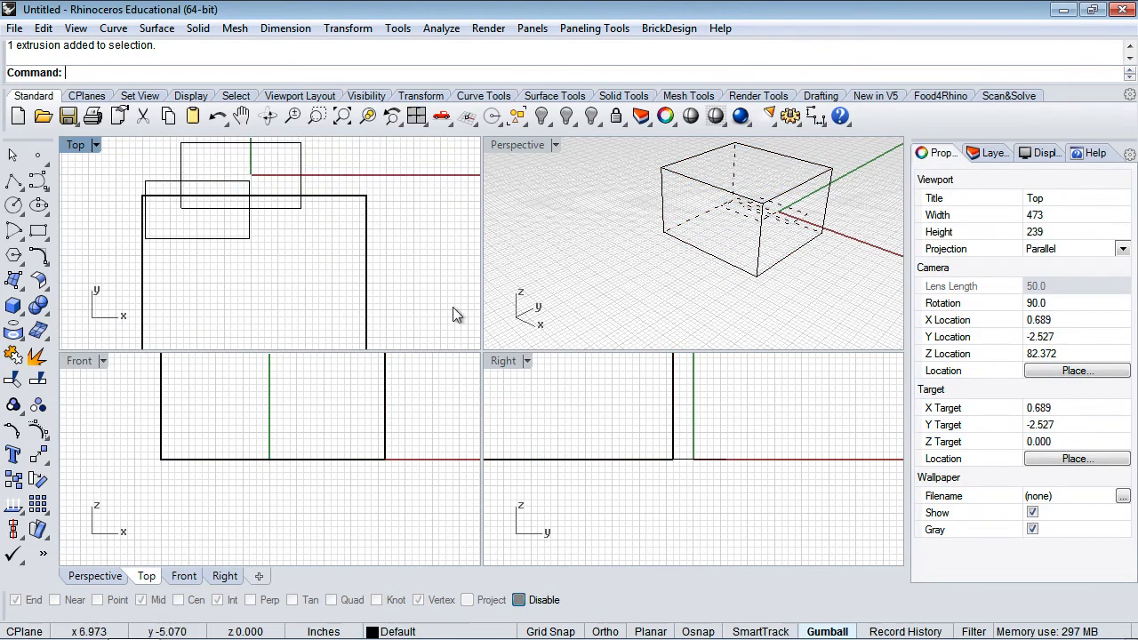
left_click(96, 576)
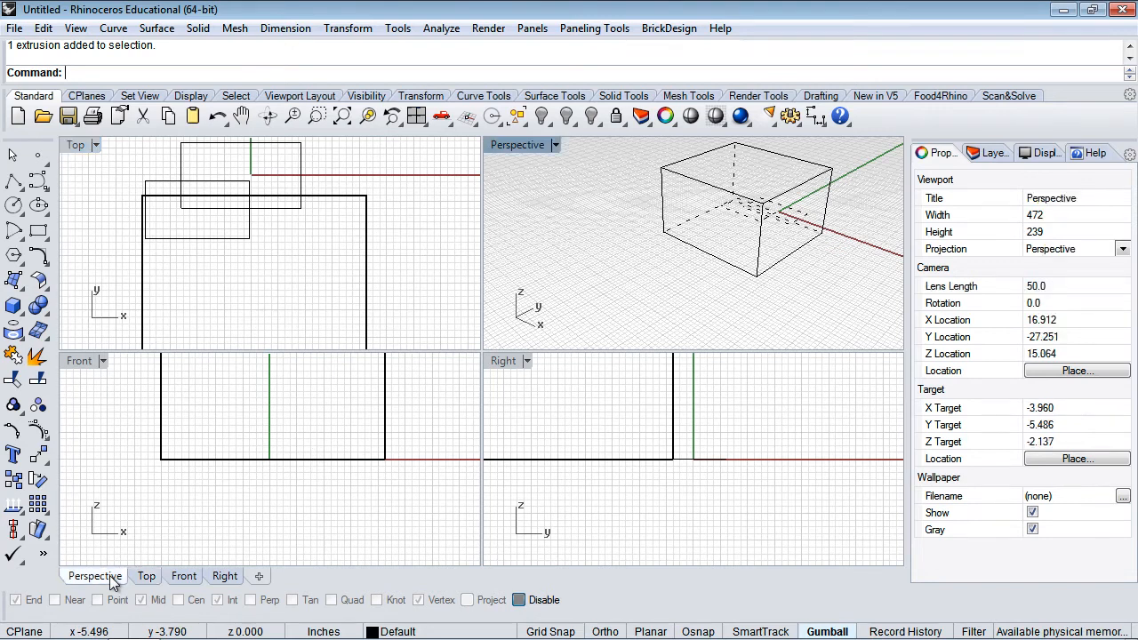
Maximize the Perspective viewport and set its display mode to Ghosted.
double_click(513, 143)
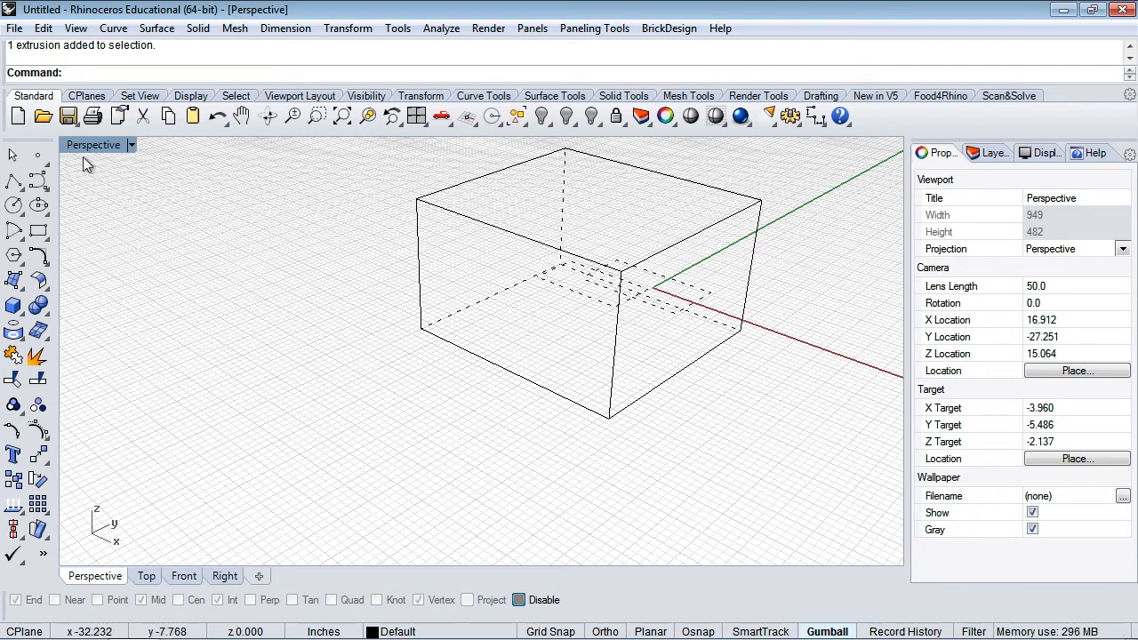
left_click(132, 145)
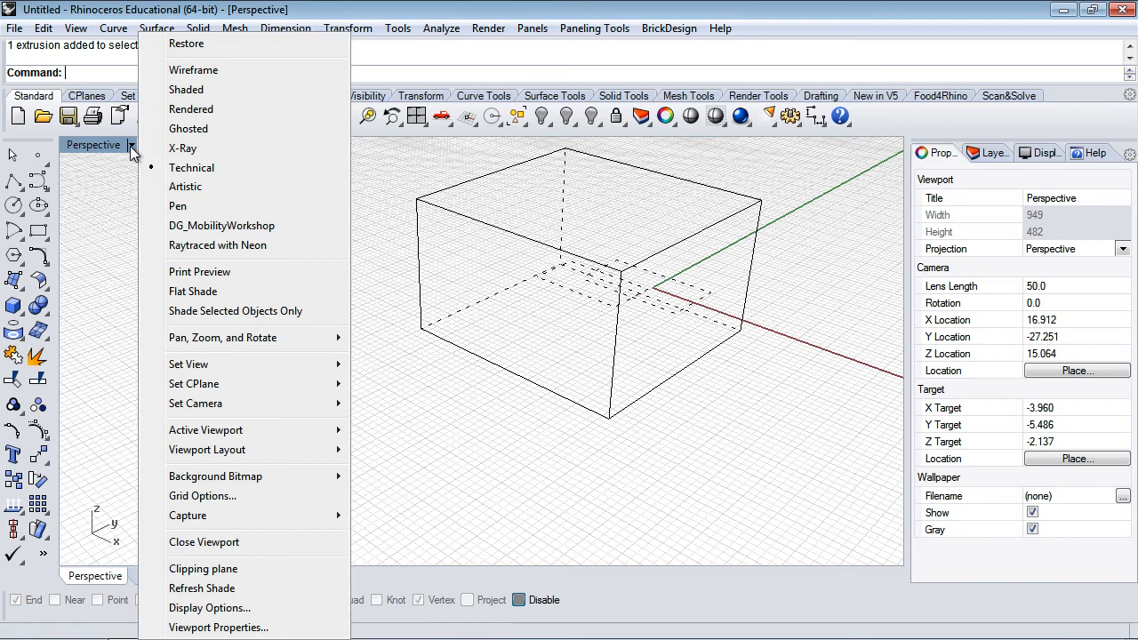
left_click(198, 130)
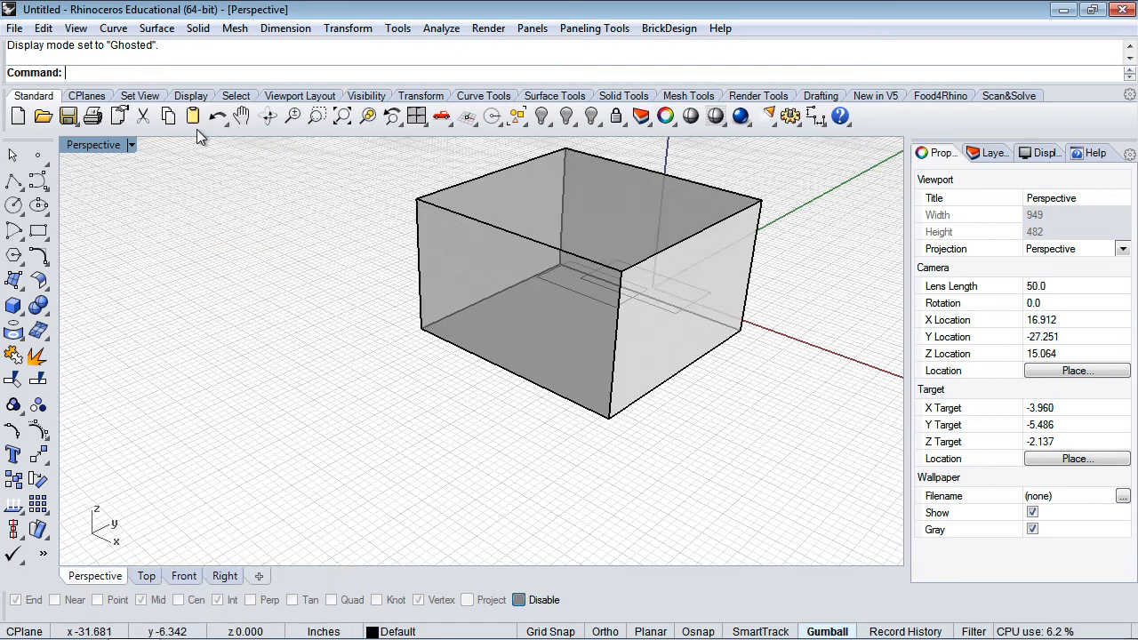
Enable object snaps, switching the Mid snap off and the Near snap on.
left_click(521, 600)
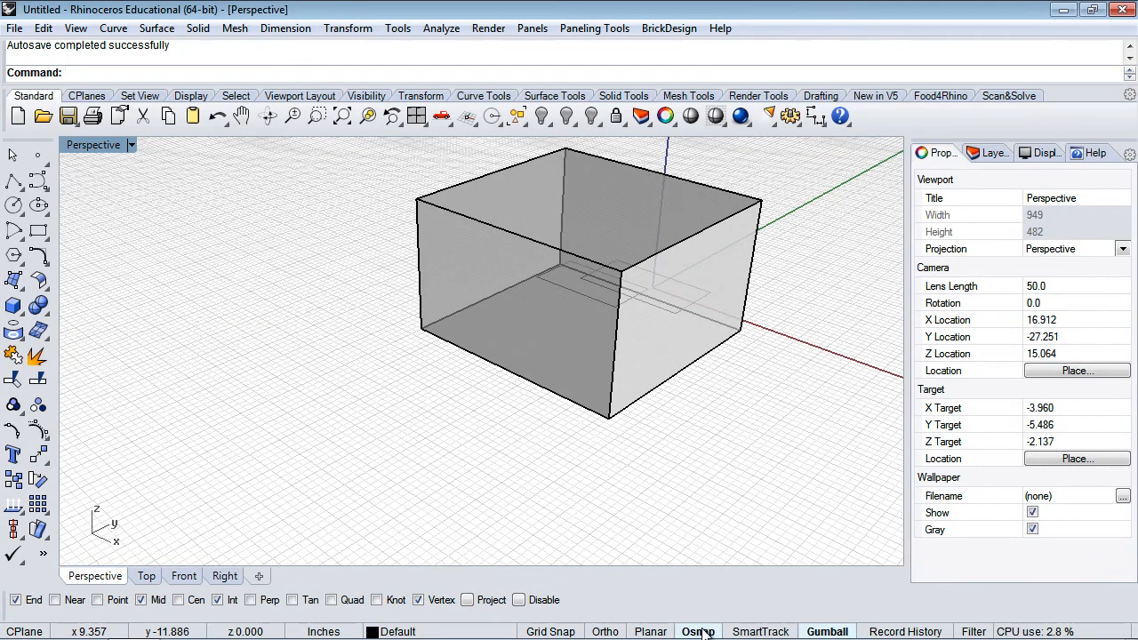
left_click(699, 631)
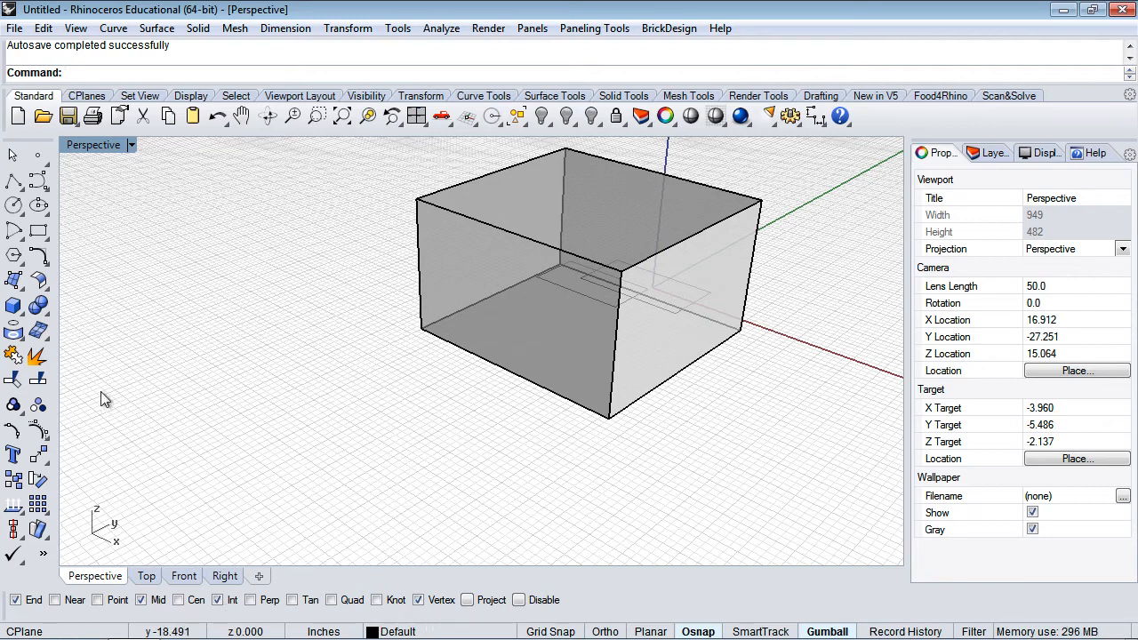
left_click(13, 182)
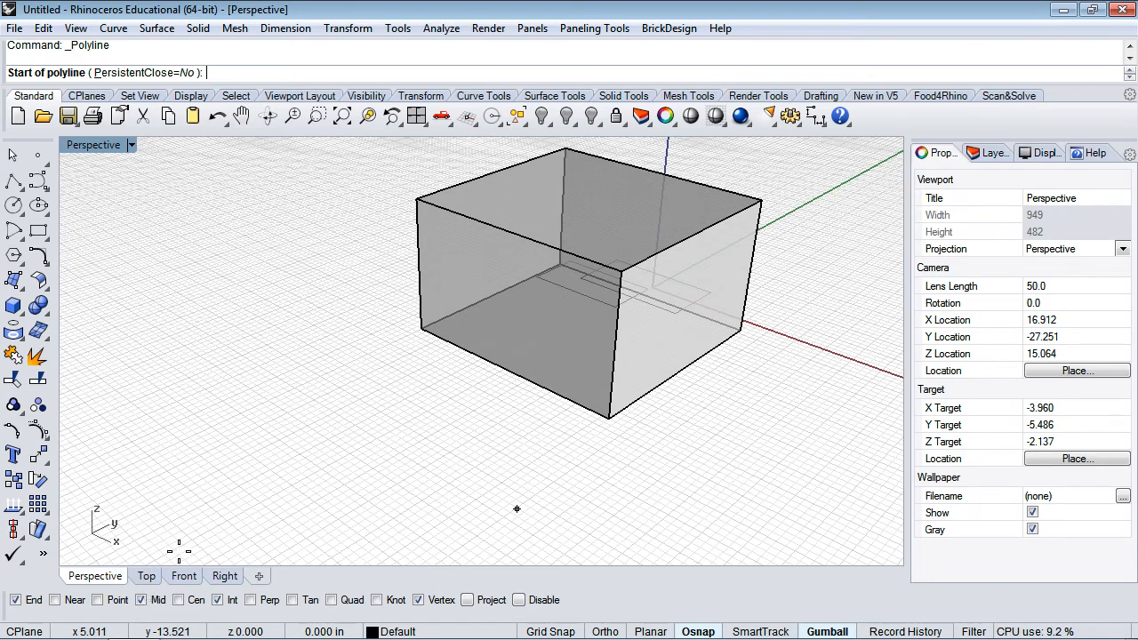
key("Escape")
left_click(139, 600)
left_click(54, 602)
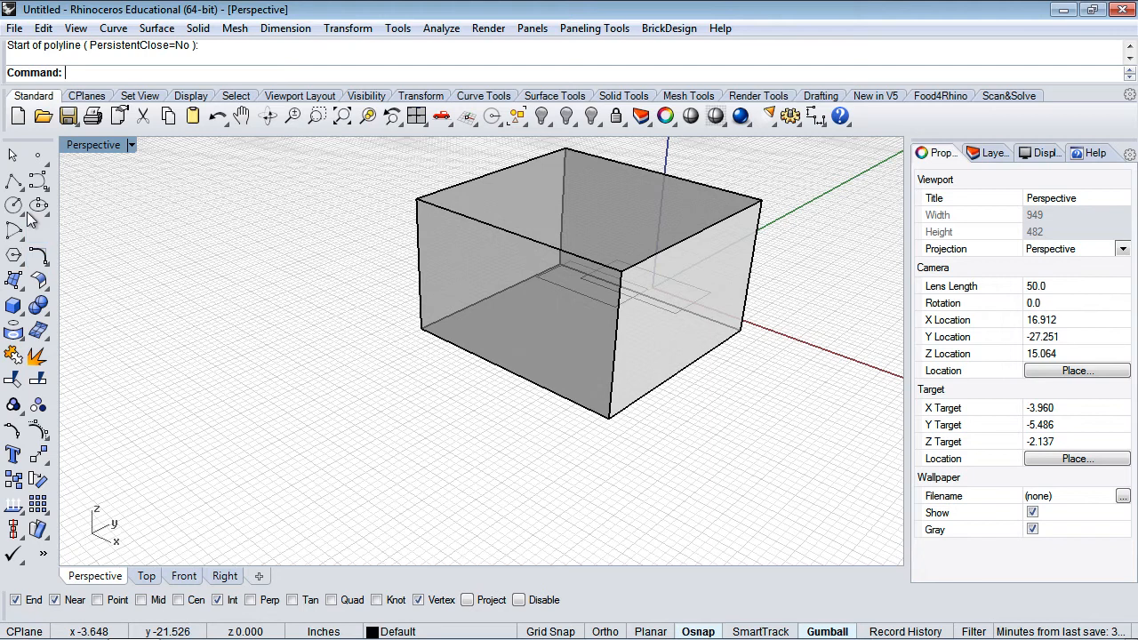
Try a polyline start point with the End snap switched off and back on, and return to the four-viewport layout.
left_click(16, 601)
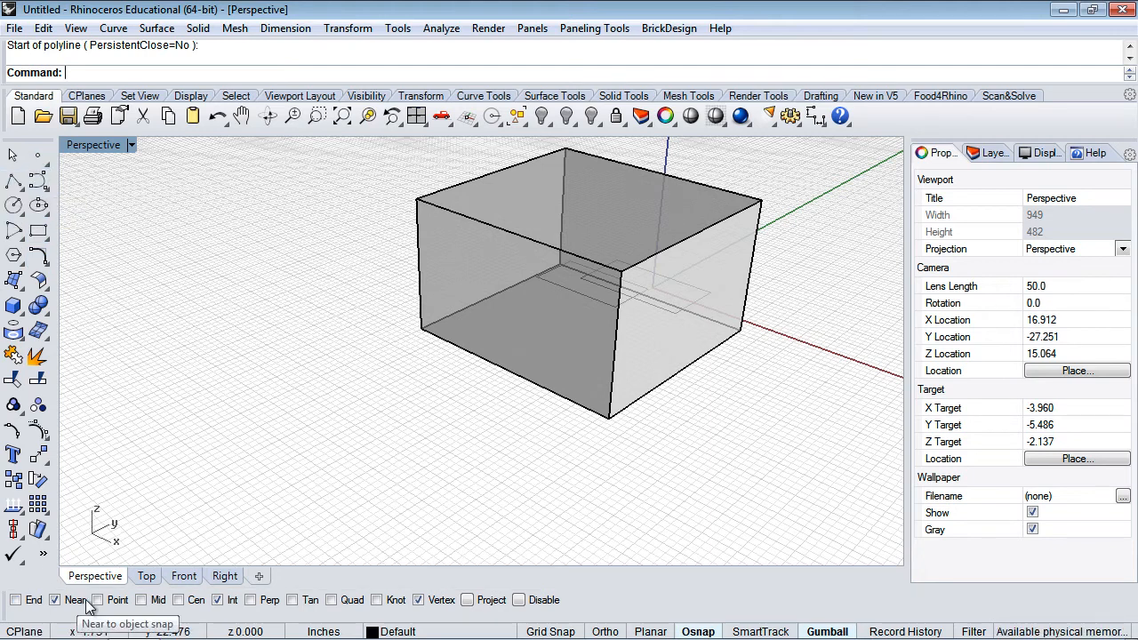
left_click(14, 184)
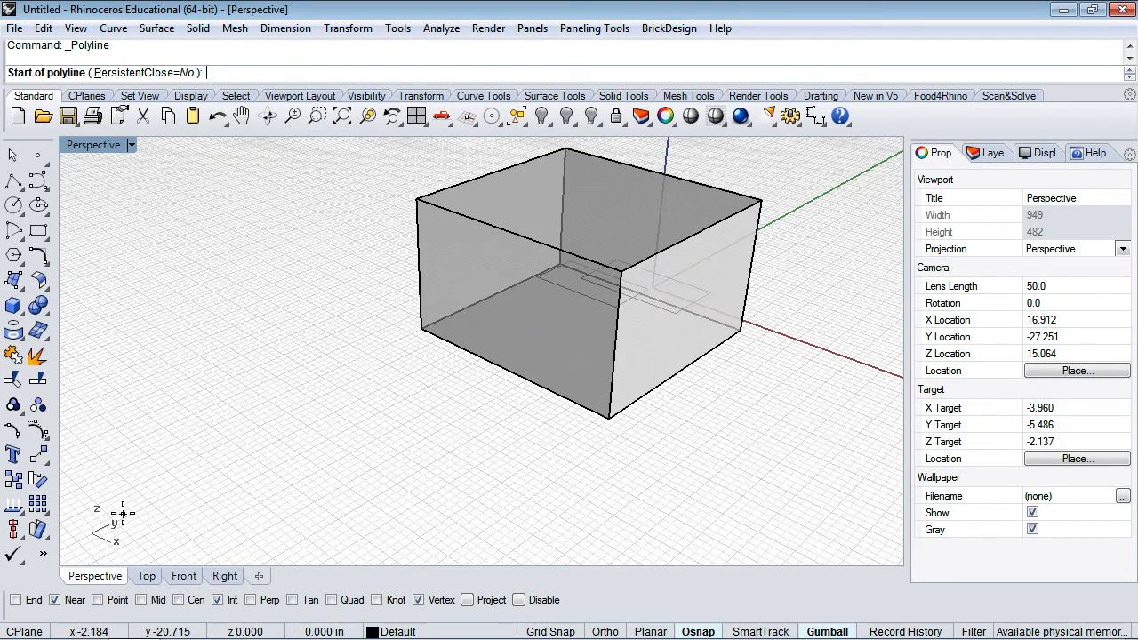
left_click(17, 601)
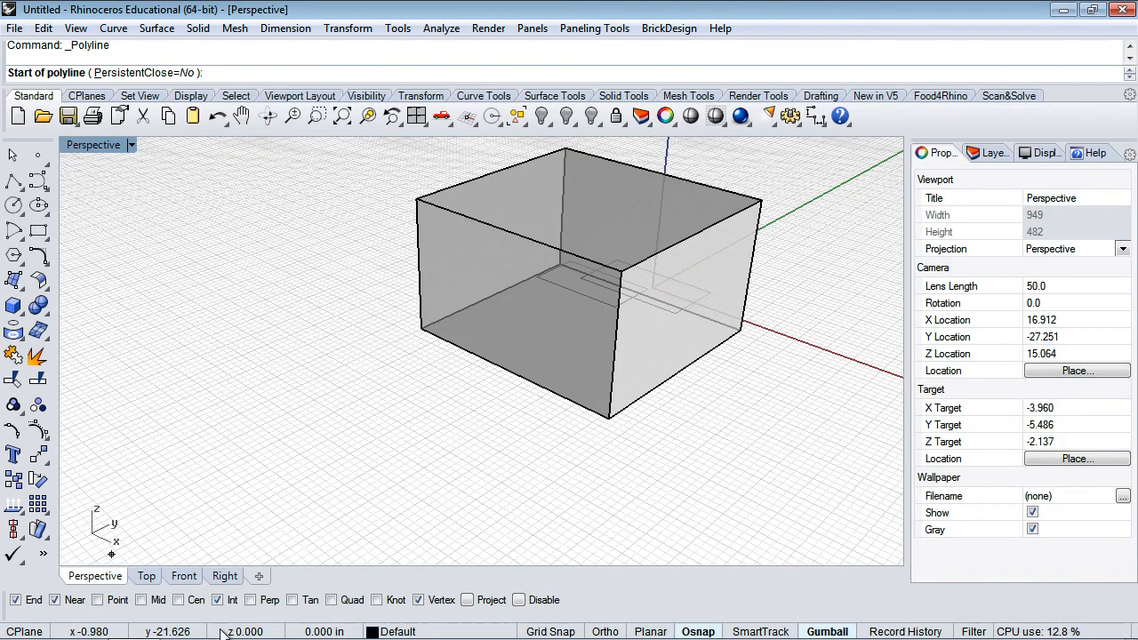
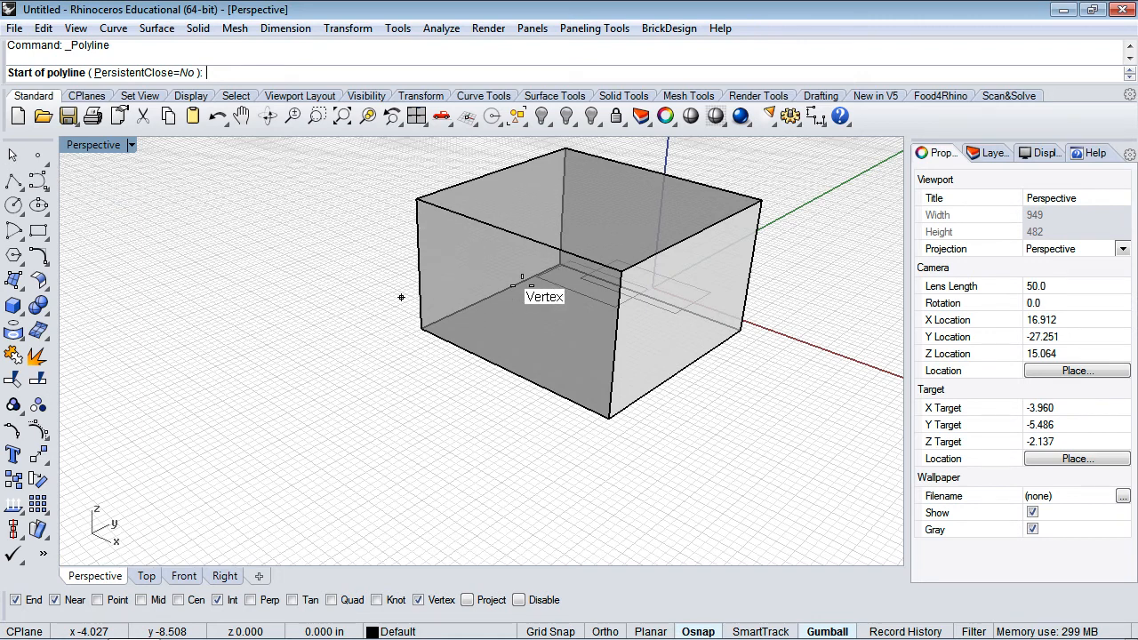
double_click(98, 145)
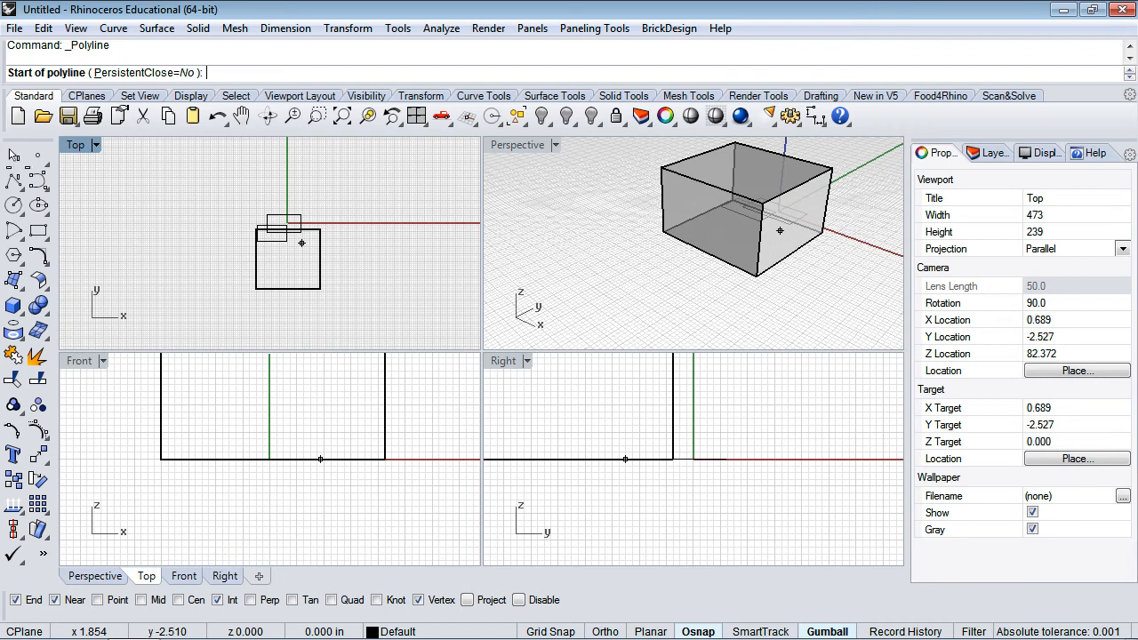
left_click(12, 158)
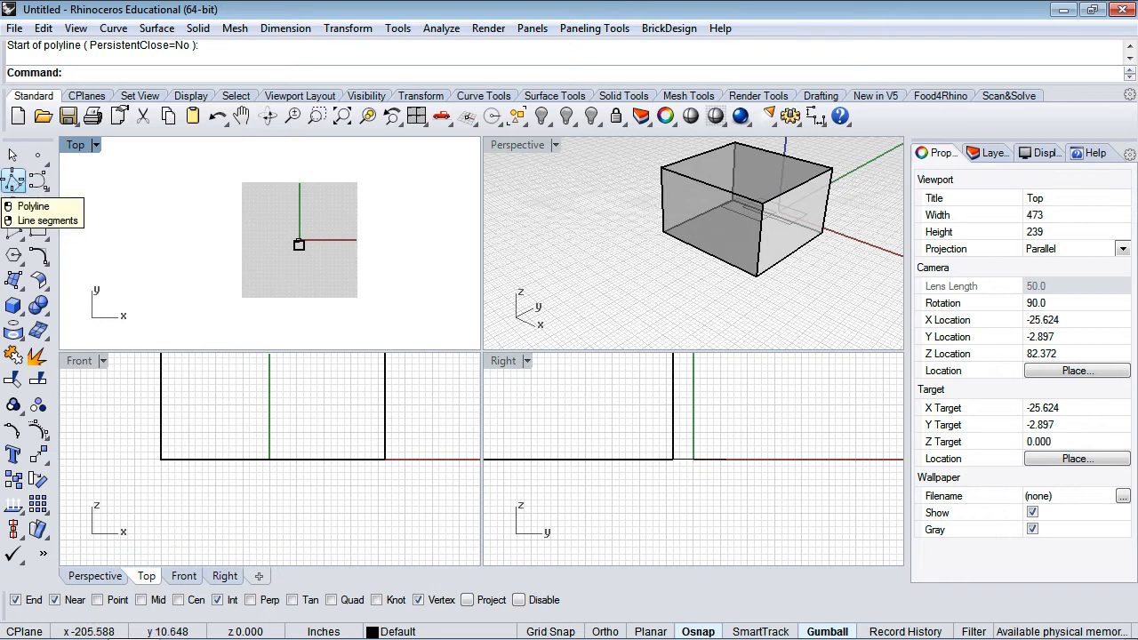
Start a polyline and try out start positions in the Top and Perspective viewports with the Project snap on.
left_click(14, 184)
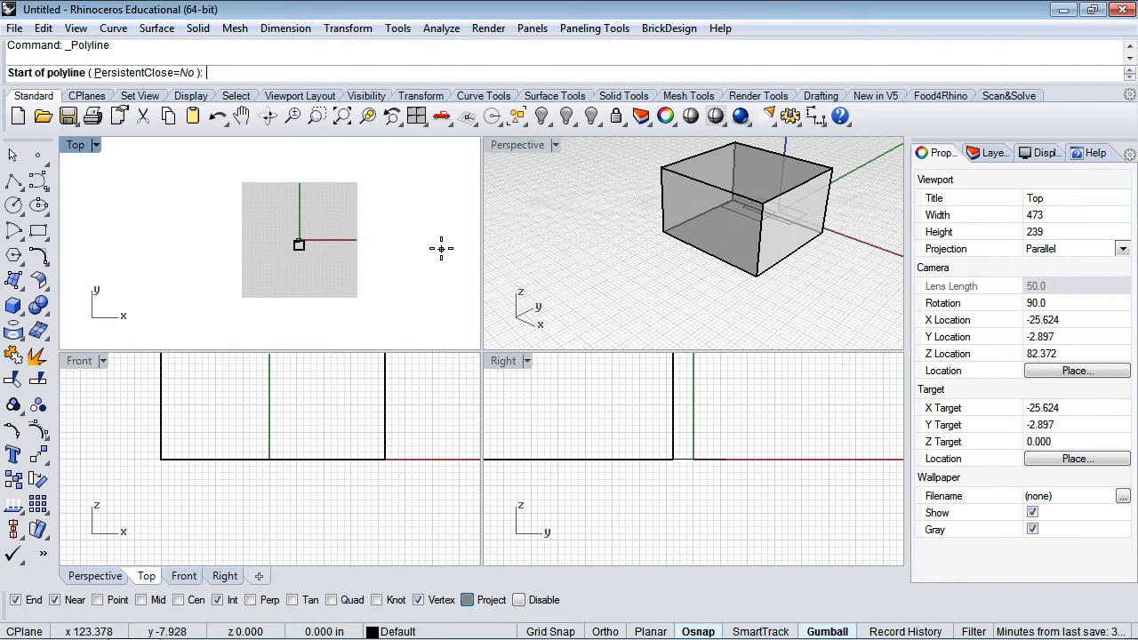
scroll(681, 266, "down", 10)
scroll(682, 266, "down", 5)
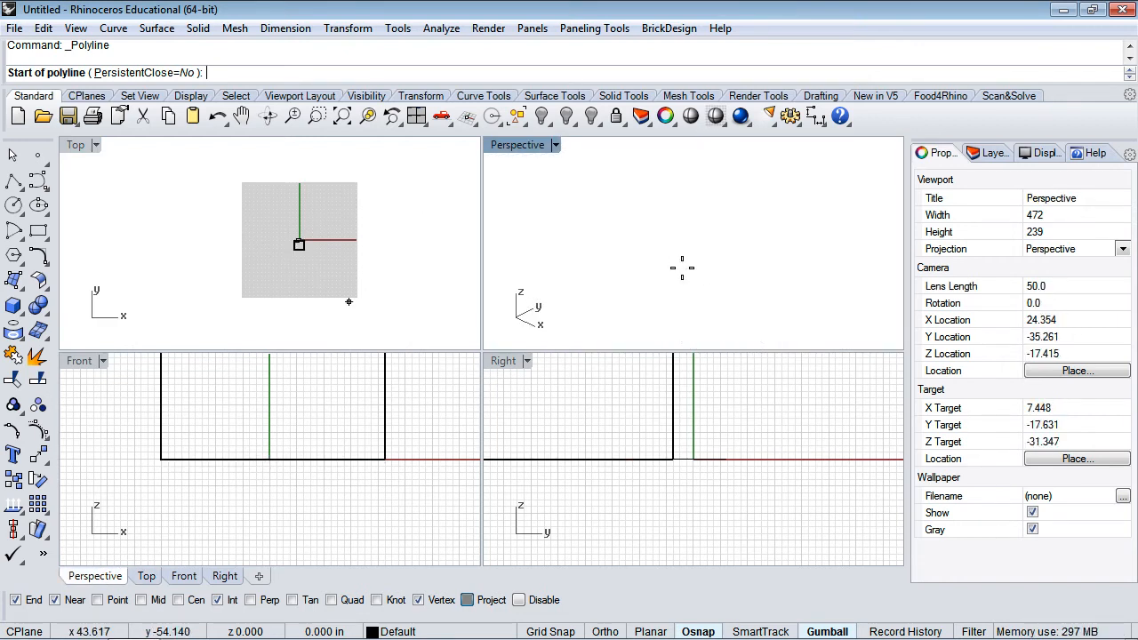
scroll(681, 267, "up", 15)
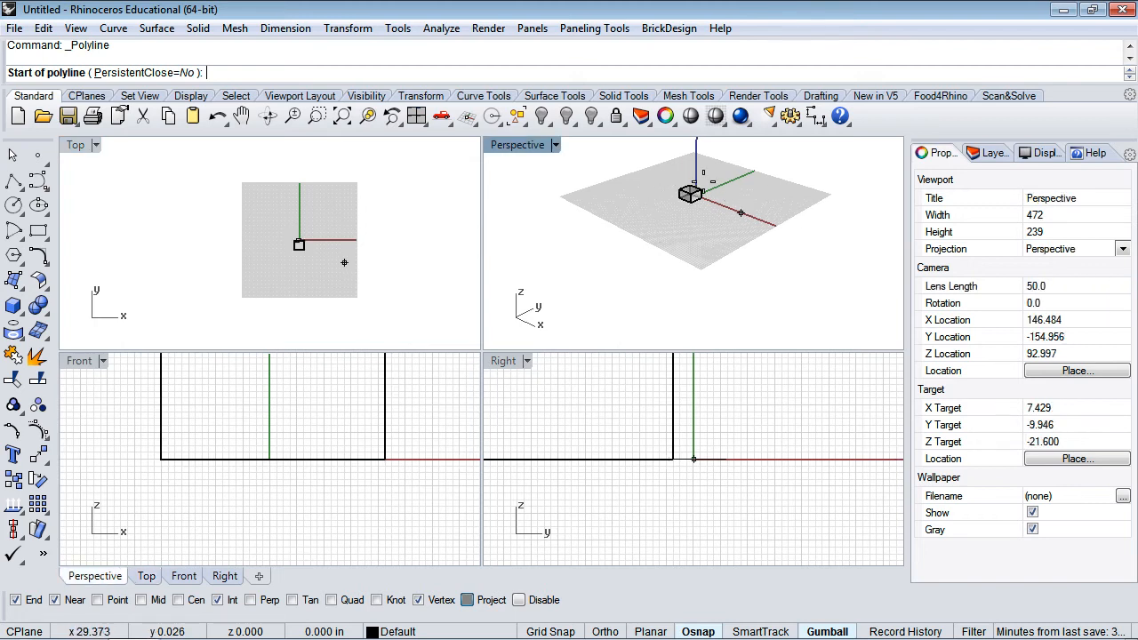
scroll(724, 204, "up", 10)
scroll(724, 203, "down", 10)
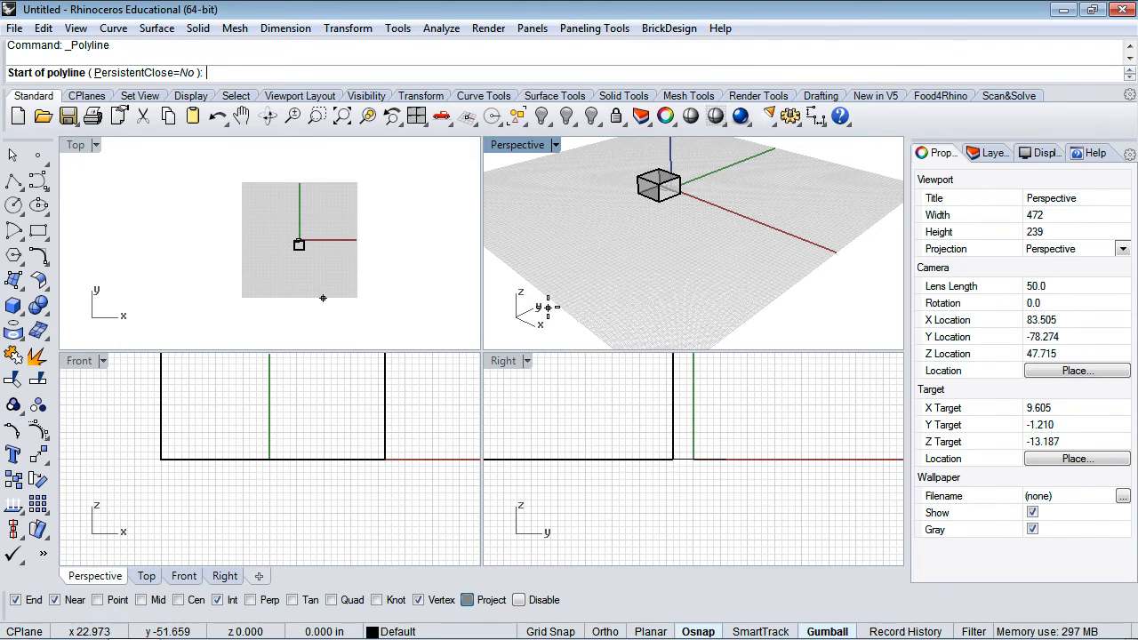
Turn off the Project snap, and disable all object snaps and enable them again.
left_click(468, 600)
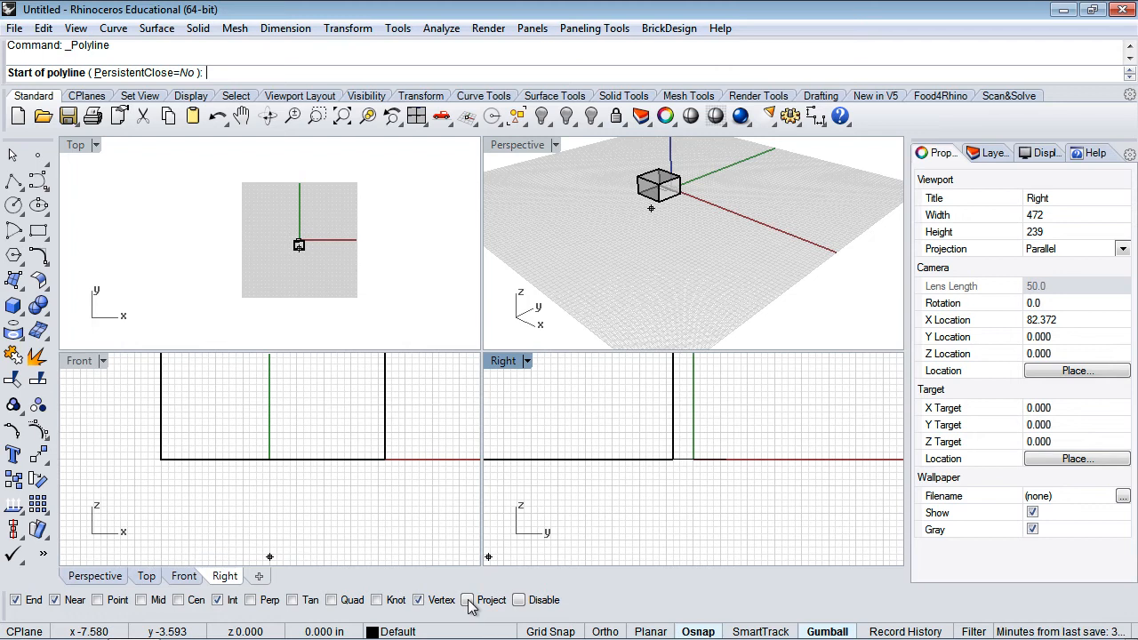
left_click(519, 600)
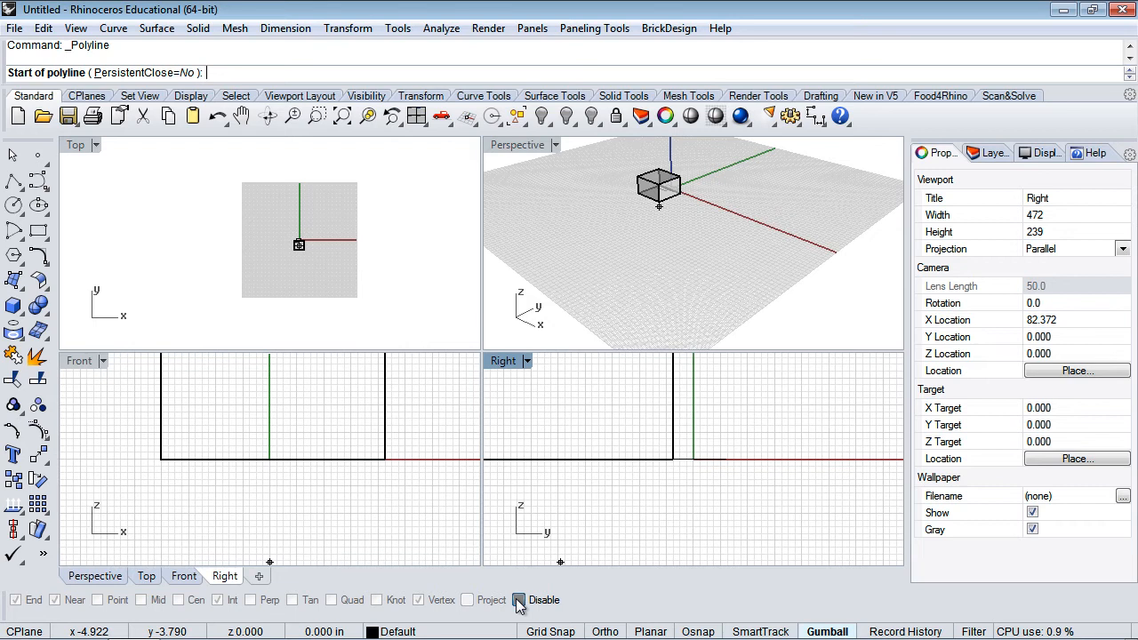
left_click(518, 600)
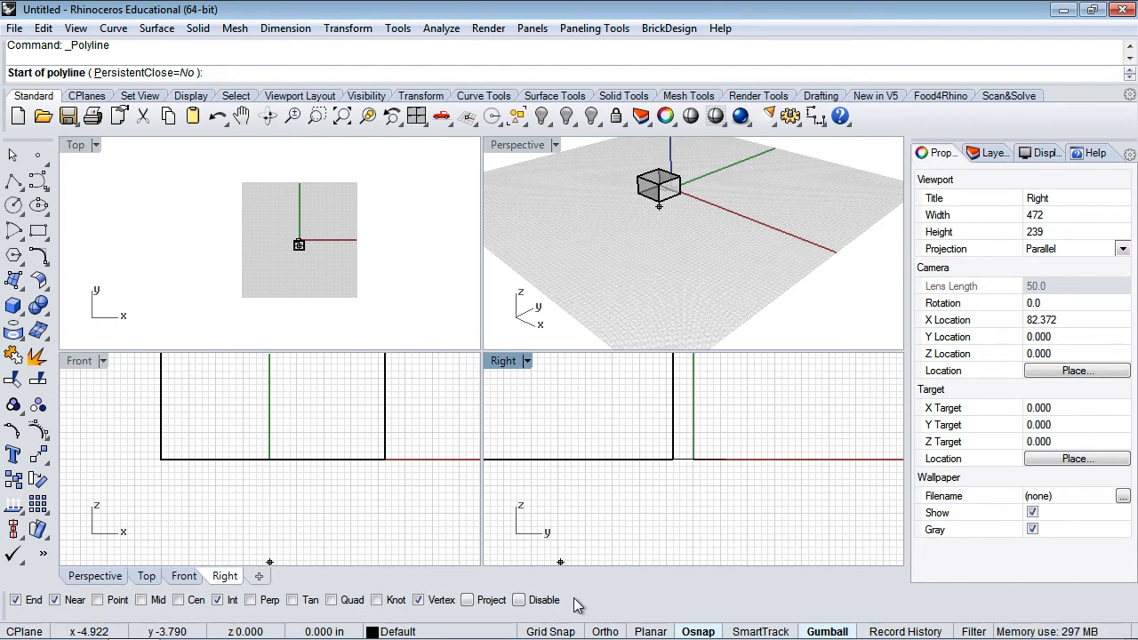
Maximize the Top viewport and try SmartTrack for a polyline start point near the box, turning SmartTrack off again and cancelling the polyline.
left_click(752, 633)
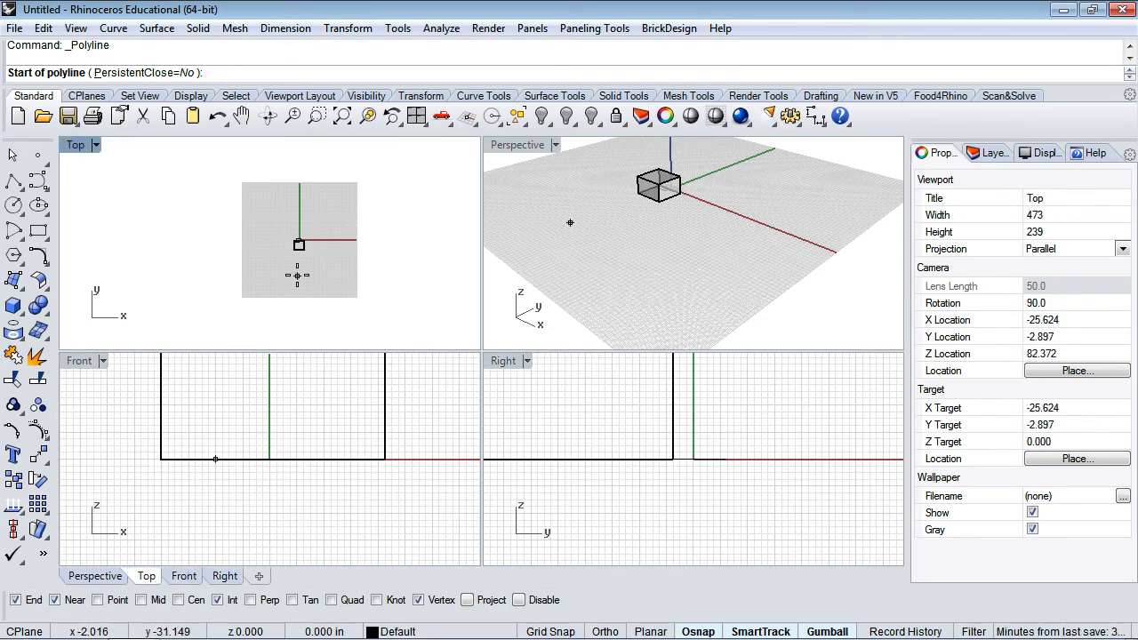
double_click(76, 146)
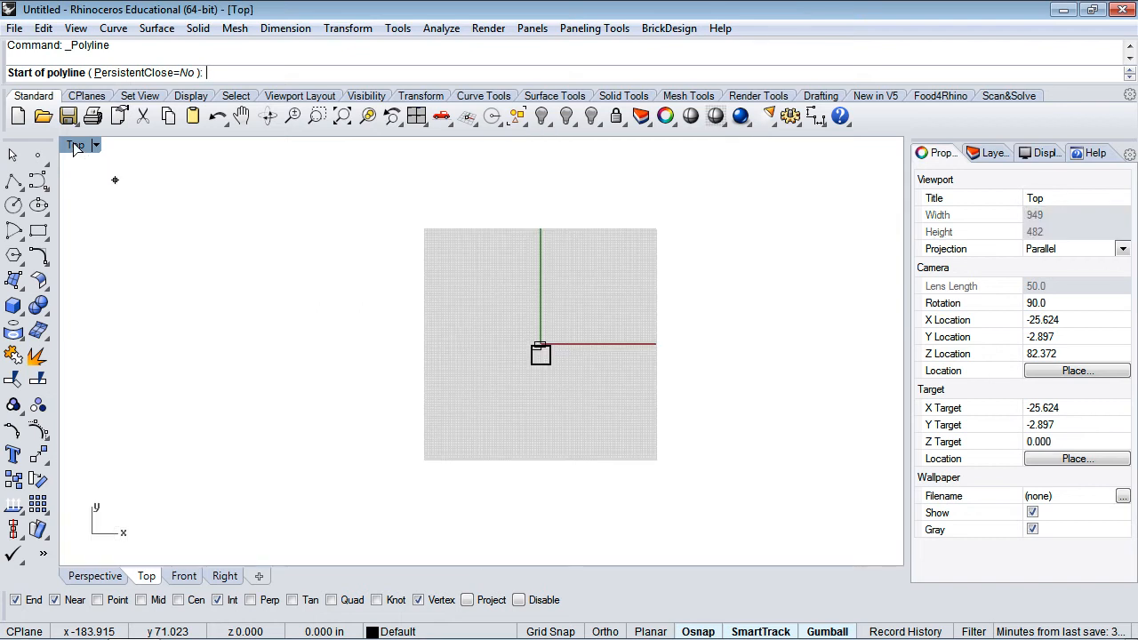
scroll(560, 402, "up", 2)
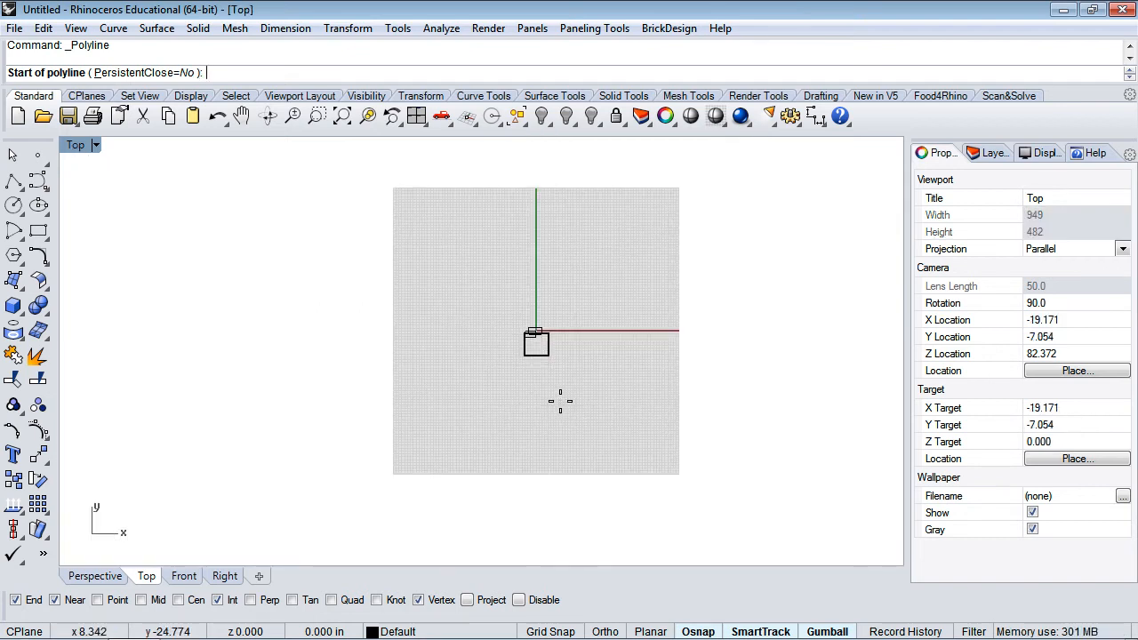
scroll(560, 402, "up", 3)
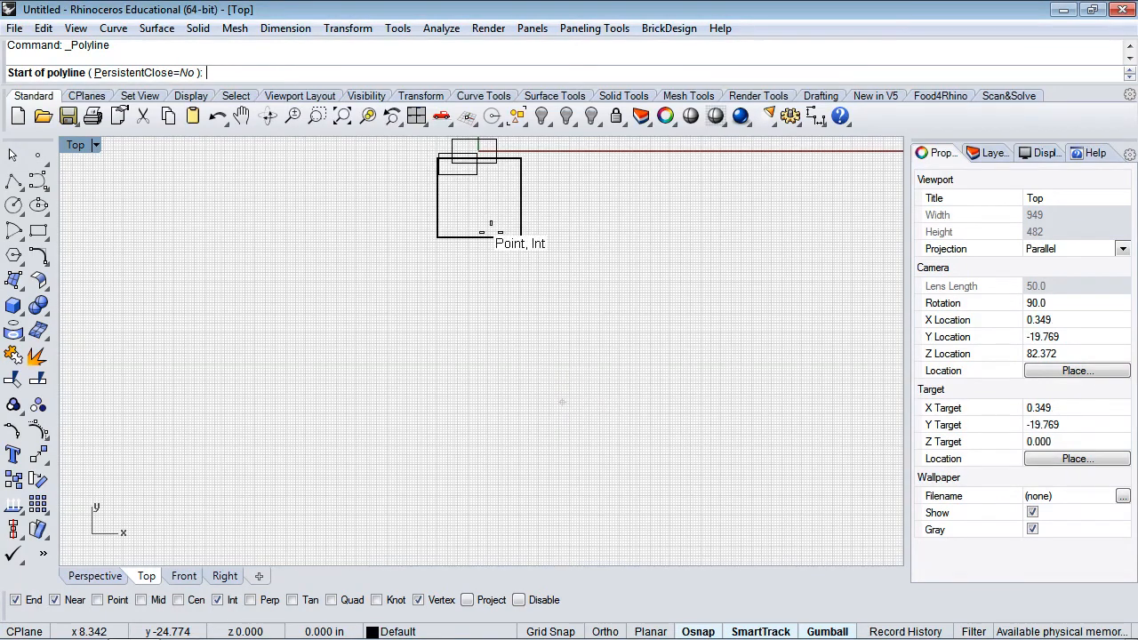
left_click(14, 181)
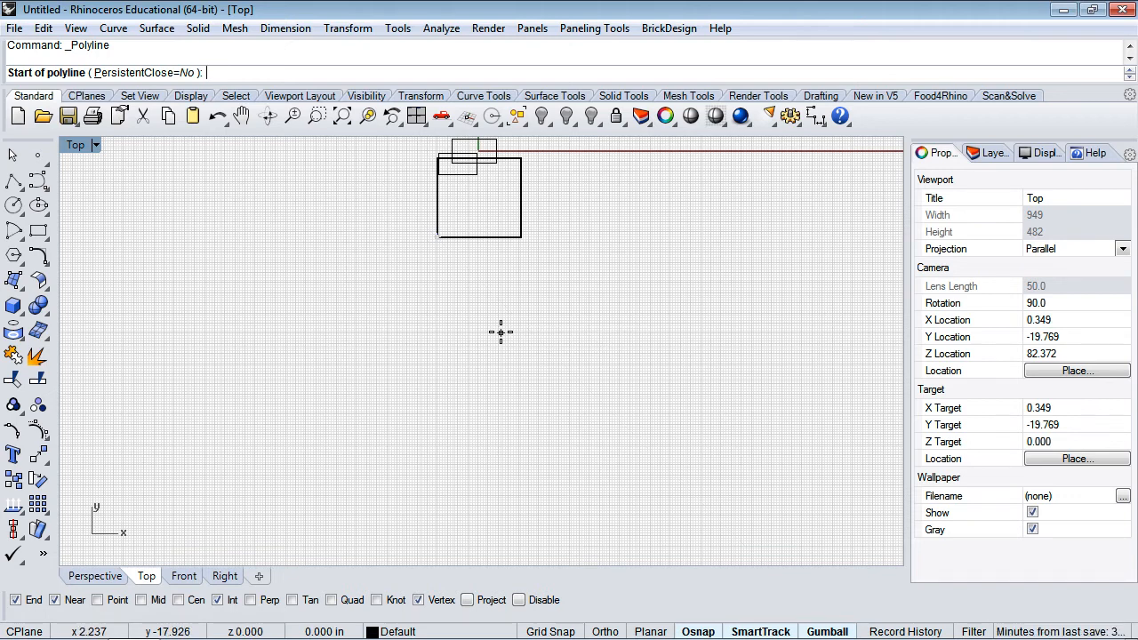
left_click(762, 631)
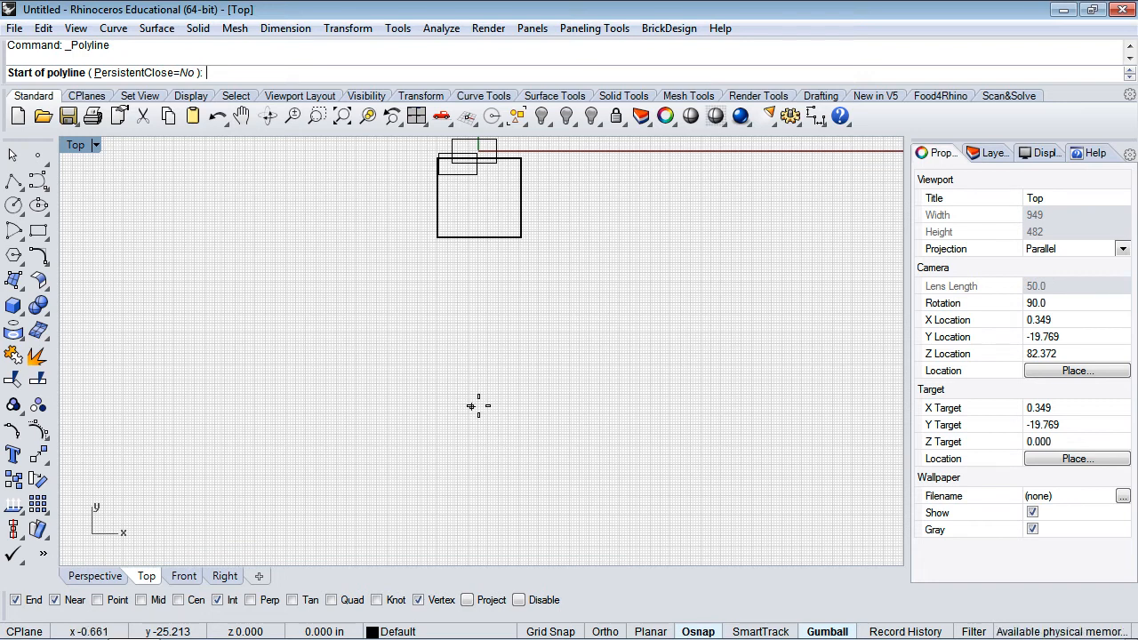
left_click(13, 157)
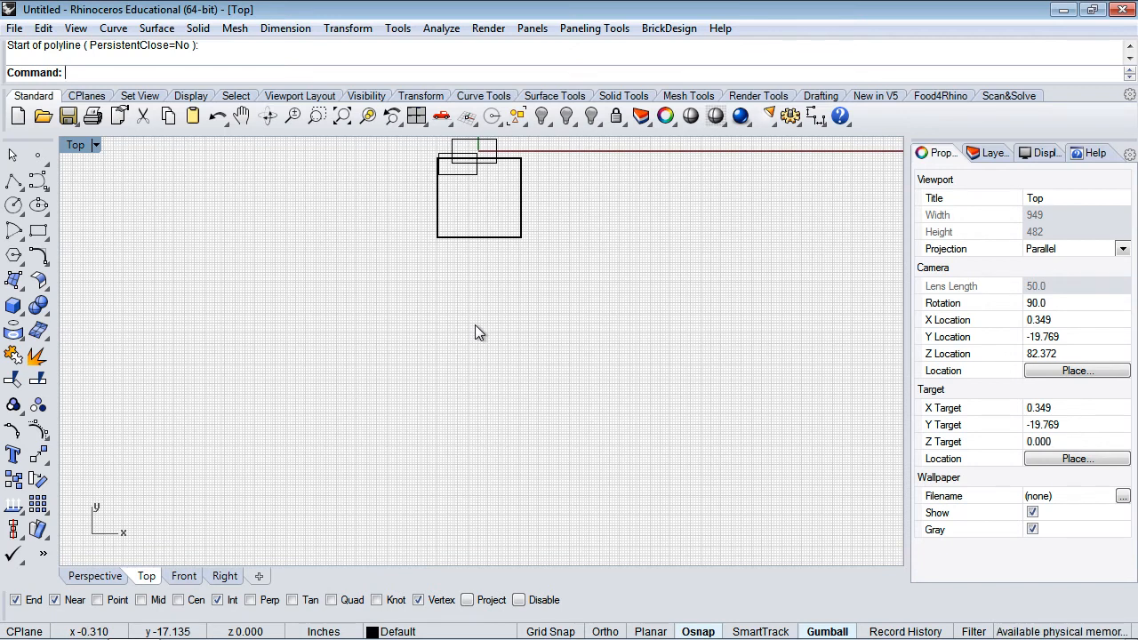
Try a polyline from the box's lower-left corner with an Ortho-constrained vertical segment and a free angled segment, then cancel it.
left_click(15, 184)
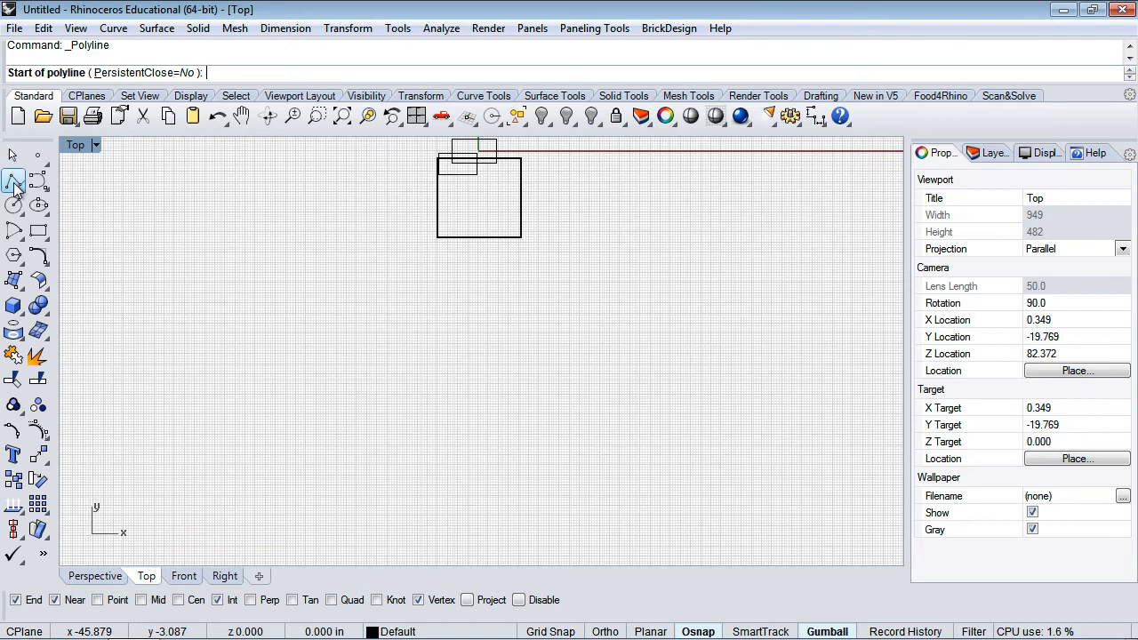
left_click(438, 237)
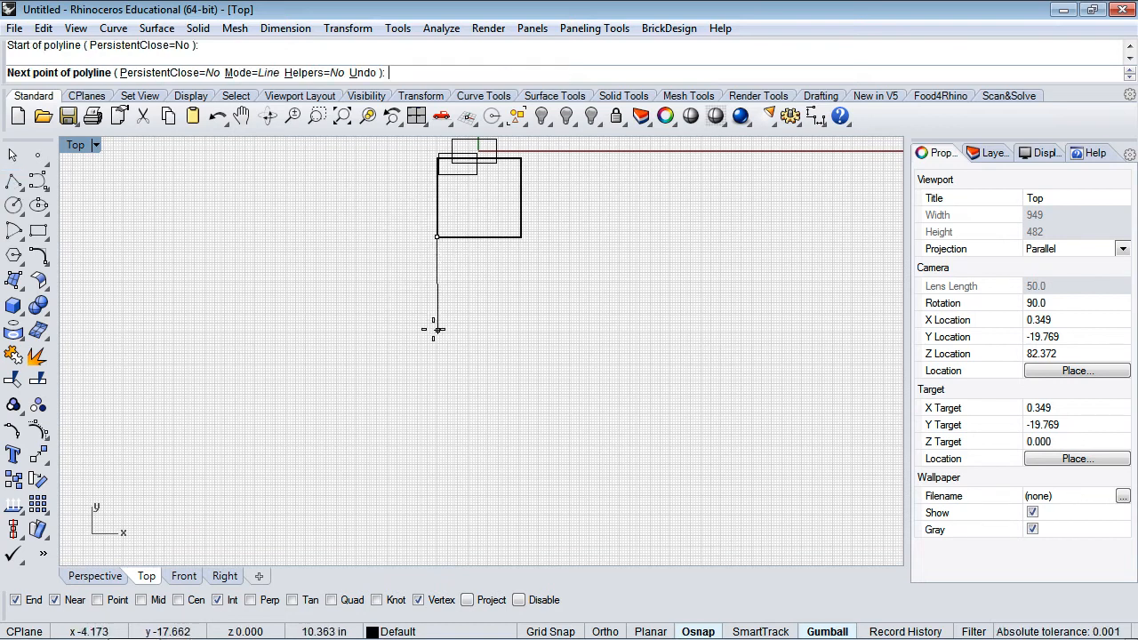
key("F8")
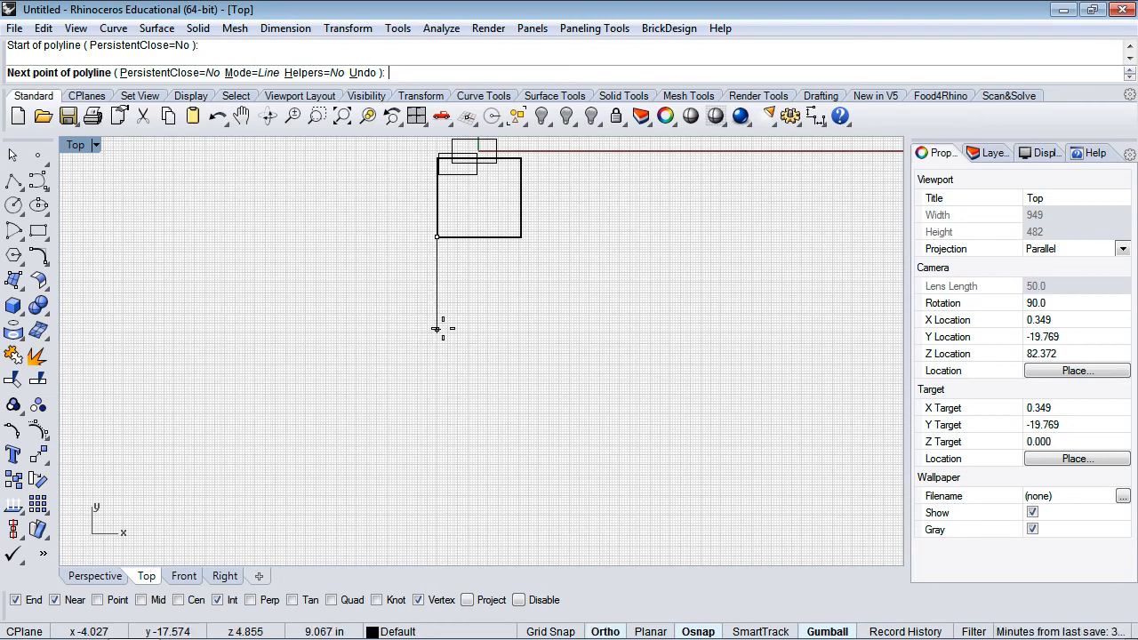
left_click(436, 328)
key("F8")
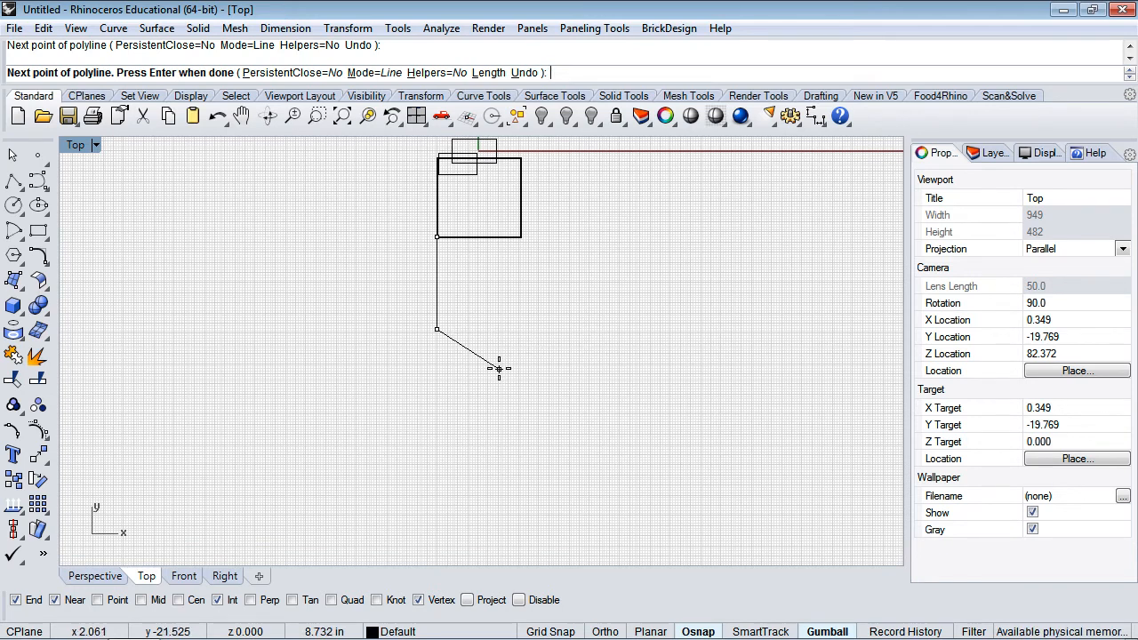
left_click(386, 342)
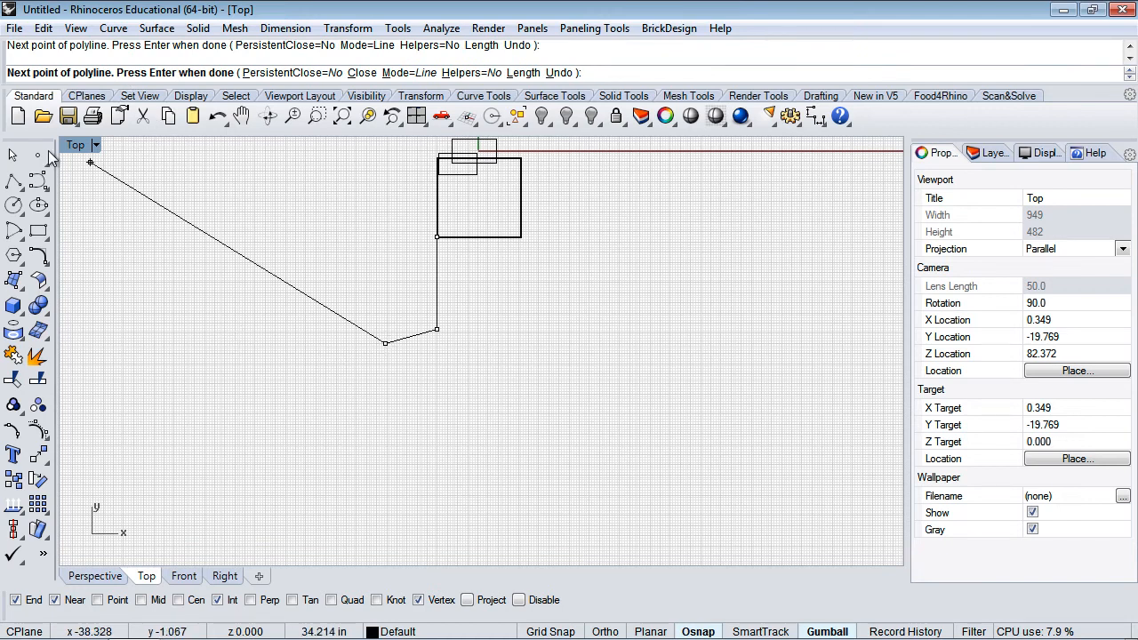
key("Escape")
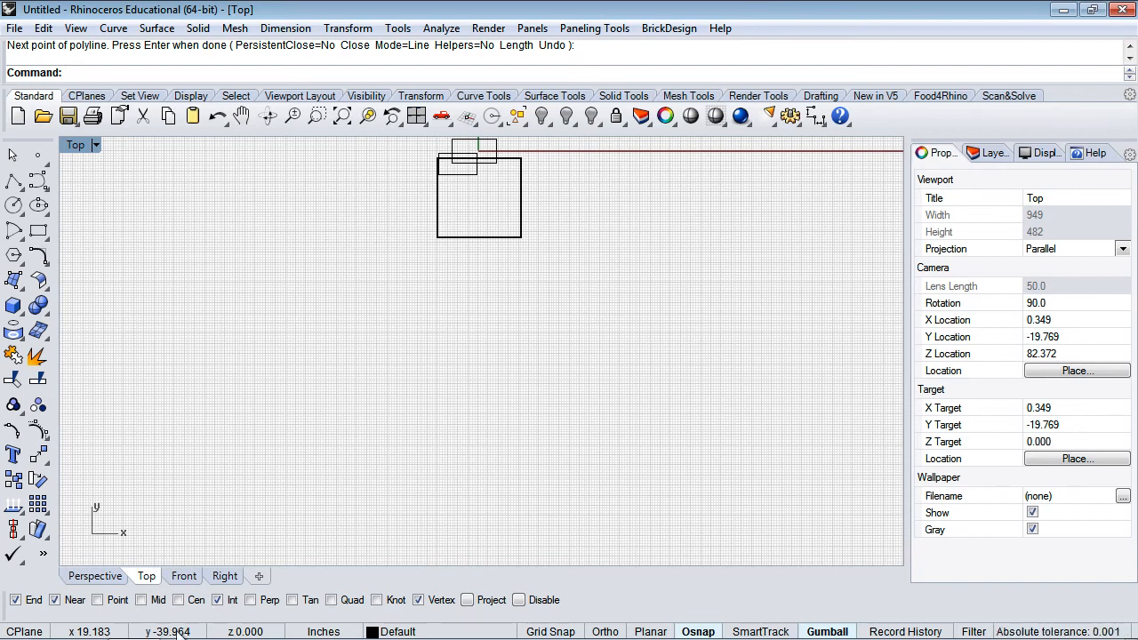
Examine the cursor coordinates and the model and page unit options.
mouse_move(194, 620)
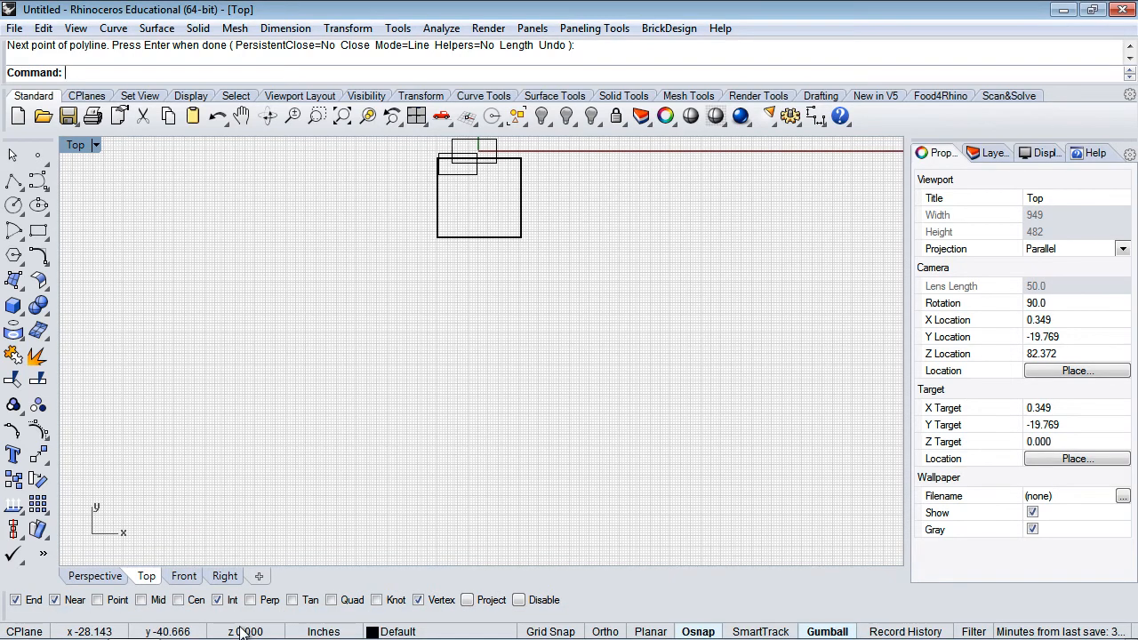
left_click(324, 631)
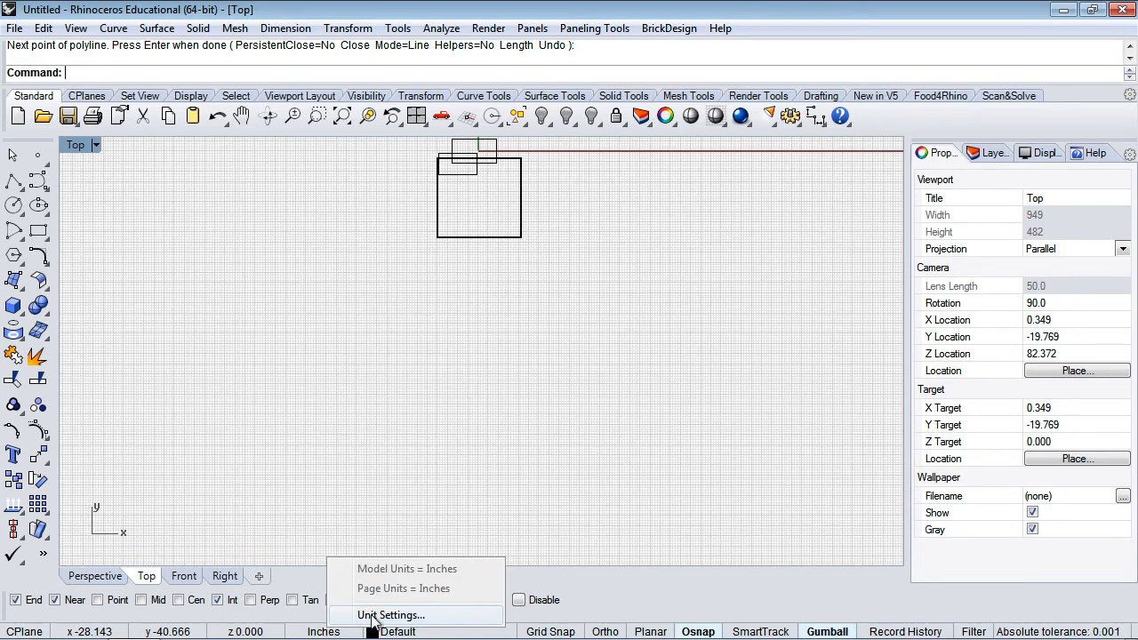
left_click(315, 633)
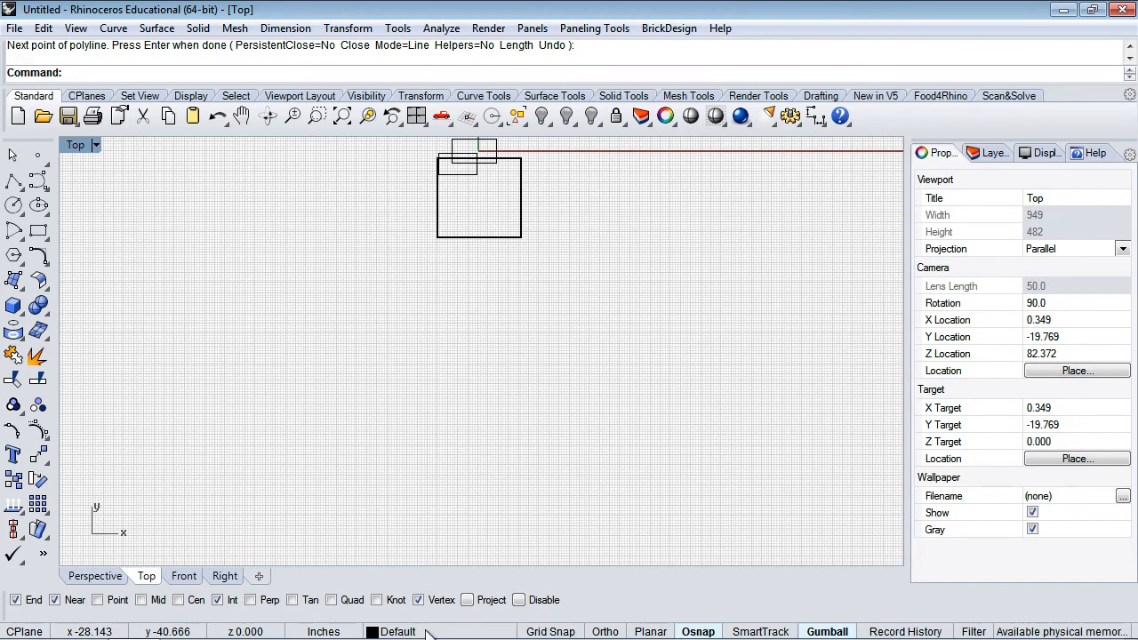
Assign the large box to the Thick Lines layer and deselect it.
left_click(428, 632)
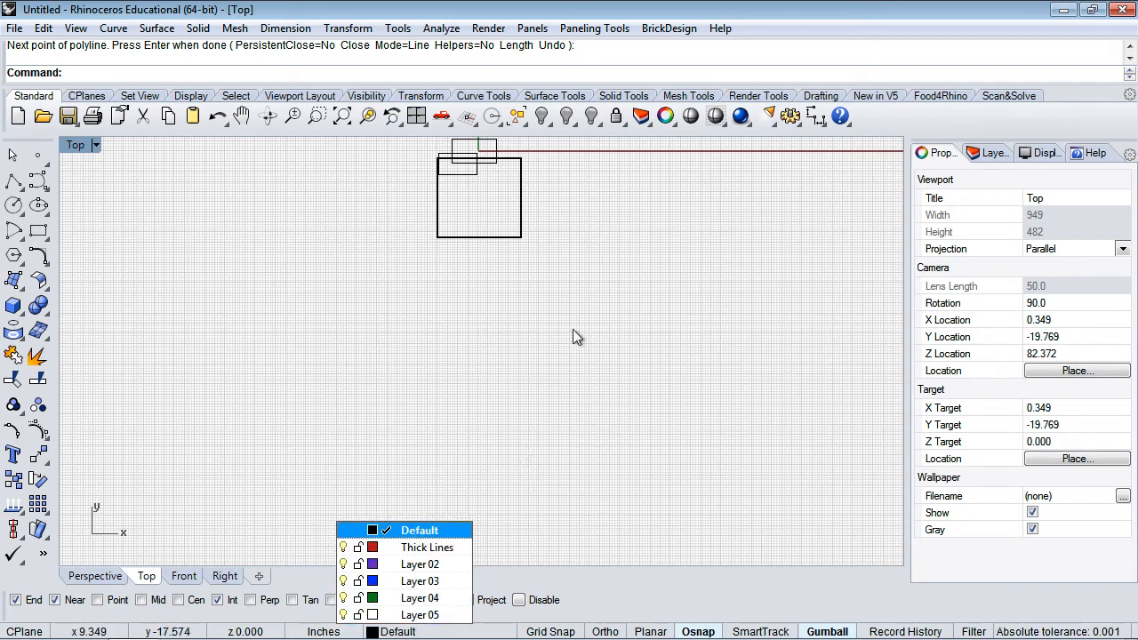
left_click(512, 242)
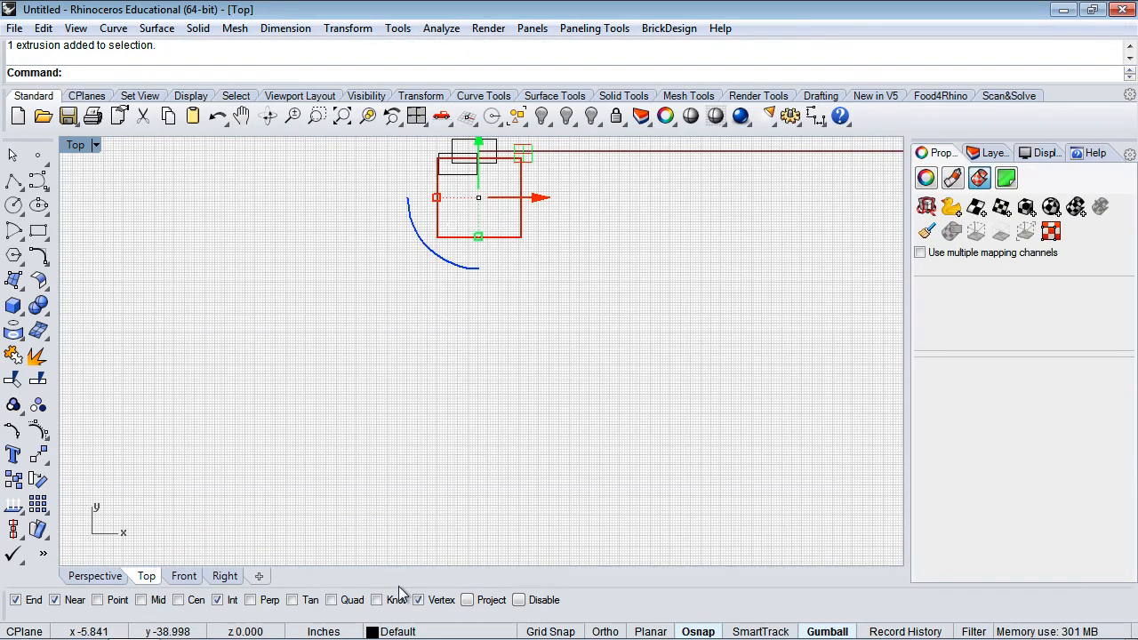
left_click(418, 631)
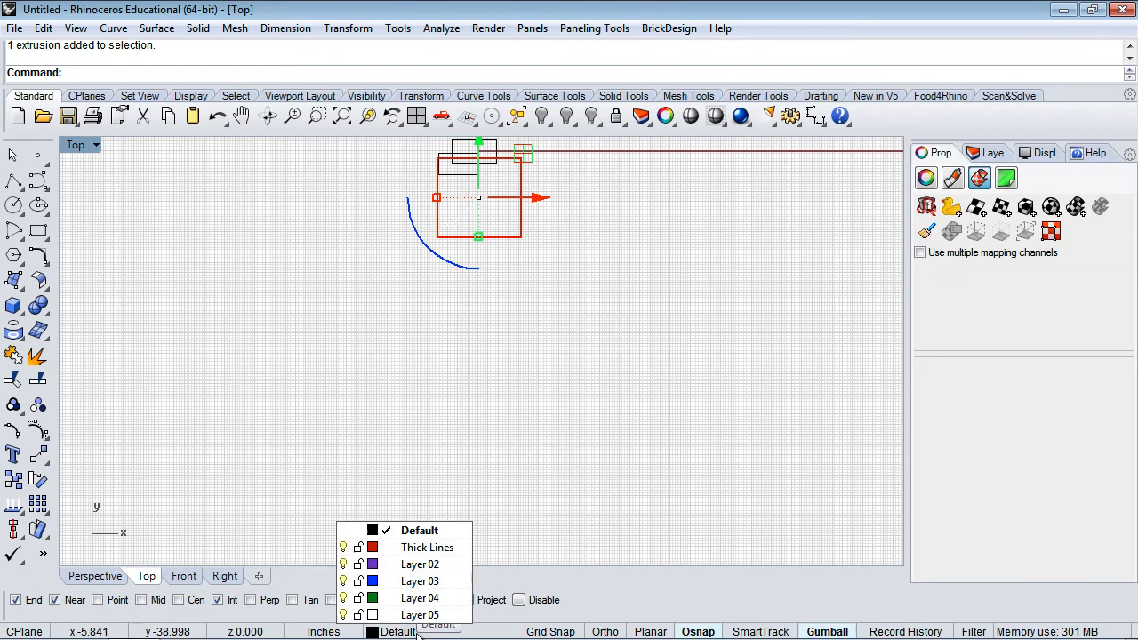
left_click(421, 548)
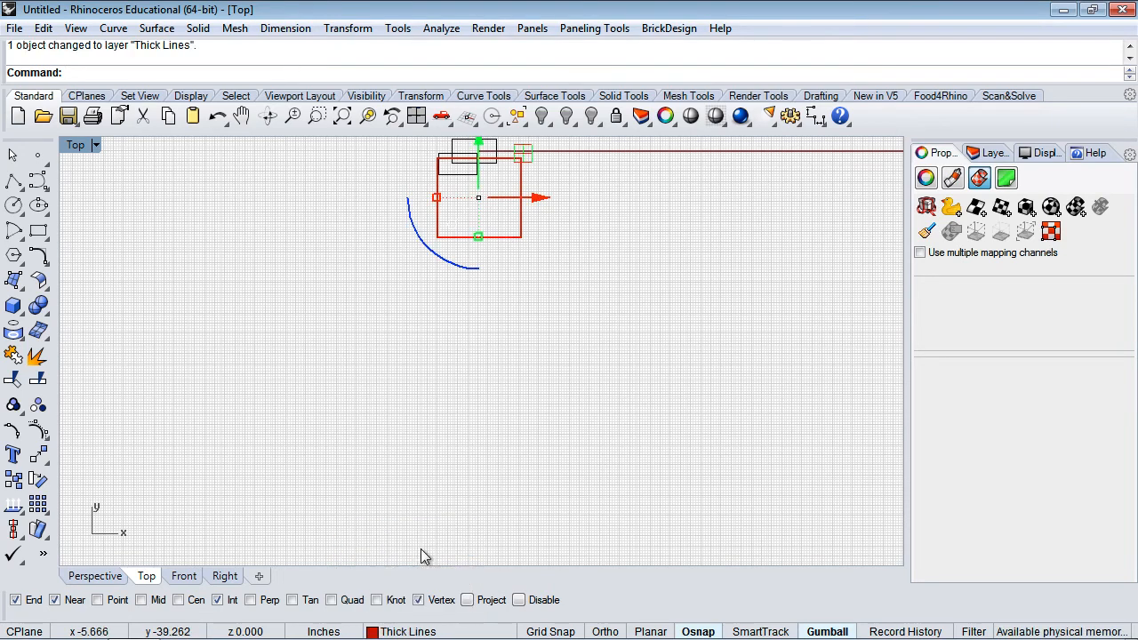
left_click(497, 428)
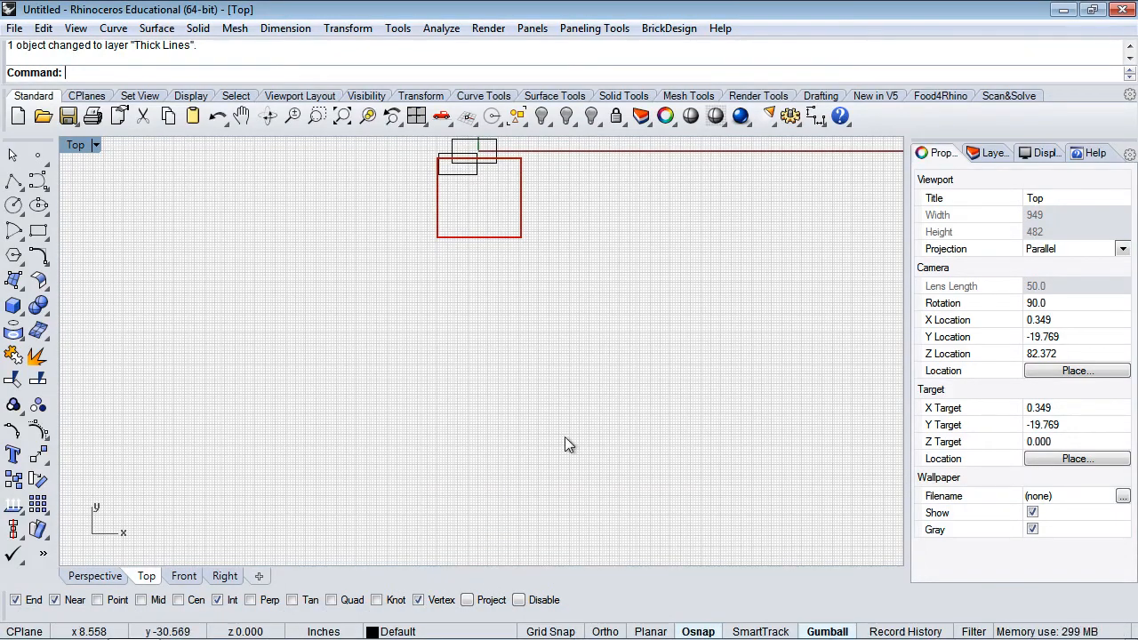
Turn on Ortho, try a horizontal polyline segment below the box, cancel it and turn Ortho off.
left_click(604, 633)
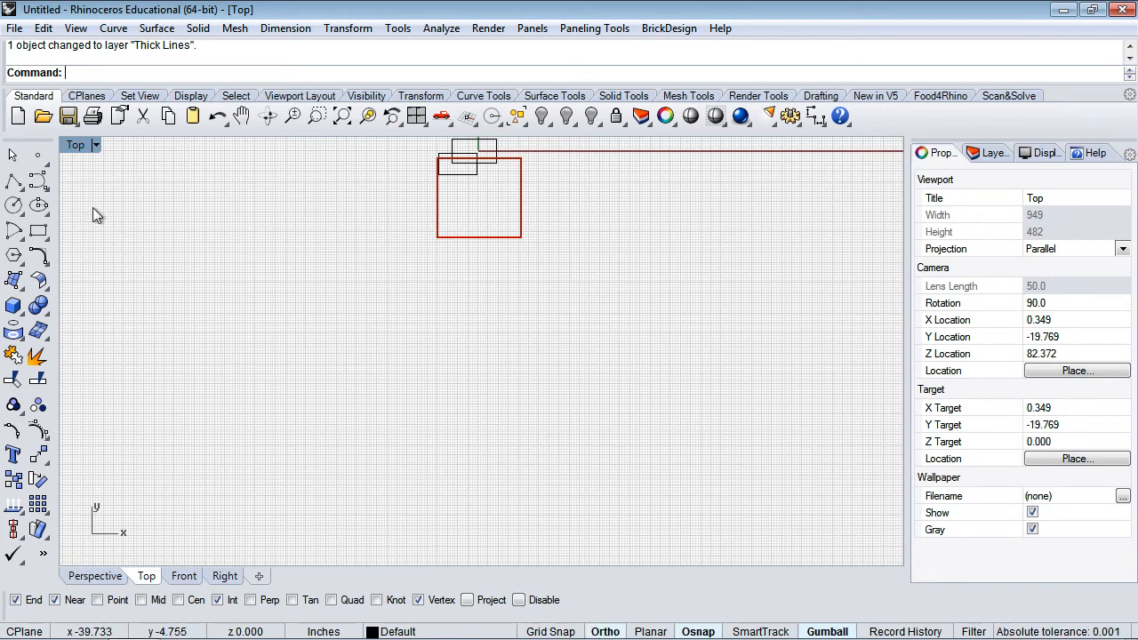
left_click(17, 184)
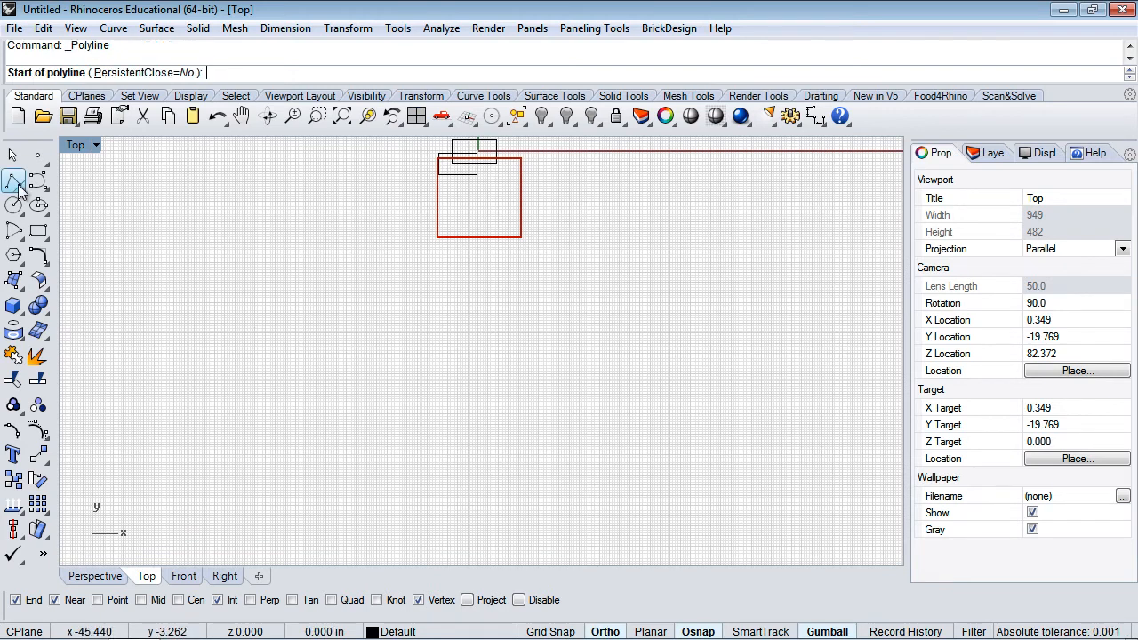
left_click(298, 351)
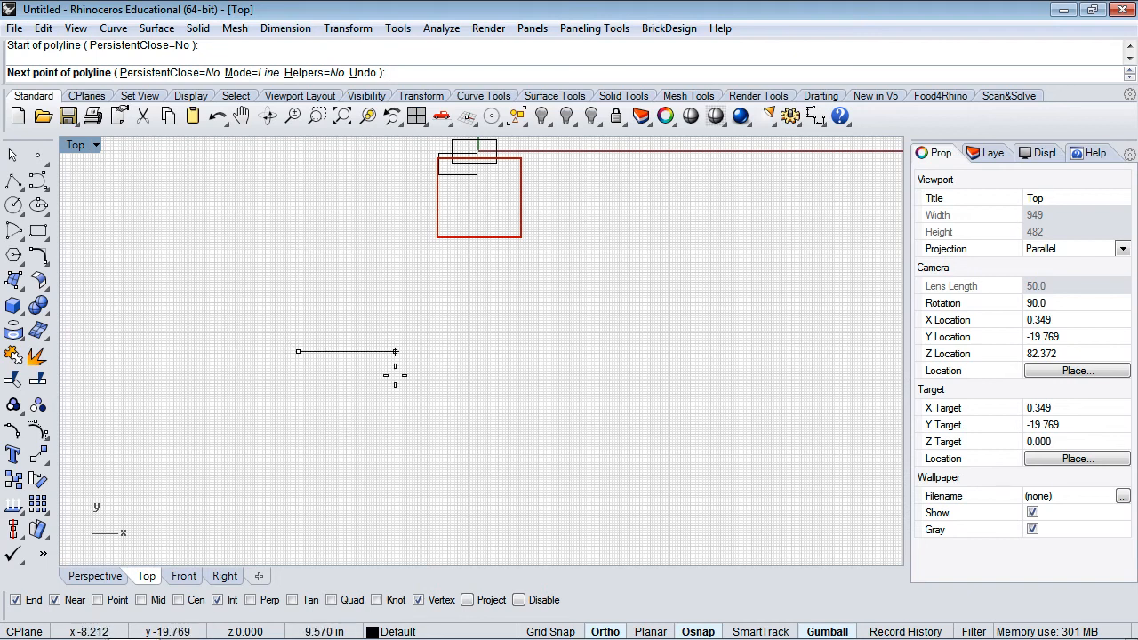
key("Escape")
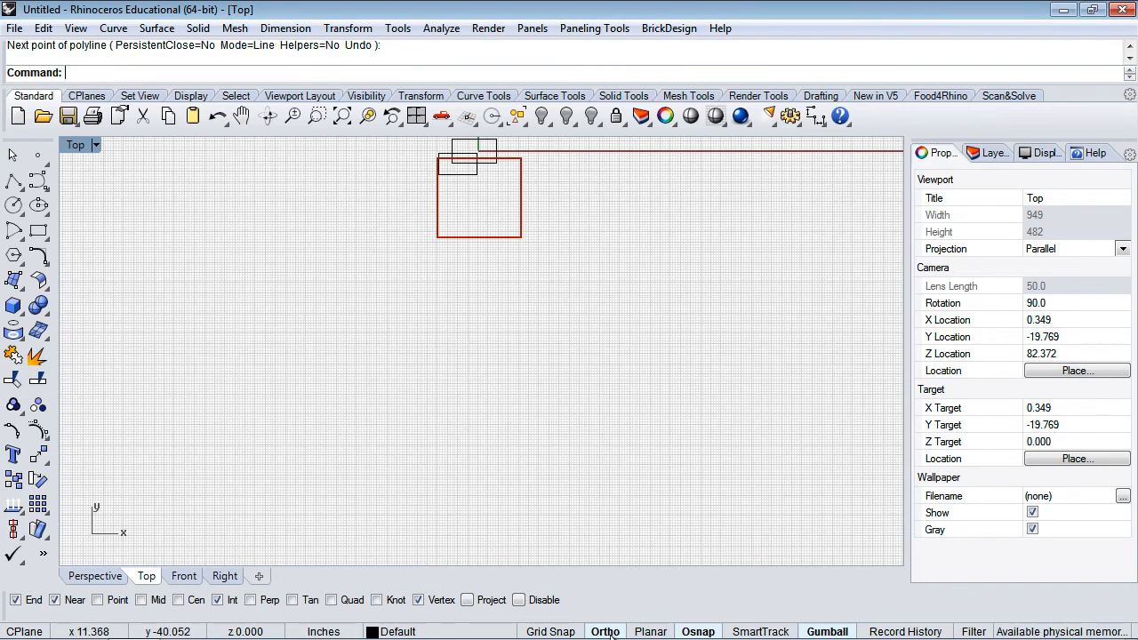
left_click(602, 630)
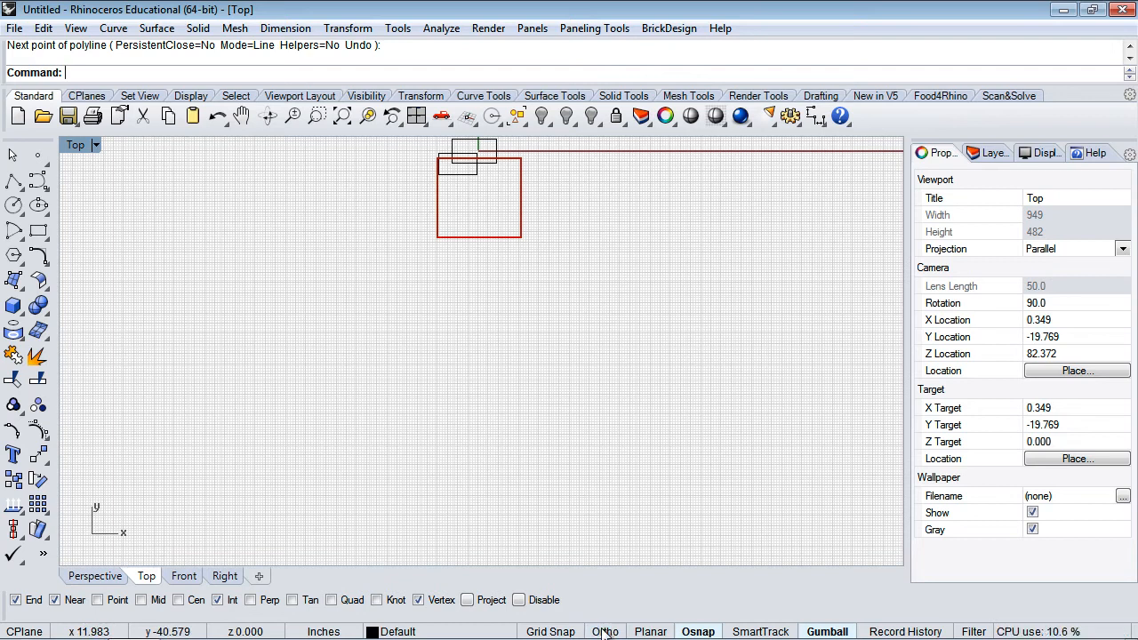
Start another polyline in the empty area below the box, toggle Ortho repeatedly while aiming the segment, and cancel the polyline.
left_click(14, 181)
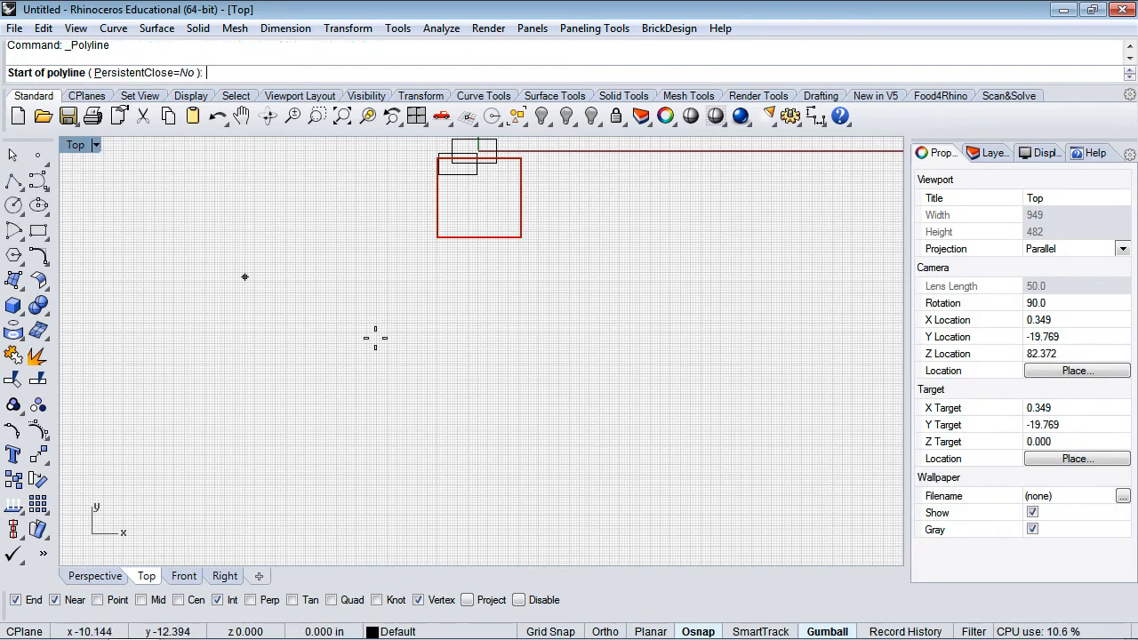
left_click(331, 333)
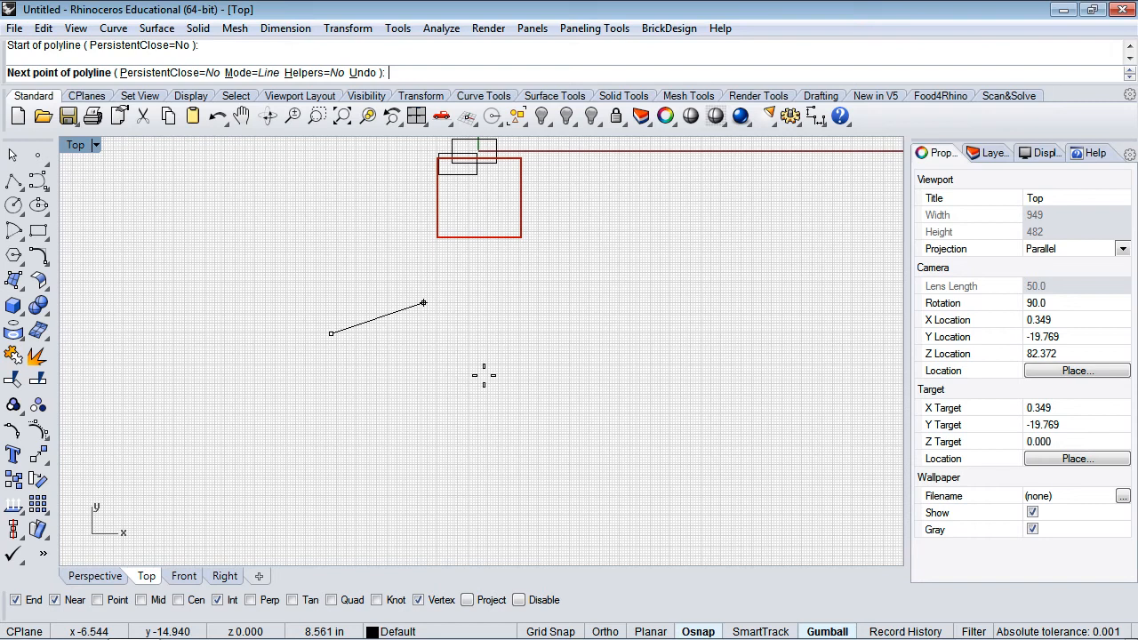
key("F8")
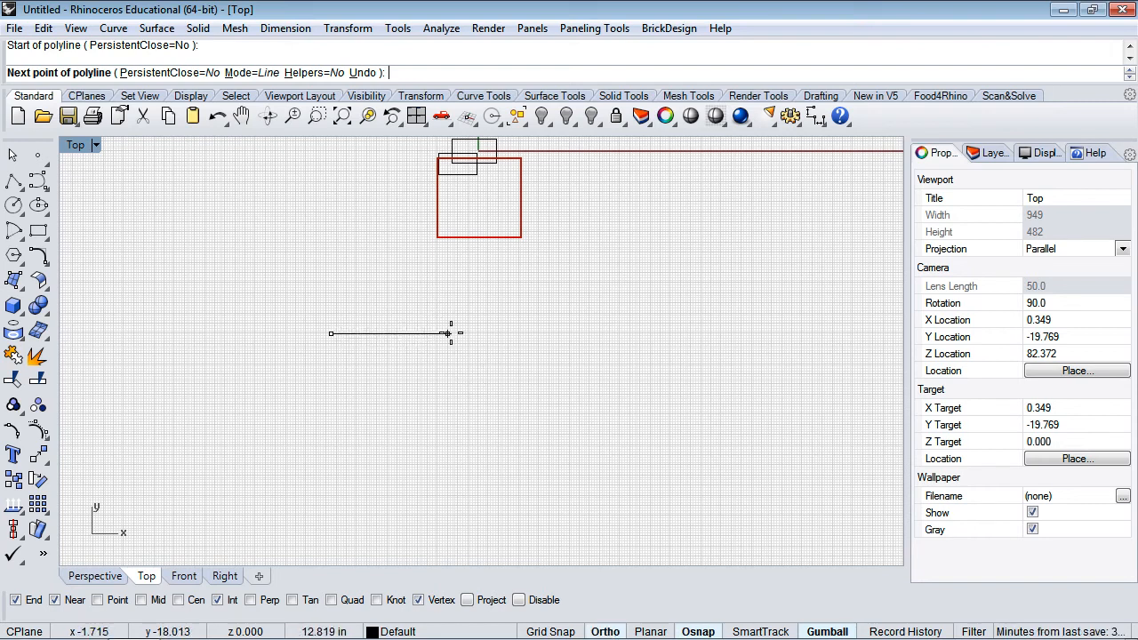
key("F8")
key("F8")
key("F8")
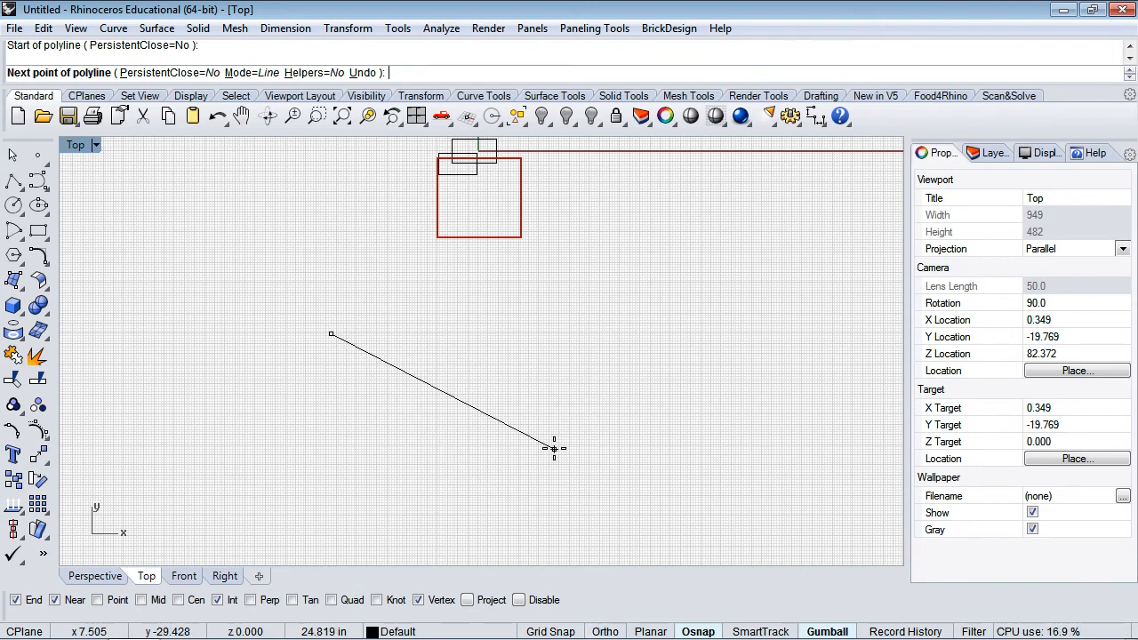
key("Escape")
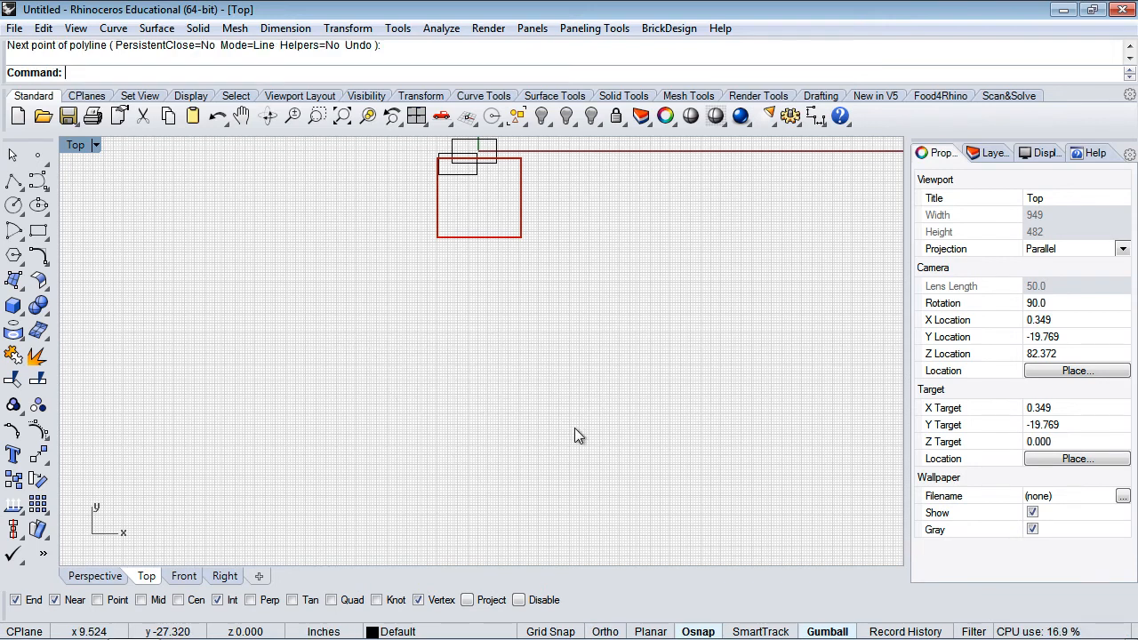
Select the box and move it upward and sideways along the Gumball axes in the Perspective viewport.
left_click(822, 631)
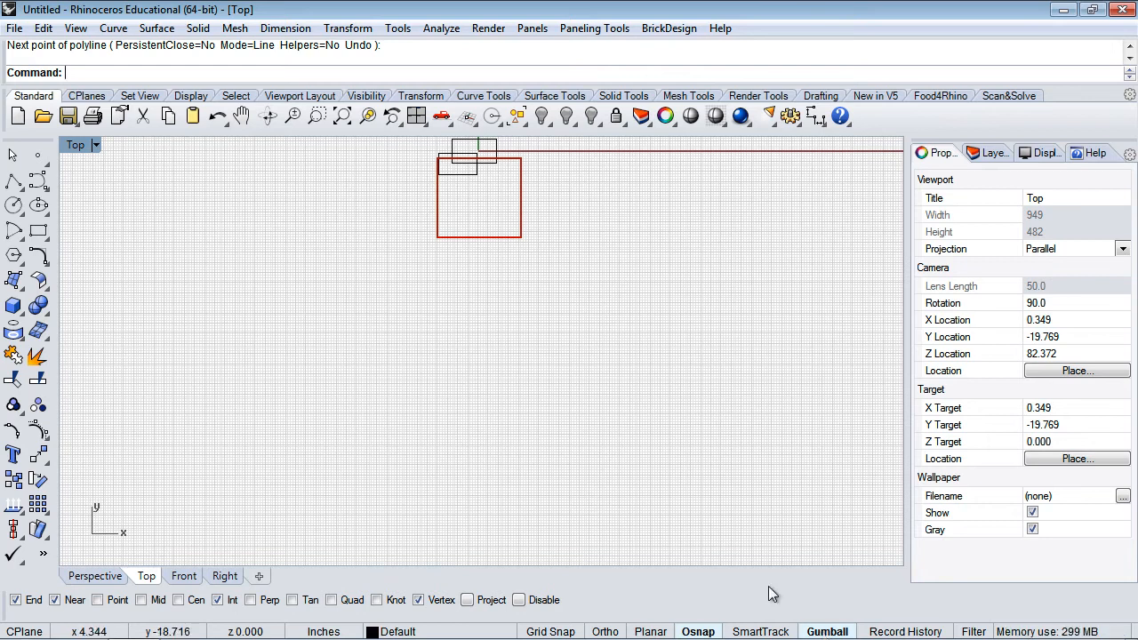
left_click(505, 238)
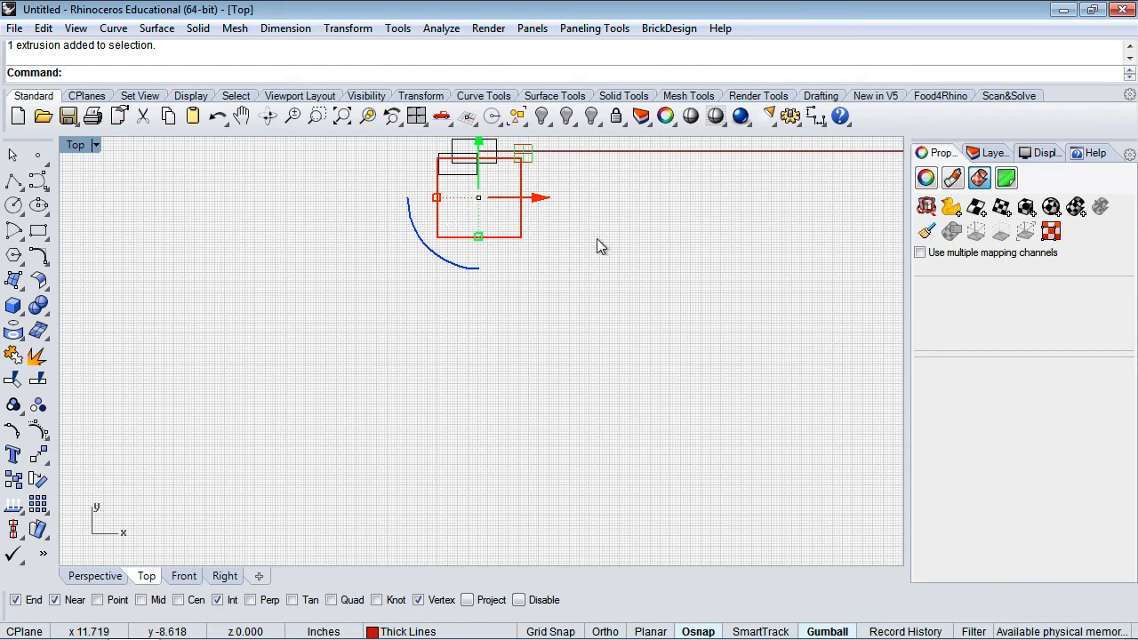
right_click_drag(597, 238, 603, 371)
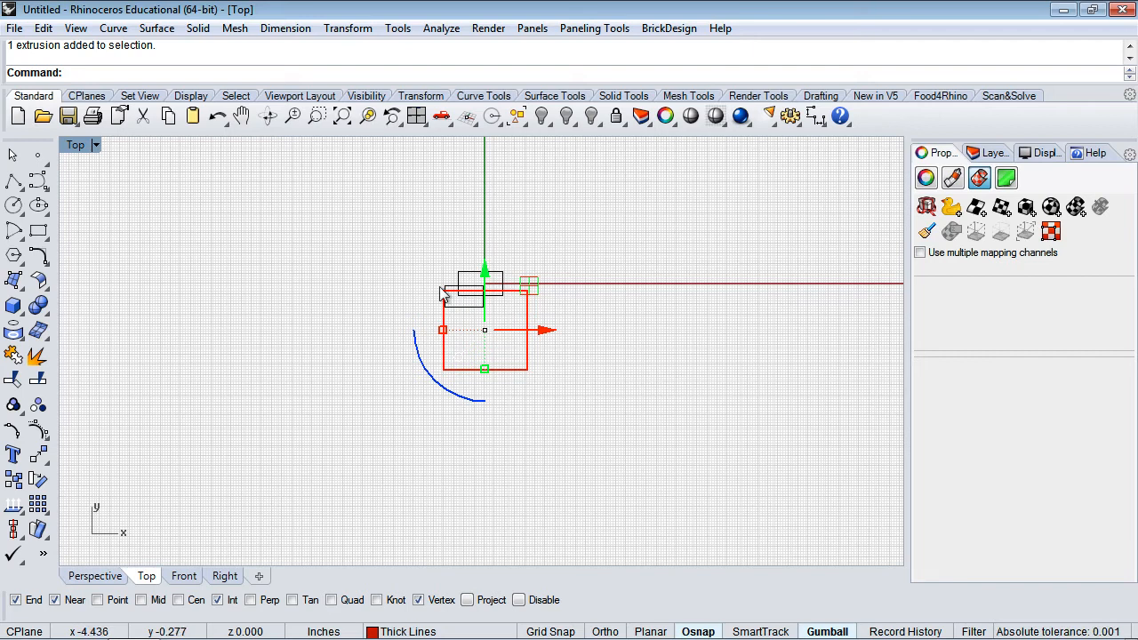
left_click(107, 576)
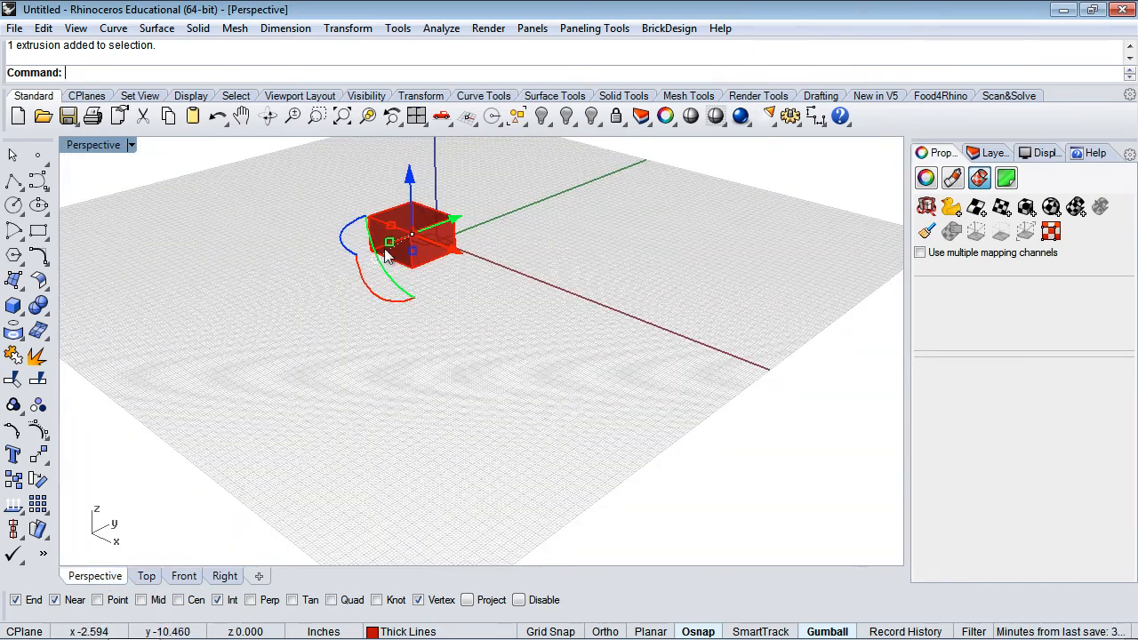
scroll(398, 245, "up", 15)
scroll(398, 245, "down", 6)
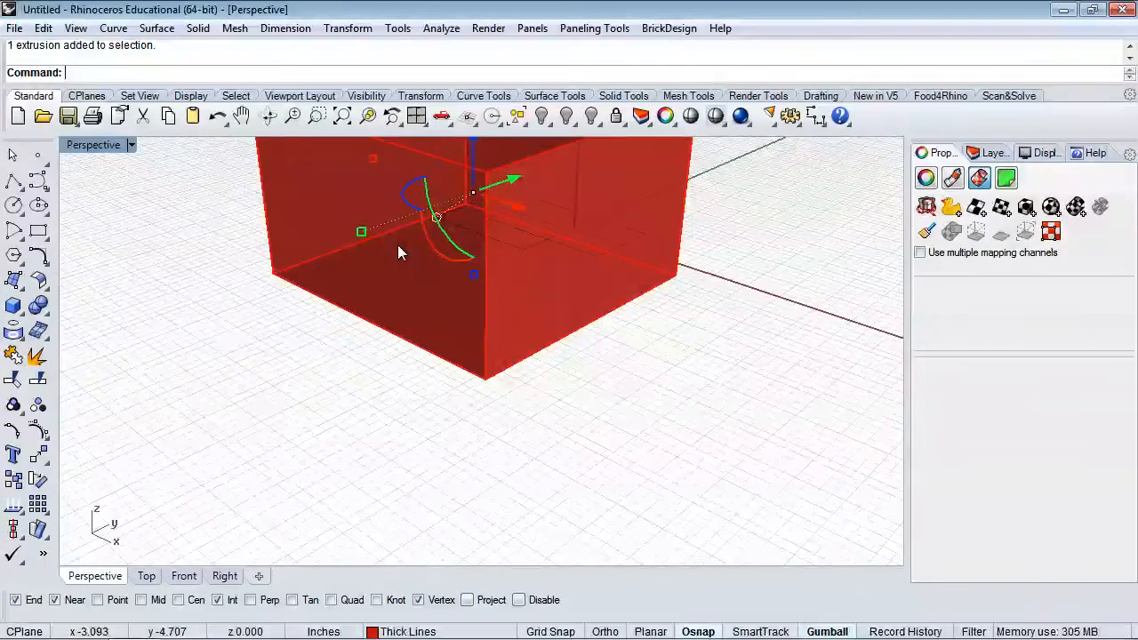
right_click_drag(398, 244, 396, 357, "shift")
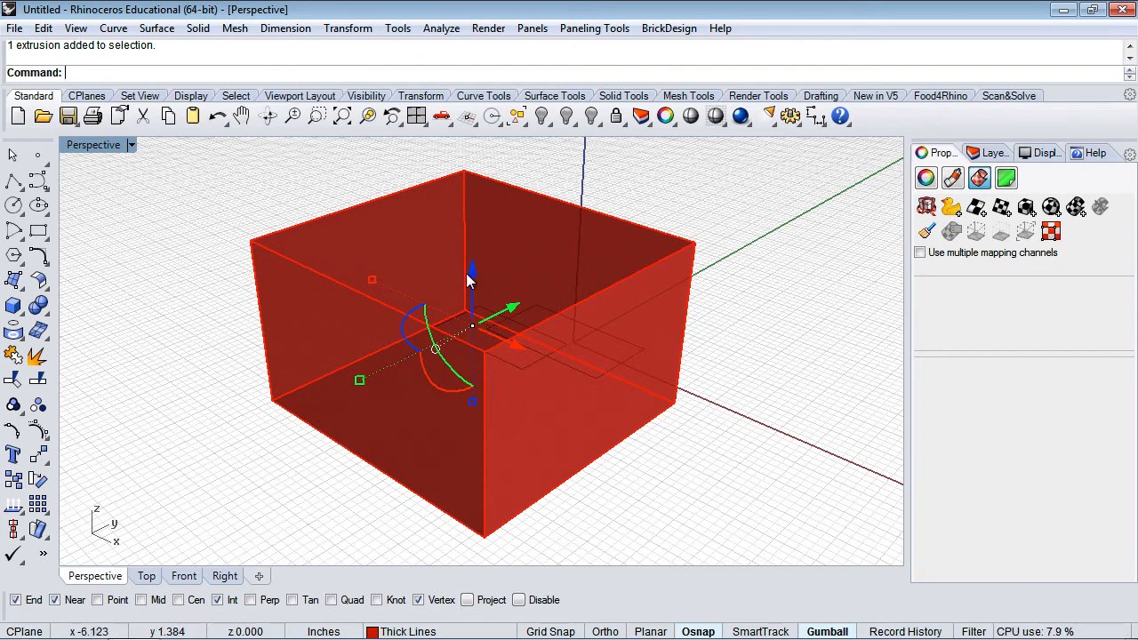
left_click_drag(472, 267, 470, 237)
left_click_drag(512, 282, 578, 290)
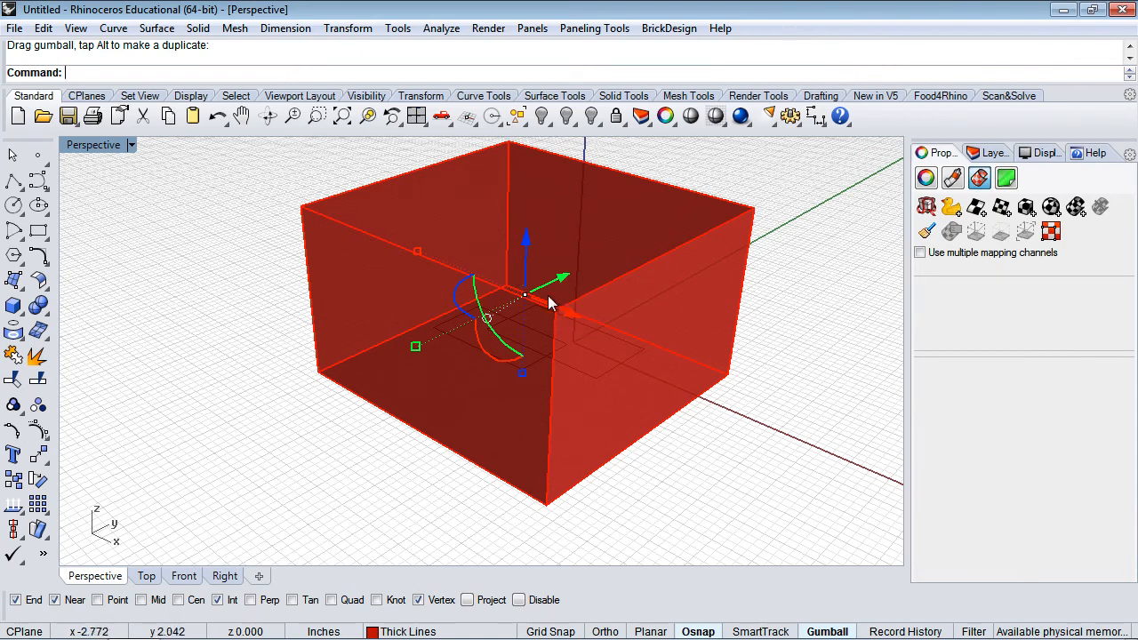
Shift the box within the Gumball's horizontal plane and inspect its position from below and above.
right_click_drag(622, 343, 631, 419)
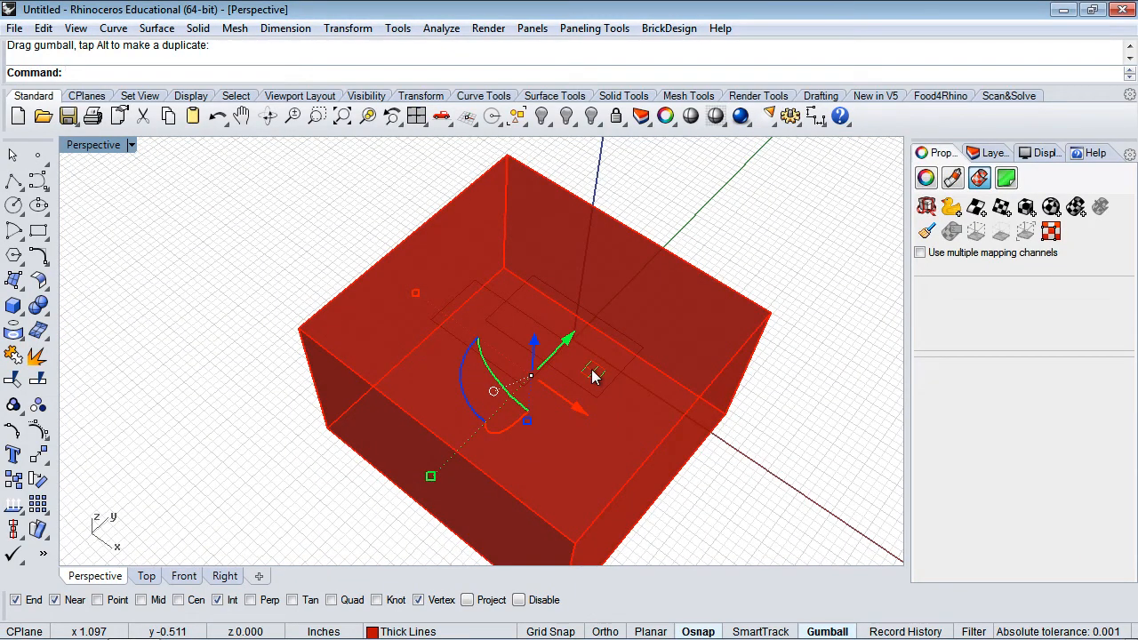
left_click_drag(593, 377, 560, 360)
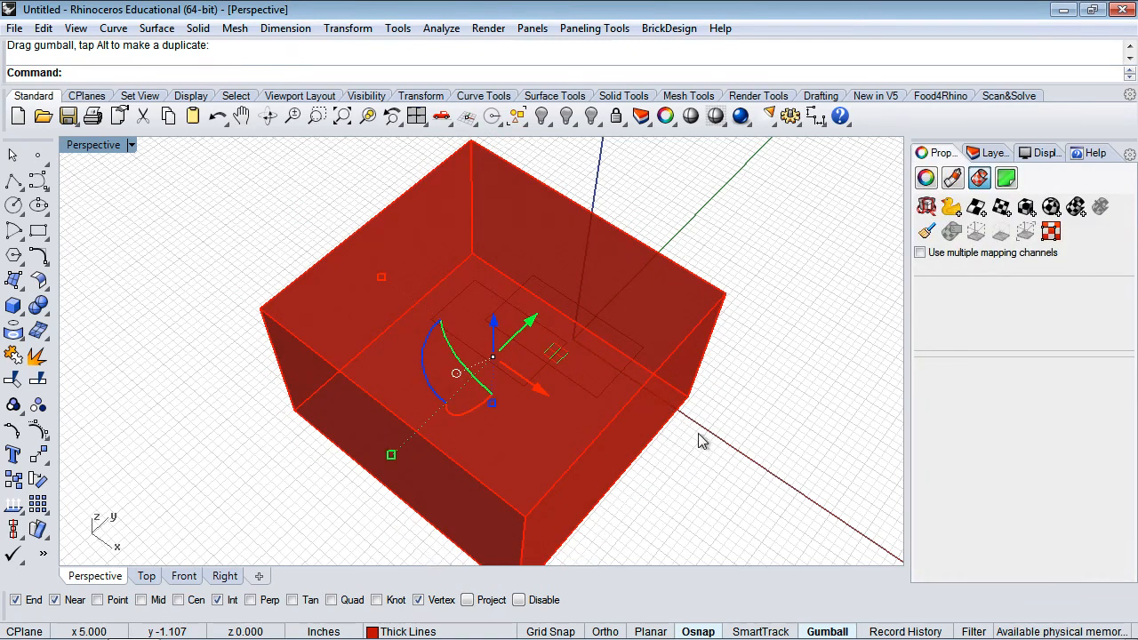
right_click_drag(698, 430, 660, 330)
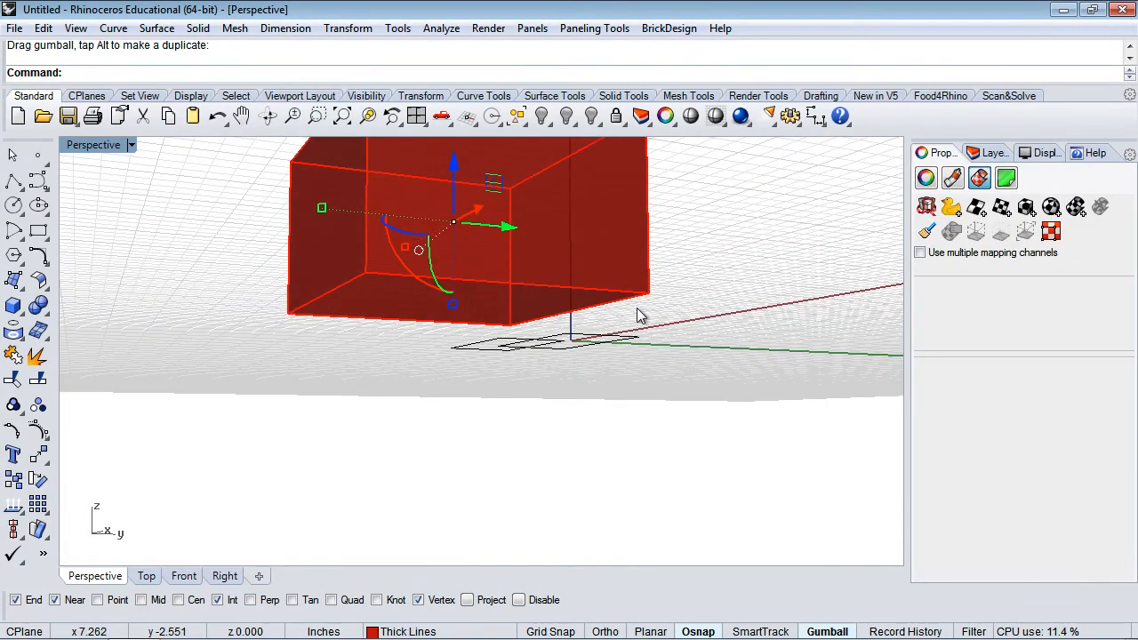
right_click_drag(662, 285, 735, 430)
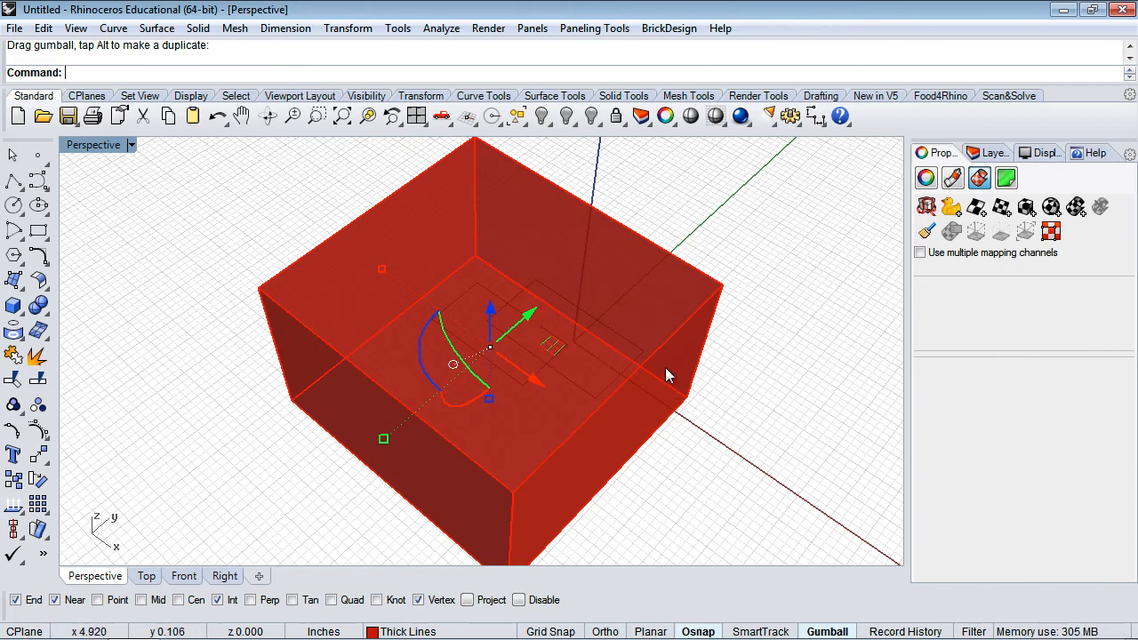
Rotate the selected box slightly about its vertical axis with the Gumball's rotation arc.
right_click_drag(667, 323, 661, 314)
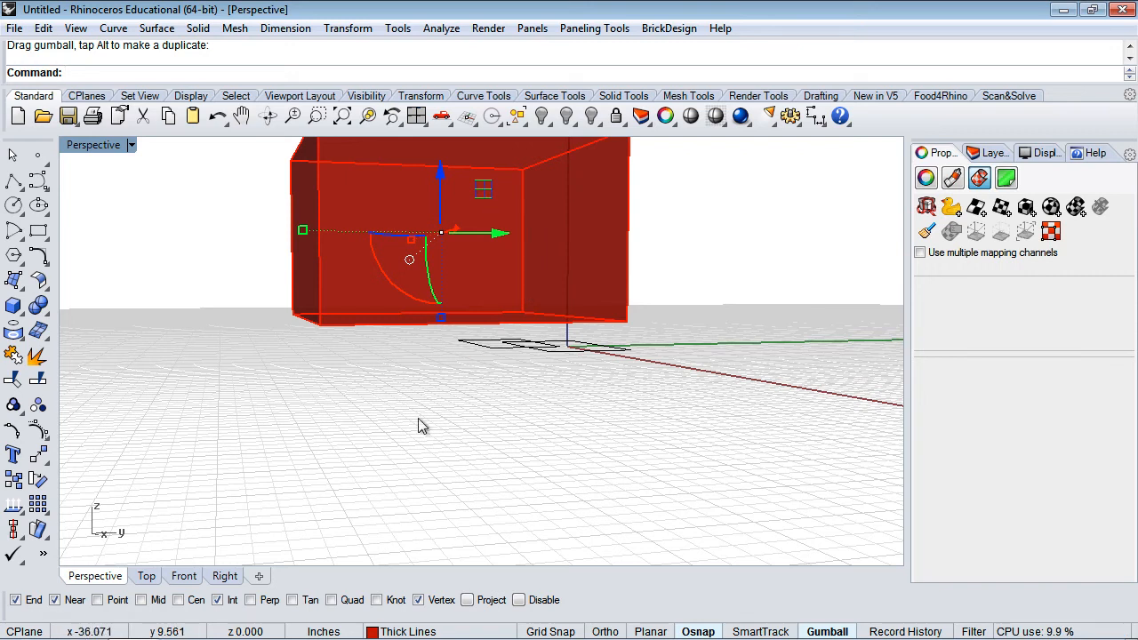
right_click_drag(440, 393, 475, 472)
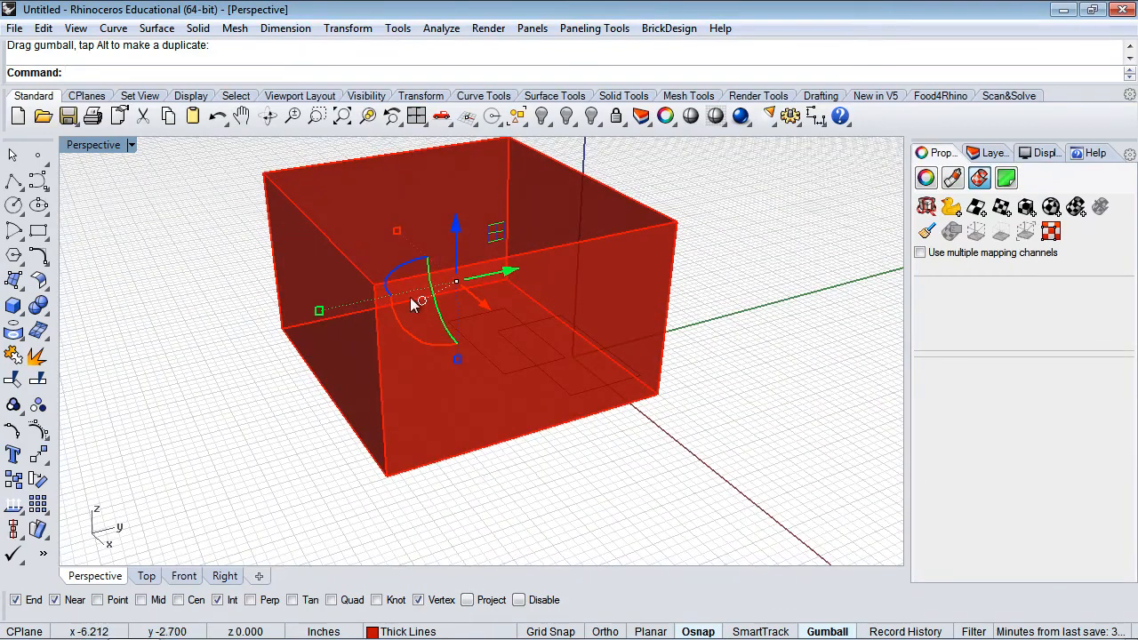
left_click_drag(402, 265, 390, 245)
mouse_move(389, 303)
left_mouse_down()
mouse_move(412, 329)
mouse_move(382, 308)
mouse_move(378, 286)
mouse_move(389, 304)
left_mouse_up()
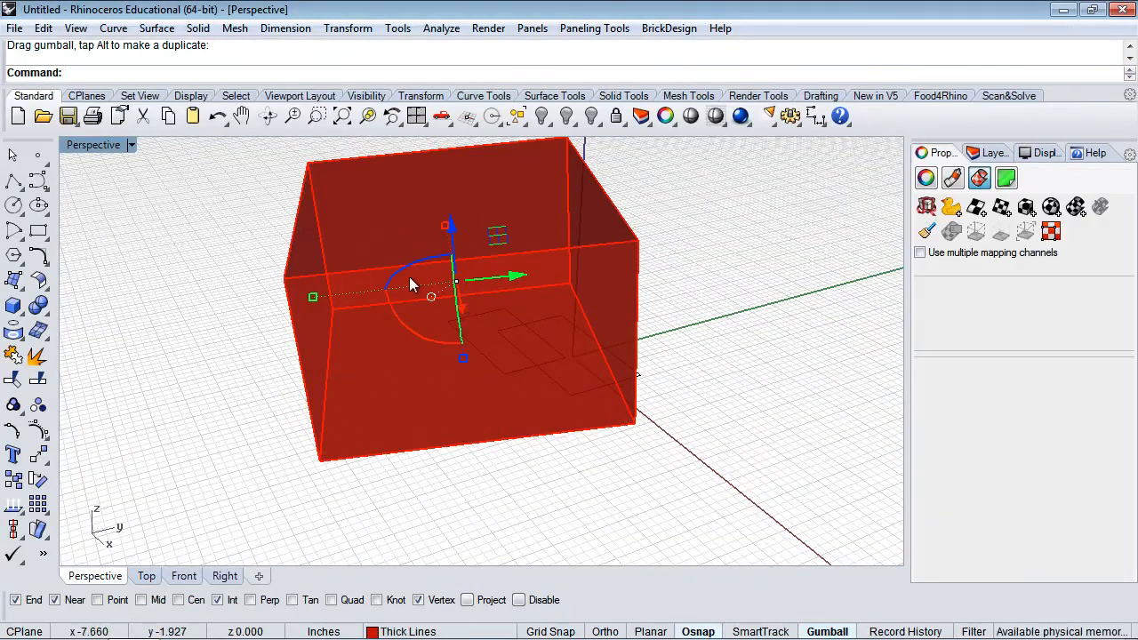
Raise the box exactly 3 inches along the Gumball's vertical axis by entering the distance.
left_click(452, 232)
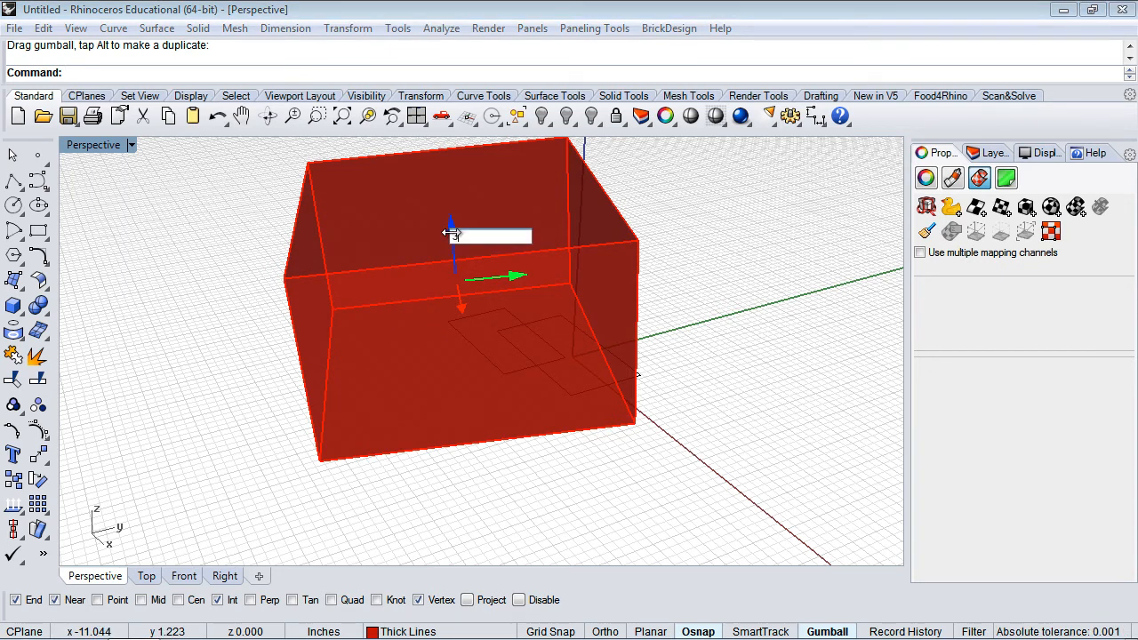
type("3")
key("Return")
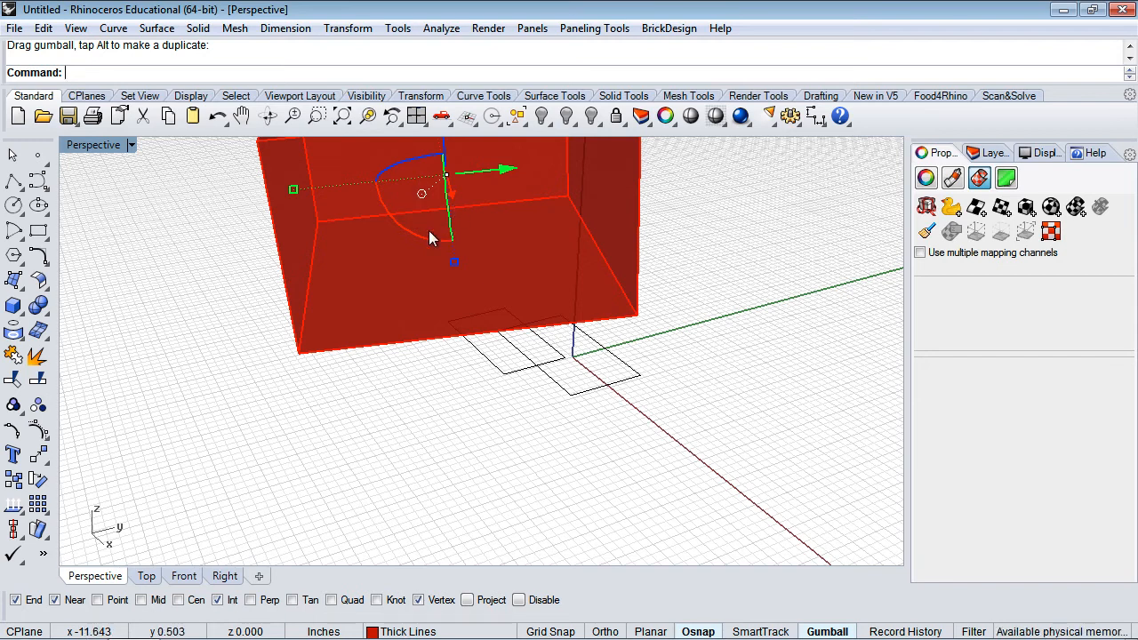
Stretch the box slightly along its Y, X and Z directions with the Gumball's scale handles.
right_click_drag(454, 398, 540, 463)
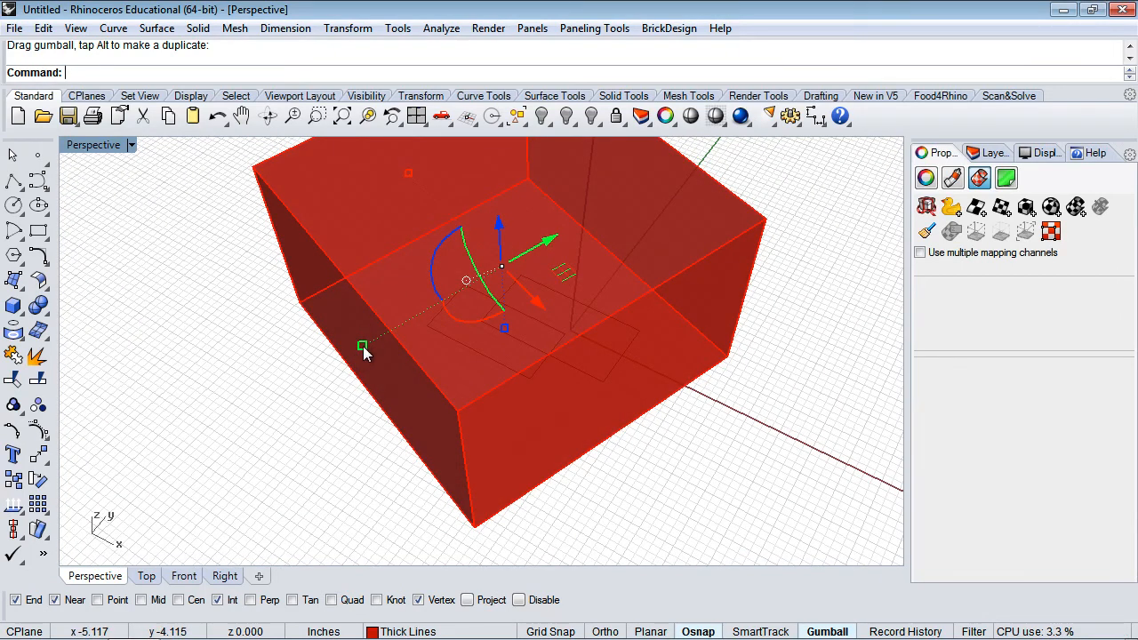
mouse_move(362, 351)
left_mouse_down()
mouse_move(427, 323)
mouse_move(344, 357)
left_mouse_up()
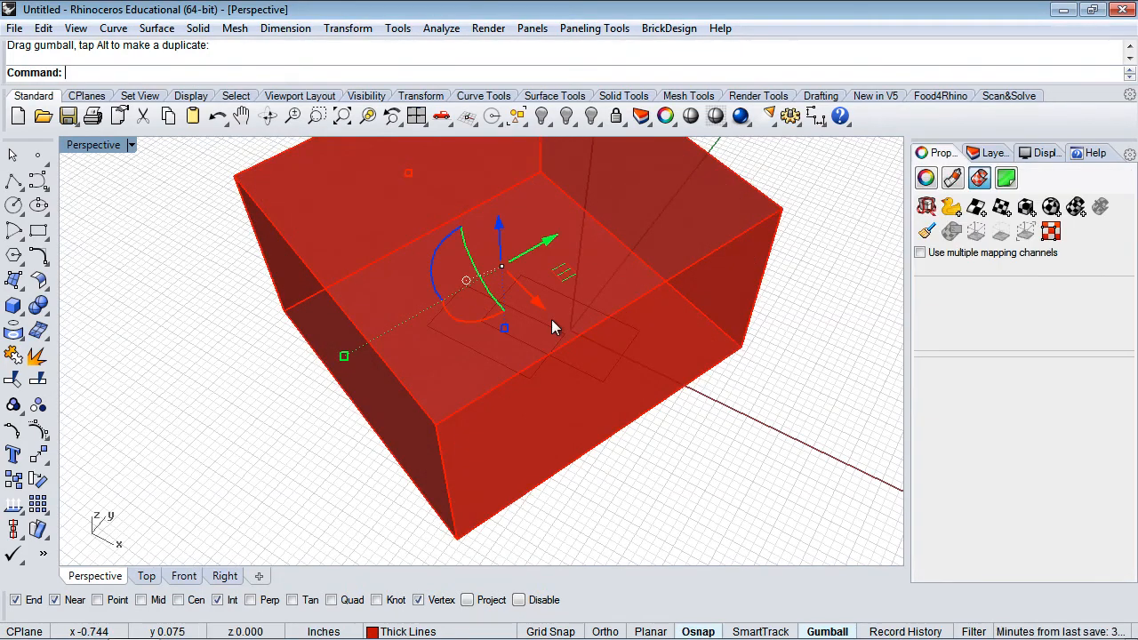
mouse_move(408, 172)
left_mouse_down()
mouse_move(427, 188)
mouse_move(404, 169)
left_mouse_up()
mouse_move(504, 328)
left_mouse_down()
mouse_move(503, 312)
mouse_move(502, 346)
left_mouse_up()
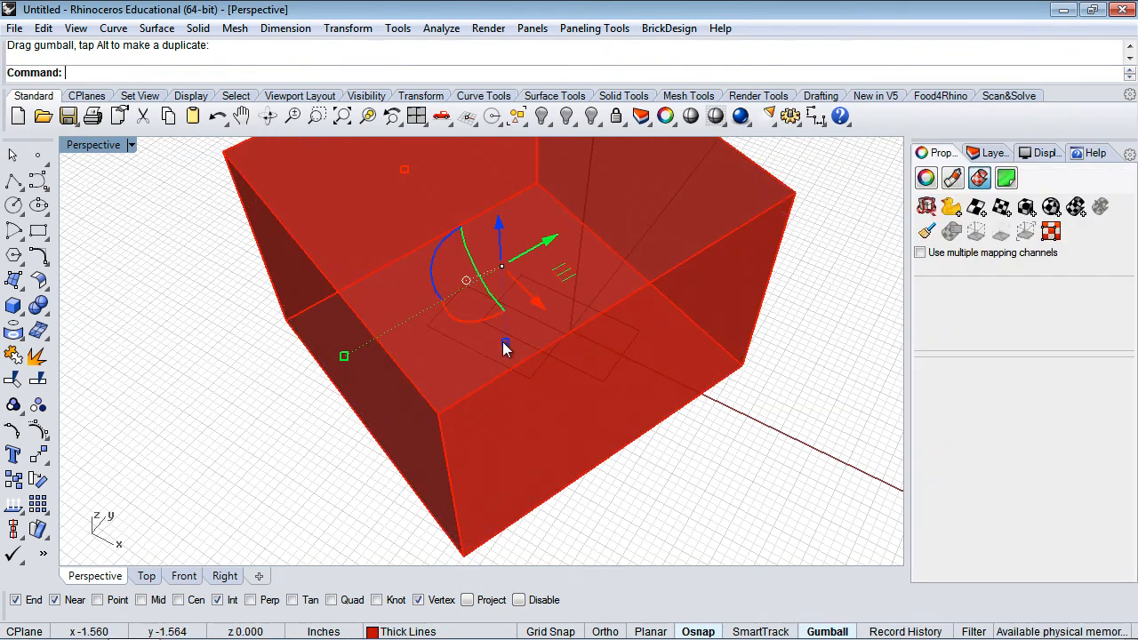
Try to relocate the Gumball to the box's near top corner with its X axis along the adjoining top edge.
left_click(464, 281)
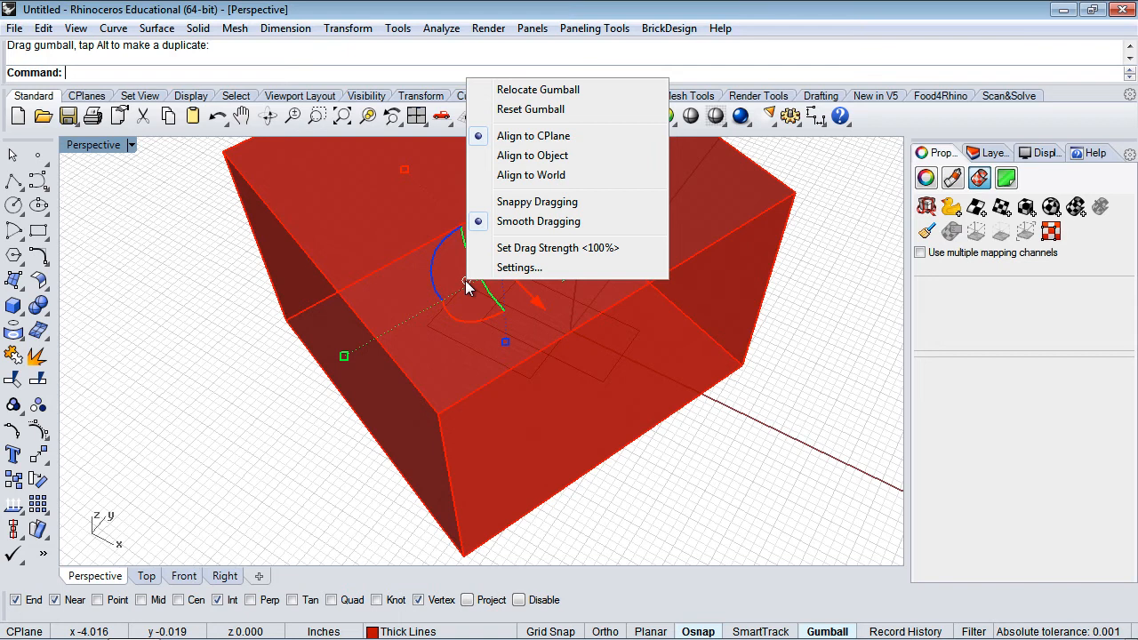
left_click(535, 91)
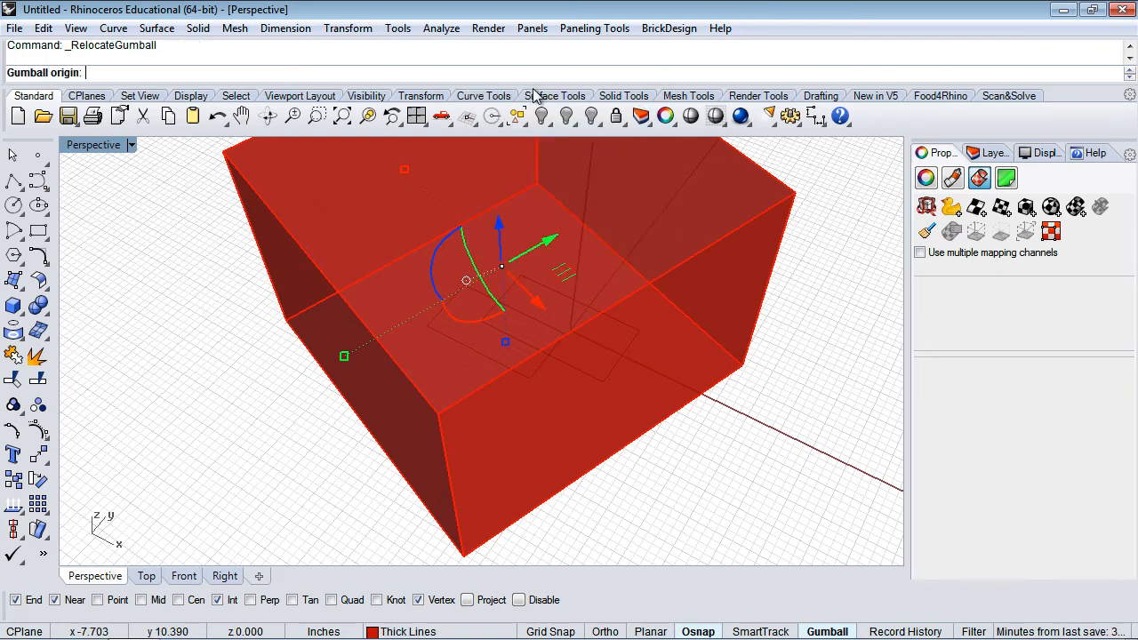
left_click(436, 413)
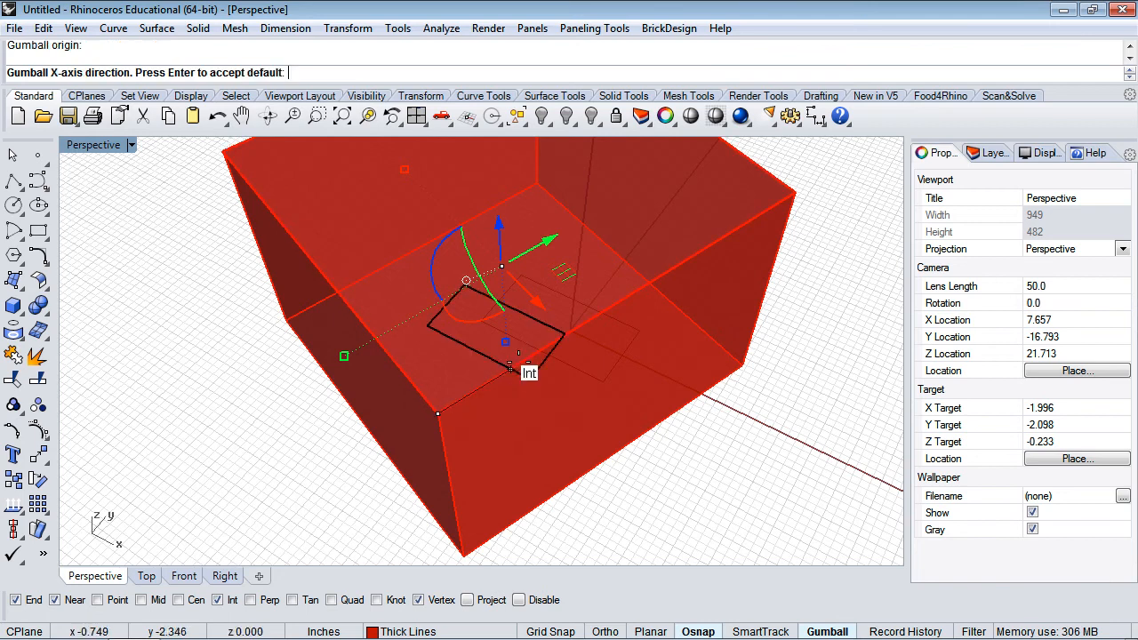
left_click(222, 152)
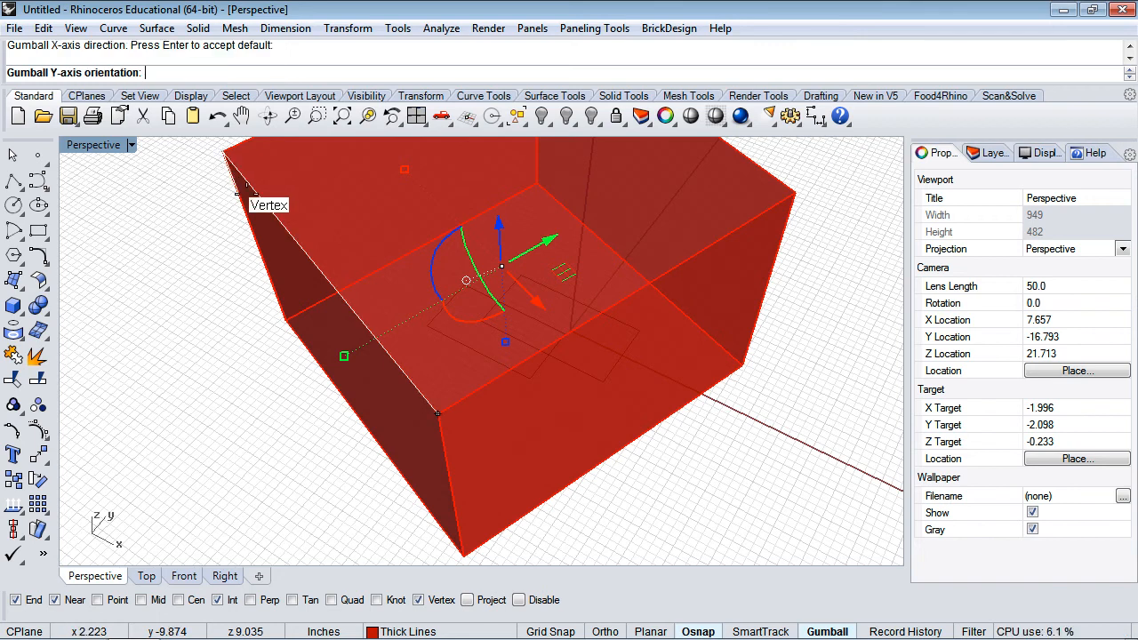
left_click(244, 191)
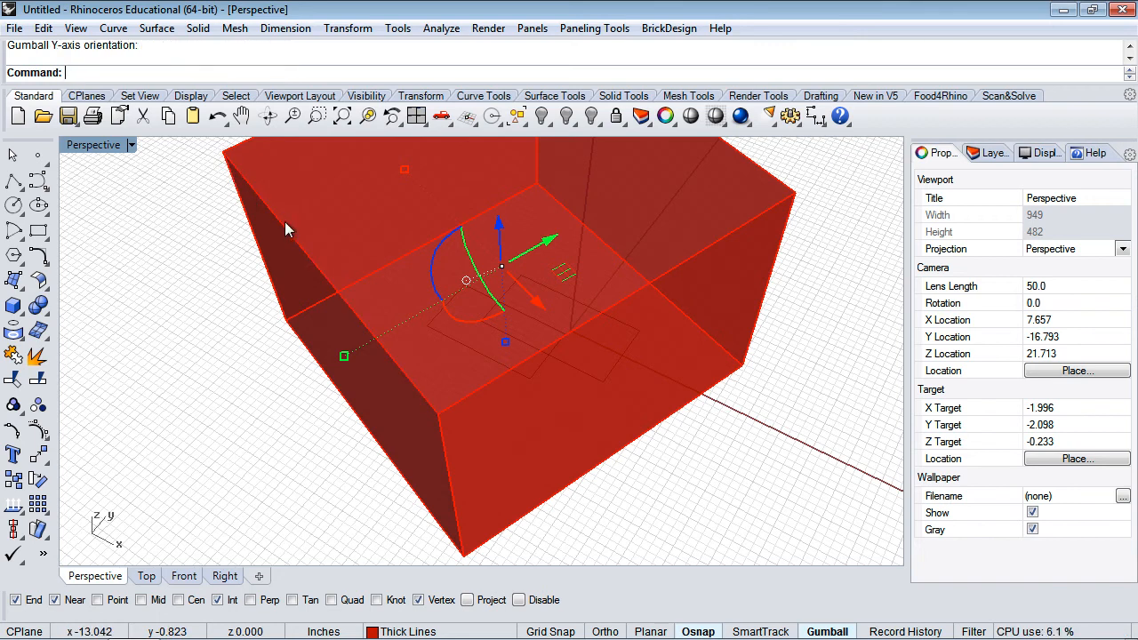
Examine the Gumball's alignment and dragging options for the box and dismiss them.
right_click_drag(289, 284, 295, 366, "shift")
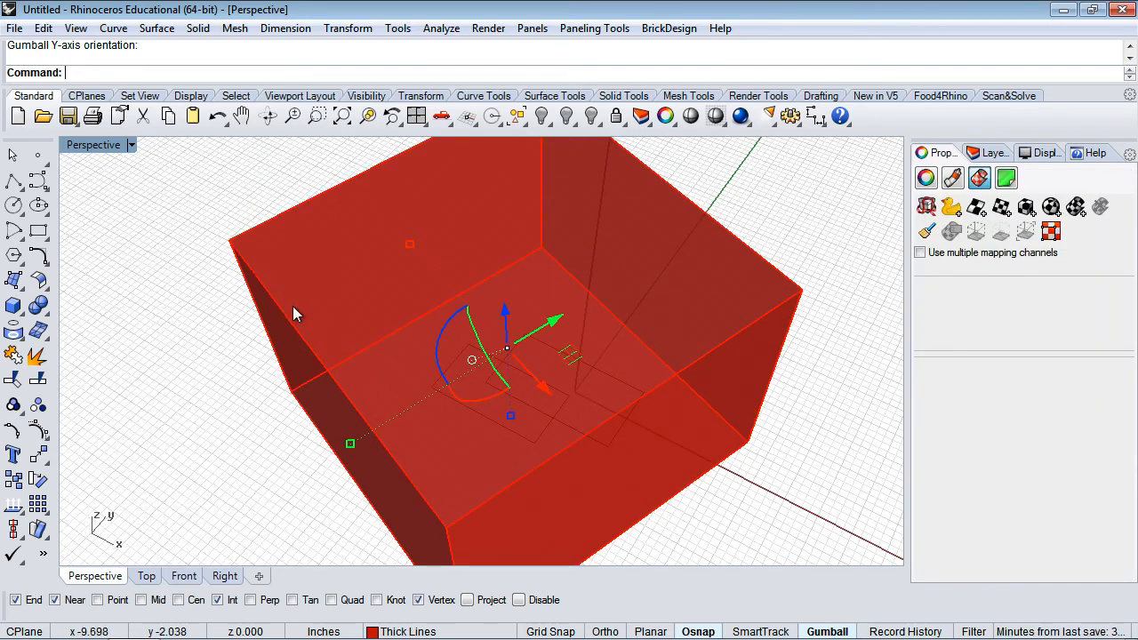
mouse_move(303, 313)
right_mouse_down()
mouse_move(356, 287)
mouse_move(311, 296)
right_mouse_up()
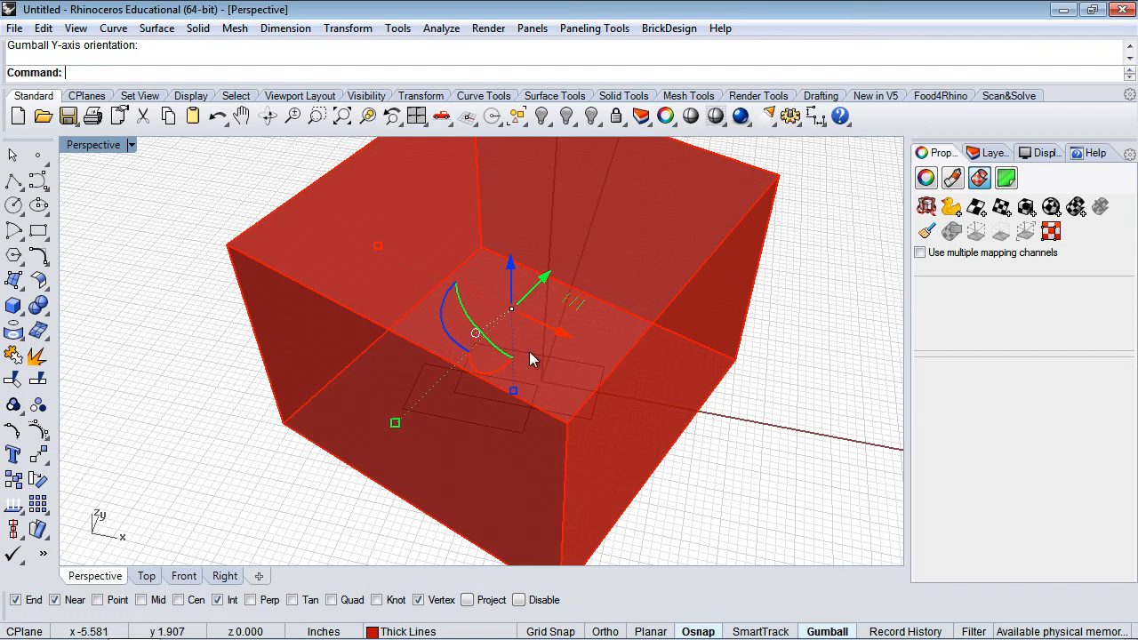
left_click(475, 334)
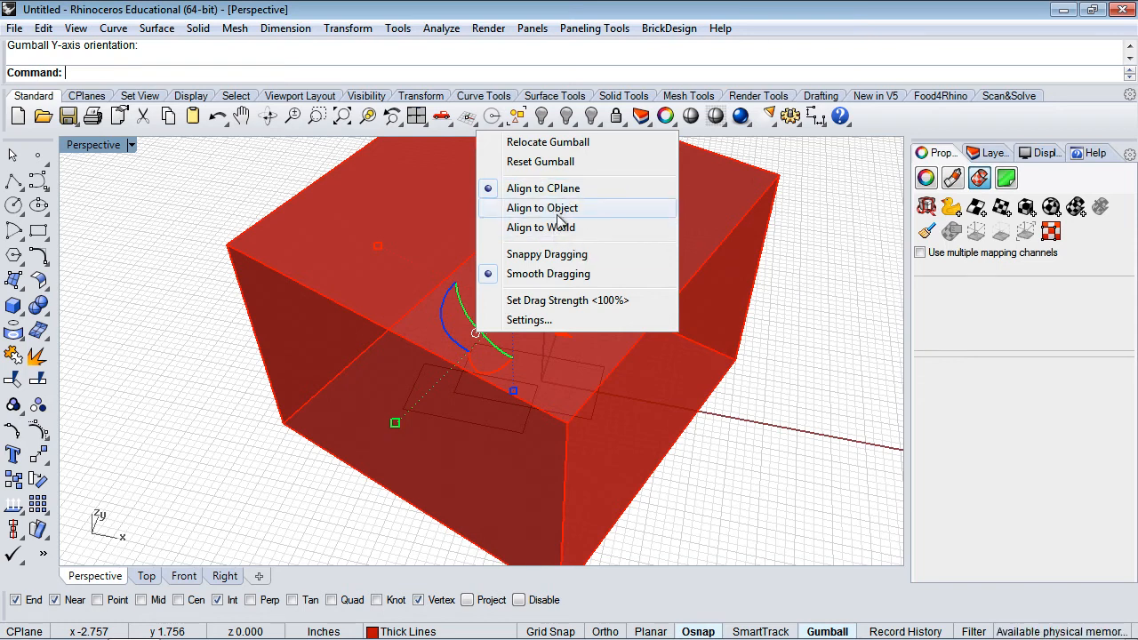
left_click(812, 261)
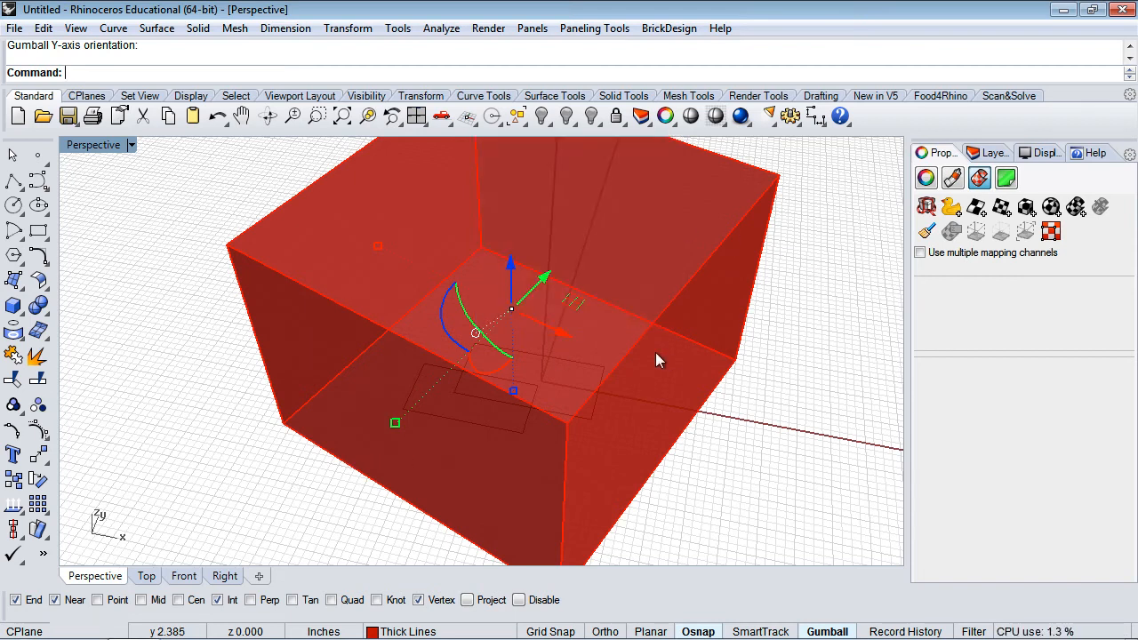
Draw a degree 2 S-shaped control point curve with four points on the grid in front of the box.
scroll(608, 313, "down", 20)
scroll(607, 313, "up", 20)
scroll(608, 312, "down", 18)
scroll(607, 312, "down", 2)
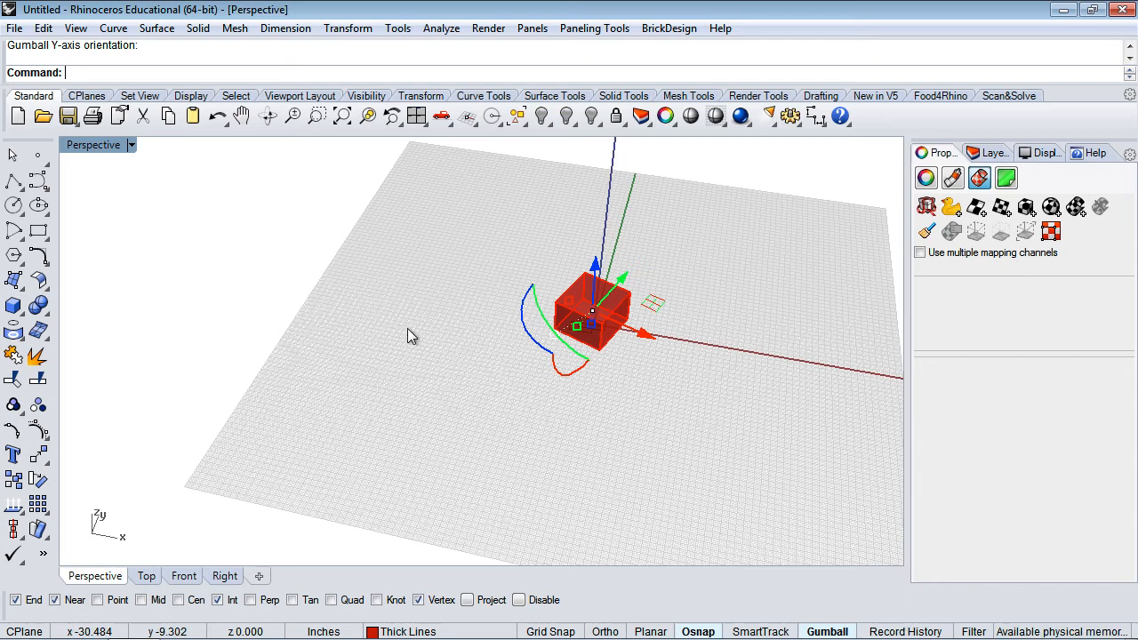
left_click(37, 182)
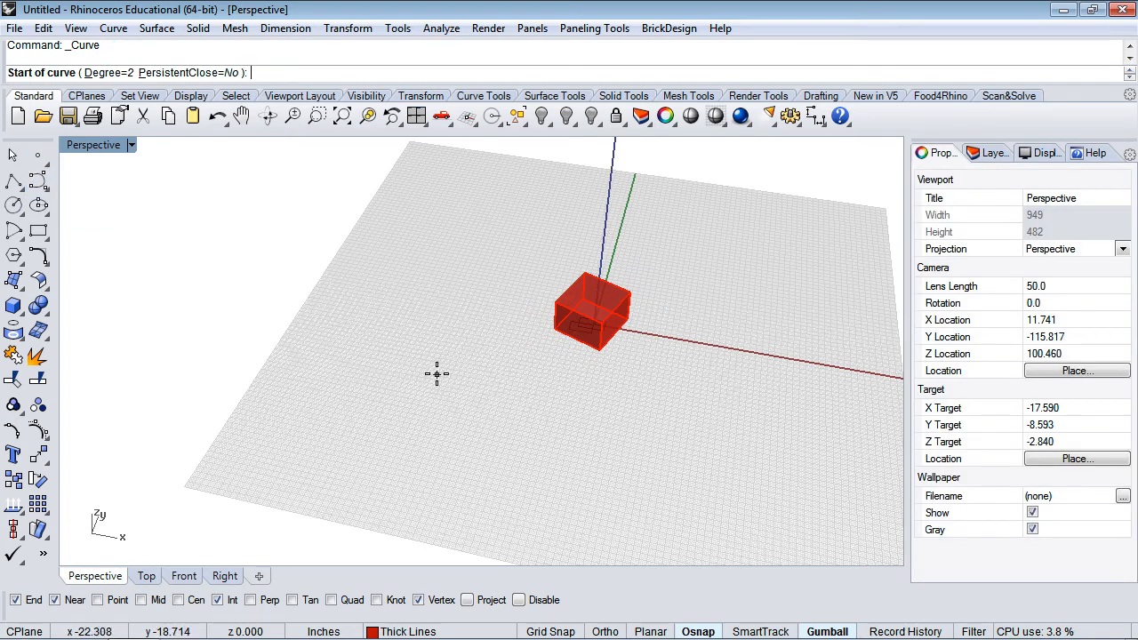
left_click(394, 375)
left_click(507, 379)
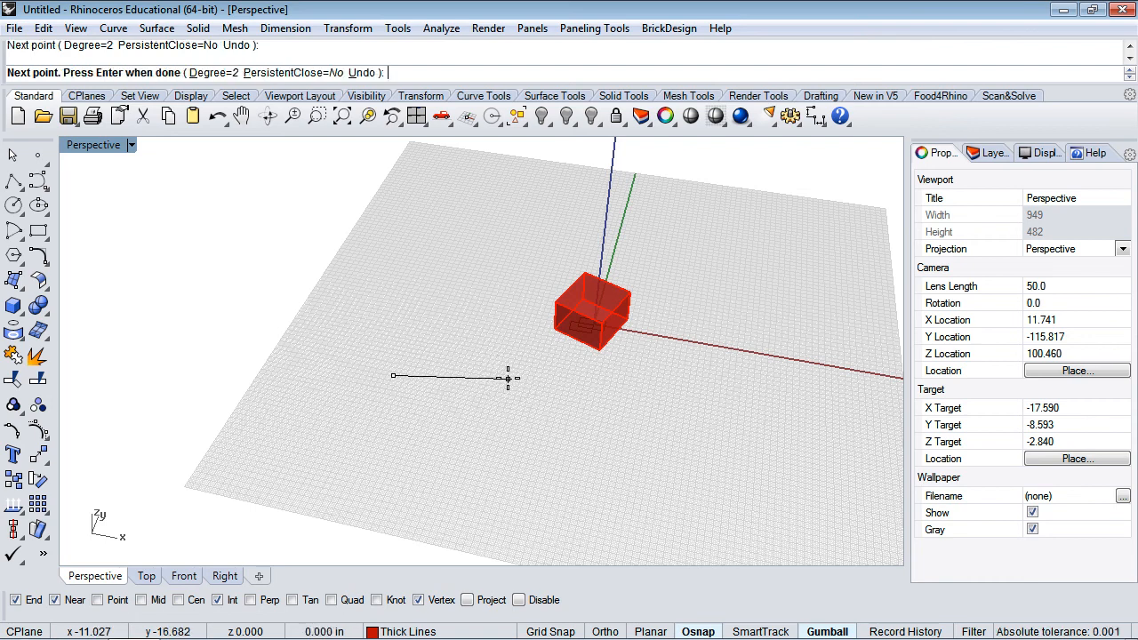
left_click(587, 493)
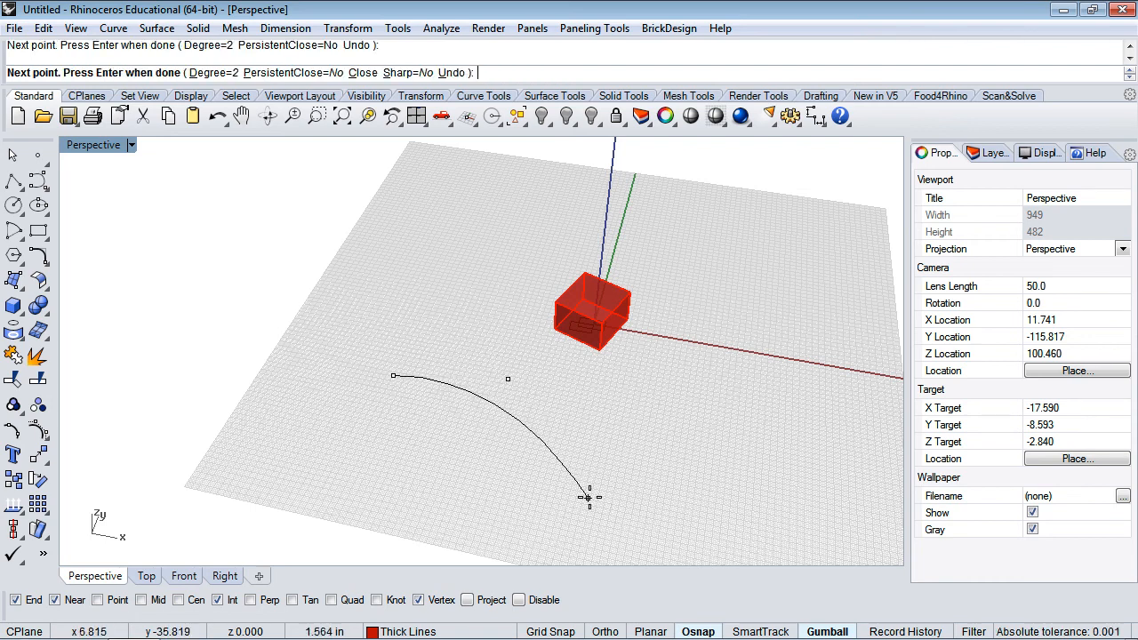
left_click(696, 476)
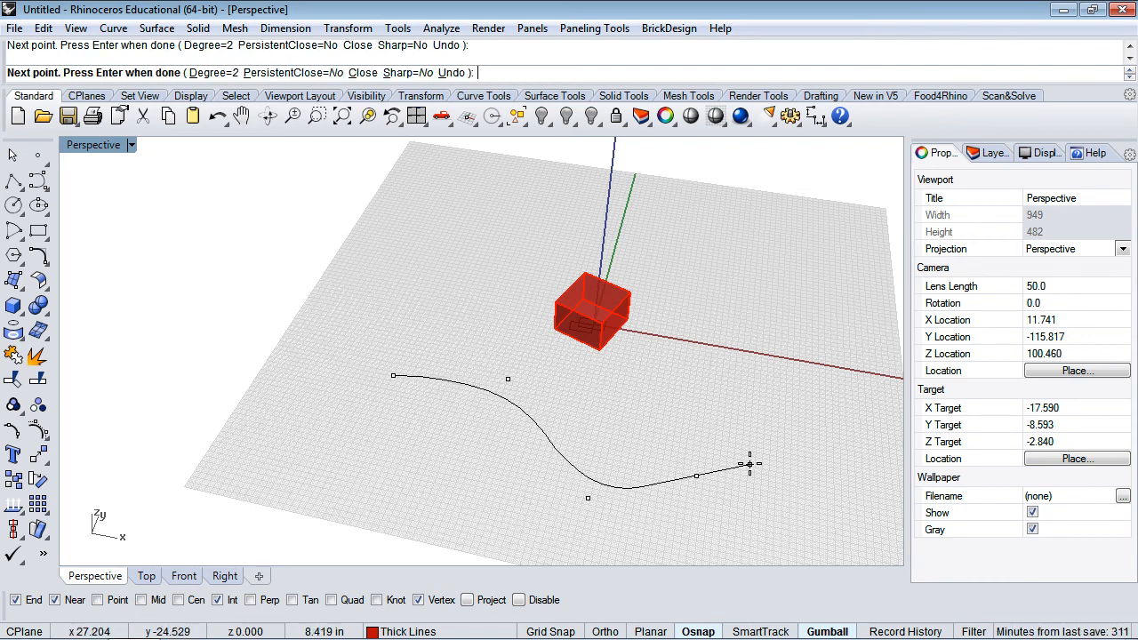
key("Return")
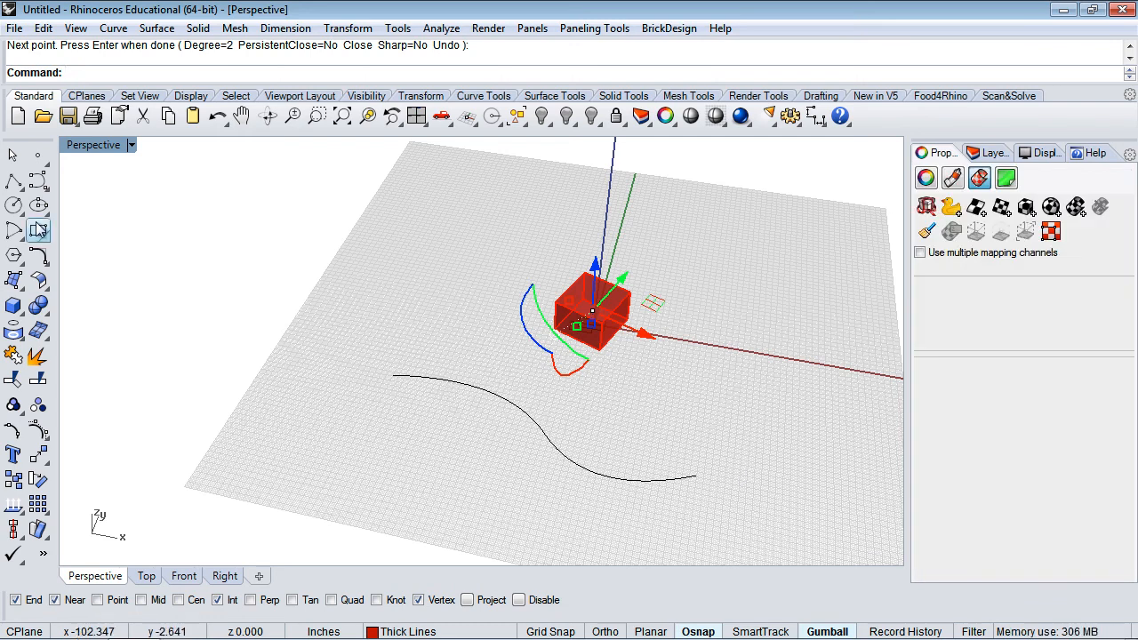
Draw a second four-point degree 2 curve in front of the first one, running roughly alongside it.
left_click(38, 180)
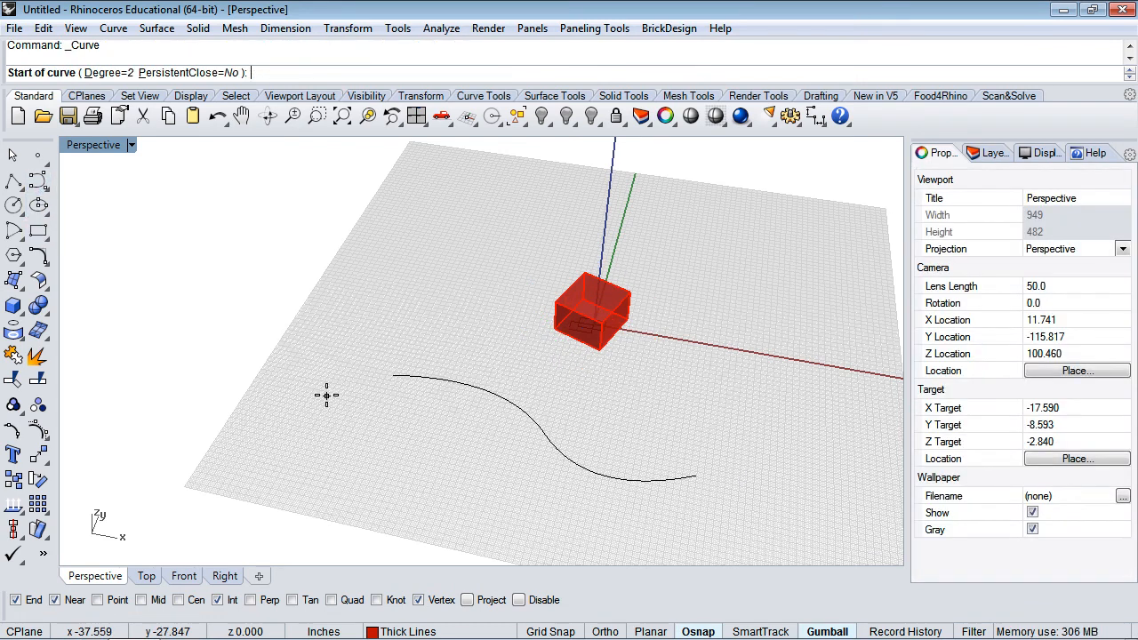
left_click(326, 396)
left_click(376, 474)
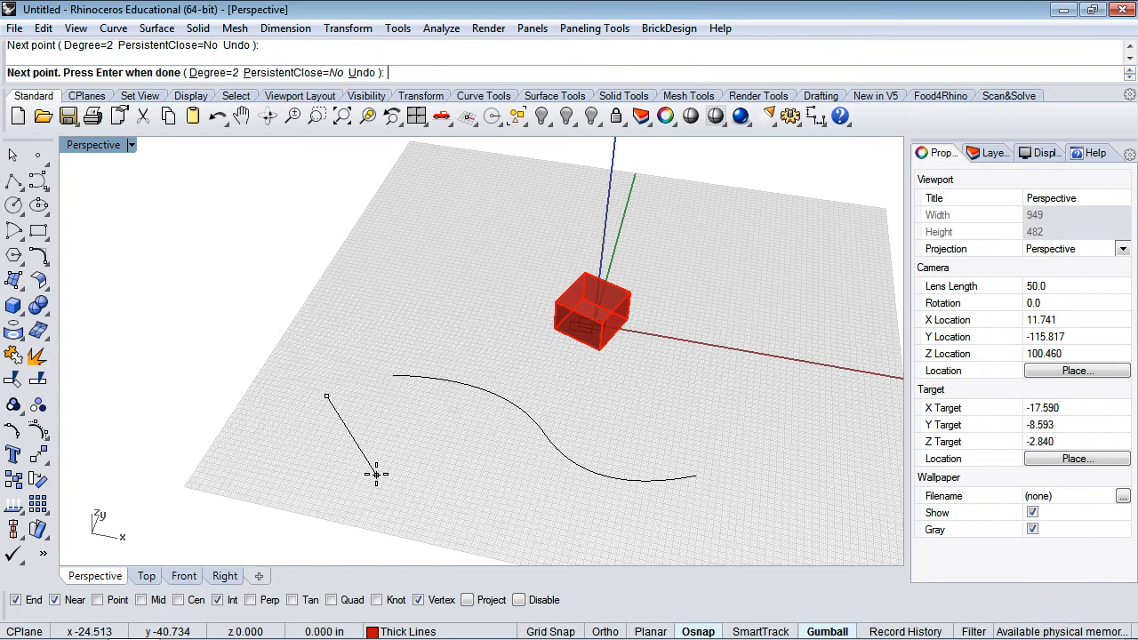
left_click(525, 484)
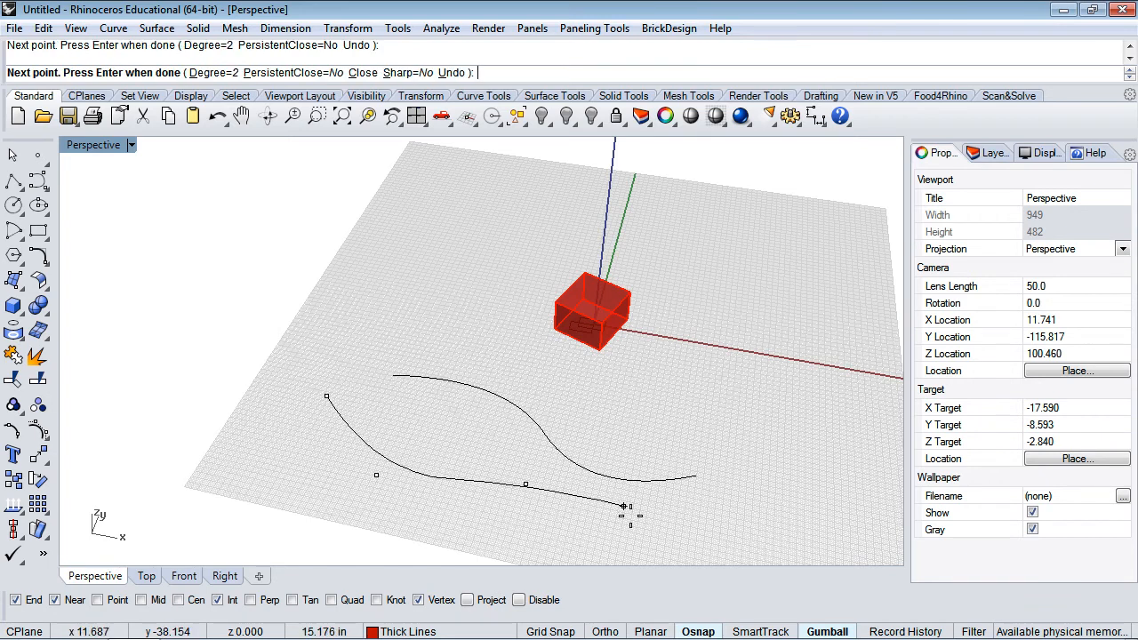
left_click(639, 533)
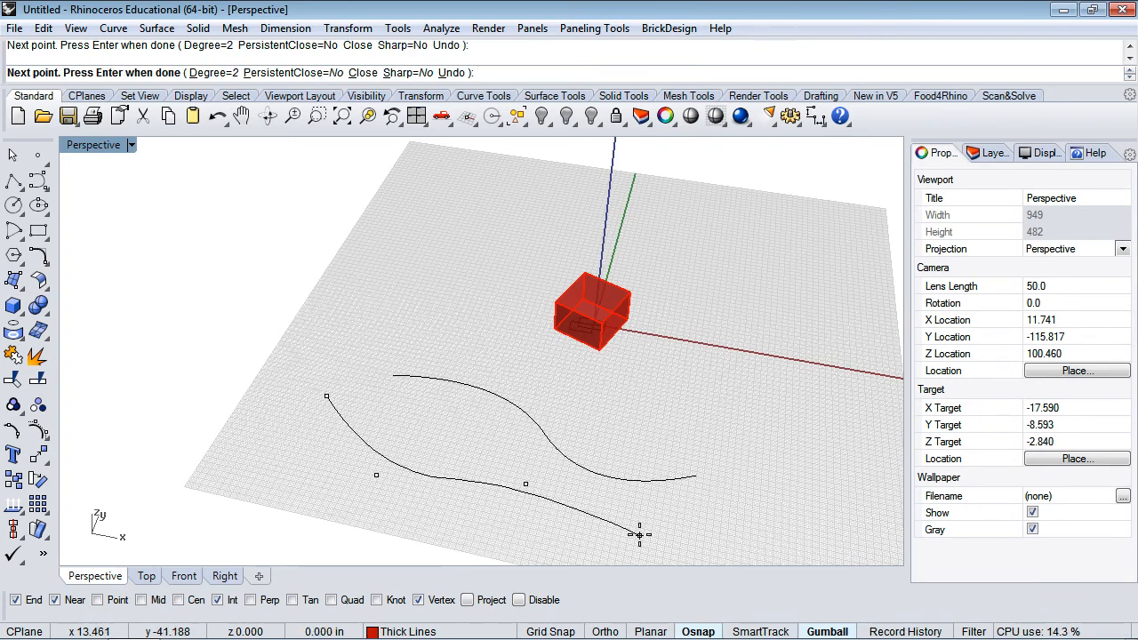
key("Return")
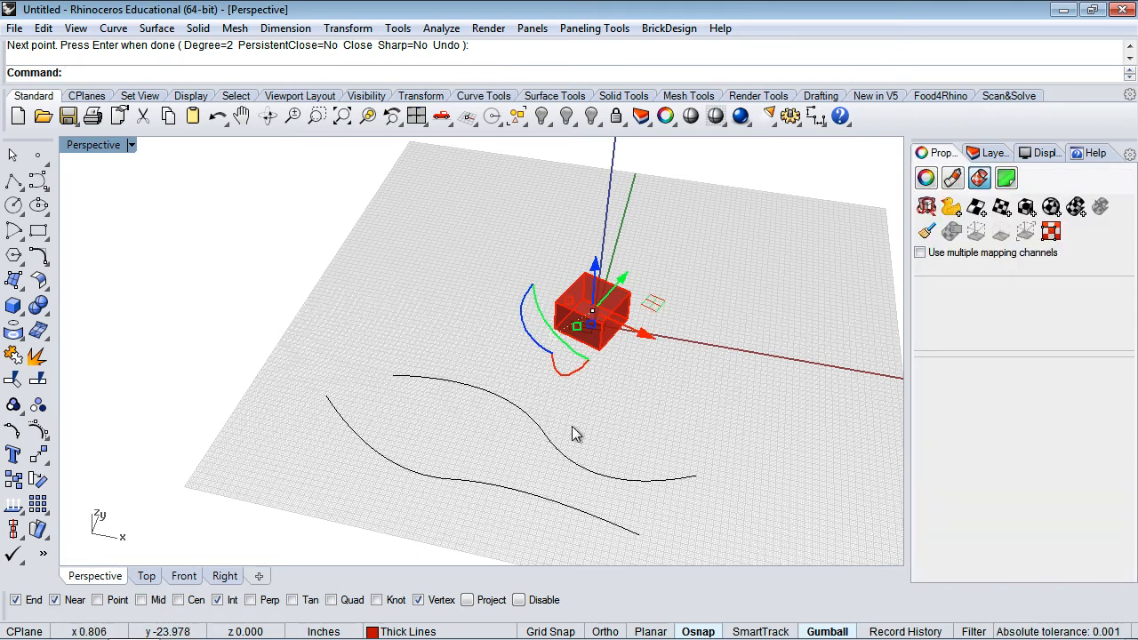
Turn on control points for the curve nearer the box and raise its second point vertically with the Gumball into a hump.
scroll(572, 428, "down", 15)
scroll(572, 427, "up", 18)
scroll(572, 427, "down", 5)
scroll(573, 434, "down", 2)
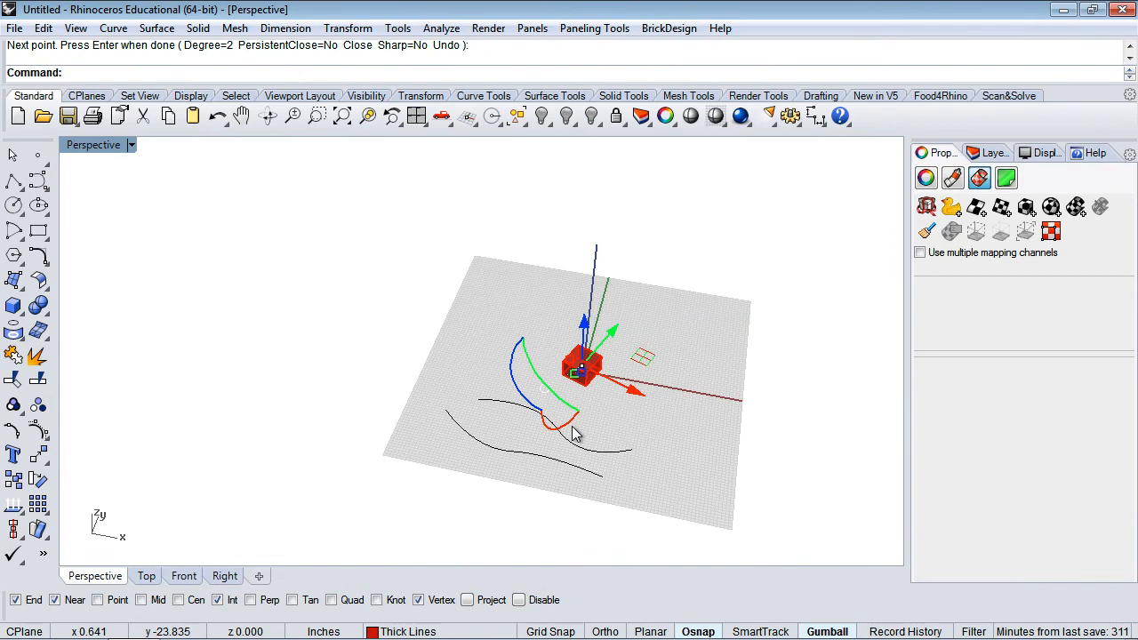
right_click_drag(572, 434, 558, 311)
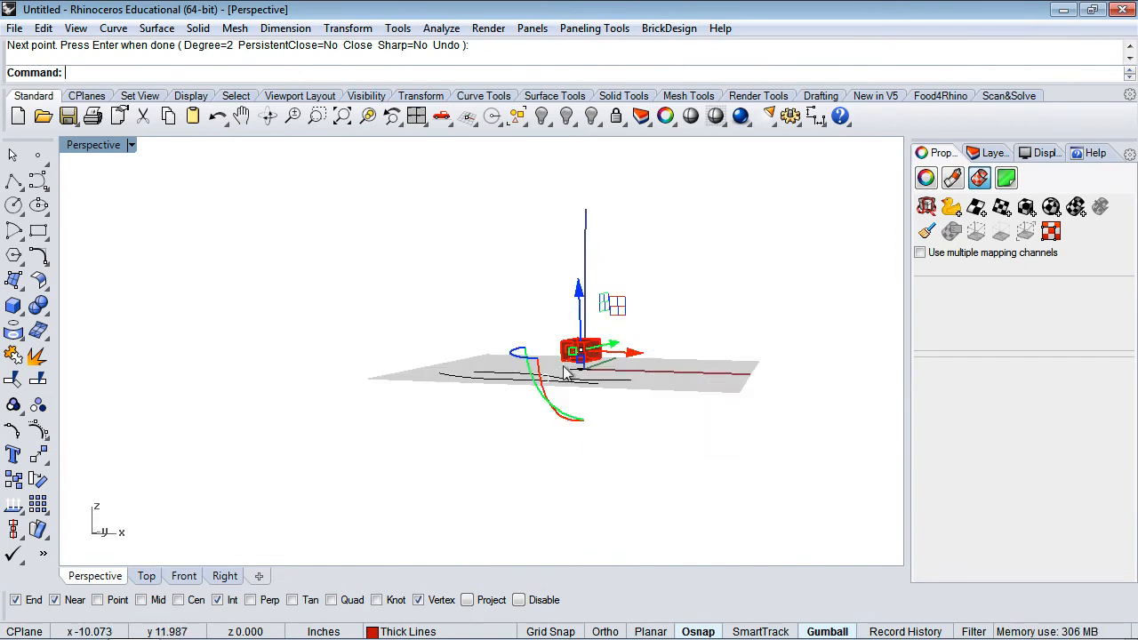
scroll(566, 364, "up", 5)
scroll(566, 363, "down", 5)
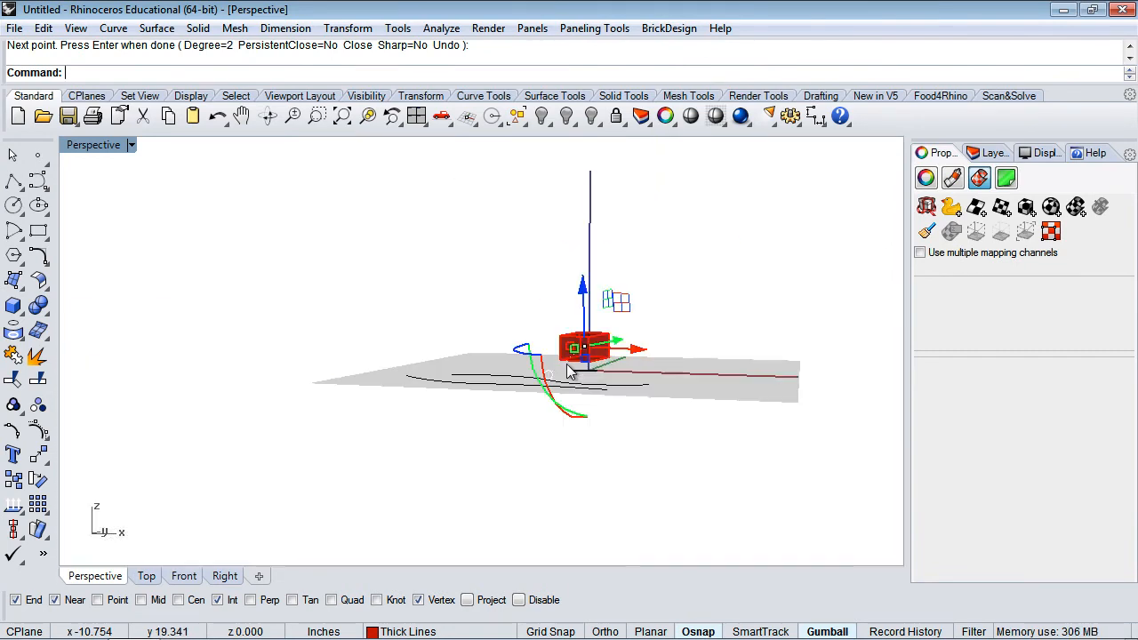
left_click(618, 383)
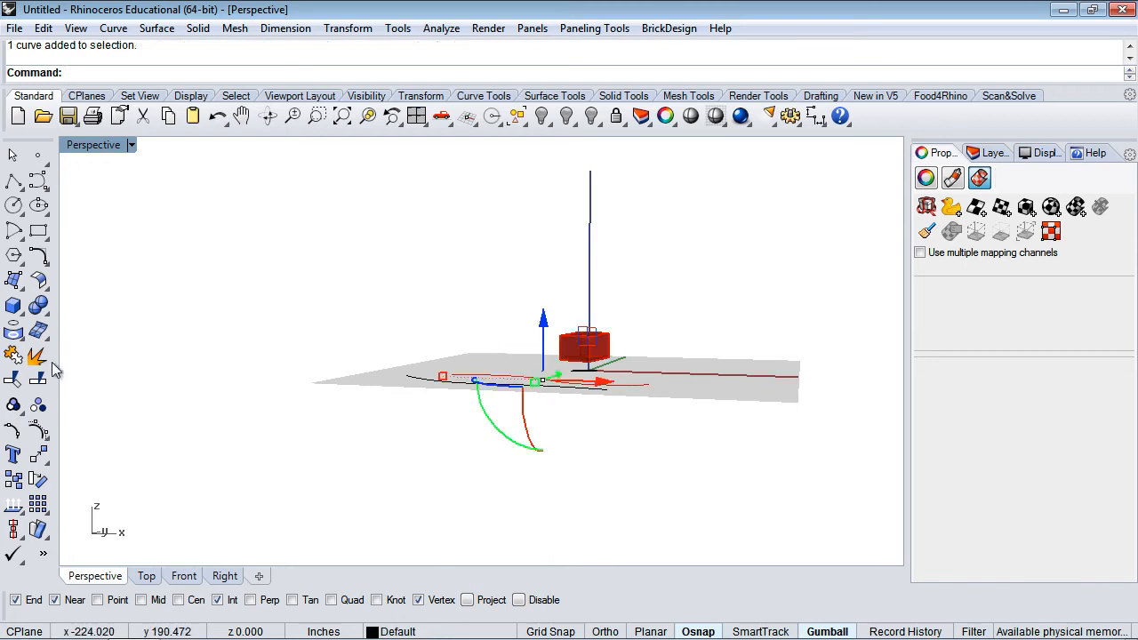
left_click(37, 436)
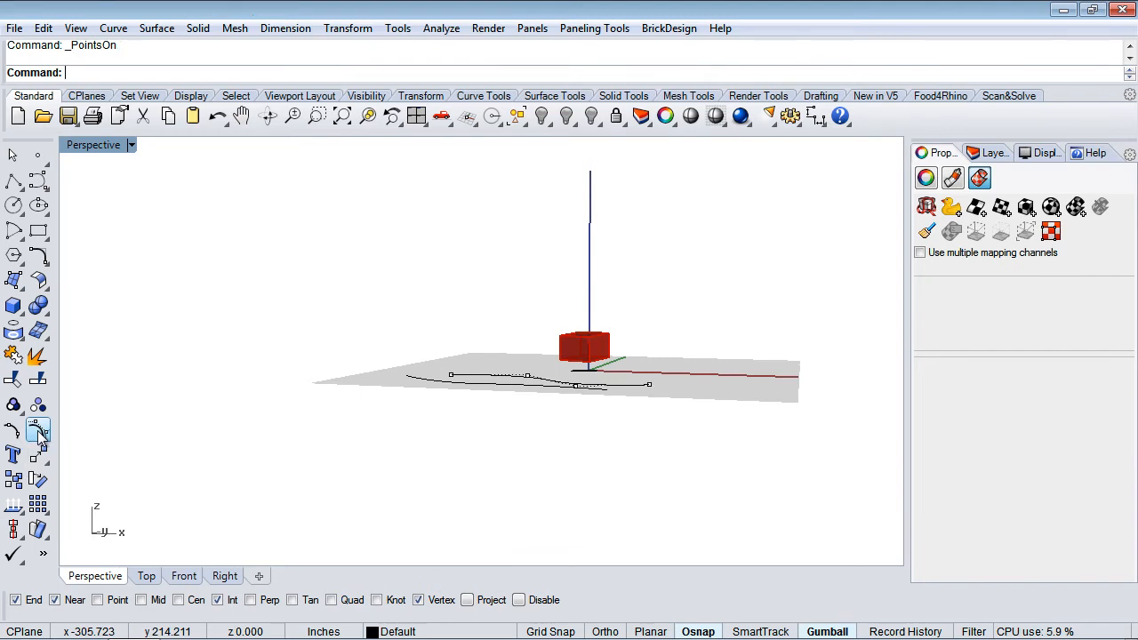
left_click(528, 376)
left_click_drag(525, 320, 527, 259)
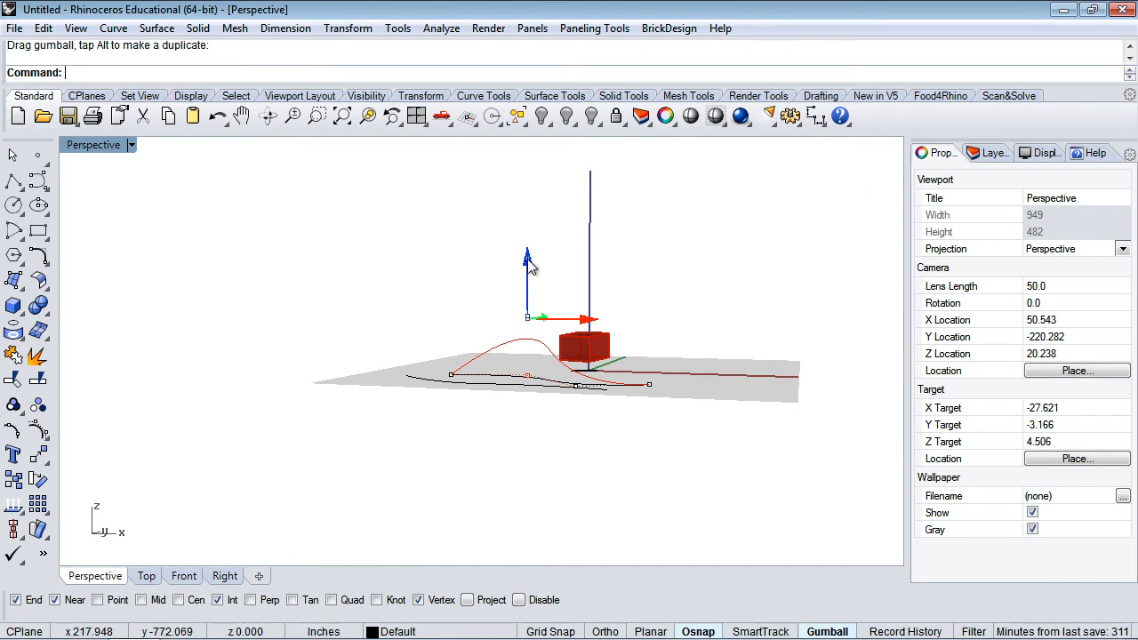
Show edit points on the curve farther from the box, lower the curve with the Gumball, and pull its second point further down.
left_click(479, 382)
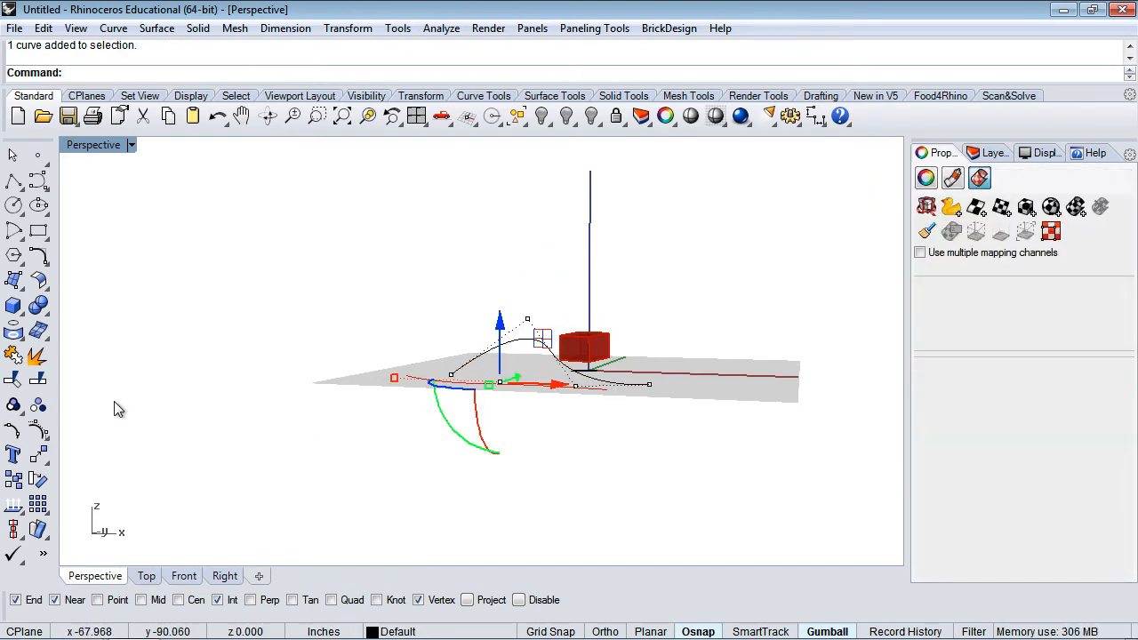
left_click(13, 431)
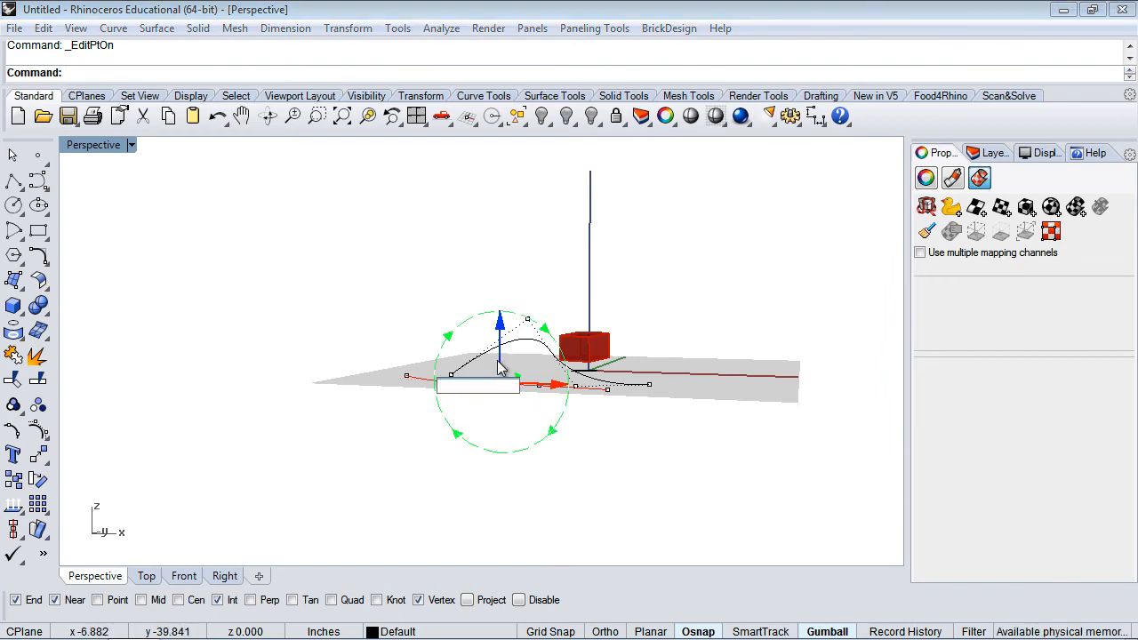
left_click_drag(499, 329, 444, 418)
left_click(442, 412)
left_click_drag(441, 351, 439, 384)
key("Escape")
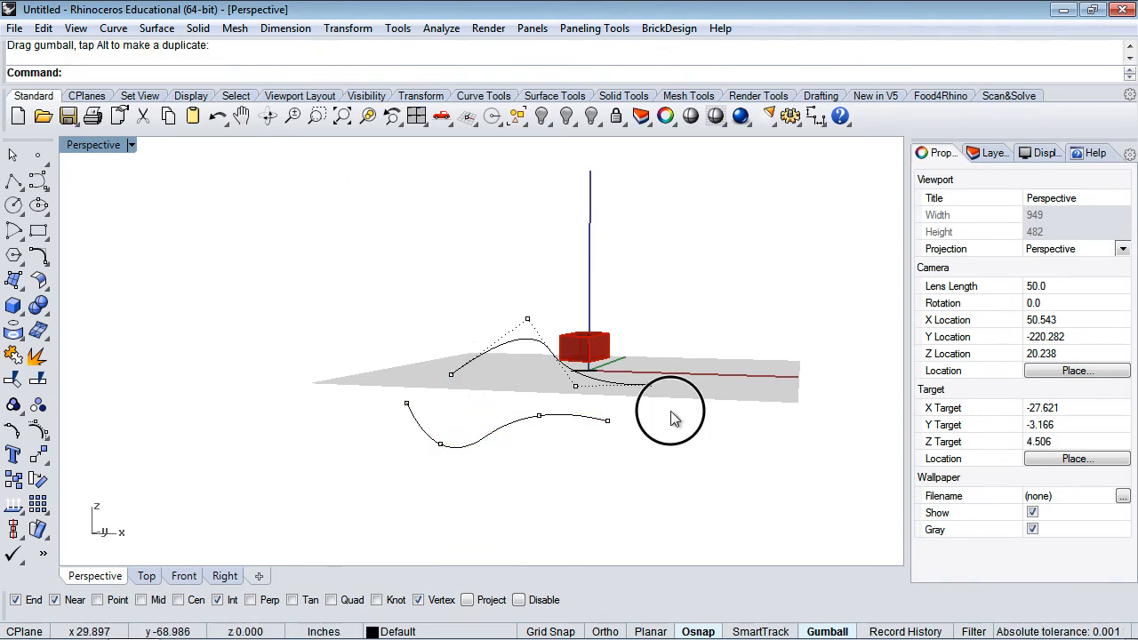
Try to bridge the start points of the two curves with a polyline, and delete it.
right_click_drag(672, 436, 592, 477)
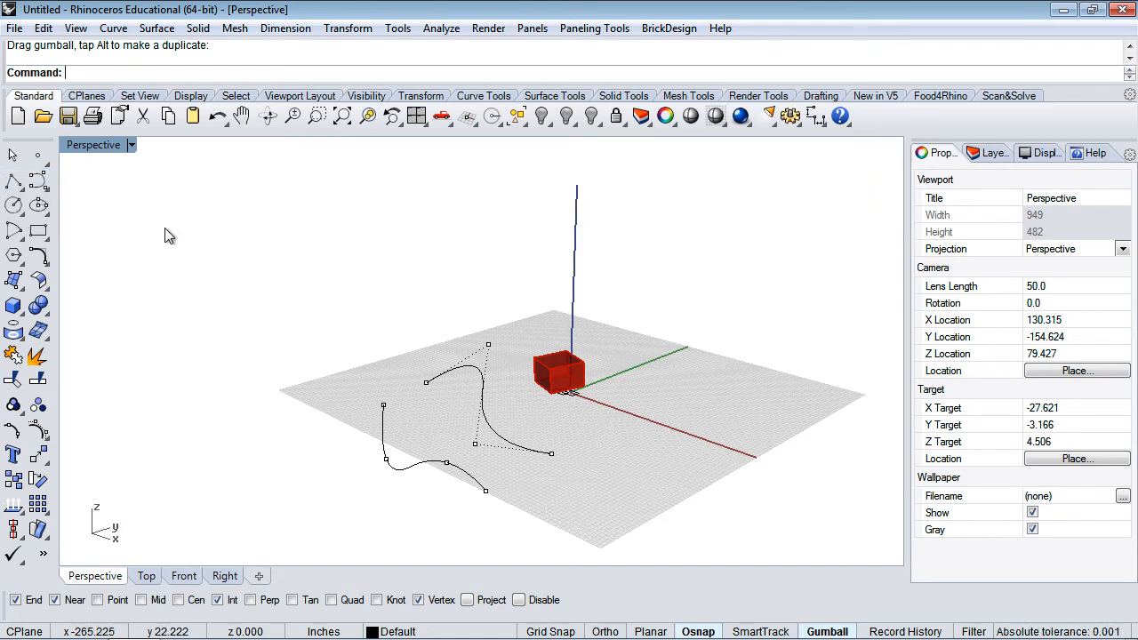
left_click(14, 182)
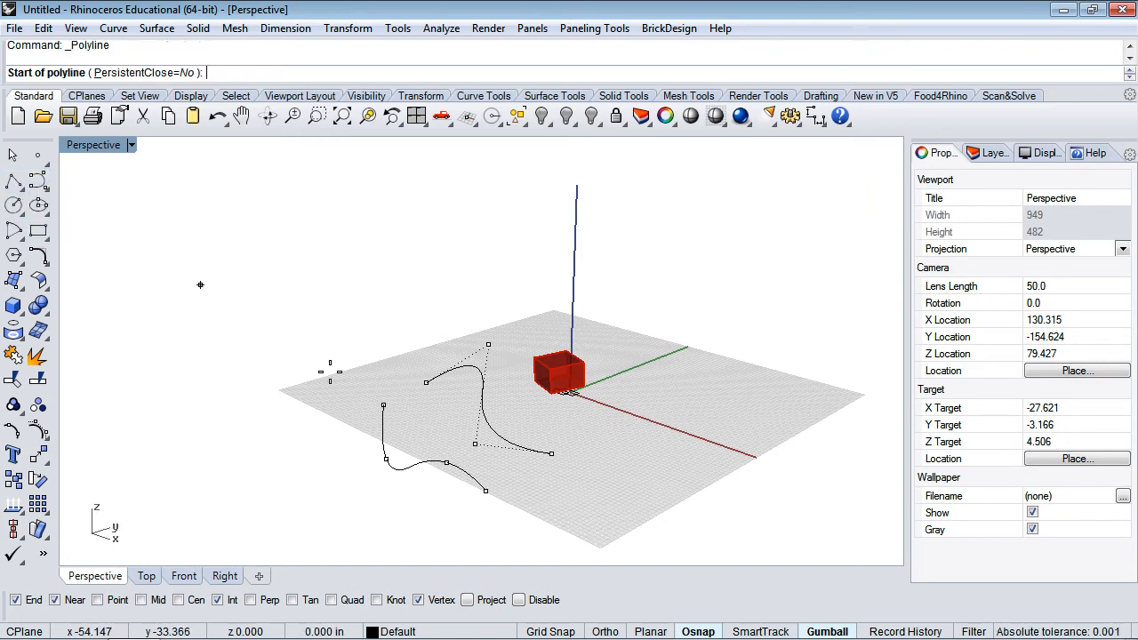
left_click(383, 405)
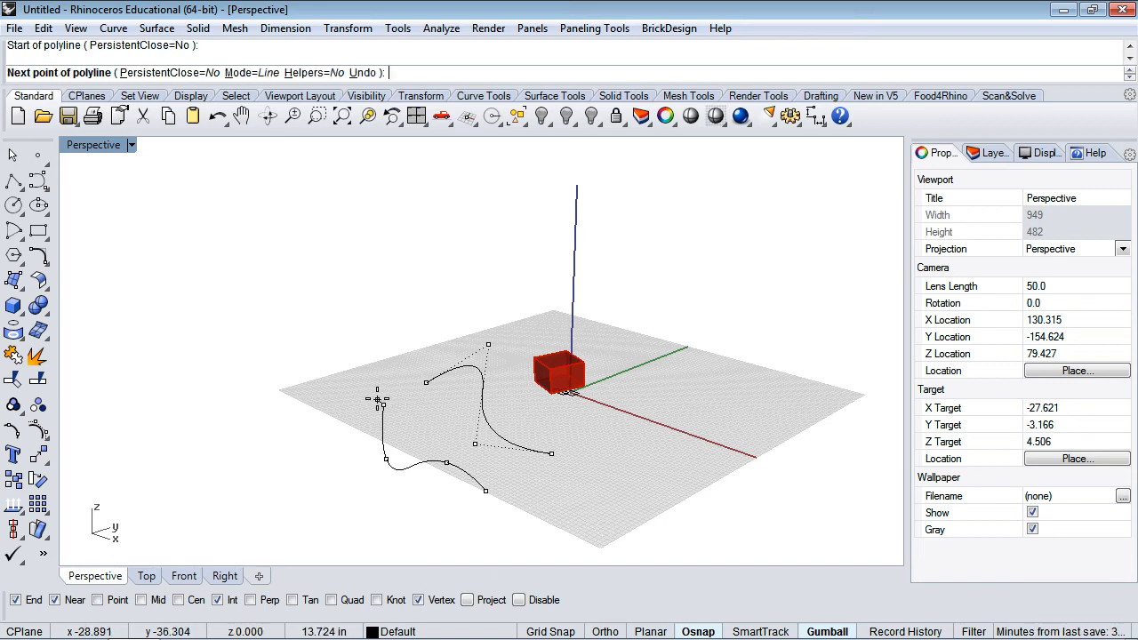
left_click(427, 381)
left_click(330, 347)
key("Return")
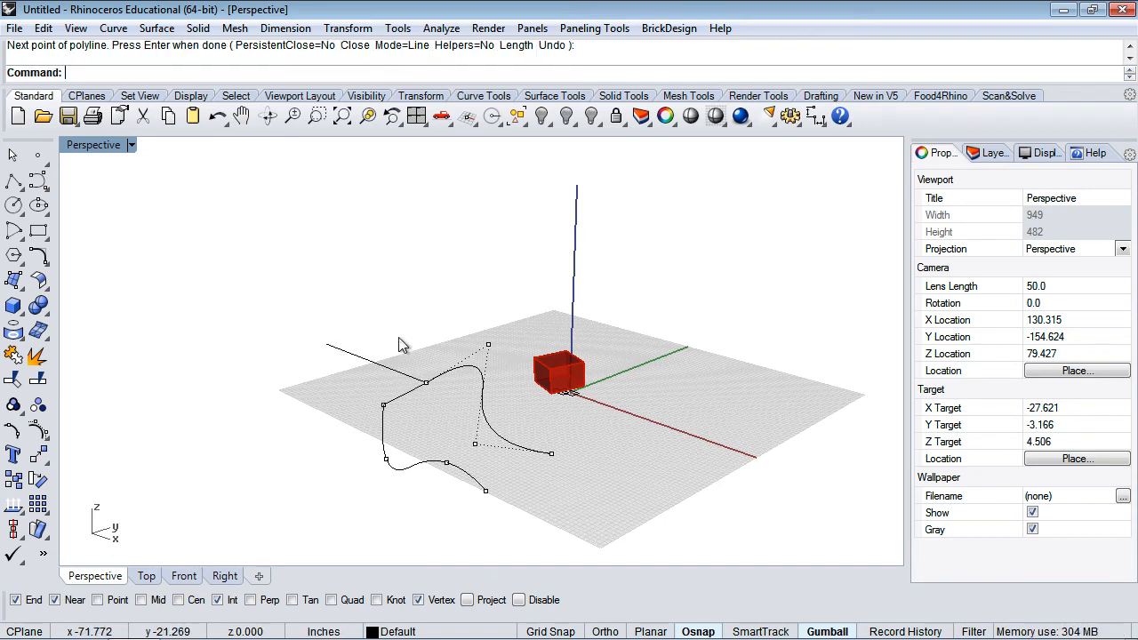
left_click(402, 396)
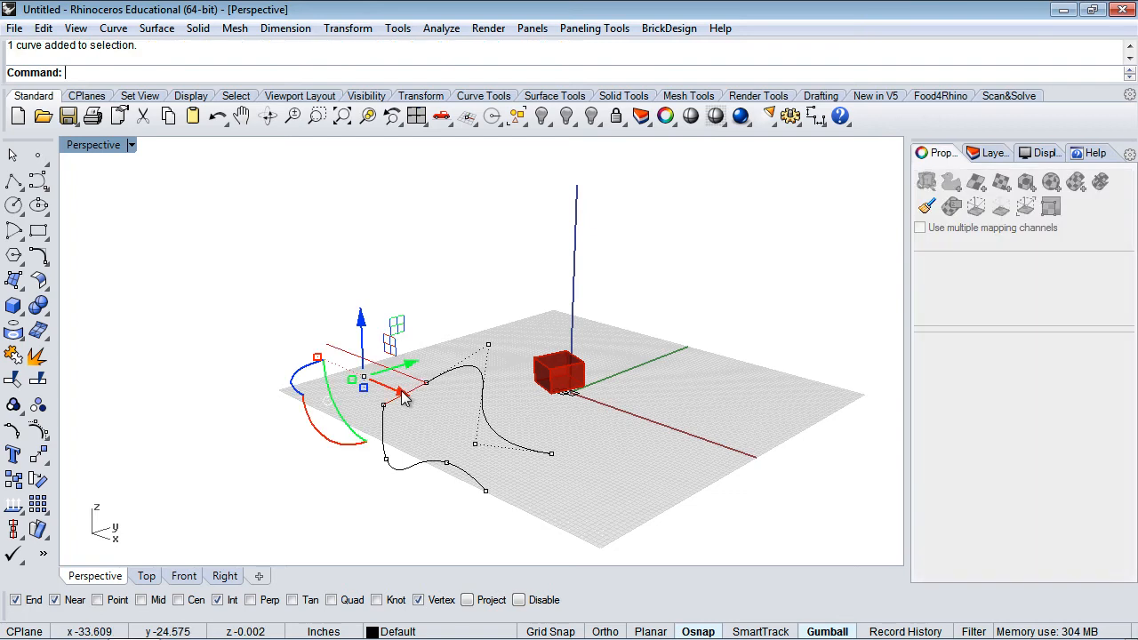
key("Delete")
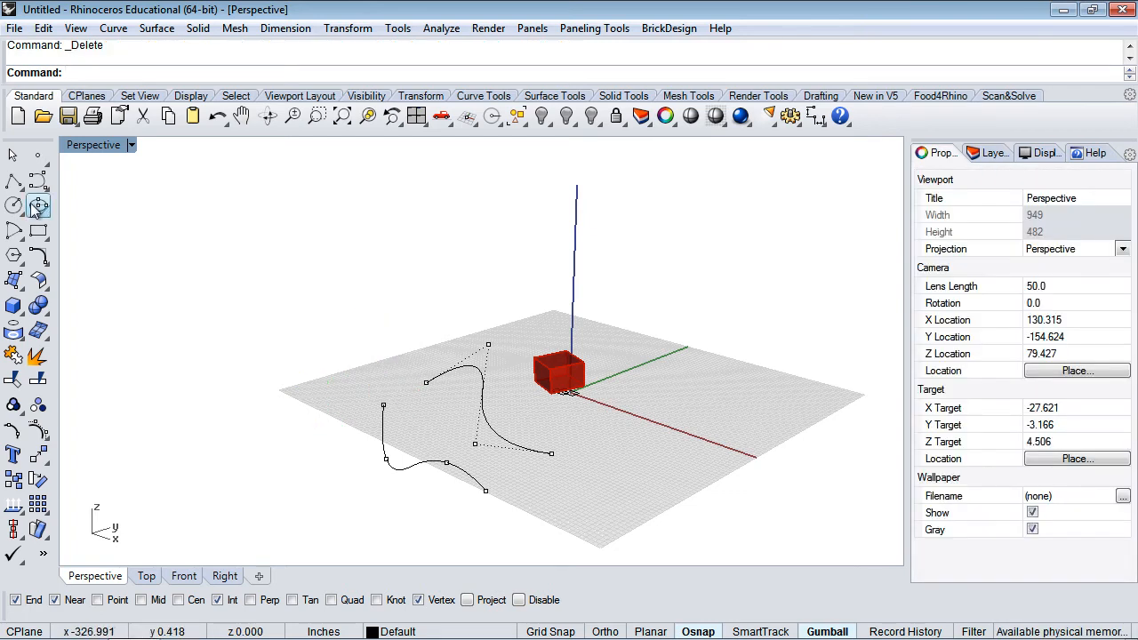
Try to connect the start points of the two curves with the Line command, and delete the line.
type("Line")
key("Return")
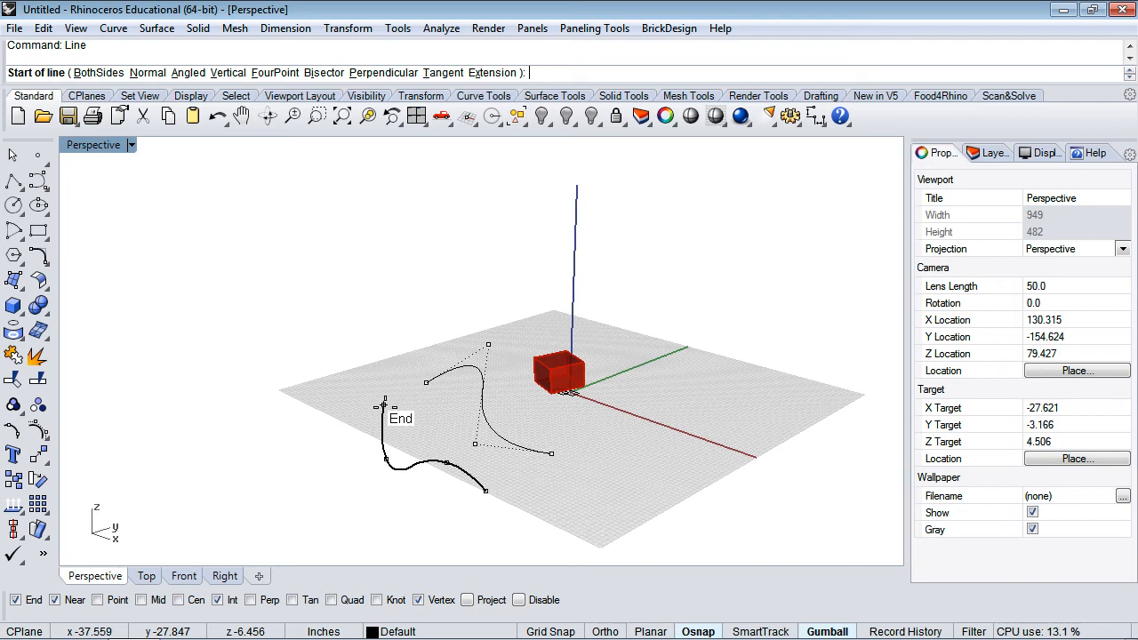
left_click(428, 387)
left_click(427, 387)
scroll(428, 387, "up", 12)
scroll(428, 387, "down", 2)
scroll(428, 387, "down", 10)
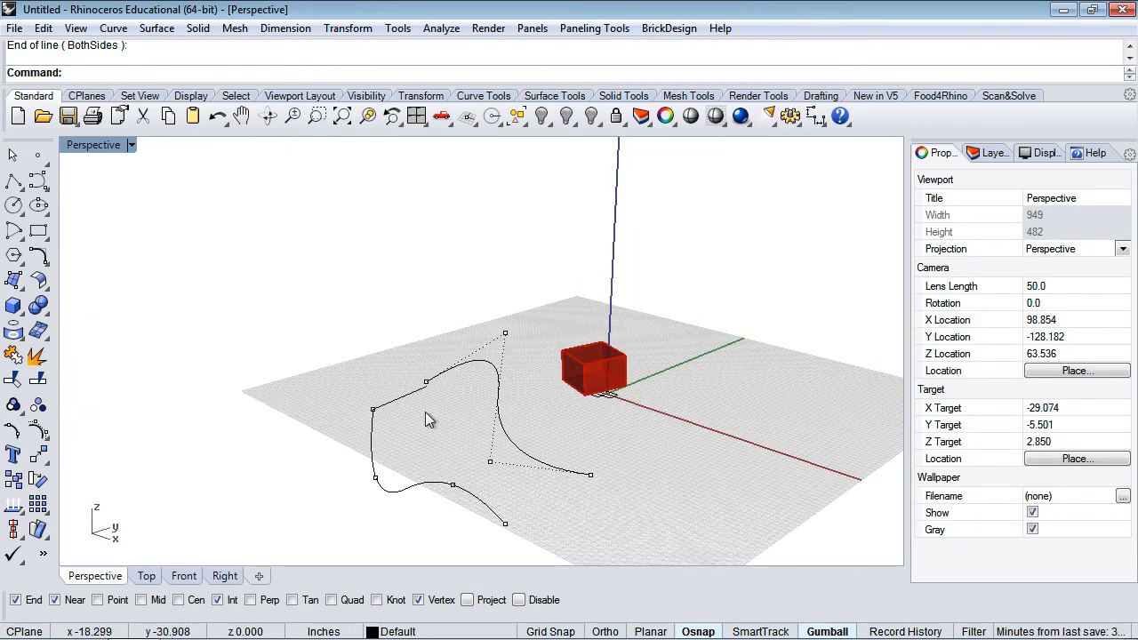
left_click(409, 394)
key("Delete")
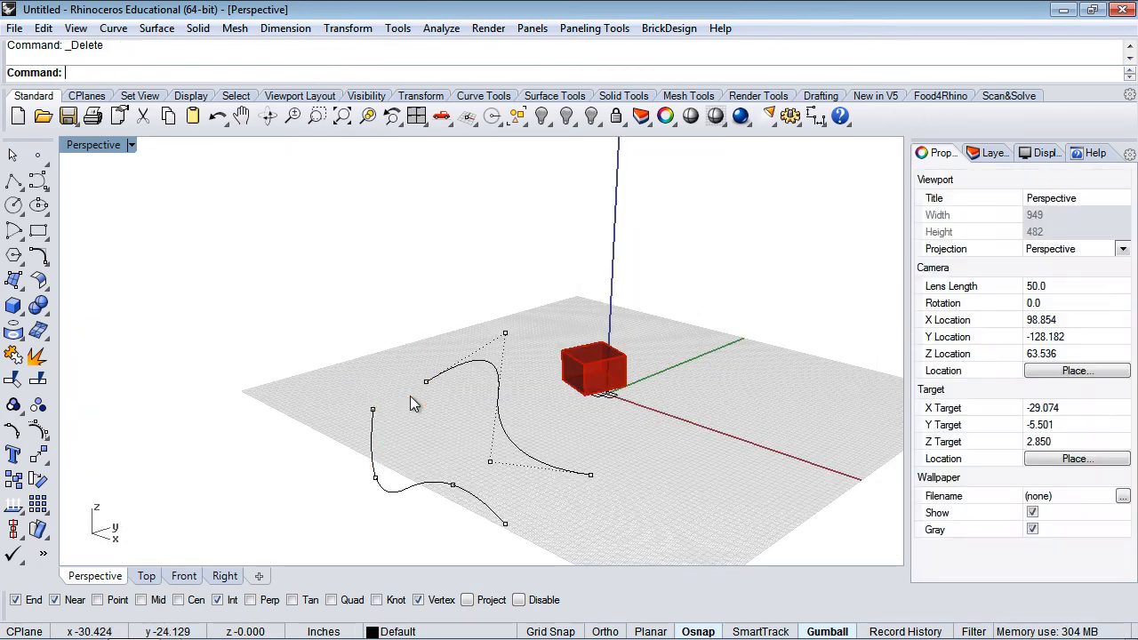
Draw a single-segment polyline from the front curve's start point to the start point of the curve nearer the box.
left_click(14, 183)
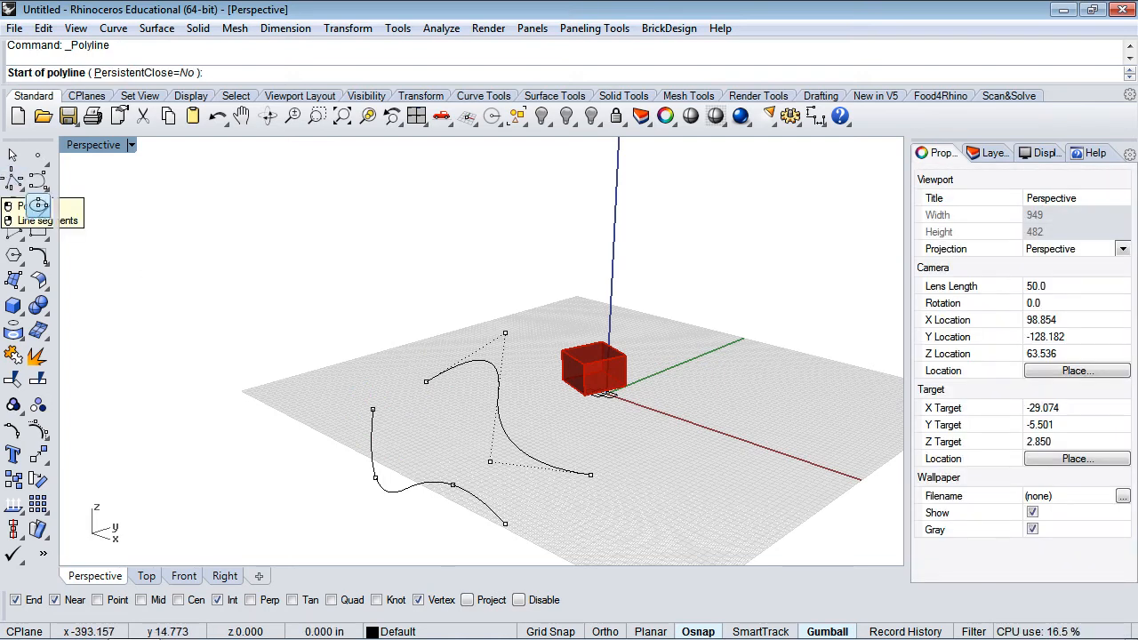
left_click(371, 410)
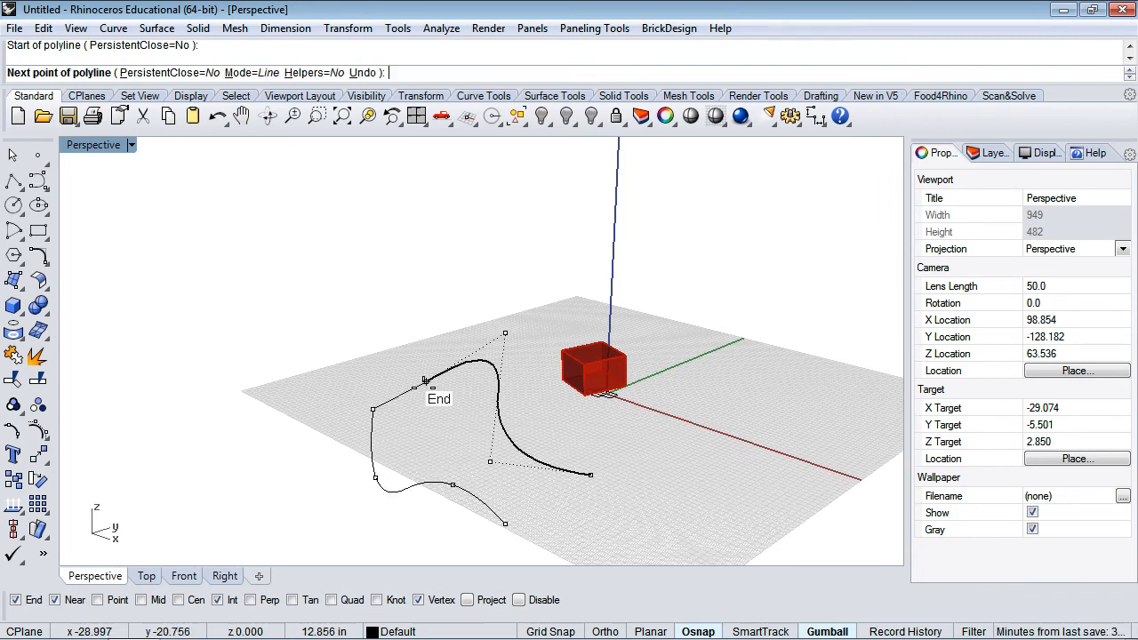
left_click(424, 386)
key("Return")
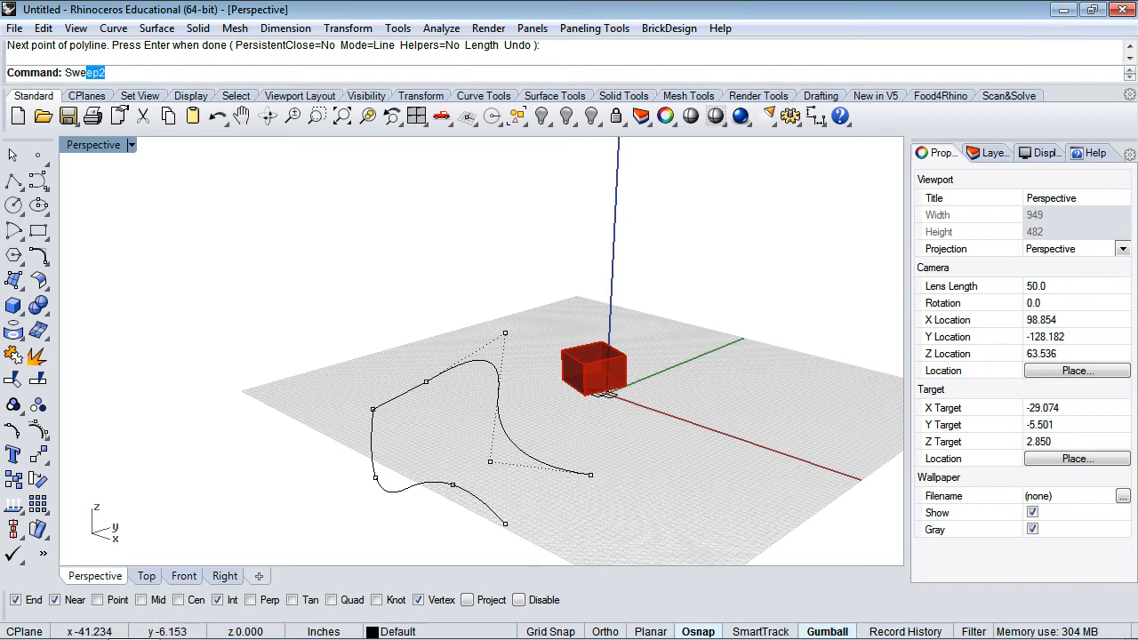
Create a Sweep2 surface using the two curves as rails and the connecting line as cross section, without simplifying.
type("Swe")
key("Return")
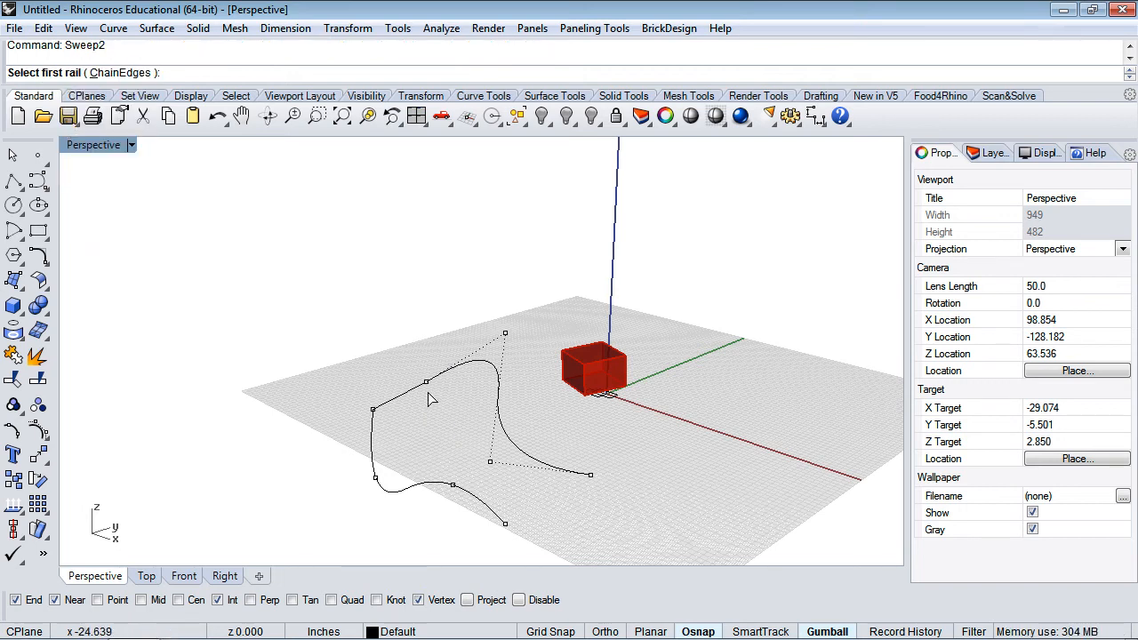
left_click(460, 380)
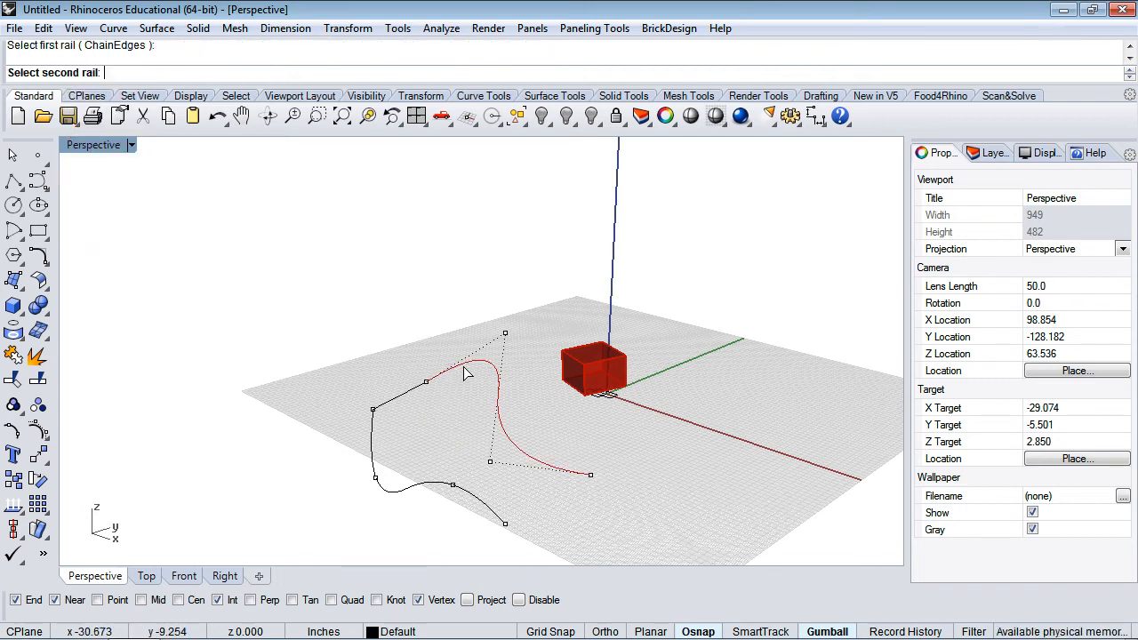
left_click(374, 465)
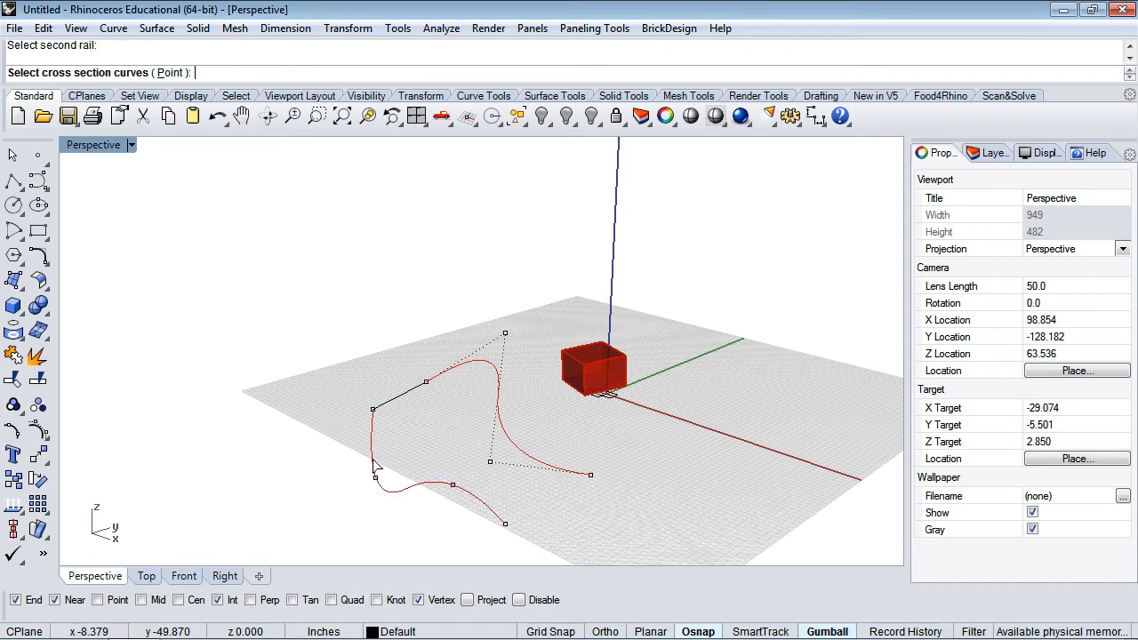
left_click(400, 404)
key("Return")
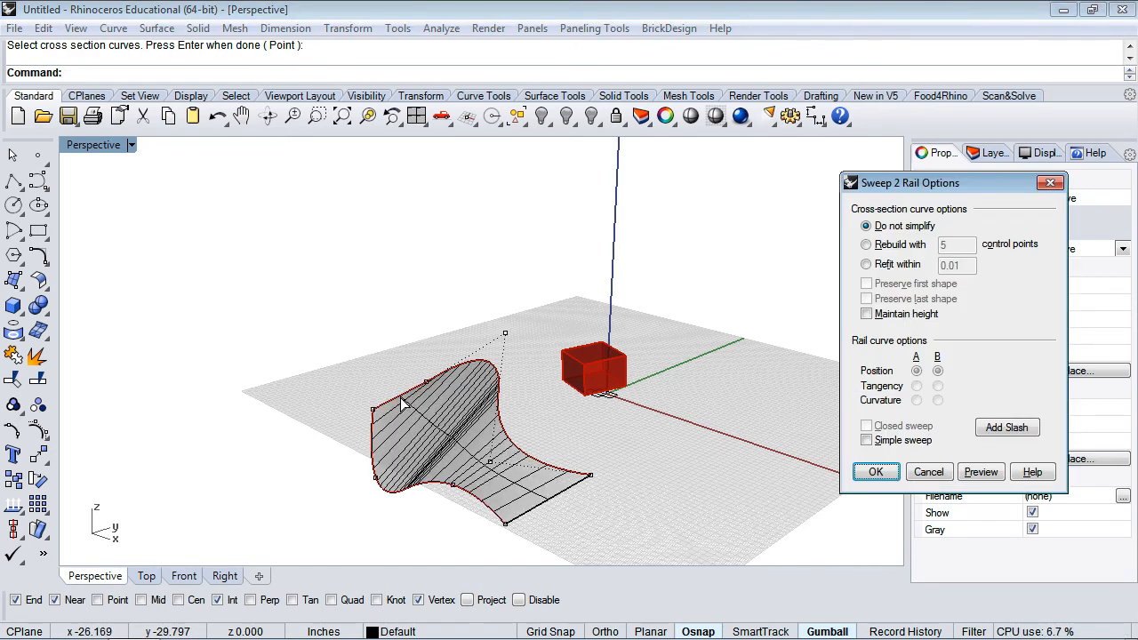
left_click(683, 466)
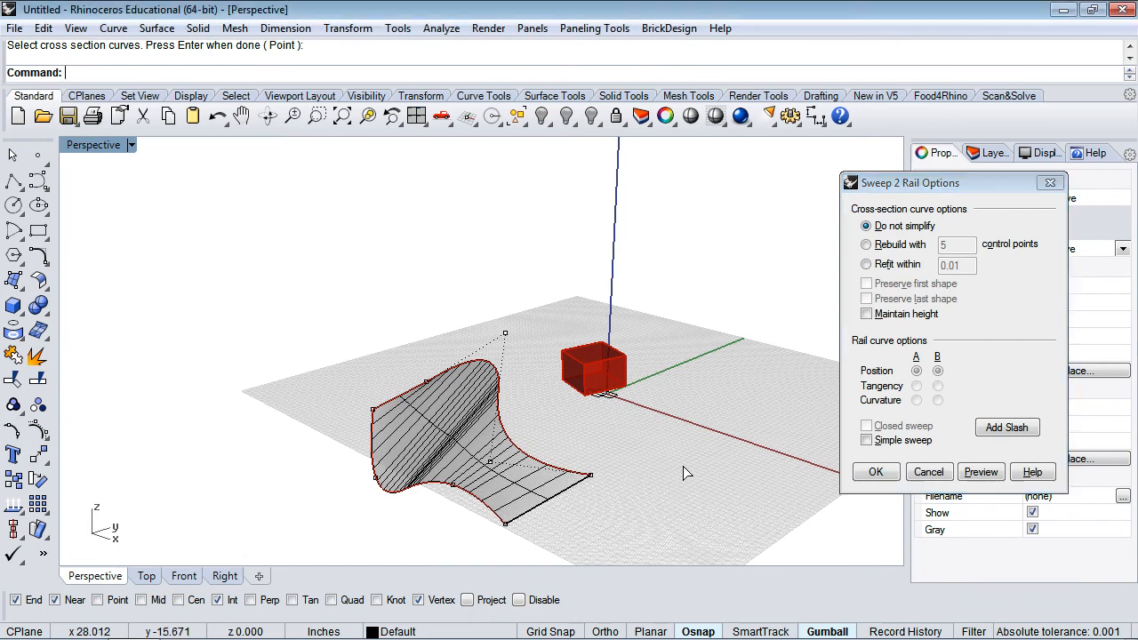
left_click(876, 472)
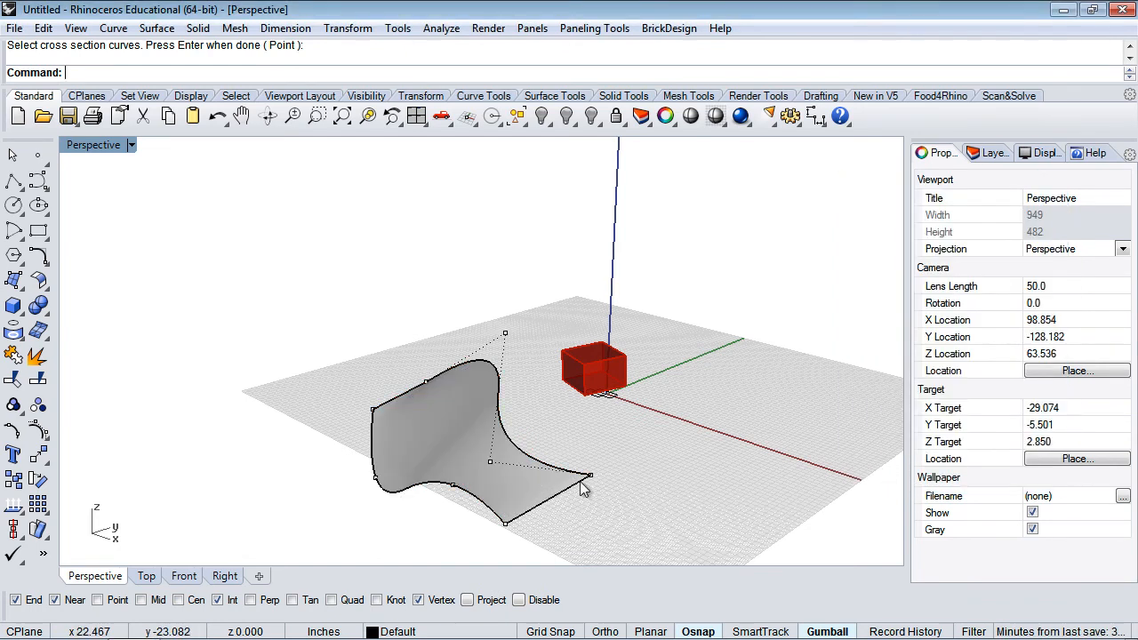
Move the third control point of the rail nearer the box along Y with the Gumball to test the surface's response.
right_click_drag(538, 439, 484, 360)
right_click_drag(584, 445, 587, 453)
left_click(577, 453)
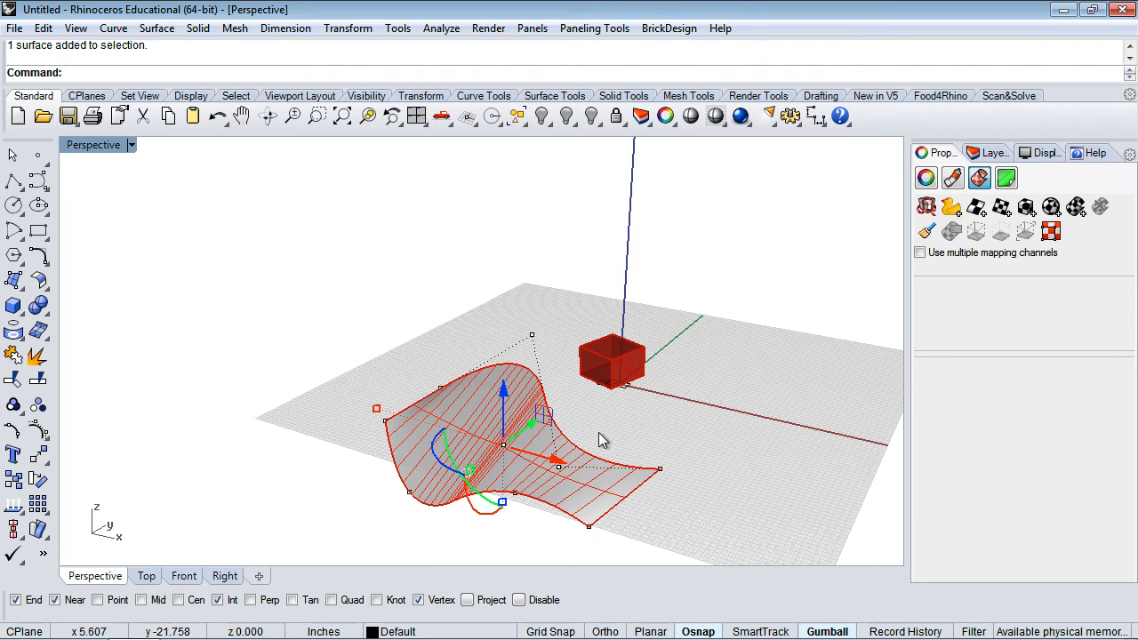
left_click(598, 432)
left_click(559, 466)
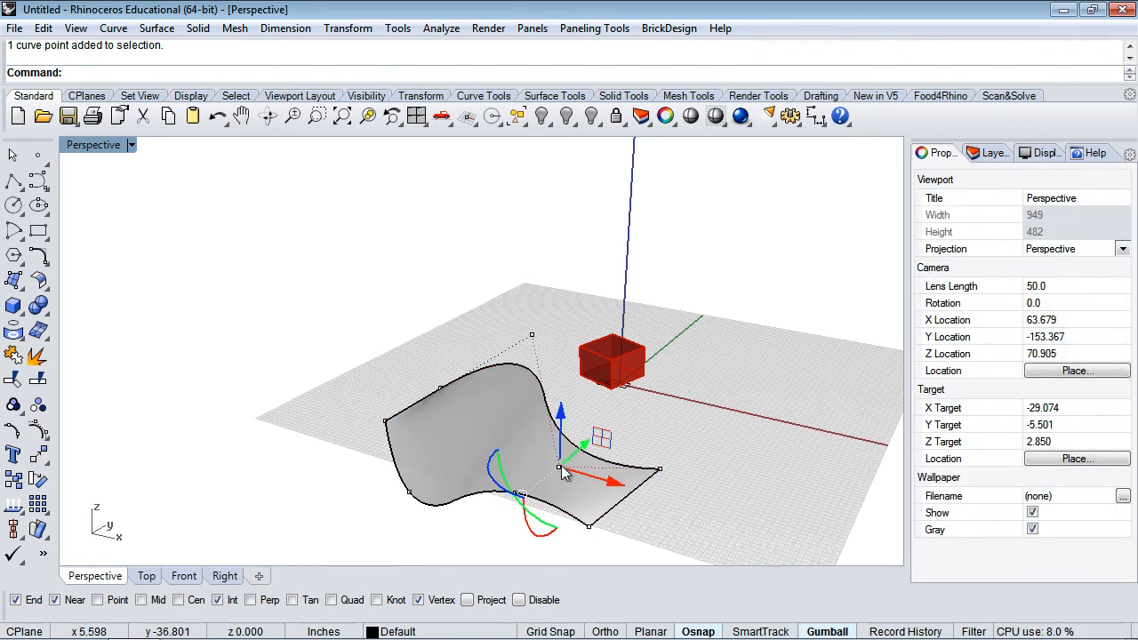
left_click_drag(583, 449, 634, 402)
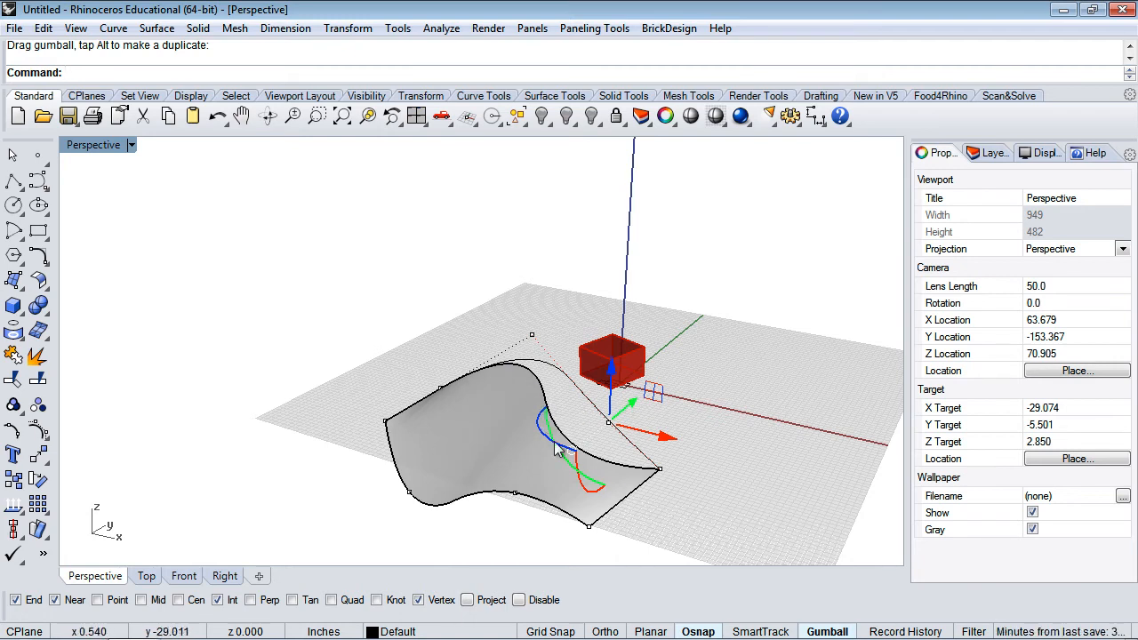
Undo the control point move and the two-rail sweep, and turn on Record History.
key("ctrl+z")
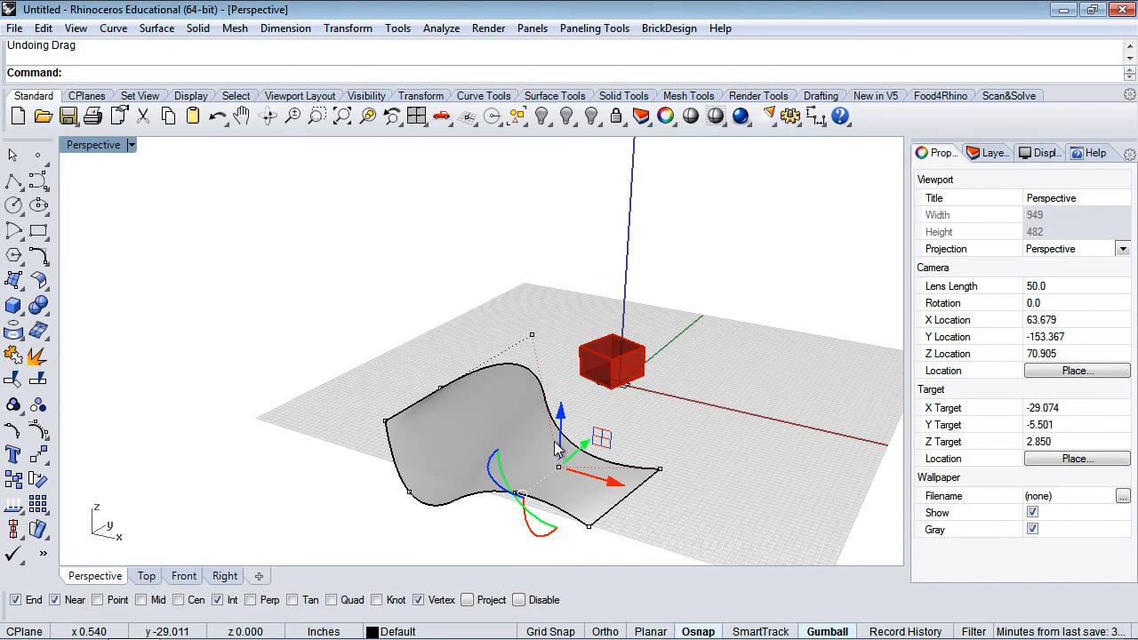
key("ctrl+z")
left_click(722, 425)
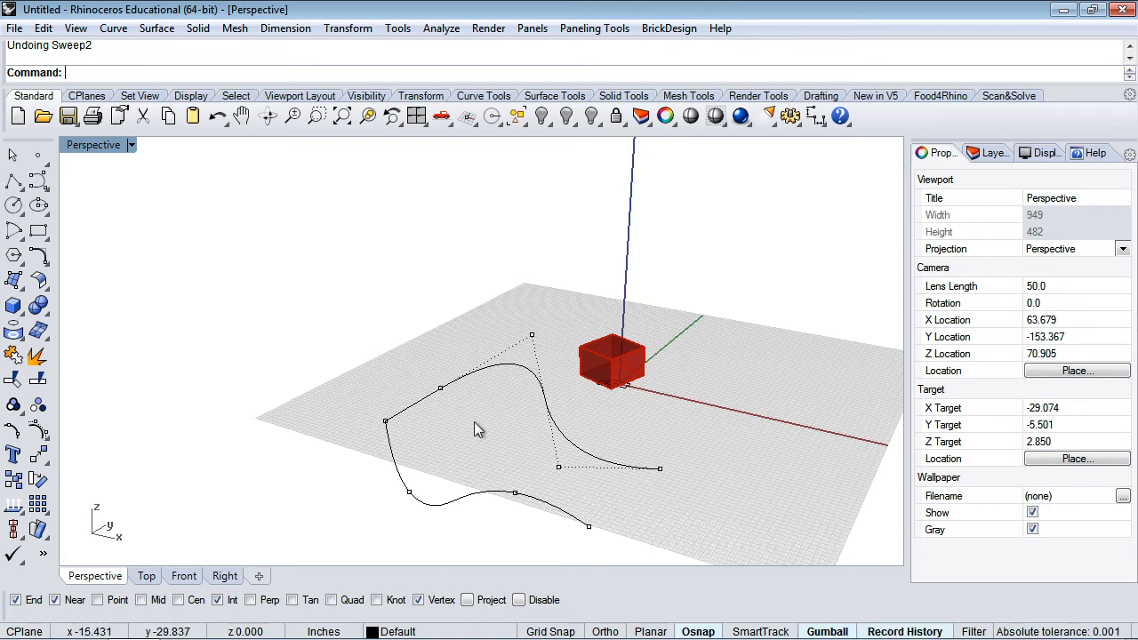
Run Sweep2 with history recording, using the two curves as rails, the connecting line as cross section, and Do not simplify.
type("Sweep2")
key("Return")
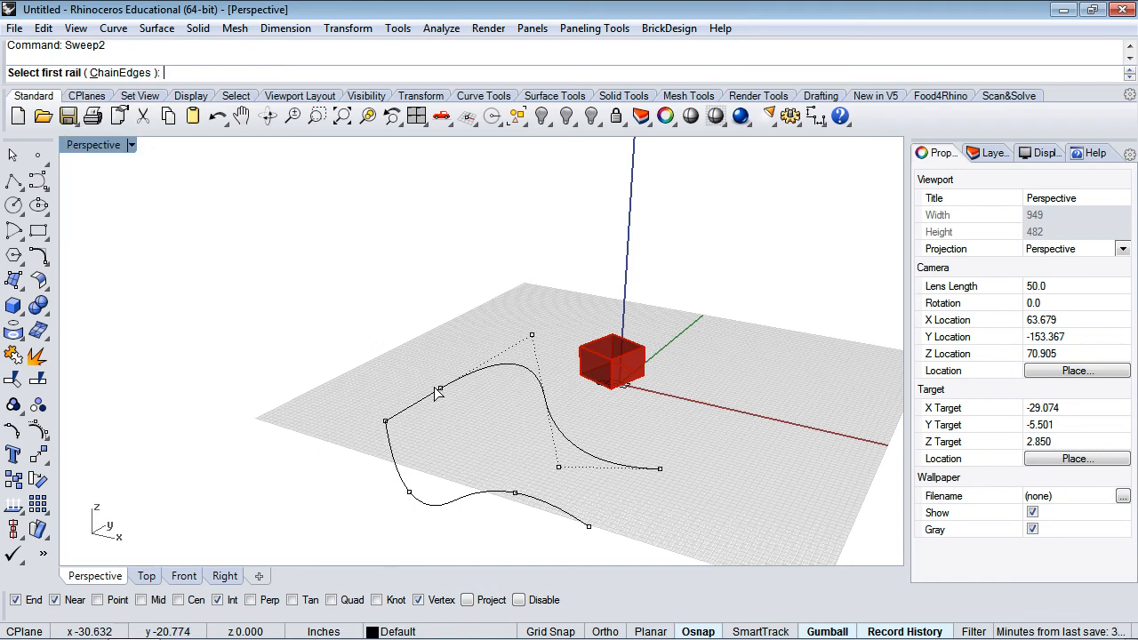
left_click(478, 379)
left_click(396, 468)
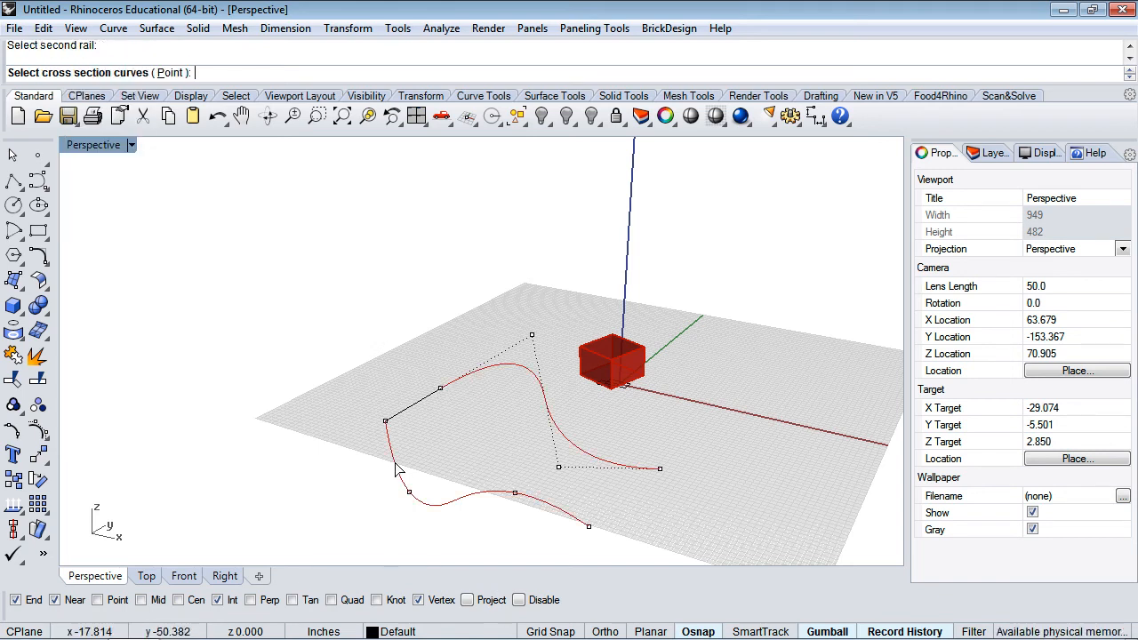
left_click(411, 415)
key("Return")
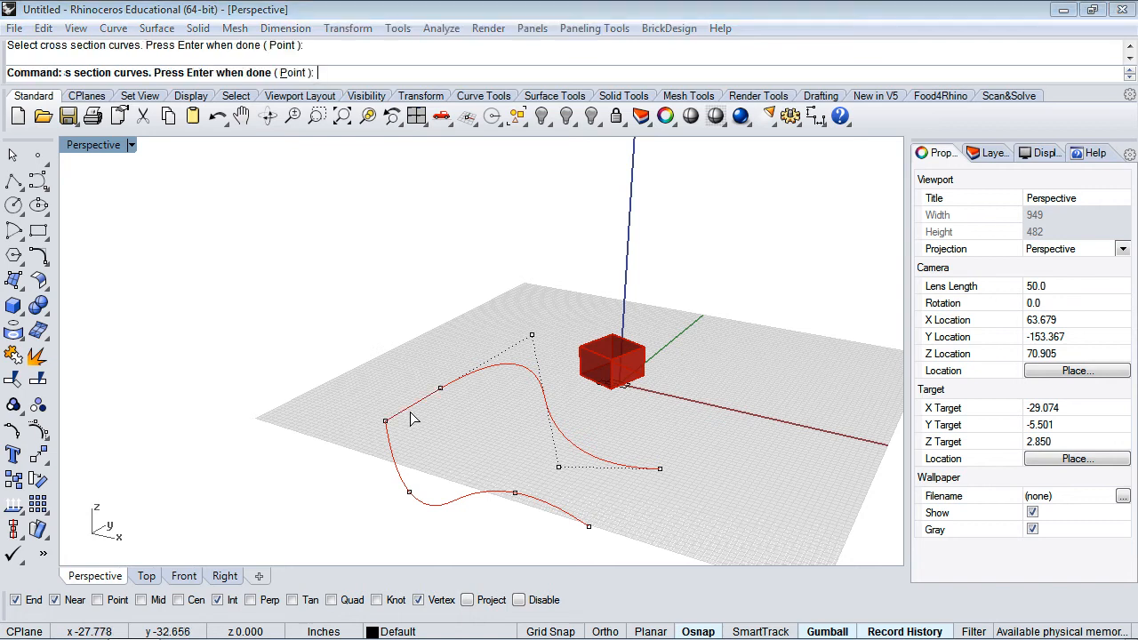
left_click(558, 465)
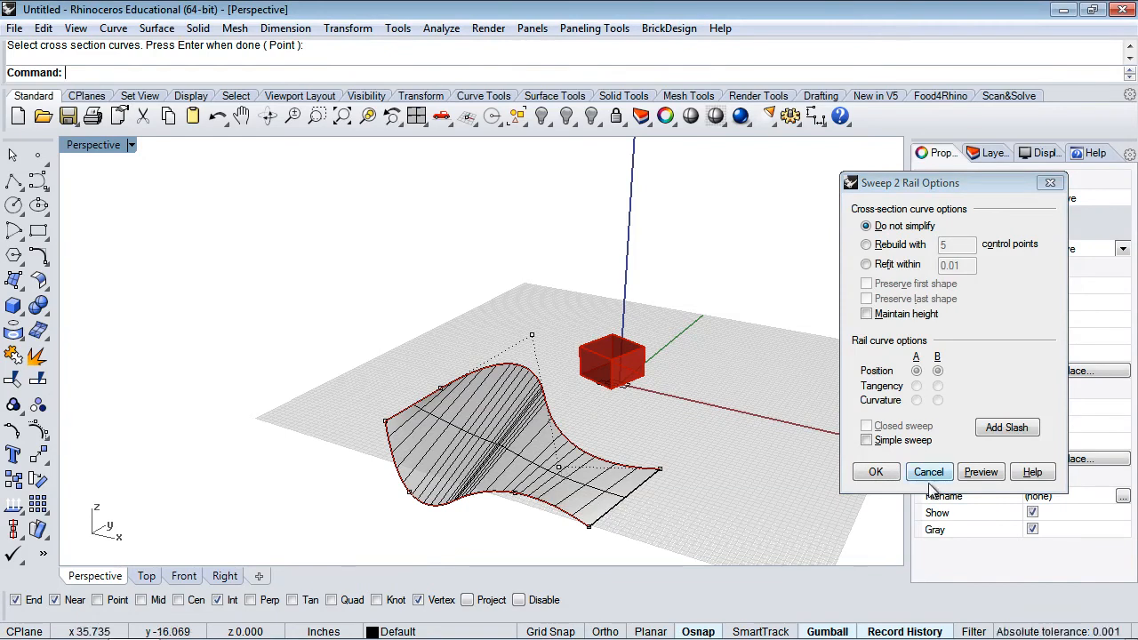
left_click(875, 476)
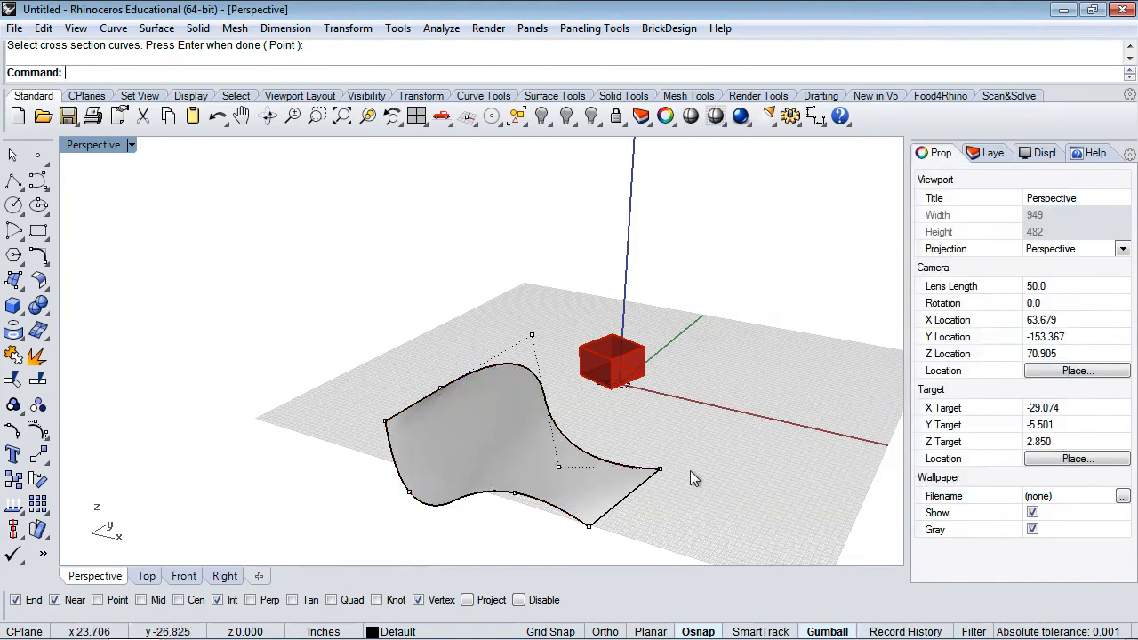
Reshape the swept surface by pulling the inner rail's third control point away from the box with the Gumball, and turn off the points.
left_click(558, 467)
left_click(603, 440)
left_click_drag(602, 441, 625, 474)
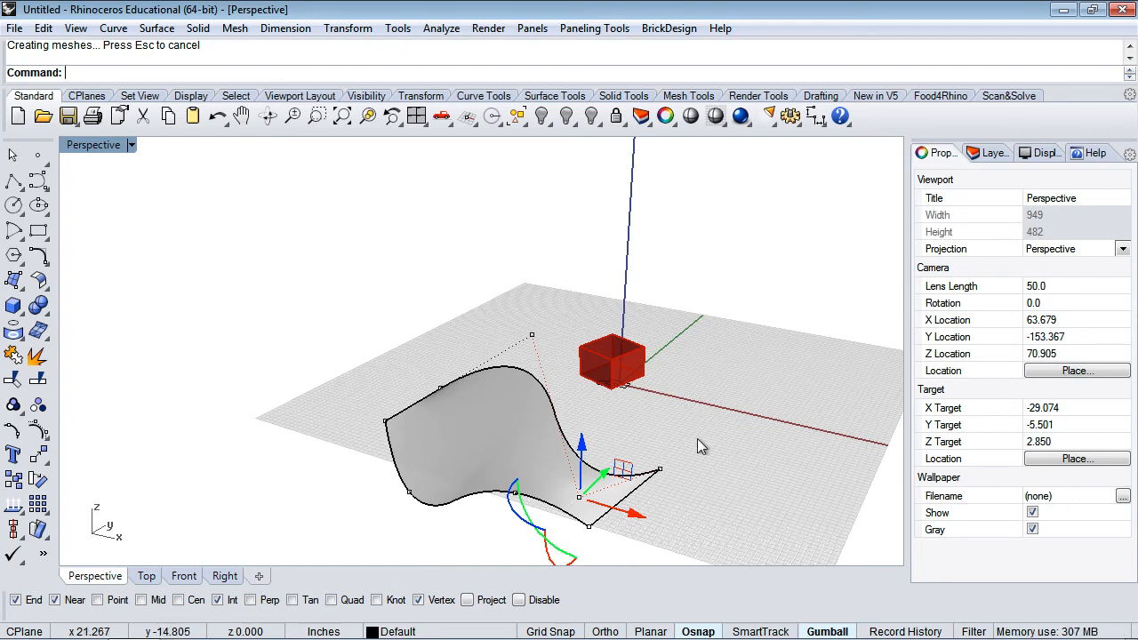
key("Escape")
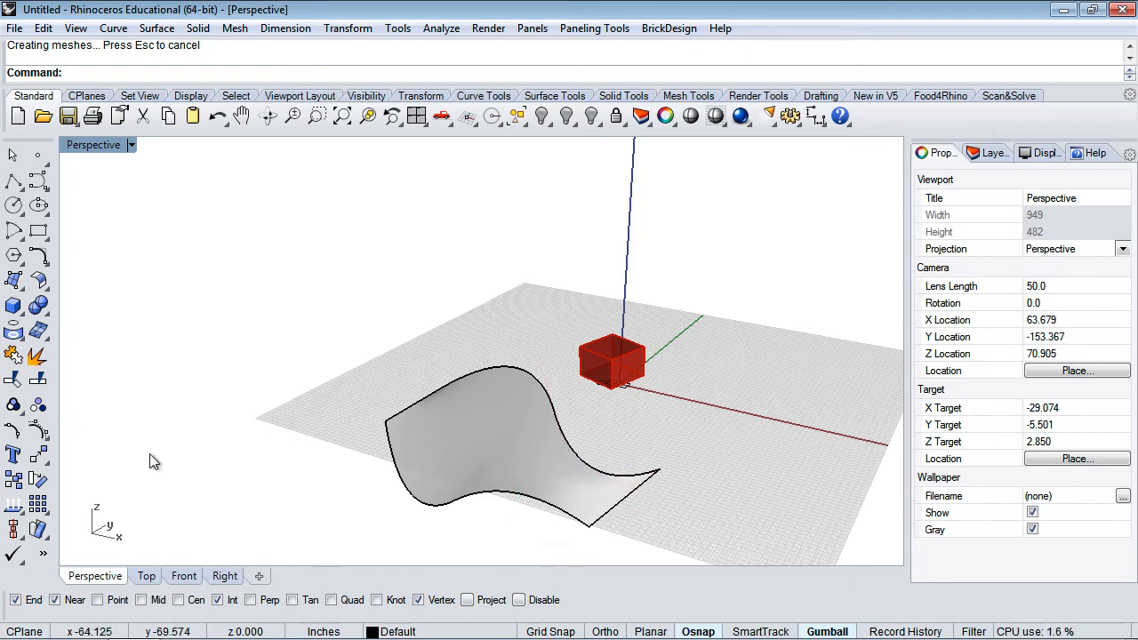
Show the selection filter and exclude lights, blocks and curves from selection.
left_click(975, 632)
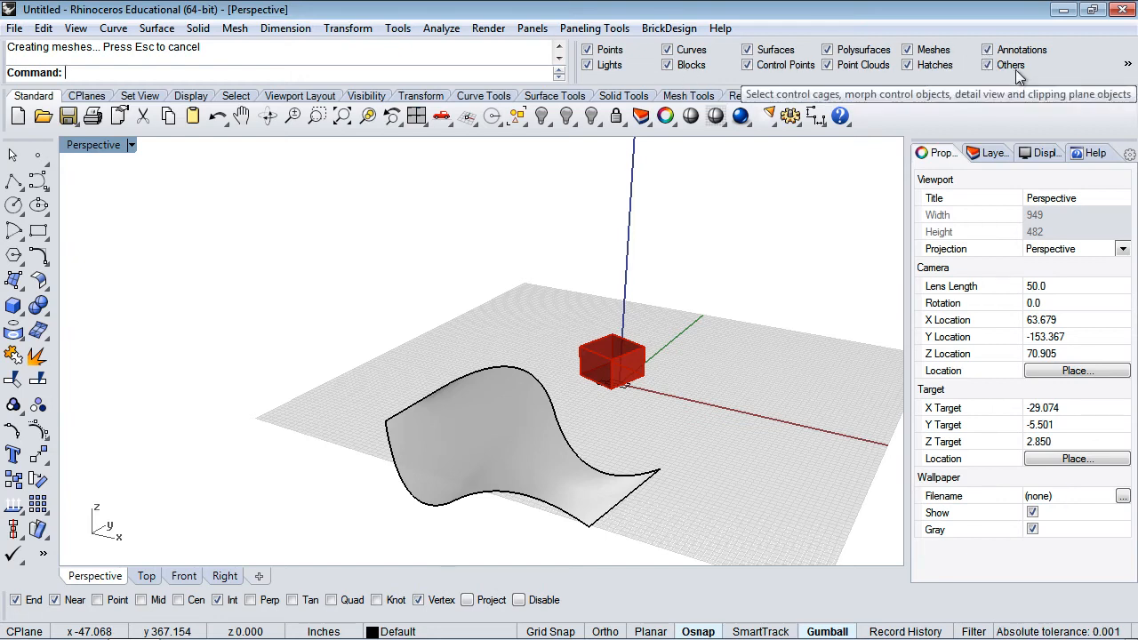
left_click(1127, 64)
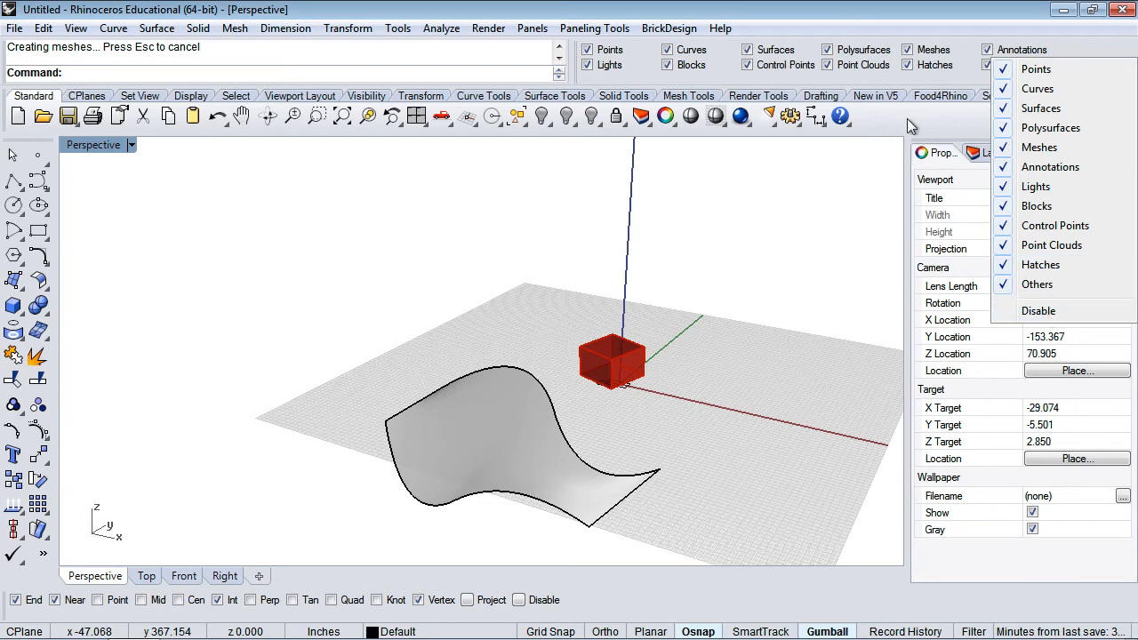
left_click(1099, 40)
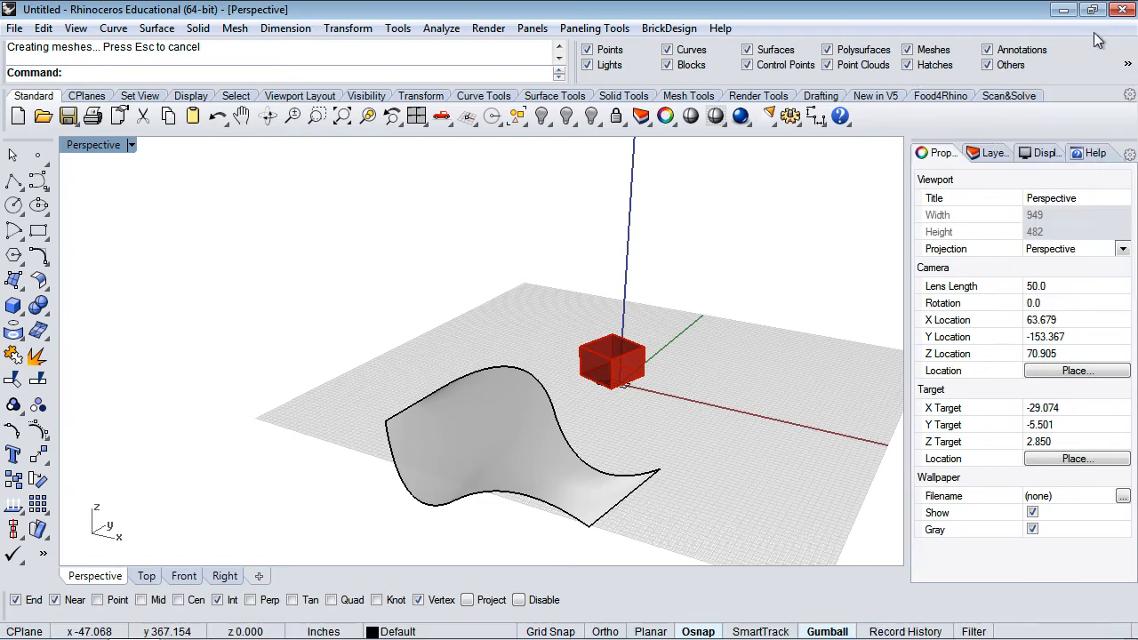
left_click(586, 67)
left_click(666, 66)
left_click(667, 51)
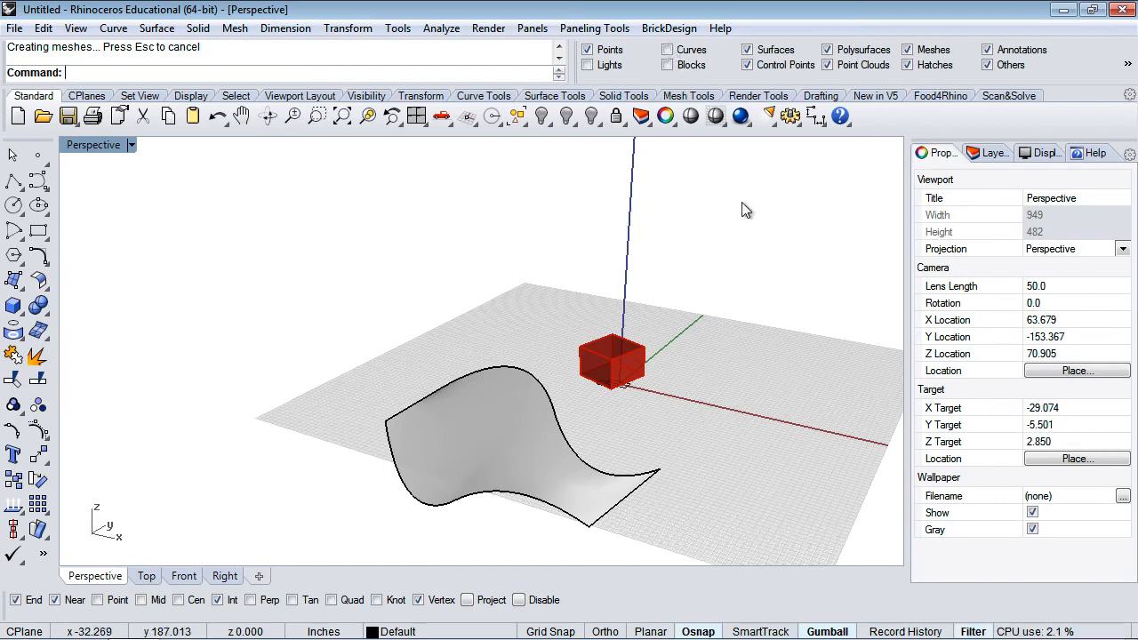
left_click(971, 629)
left_click(971, 627)
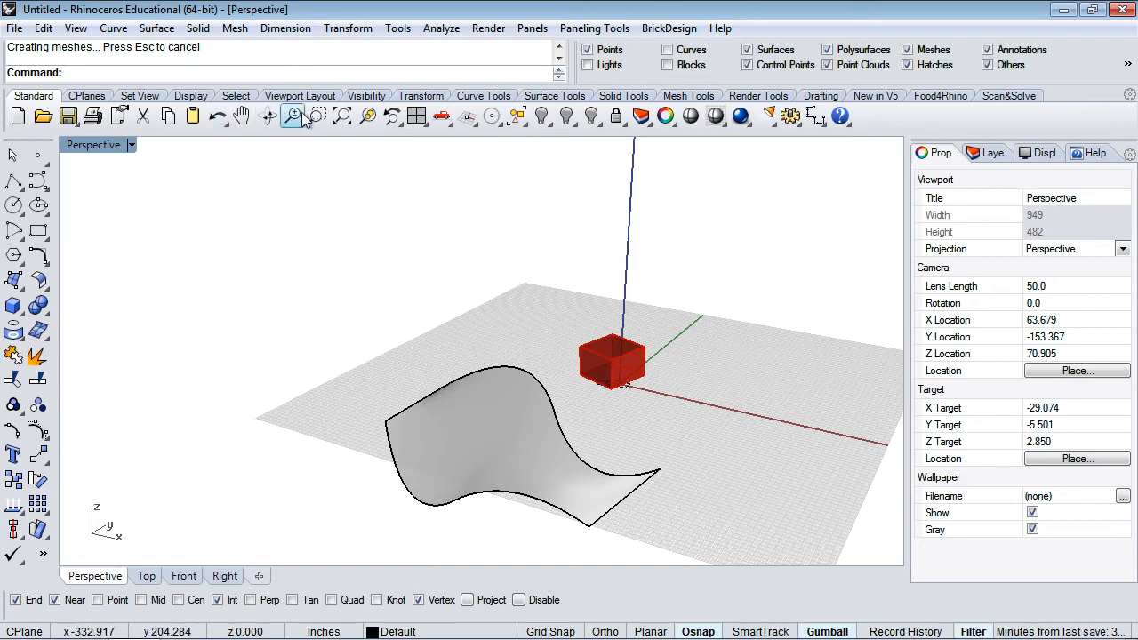
Window-select and delete the box and swept surface with curves filtered out, and try to select the remaining curves.
left_click(236, 96)
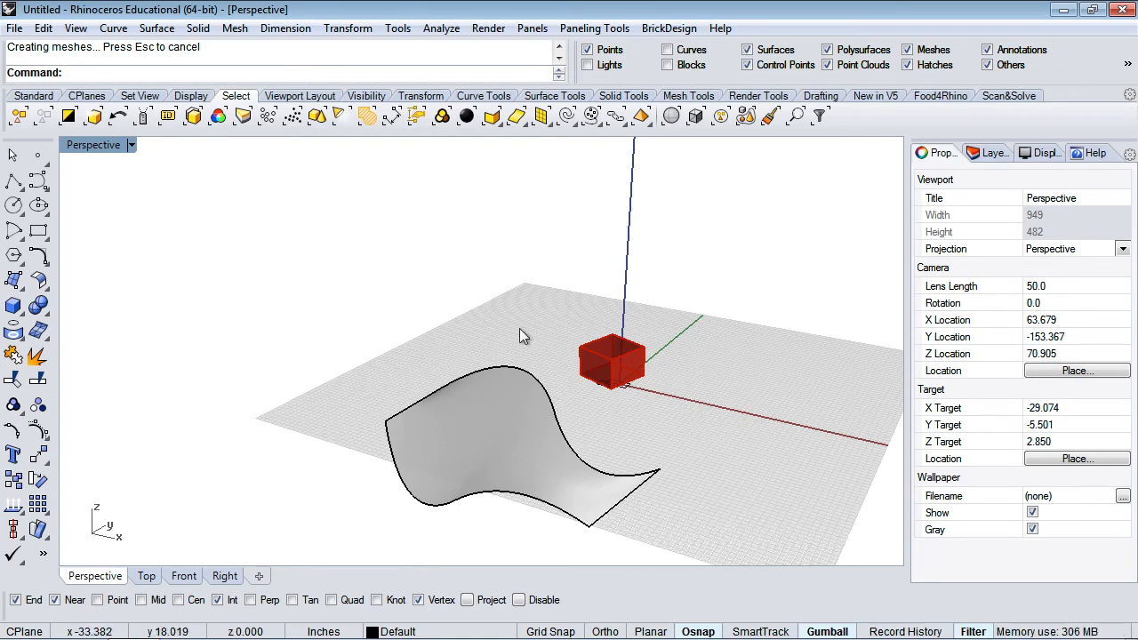
left_click(333, 262)
left_click_drag(333, 262, 703, 543)
key("Delete")
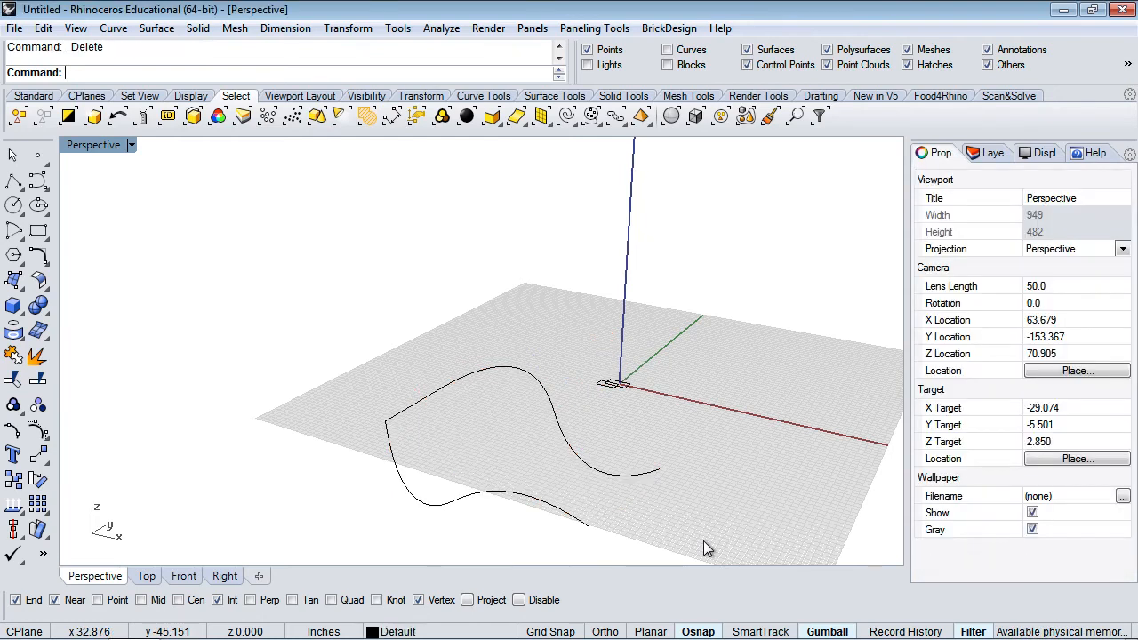
left_click_drag(342, 295, 622, 480)
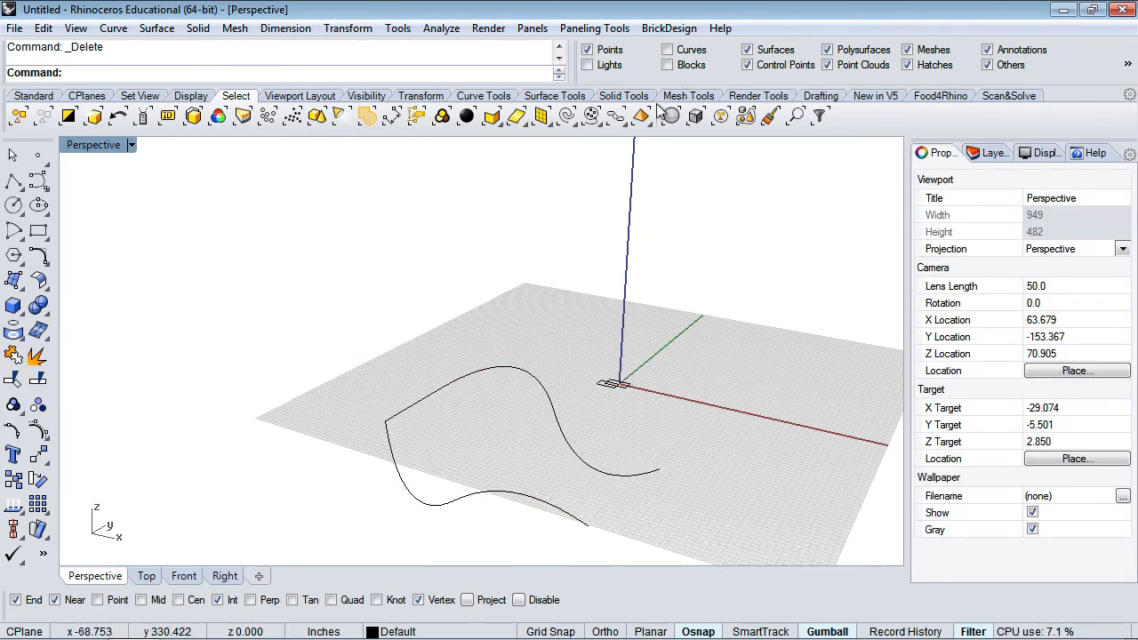
Make lights, curves and blocks selectable again in the selection filter.
left_click(587, 66)
left_click(669, 51)
left_click(668, 66)
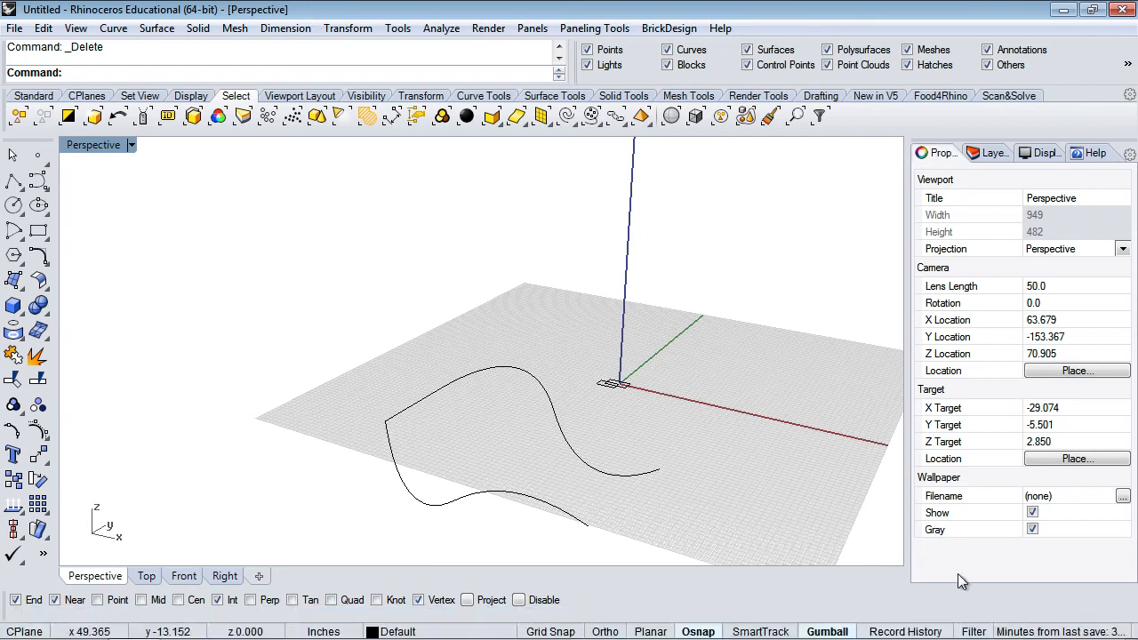
Delete all remaining curves and restore the four-viewport layout.
left_click_drag(344, 338, 674, 528)
key("Delete")
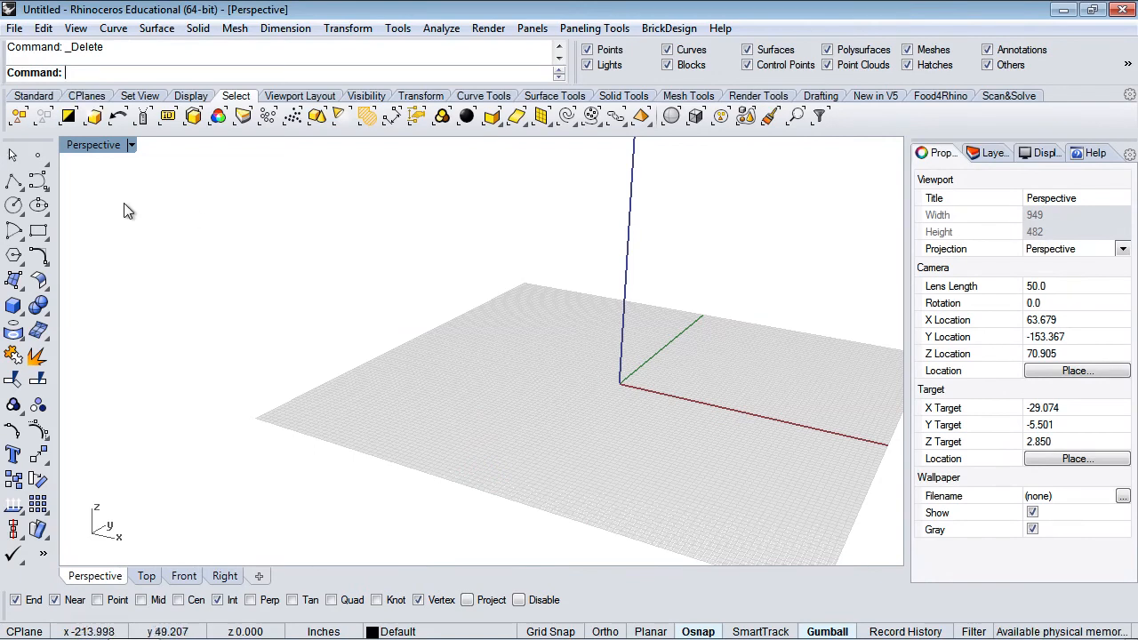
double_click(106, 145)
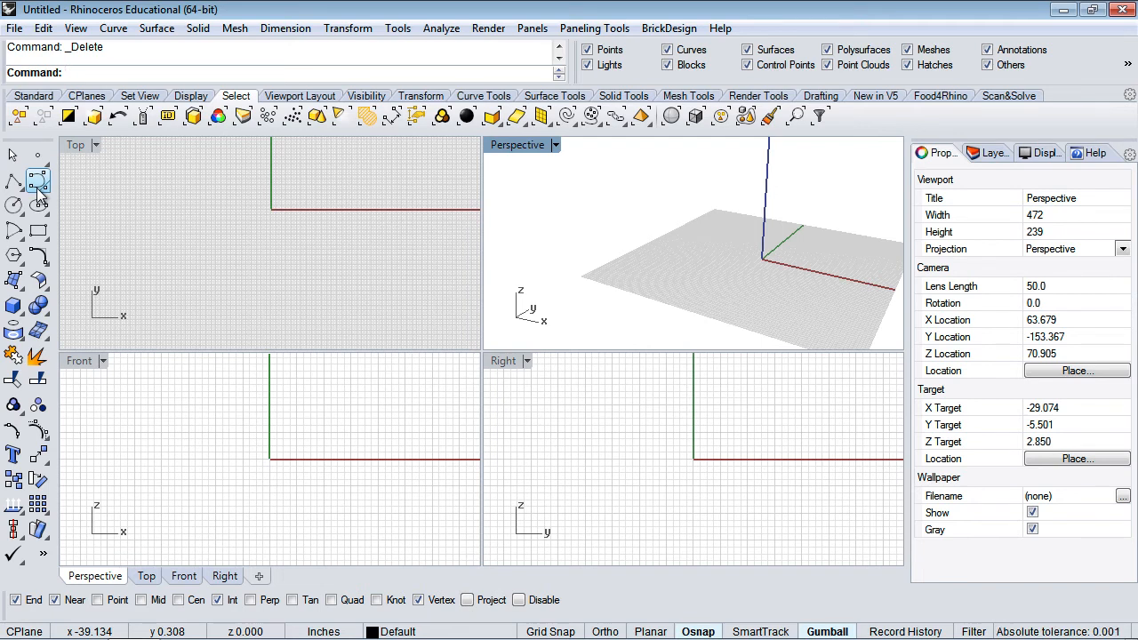
left_click(155, 30)
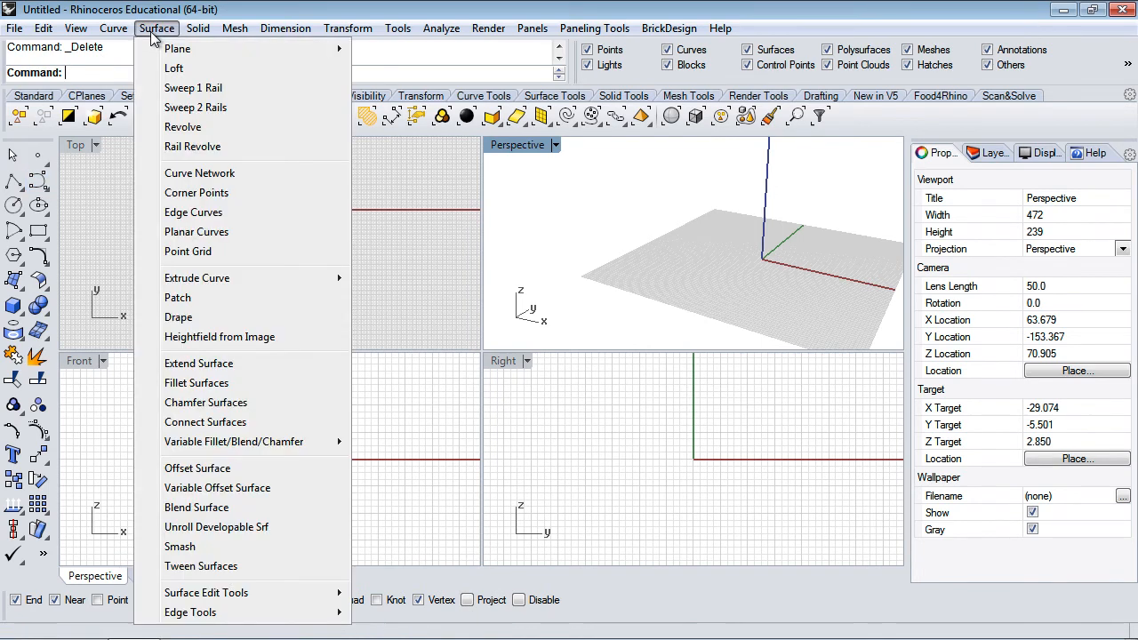
mouse_move(112, 33)
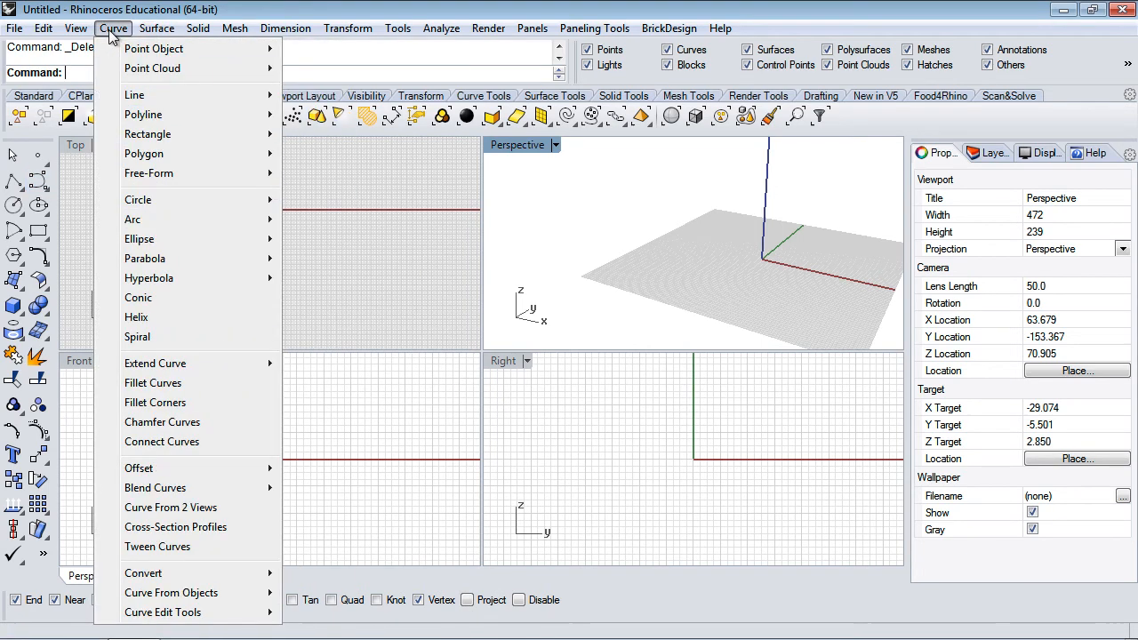
mouse_move(140, 98)
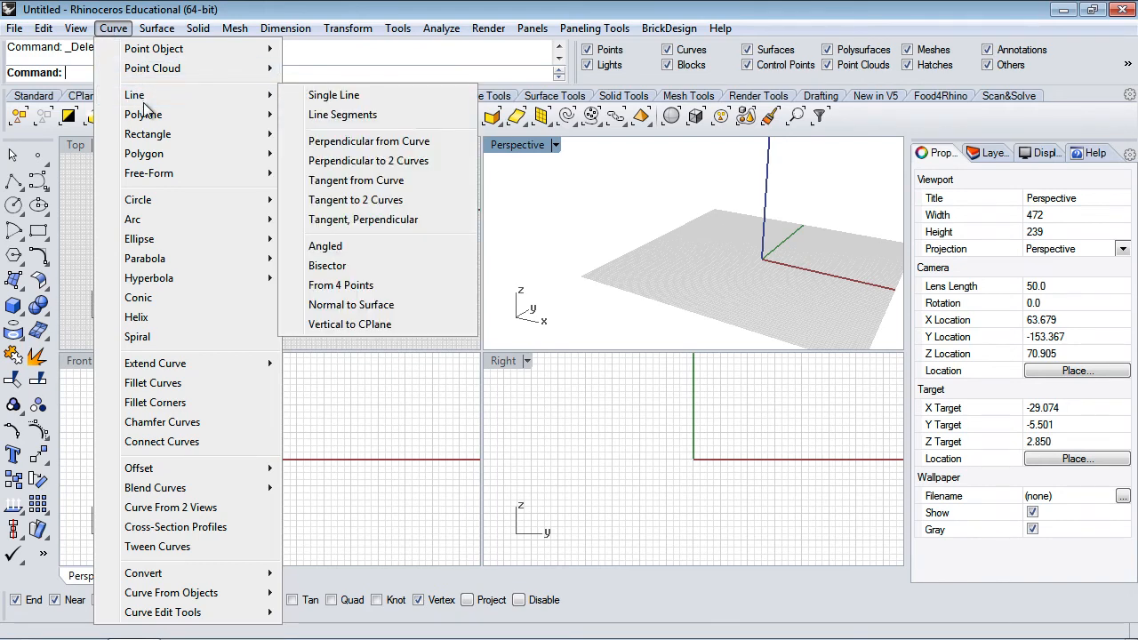
left_click(87, 188)
Draw a wavy interpolated curve through four points in the Top view, ending at about x 22.8, y 1.2.
left_click(46, 189)
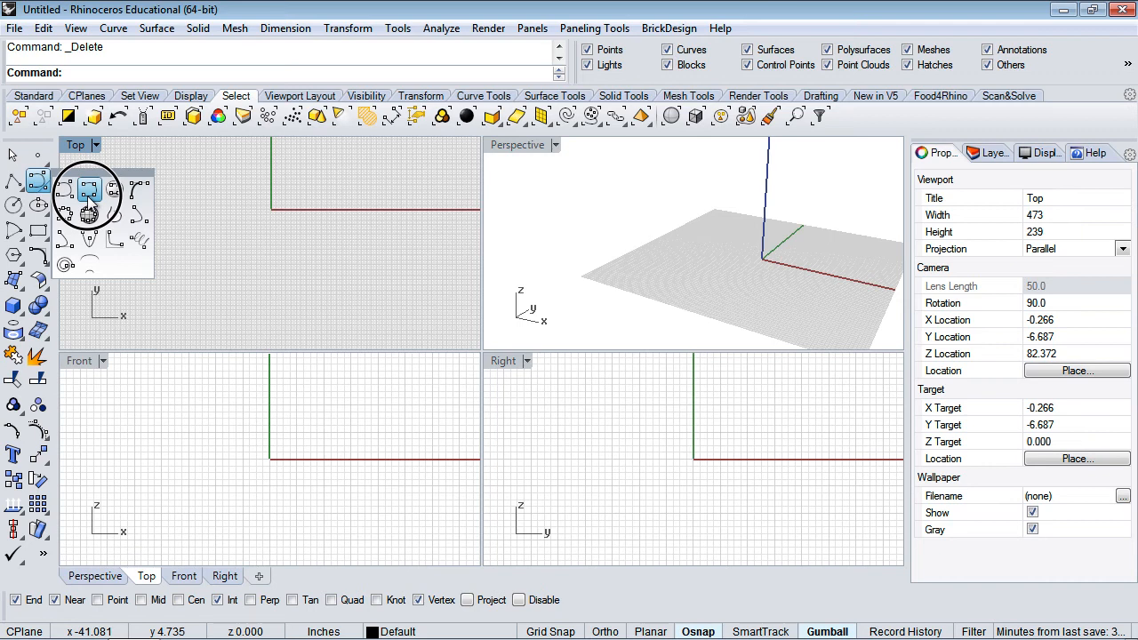
left_click(88, 191)
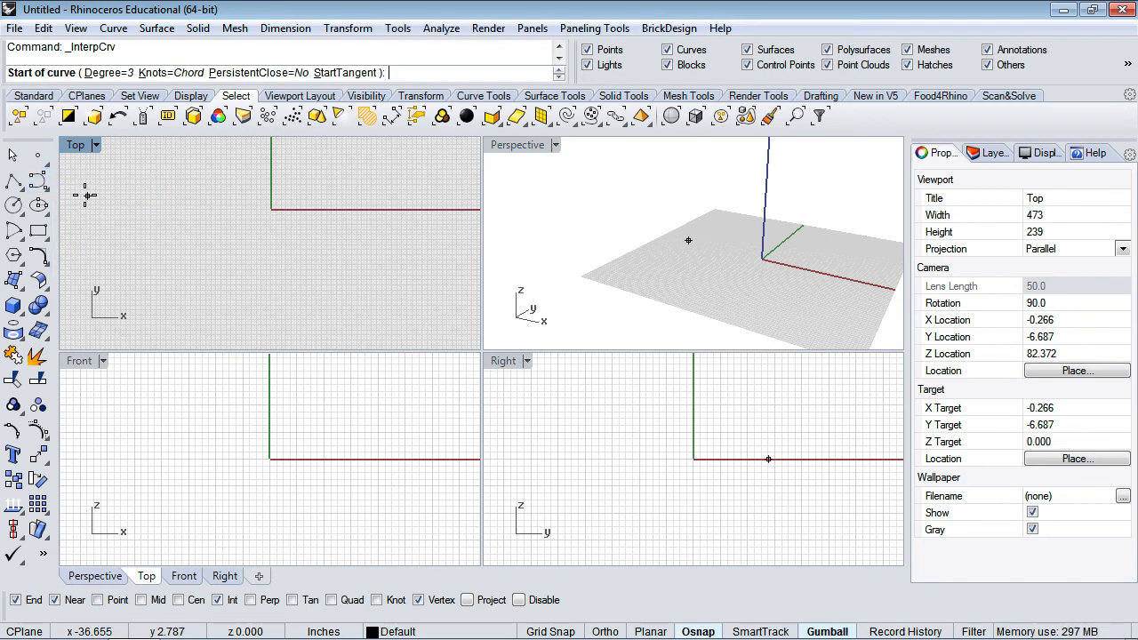
left_click(147, 232)
left_click(207, 194)
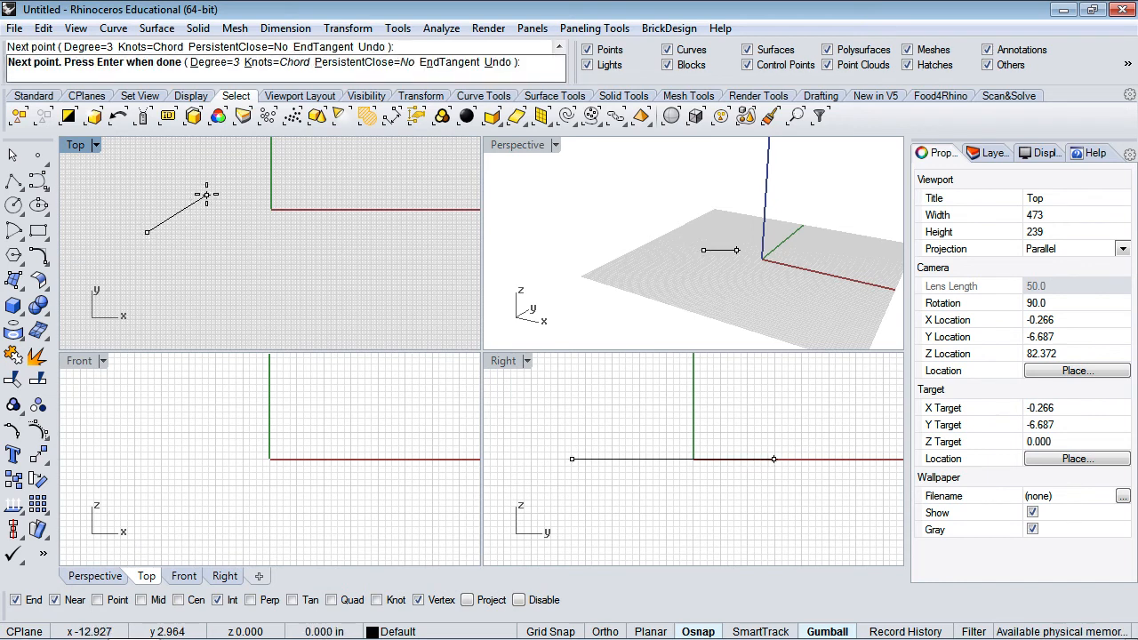
left_click(284, 230)
left_click(386, 203)
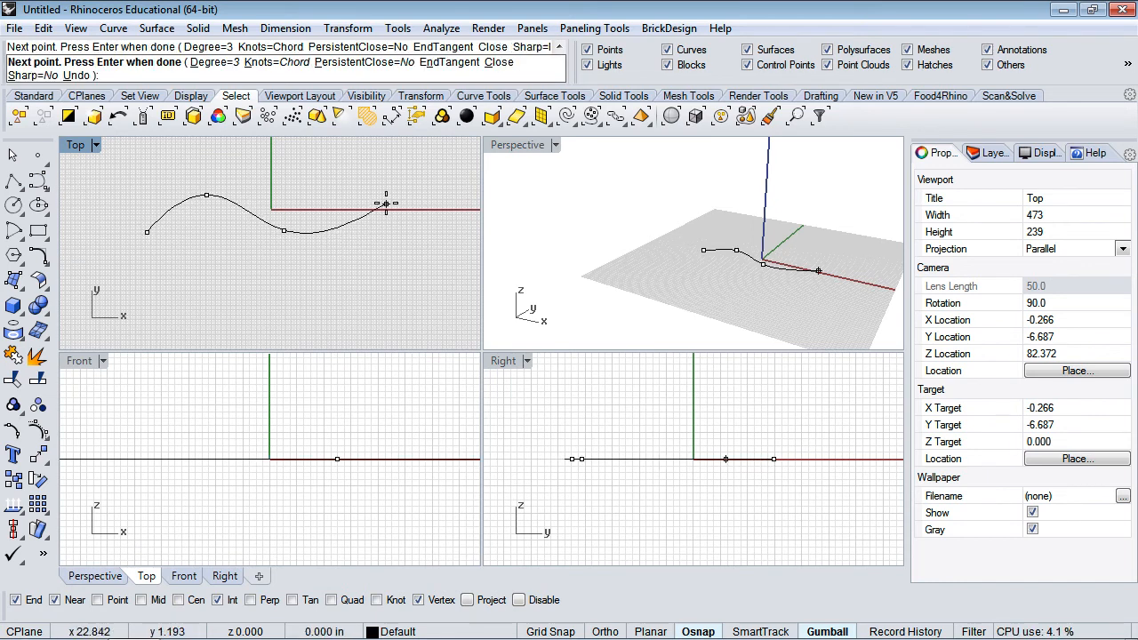
key("Return")
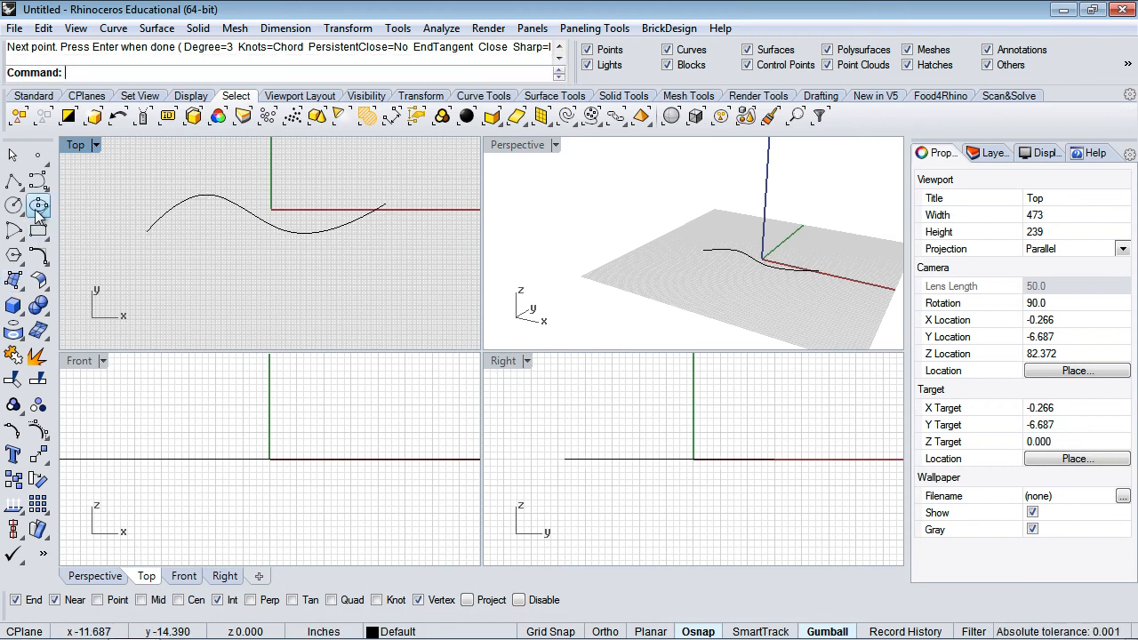
Draw a degree 2 control point curve with five points below the interpolated curve, ending at about x 20, y -11.9.
left_click_drag(36, 185, 62, 193)
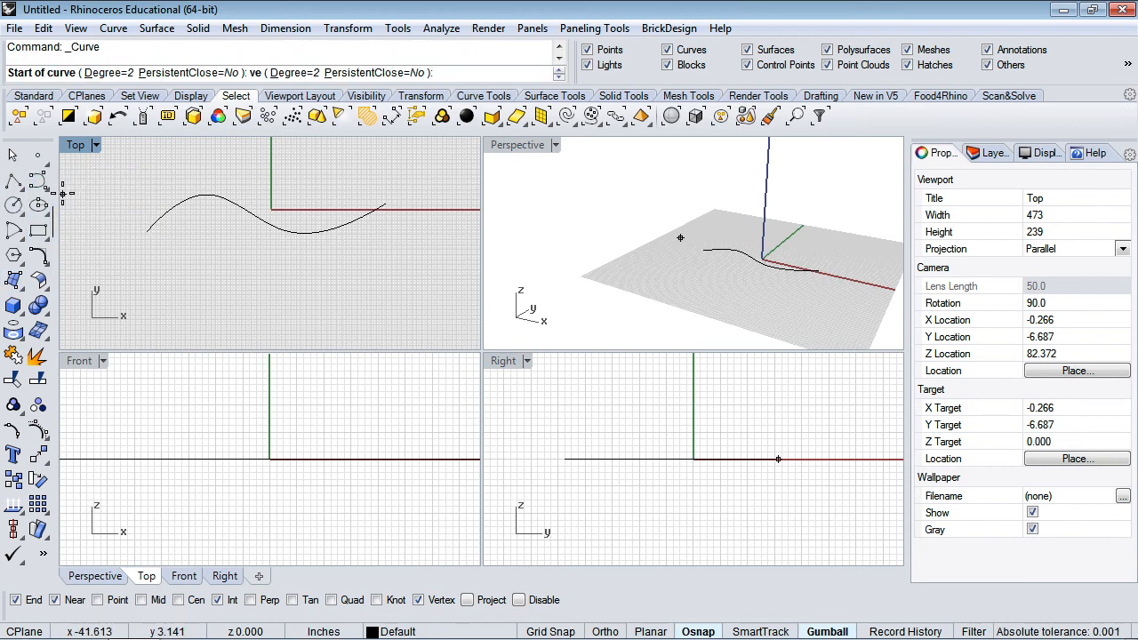
left_click(145, 273)
left_click(213, 303)
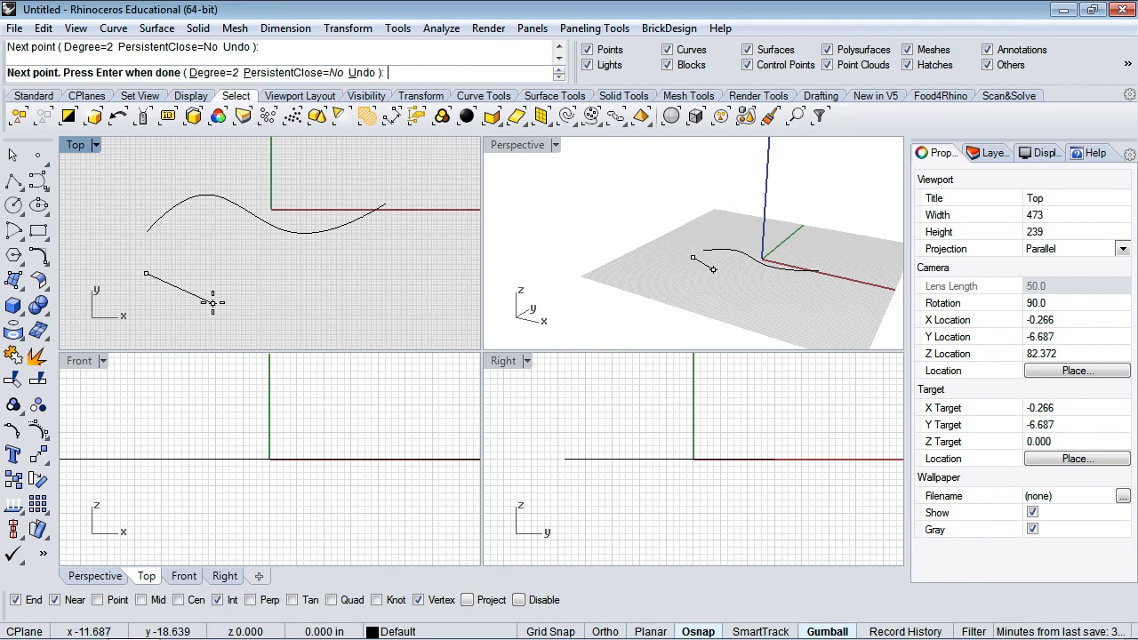
left_click(265, 258)
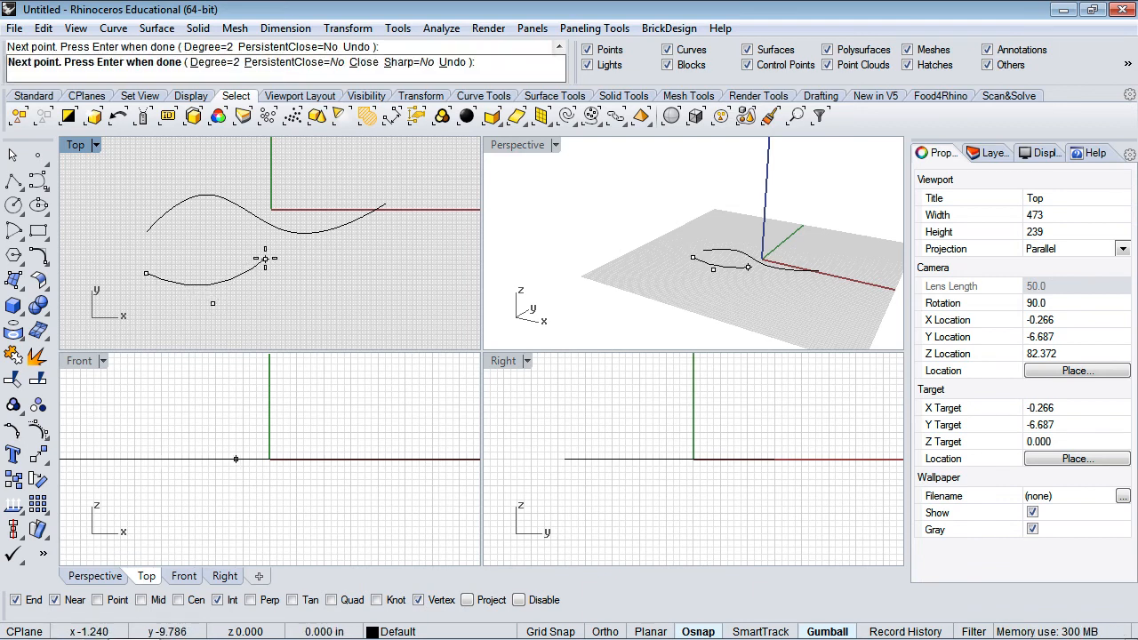
left_click(347, 300)
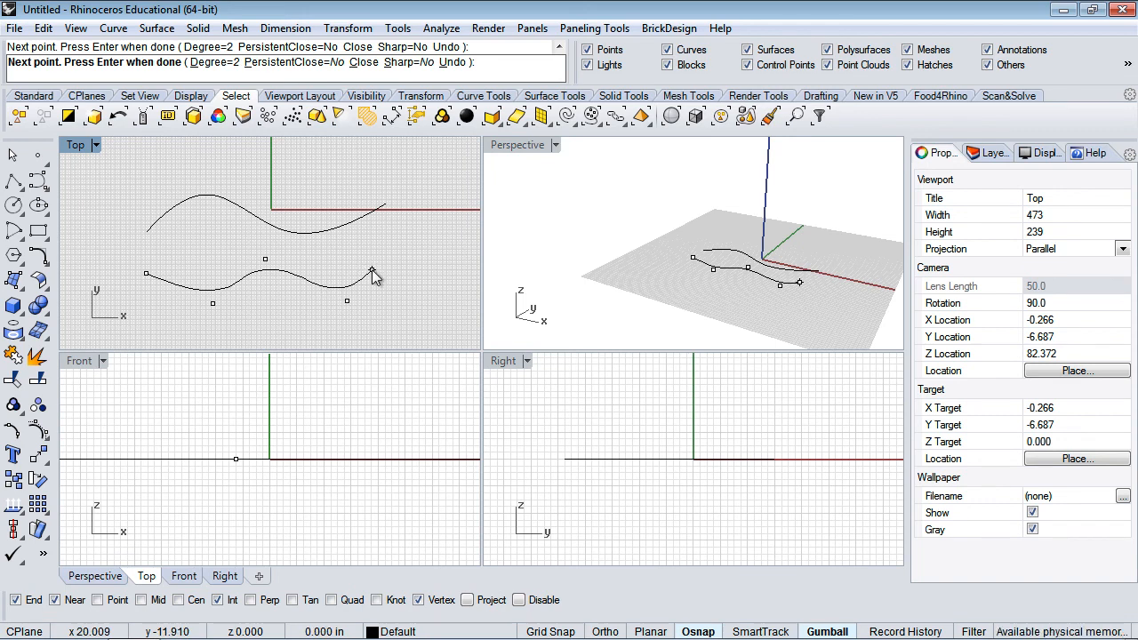
left_click(372, 275)
key("Return")
Turn on control points for the lower curve and edit points for the upper interpolated curve.
left_click(347, 295)
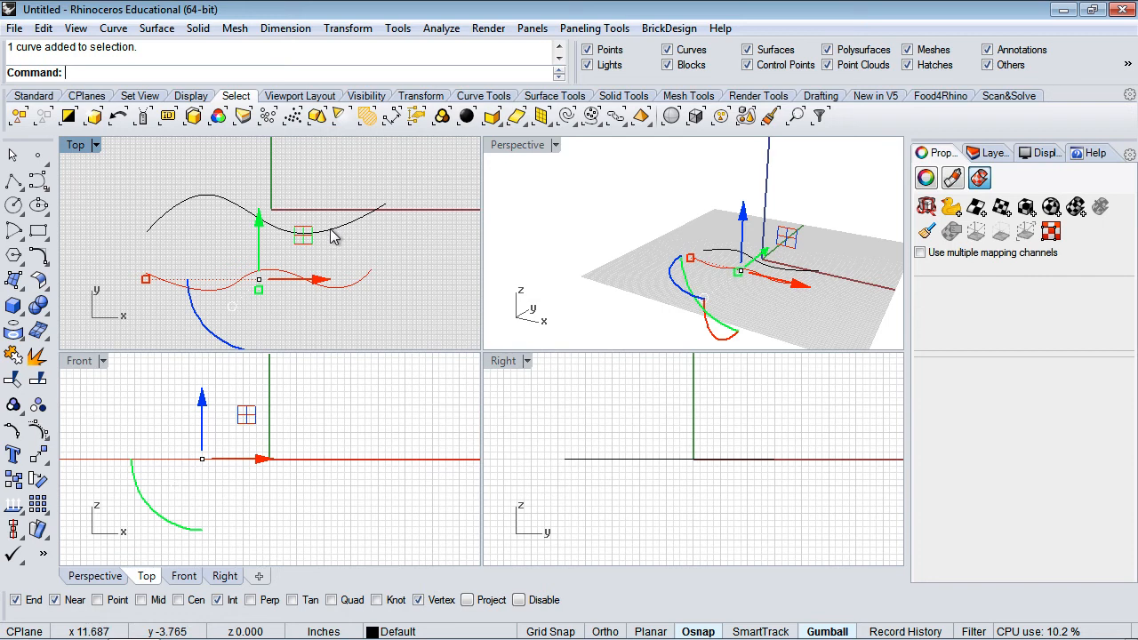
left_click(39, 433)
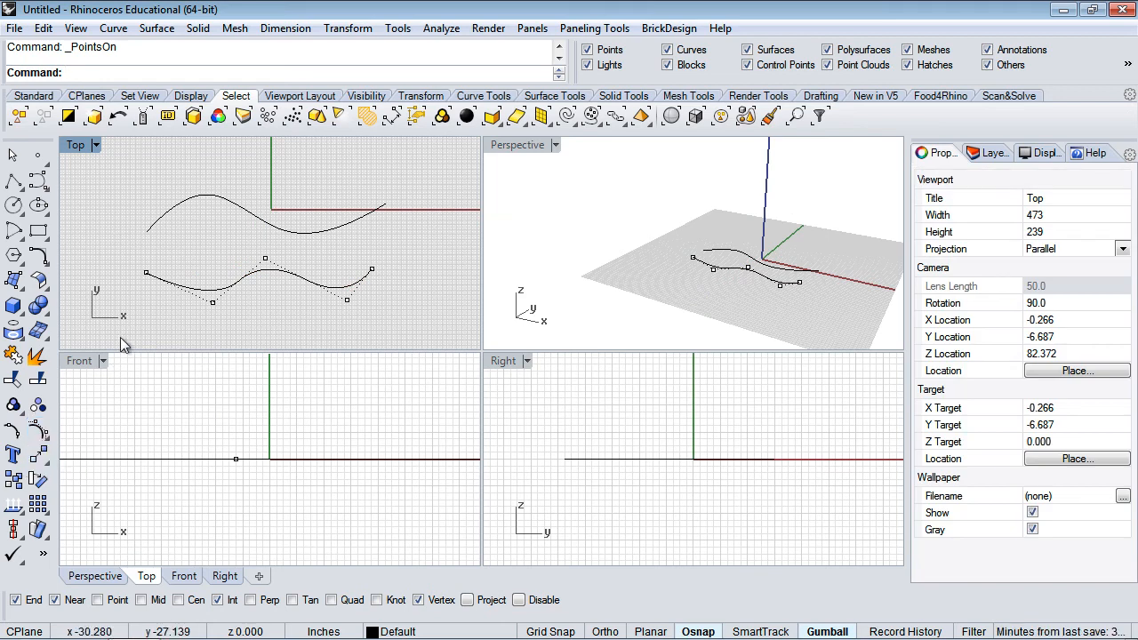
left_click(182, 206)
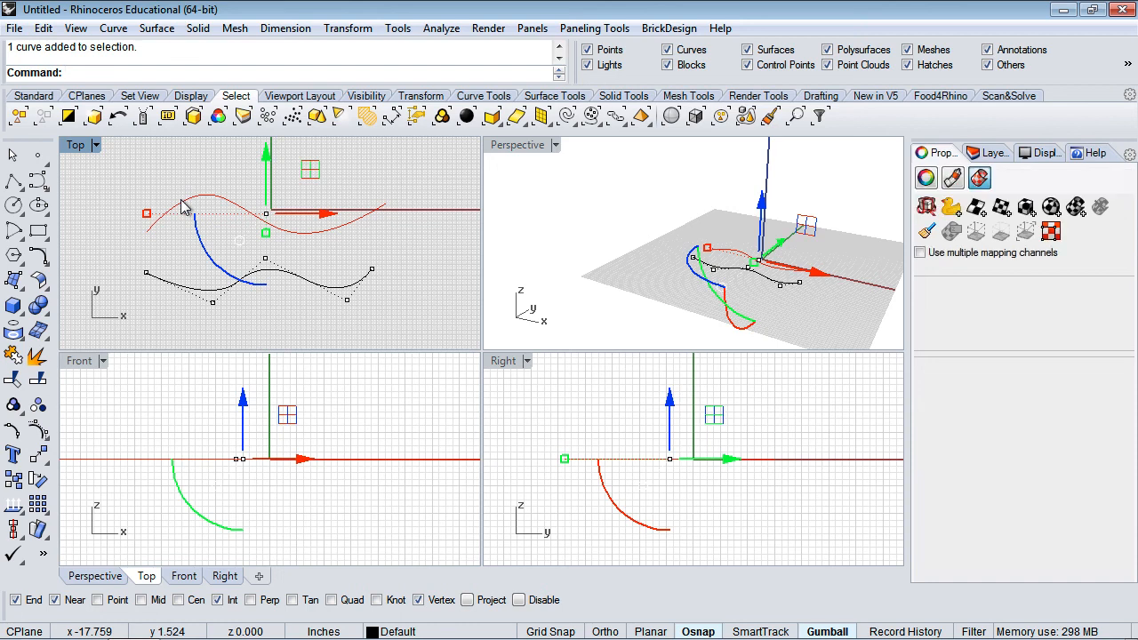
left_click(16, 436)
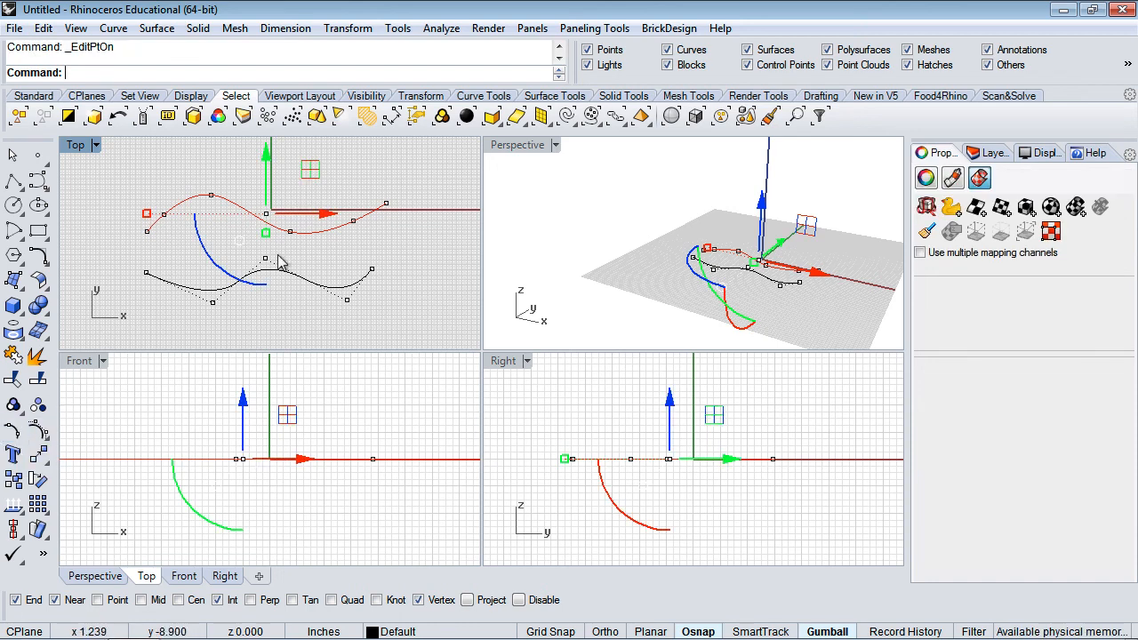
left_click(424, 258)
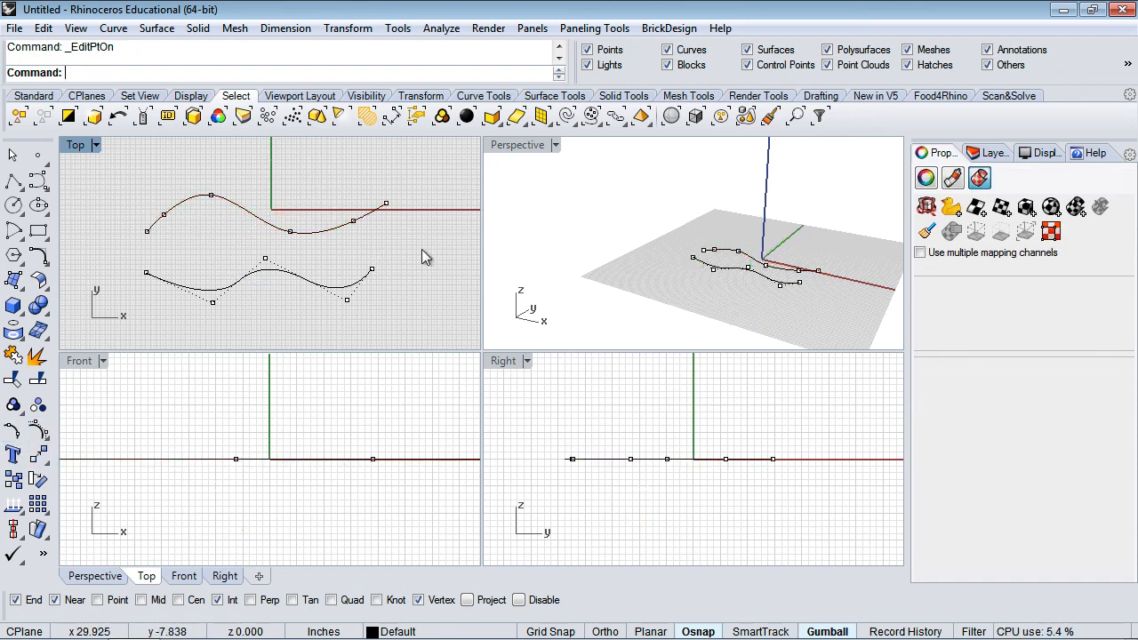
Use the Gumball to move the upper curve's second-to-last edit point and the lower curve's middle control point toward negative Y.
left_click(353, 220)
left_click_drag(398, 179, 396, 206)
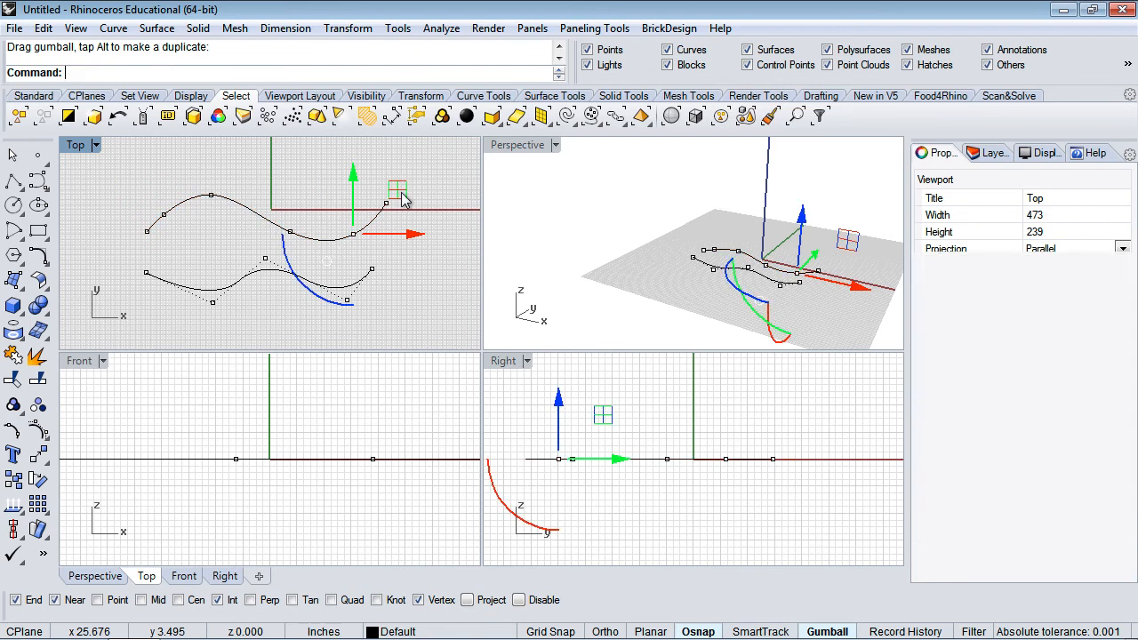
left_click(266, 259)
mouse_move(308, 216)
left_mouse_down()
mouse_move(307, 276)
mouse_move(309, 225)
left_mouse_up()
left_click(428, 283)
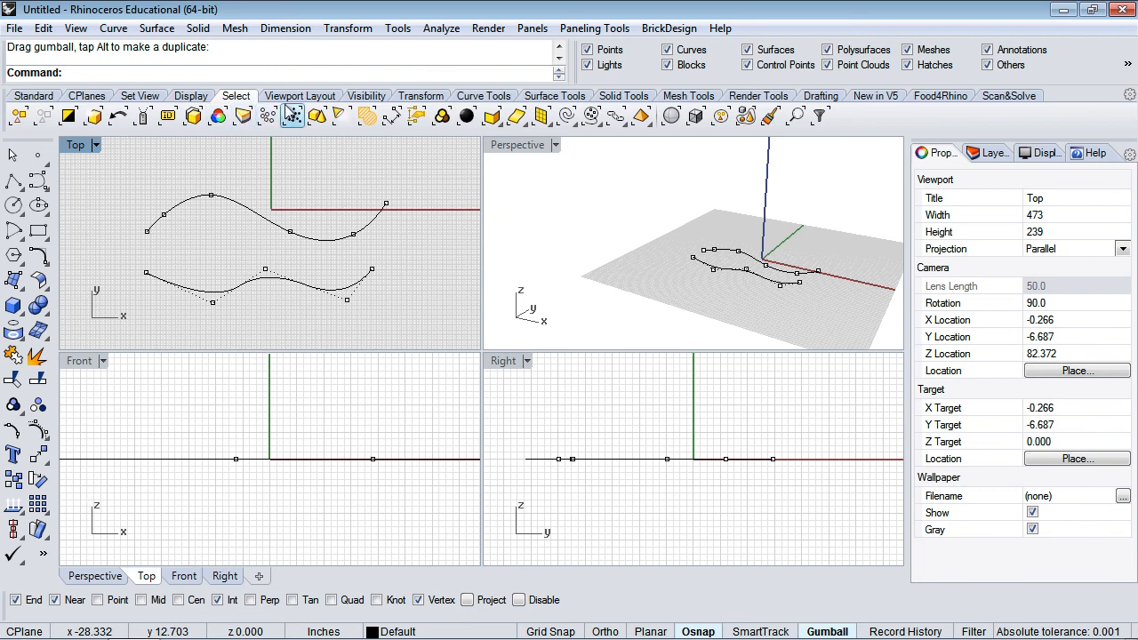
Offset the upper curve through a point at about x -2.8, y 3.7 in the Top view, with round end caps.
left_click(484, 96)
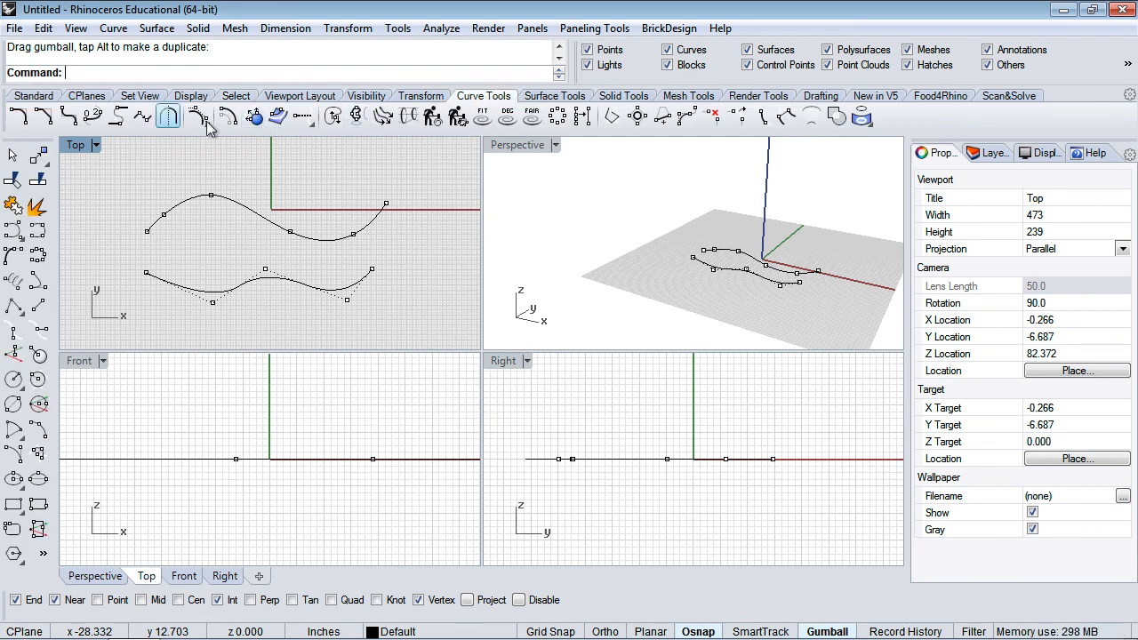
left_click(270, 224)
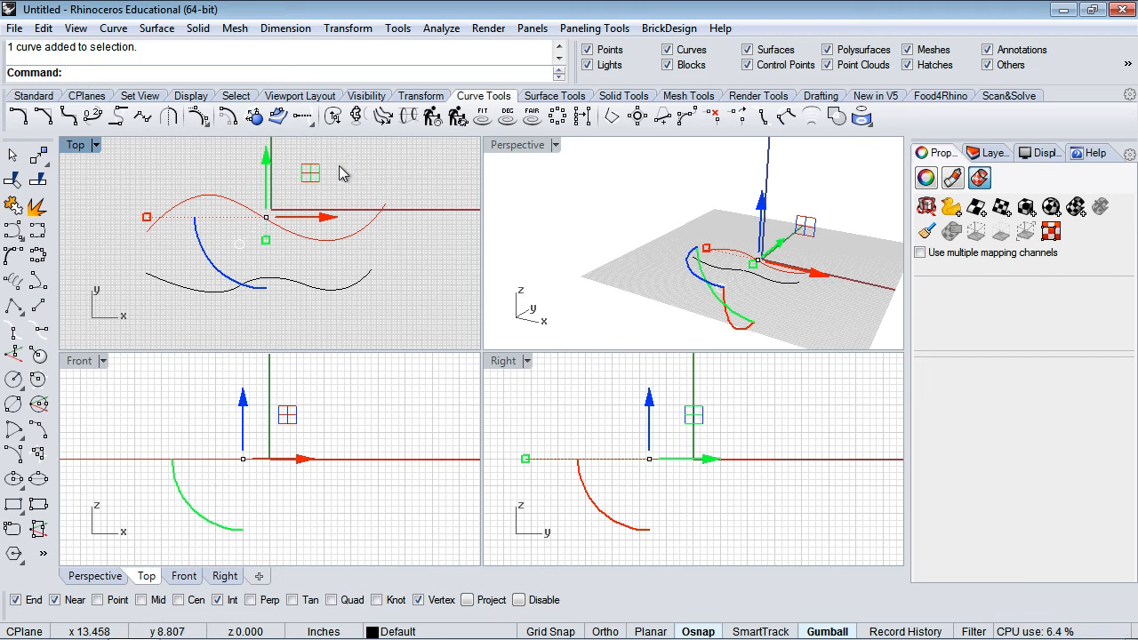
type("Of")
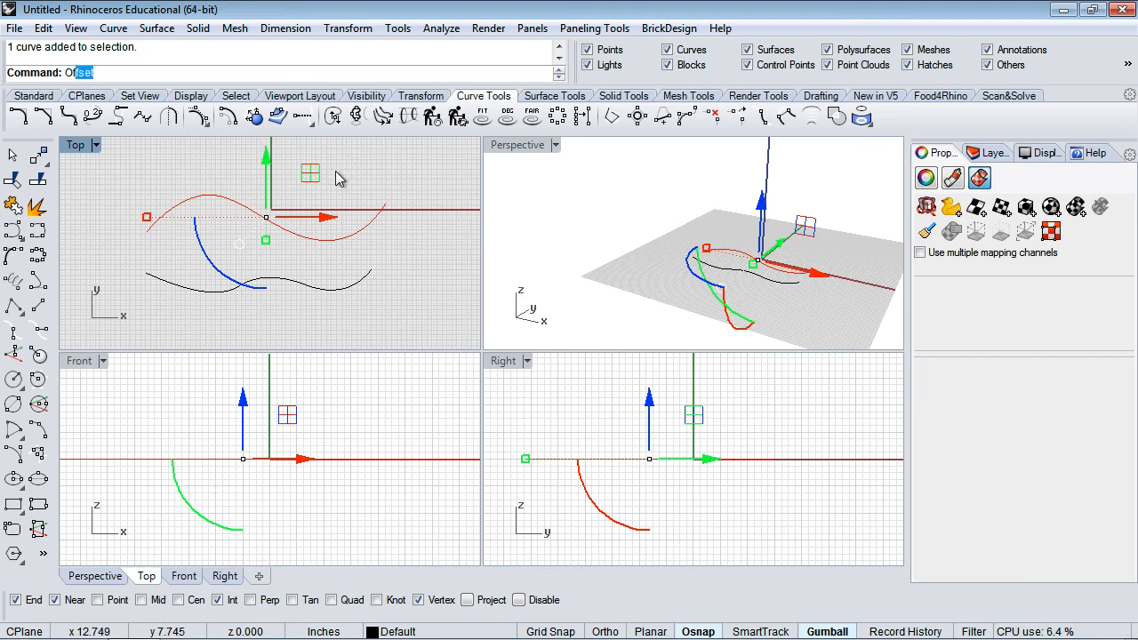
type("f")
key("Return")
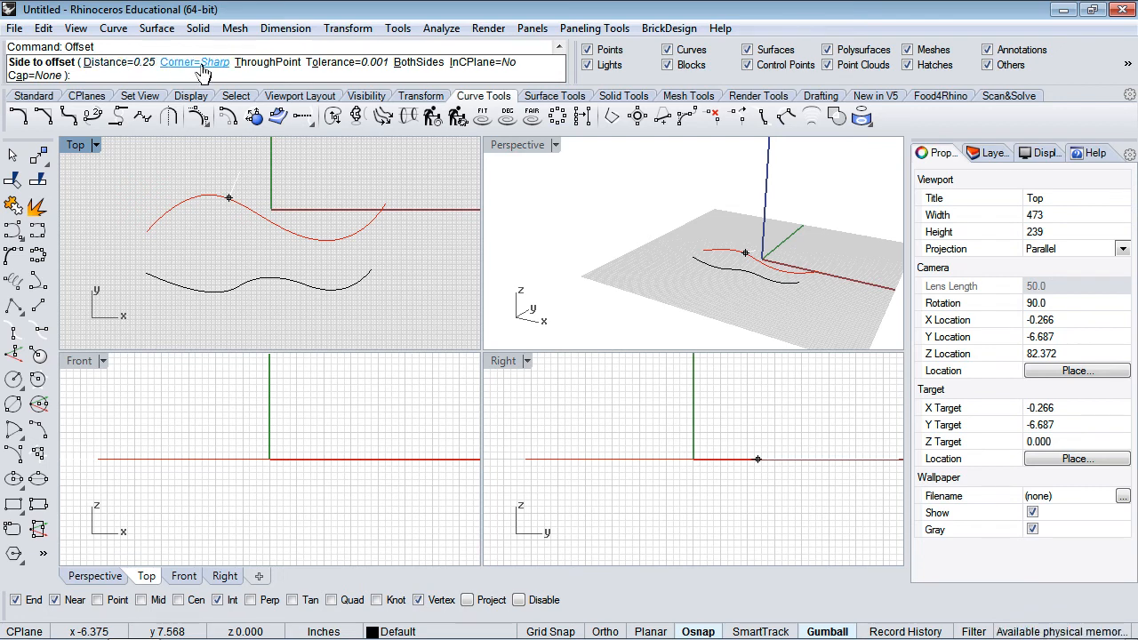
left_click(267, 69)
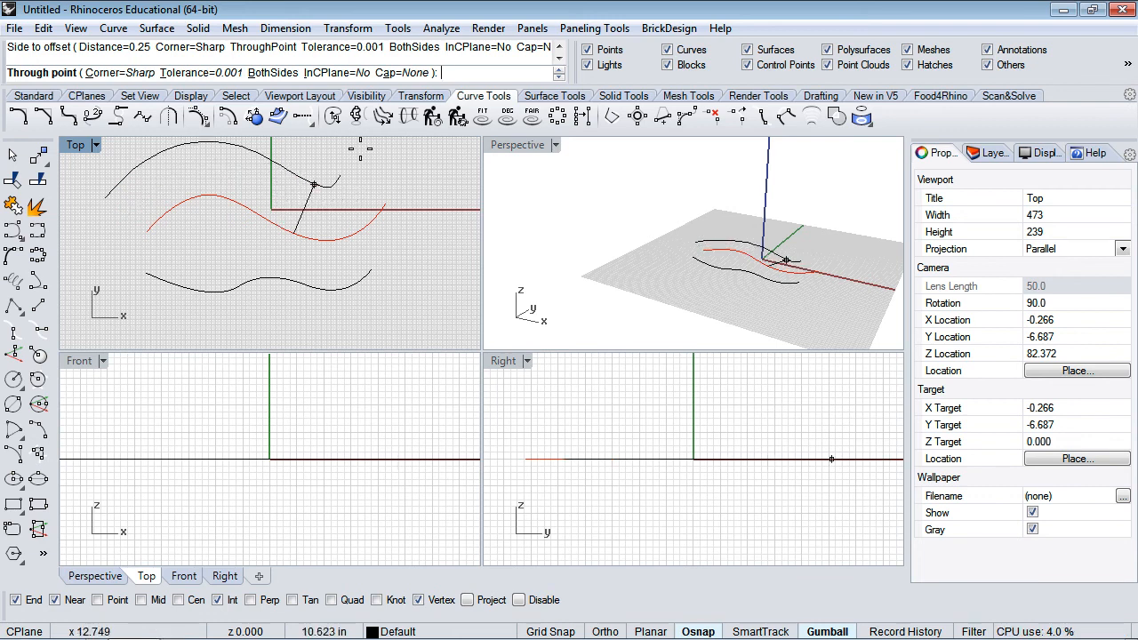
left_click(389, 74)
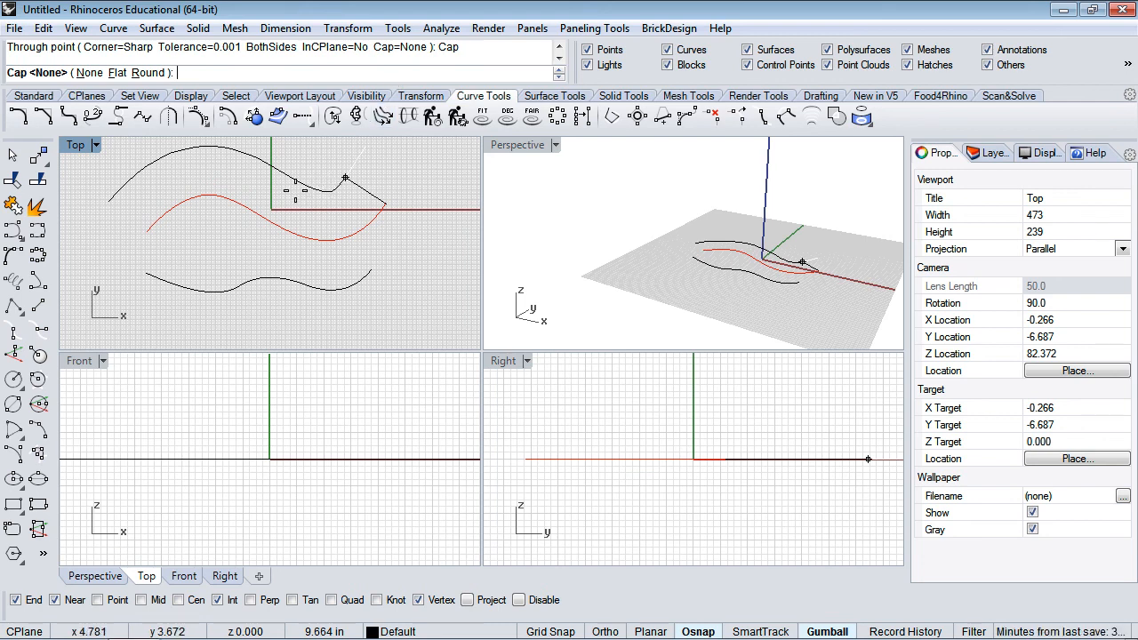
left_click(149, 73)
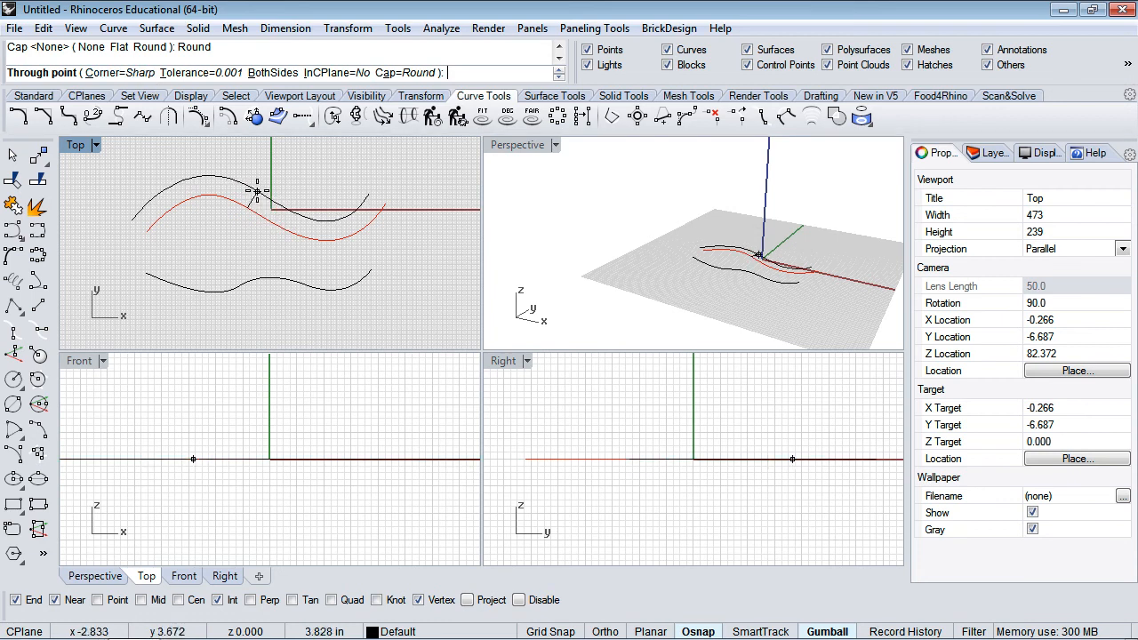
left_click(257, 195)
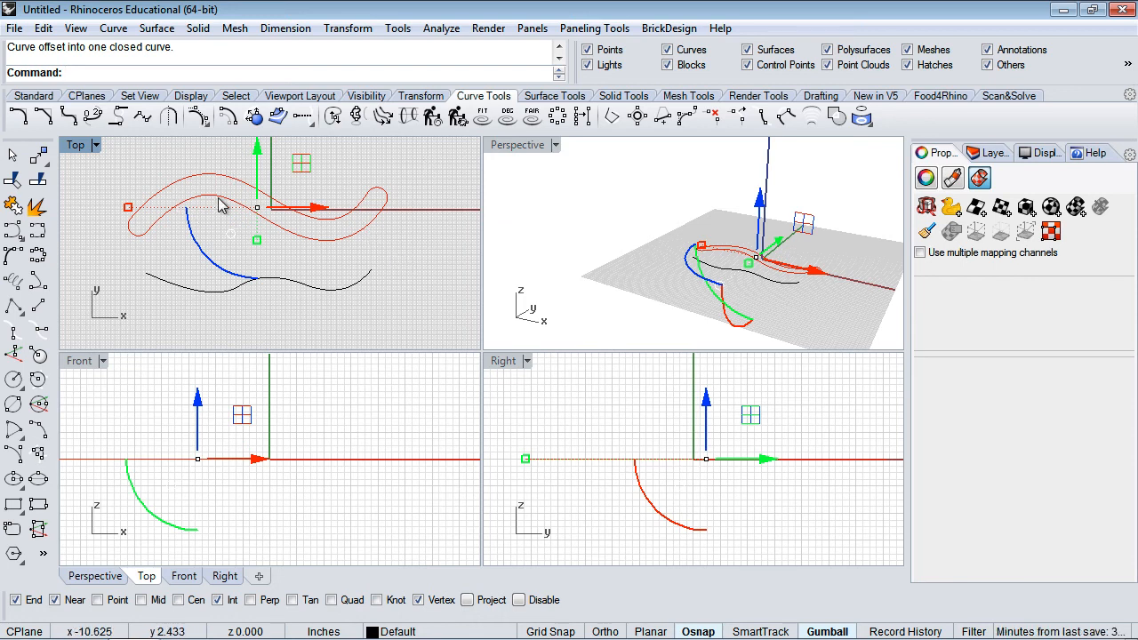
left_click(397, 187)
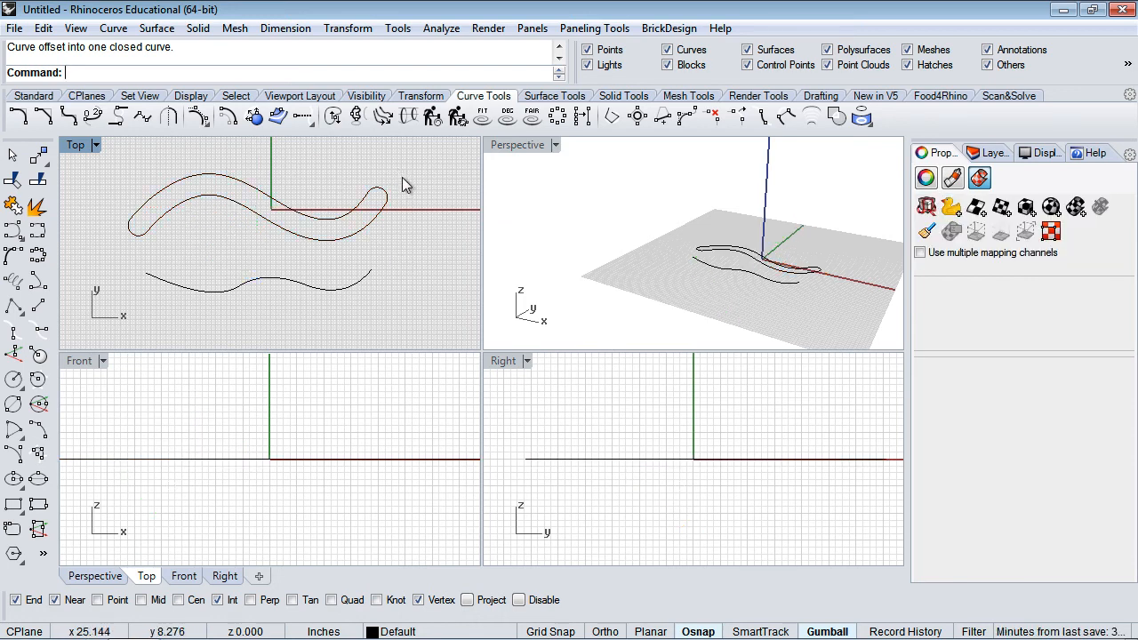
Explode the closed offset outline into separate curves and select individual pieces to check them.
left_click(386, 207)
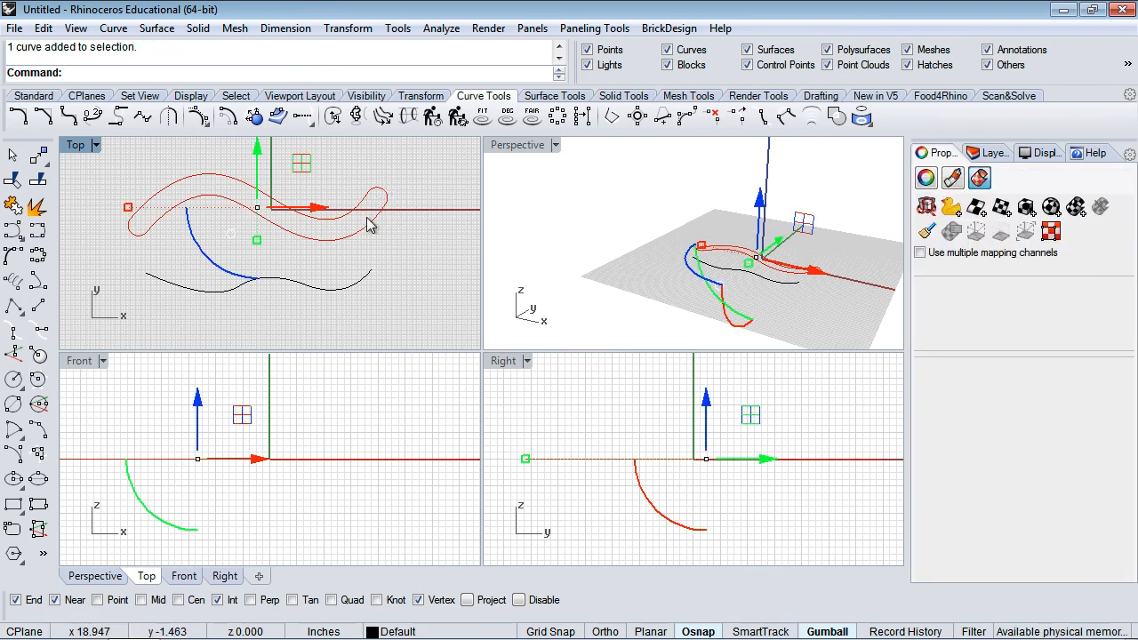
left_click(37, 207)
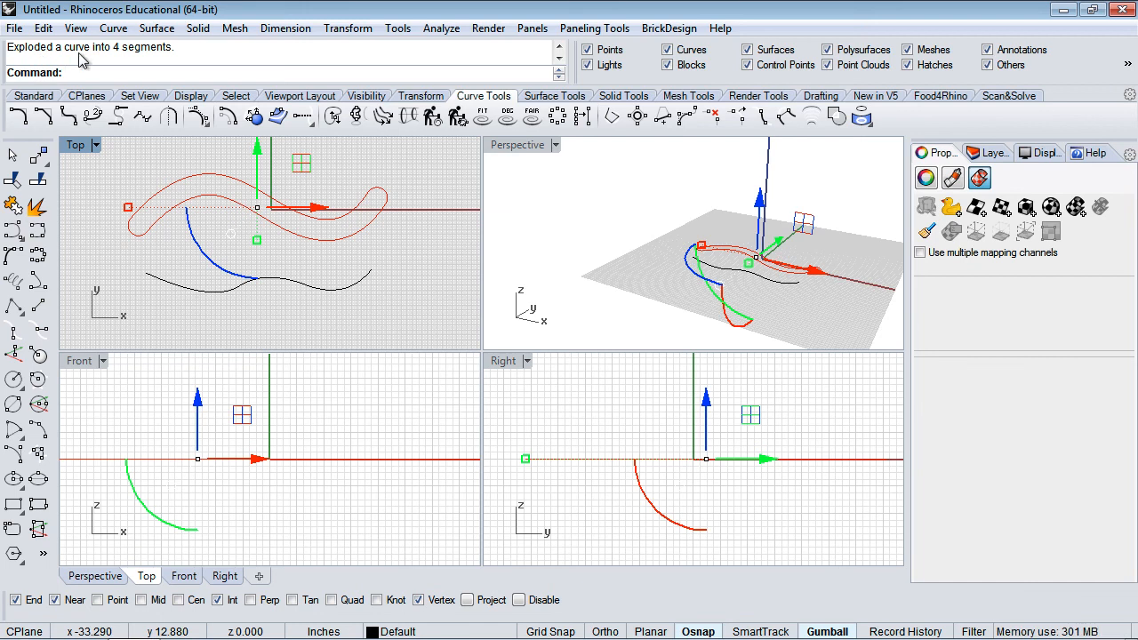
left_click(197, 160)
left_click(211, 189)
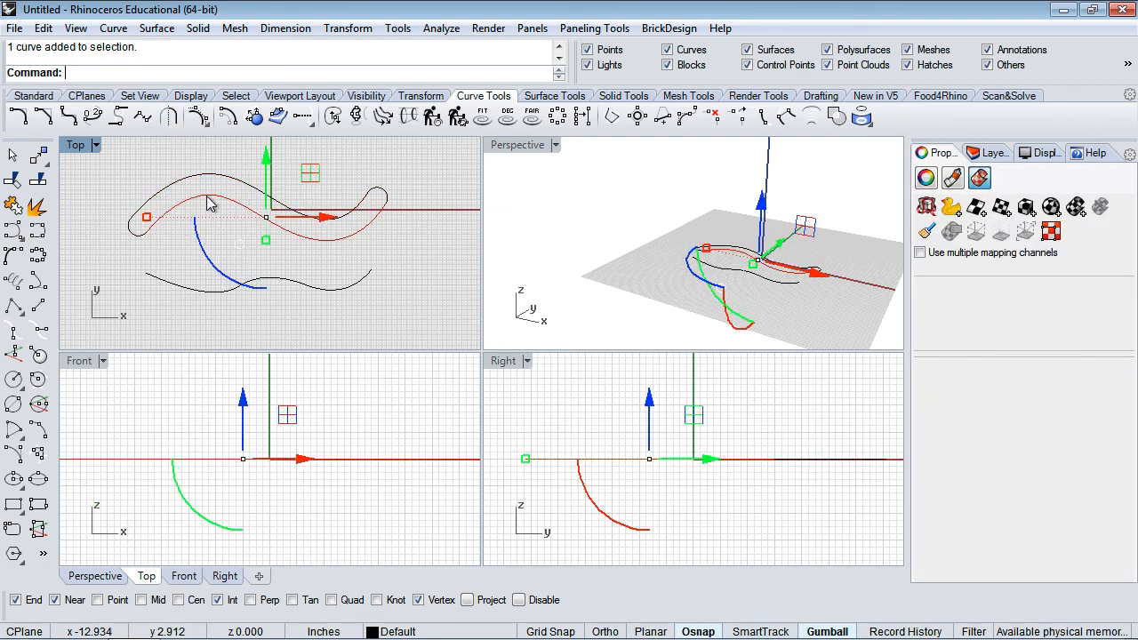
left_click(133, 233)
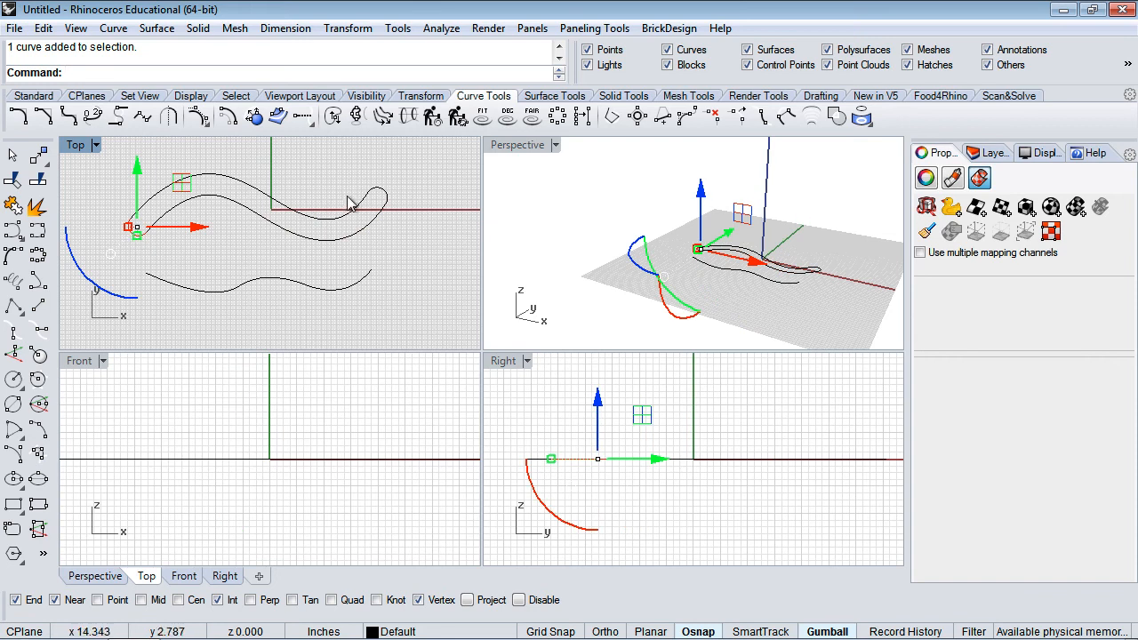
key("Delete")
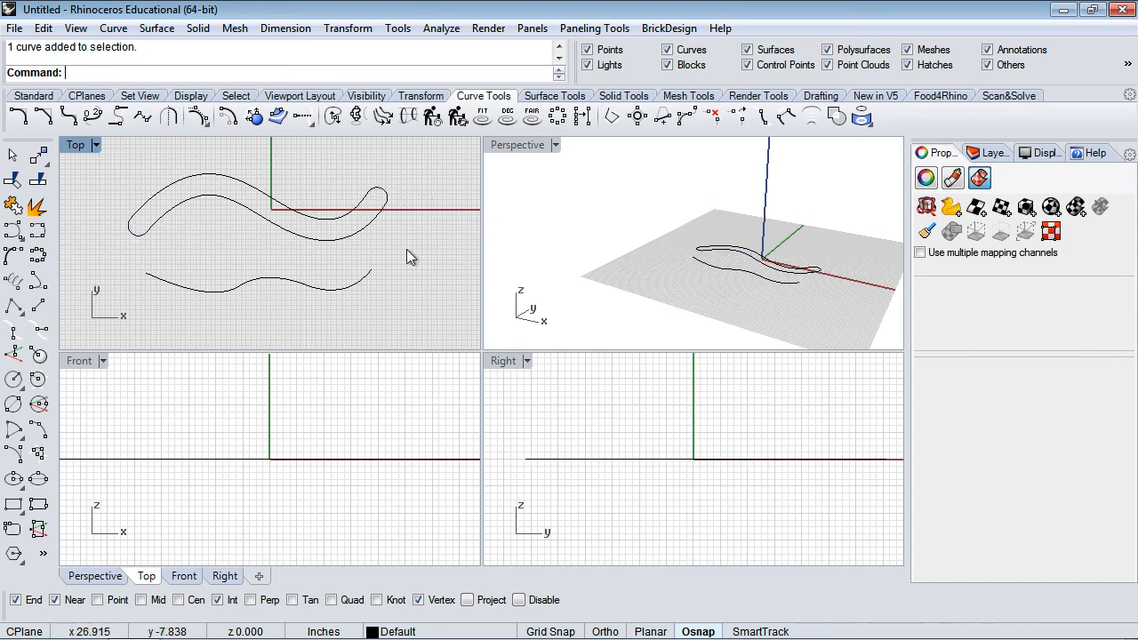
Delete the rounded cap at the outline's right end and undo the deletion.
left_click(389, 200)
key("Delete")
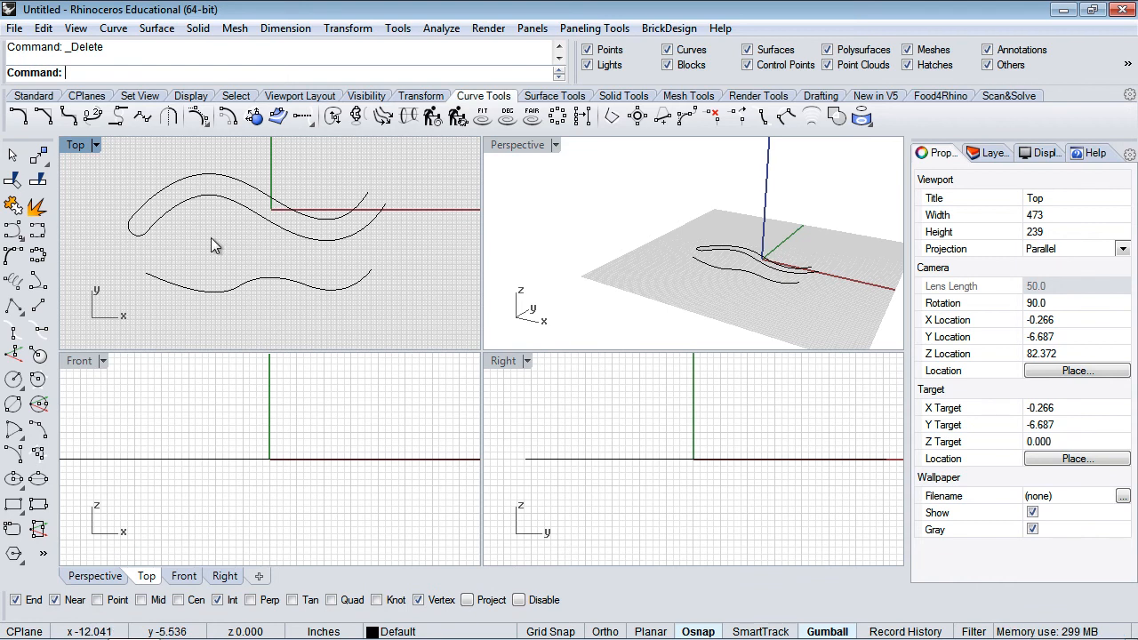
key("ctrl+z")
left_click(323, 170)
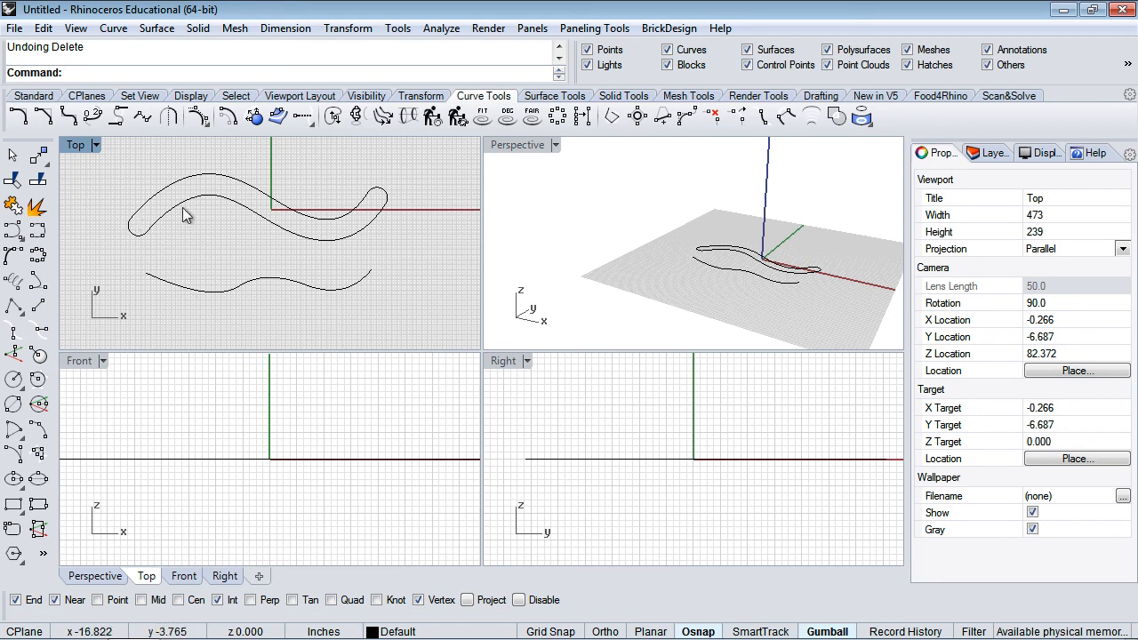
Join the four upper curves into one closed curve and check it by selecting it.
left_click(214, 200)
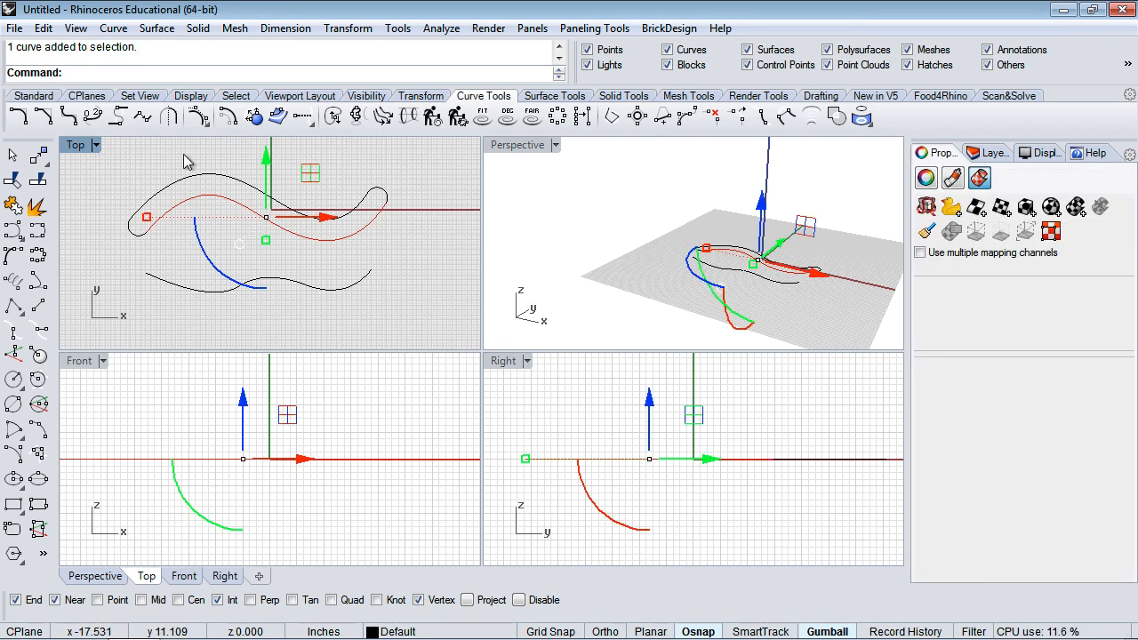
left_click(137, 165)
left_click_drag(113, 152, 404, 244)
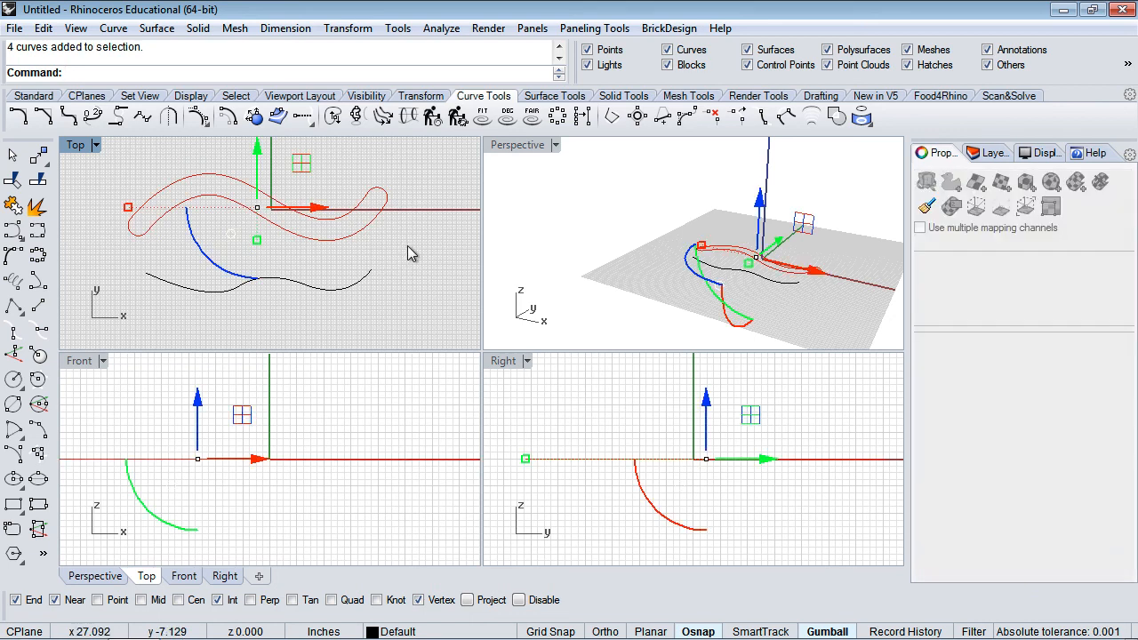
left_click(13, 205)
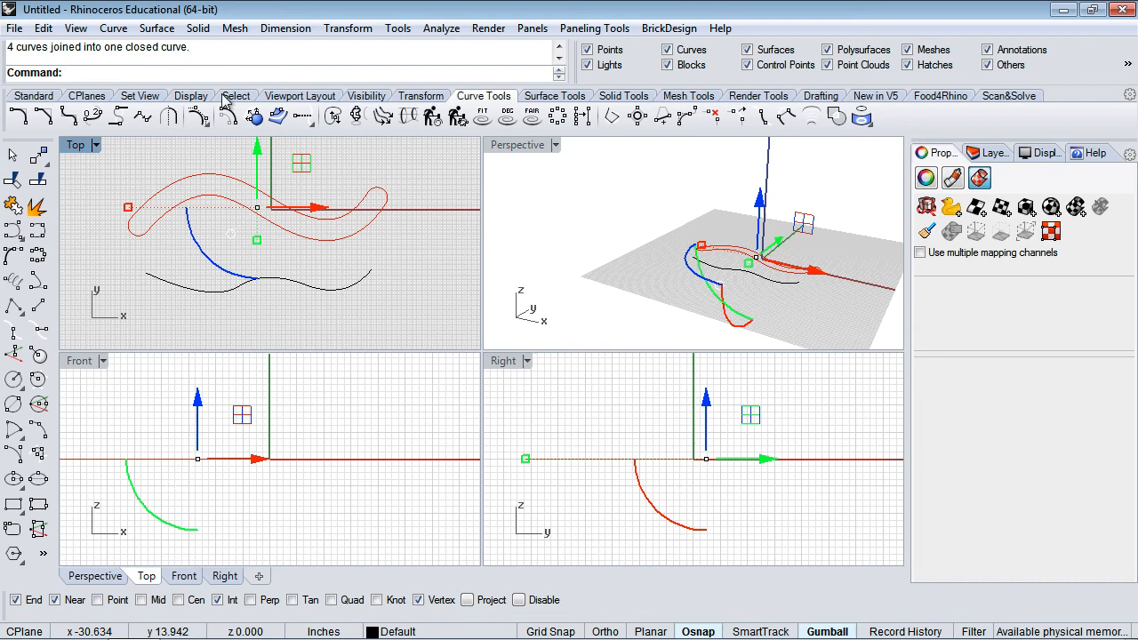
left_click(377, 180)
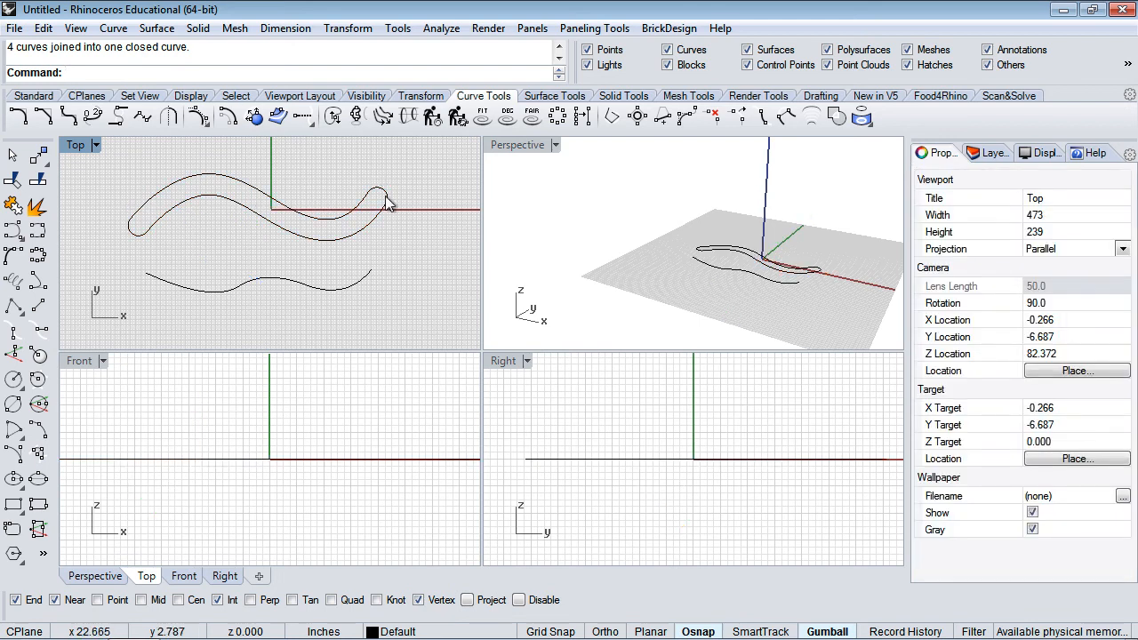
left_click(386, 199)
left_click(415, 252)
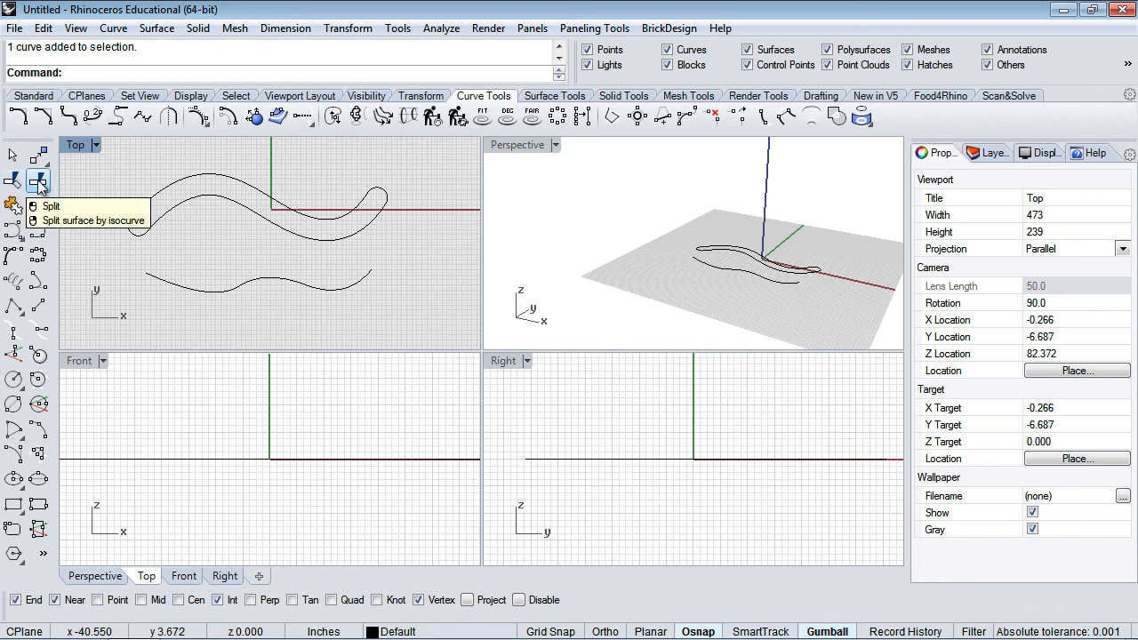
Rotate the lower curve about 90 degrees clockwise in the Top view with the Gumball so it crosses the closed outline.
left_click(291, 288)
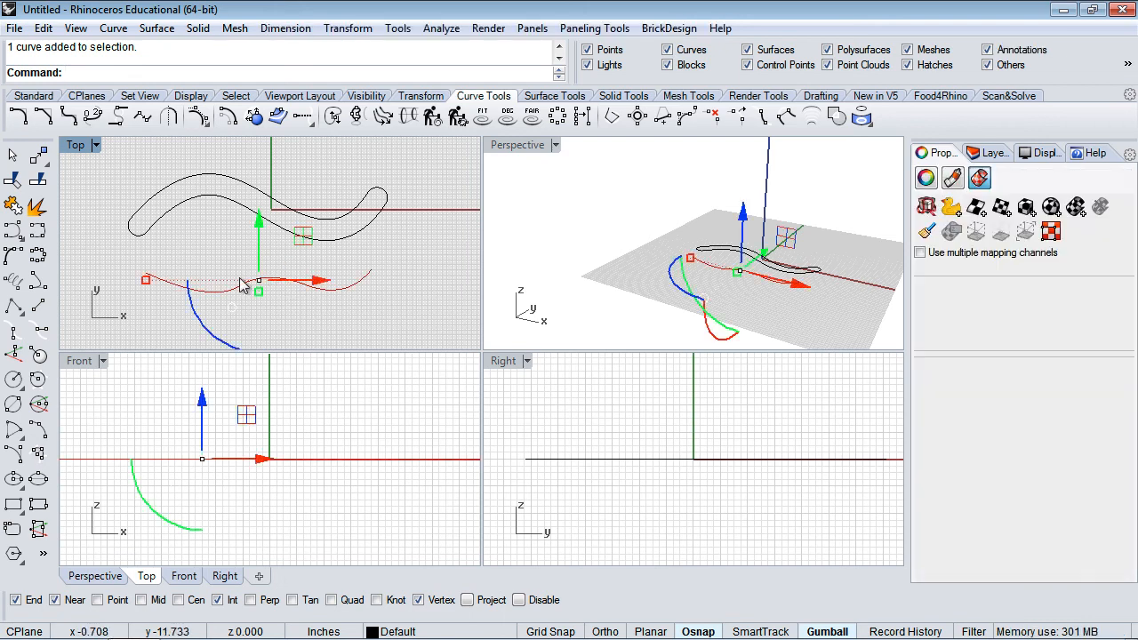
left_click(204, 327)
left_click_drag(205, 327, 182, 190)
left_click(329, 165)
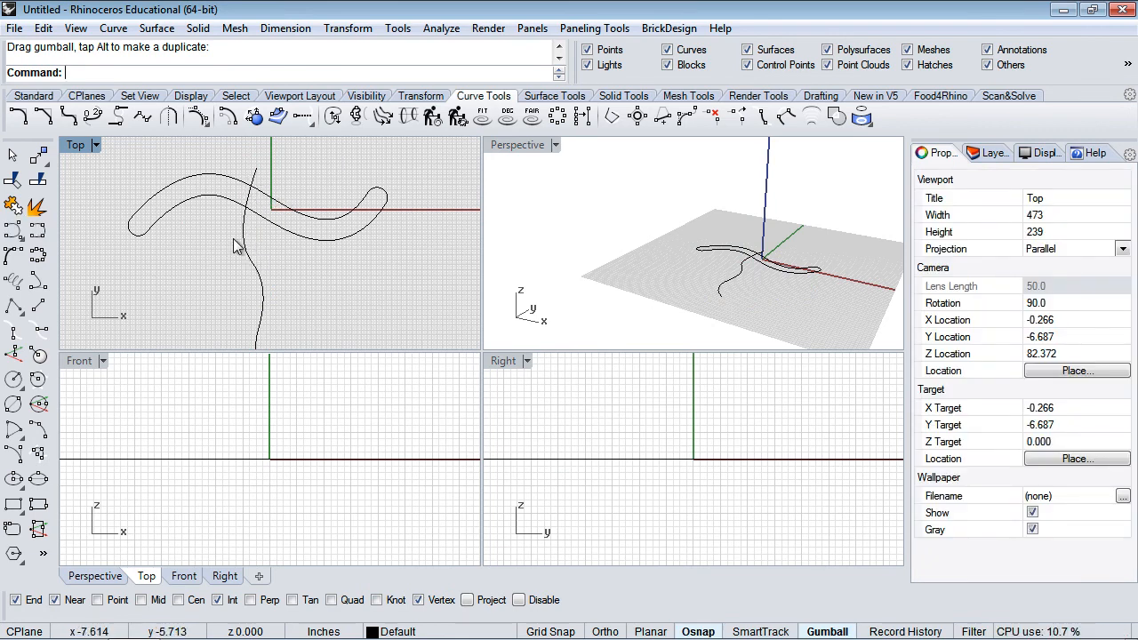
Trim away the outline's left part using the vertical curve as the cutting object, and undo the trim.
left_click(14, 182)
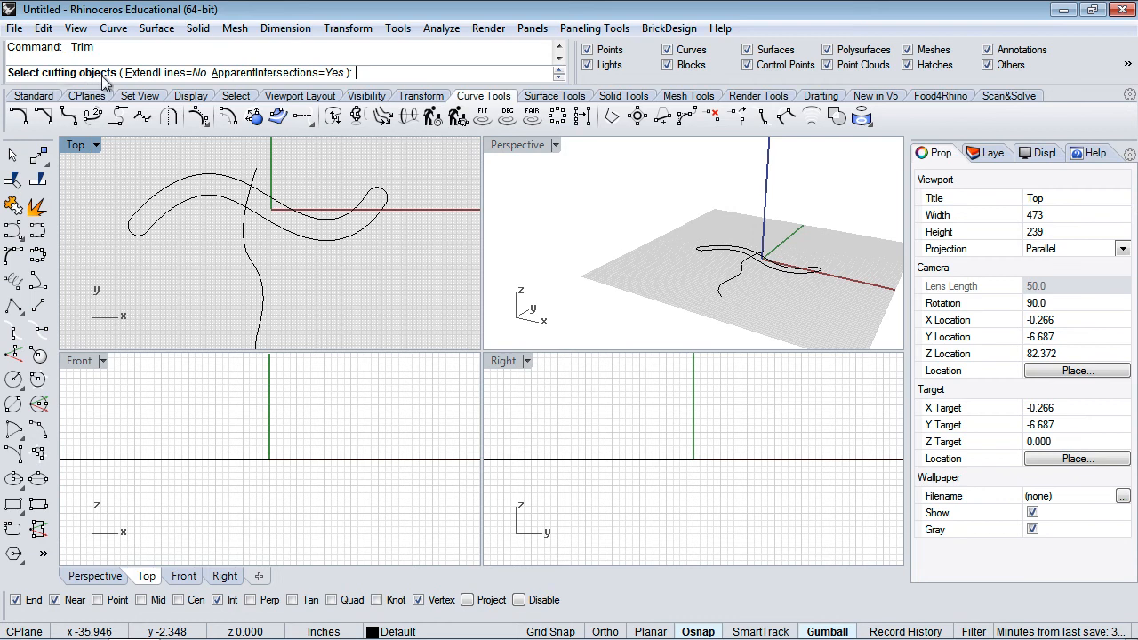
left_click(246, 243)
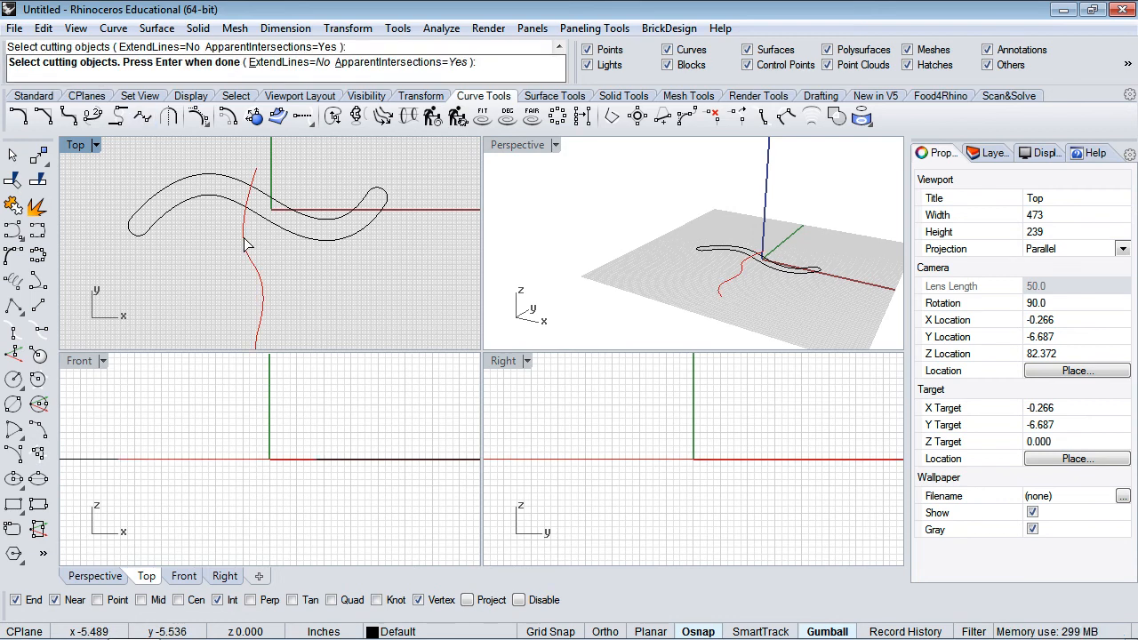
key("Return")
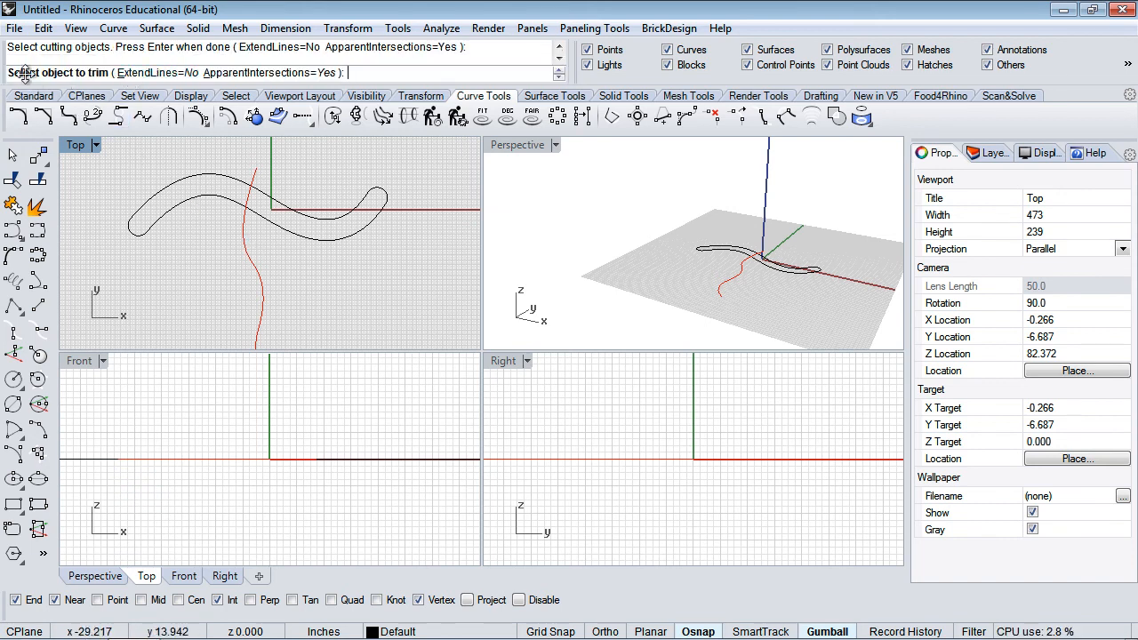
left_click(194, 204)
left_click(195, 204)
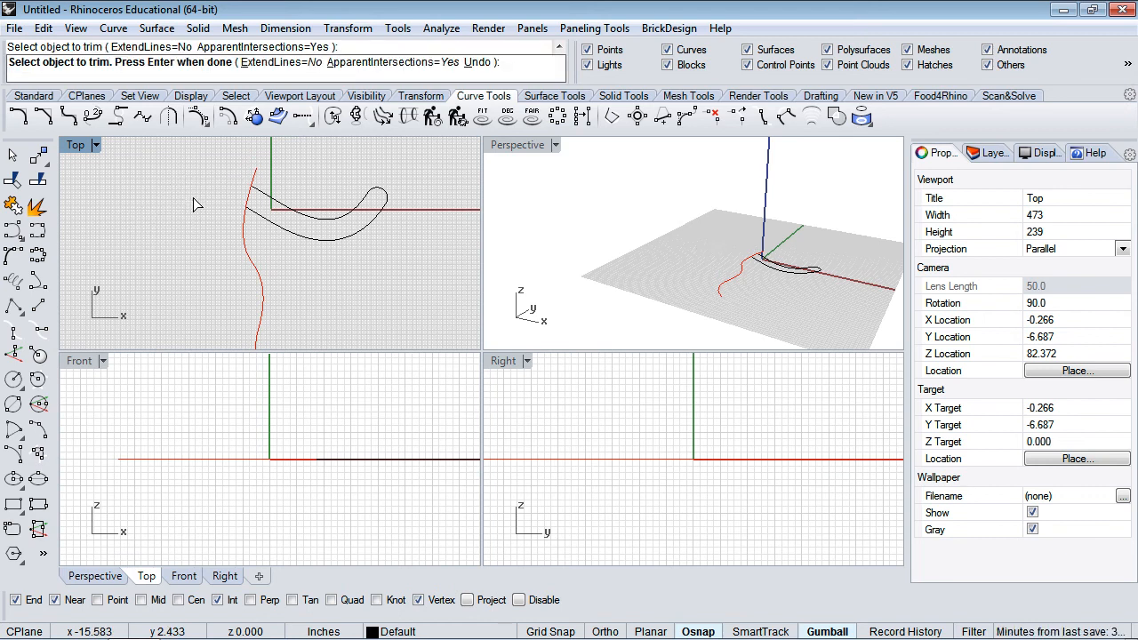
key("ctrl+z")
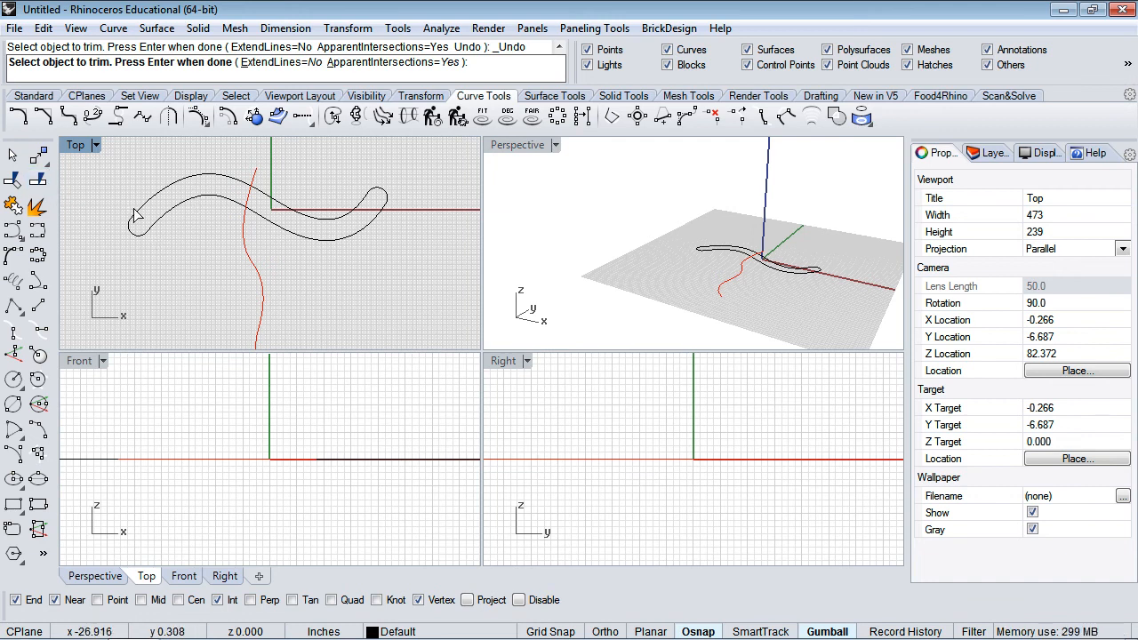
key("Escape")
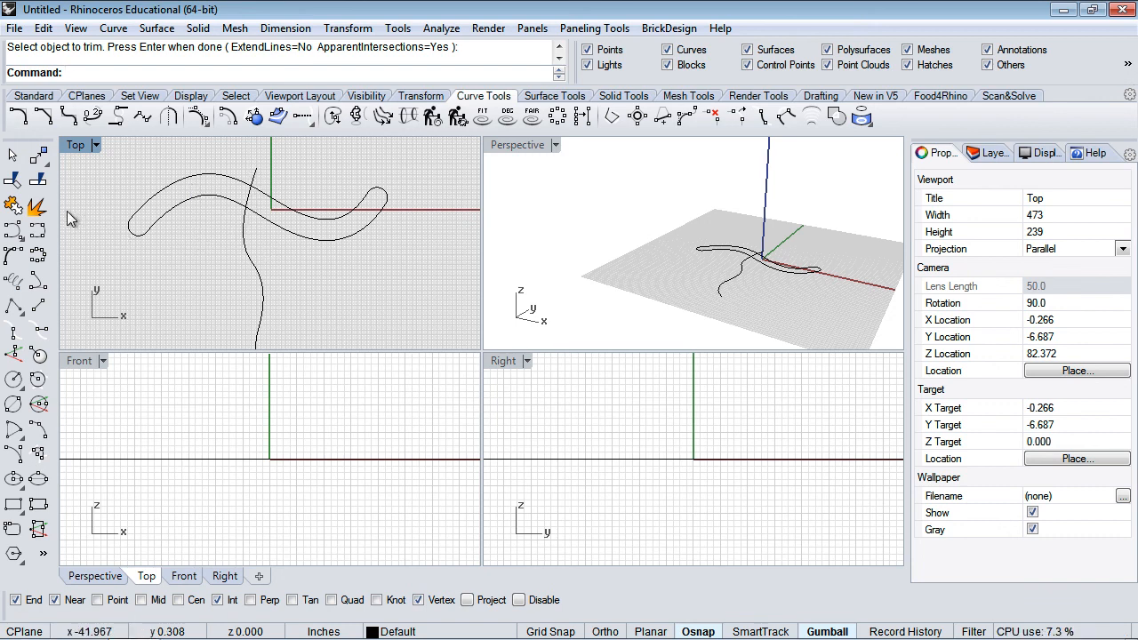
left_click(40, 183)
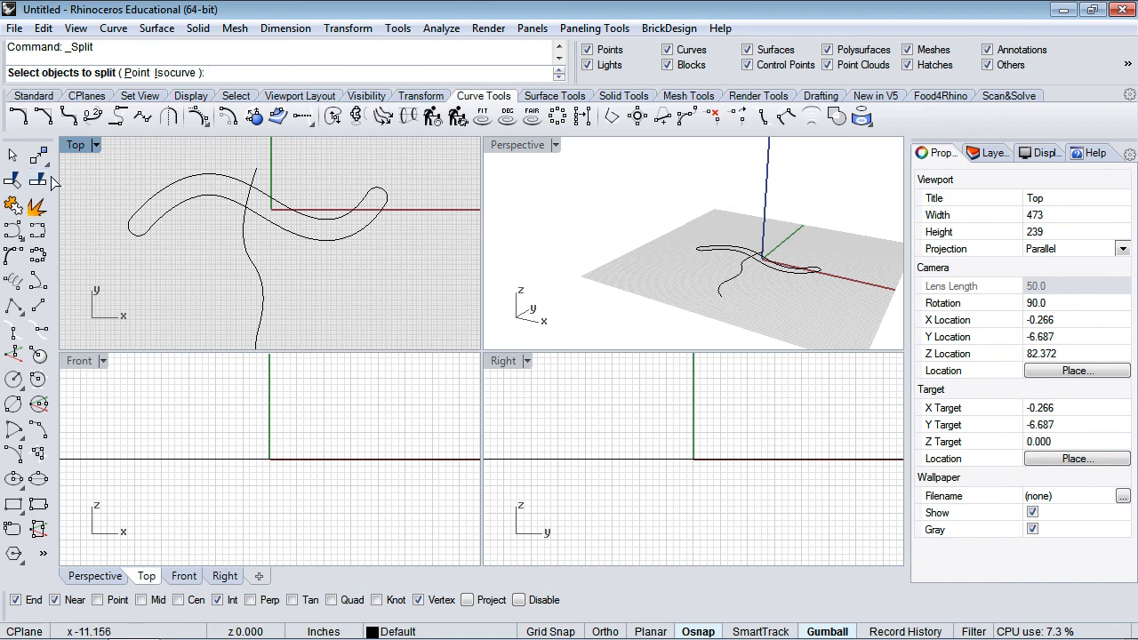
left_click(225, 202)
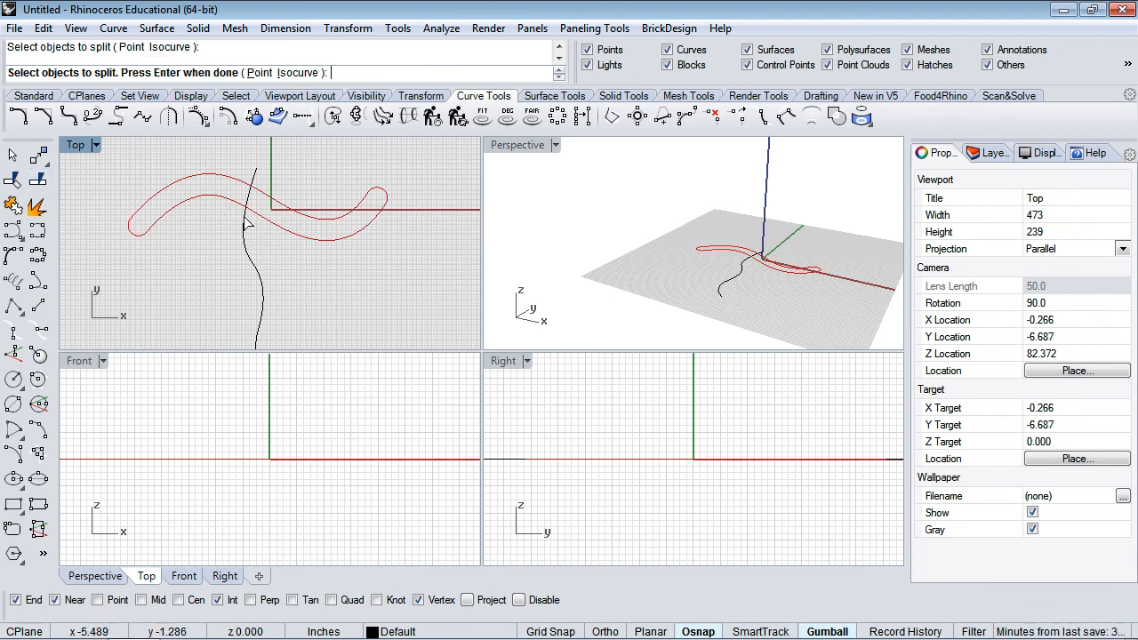
key("Escape")
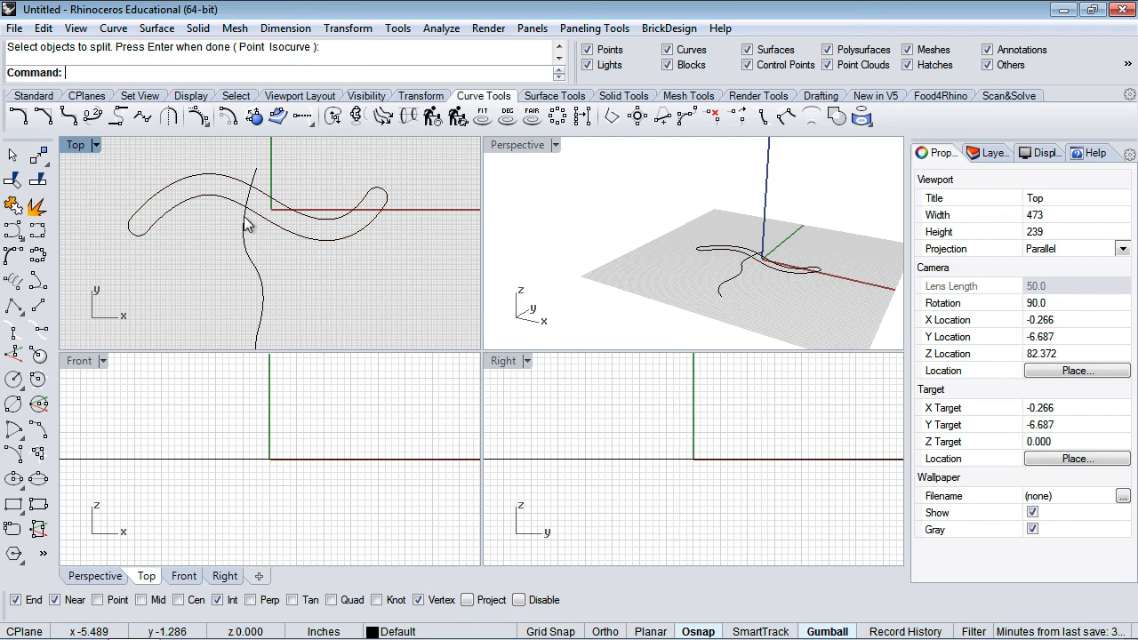
Split the closed outline using the vertical curve as the cutting object and check the pieces by selecting them.
left_click(40, 178)
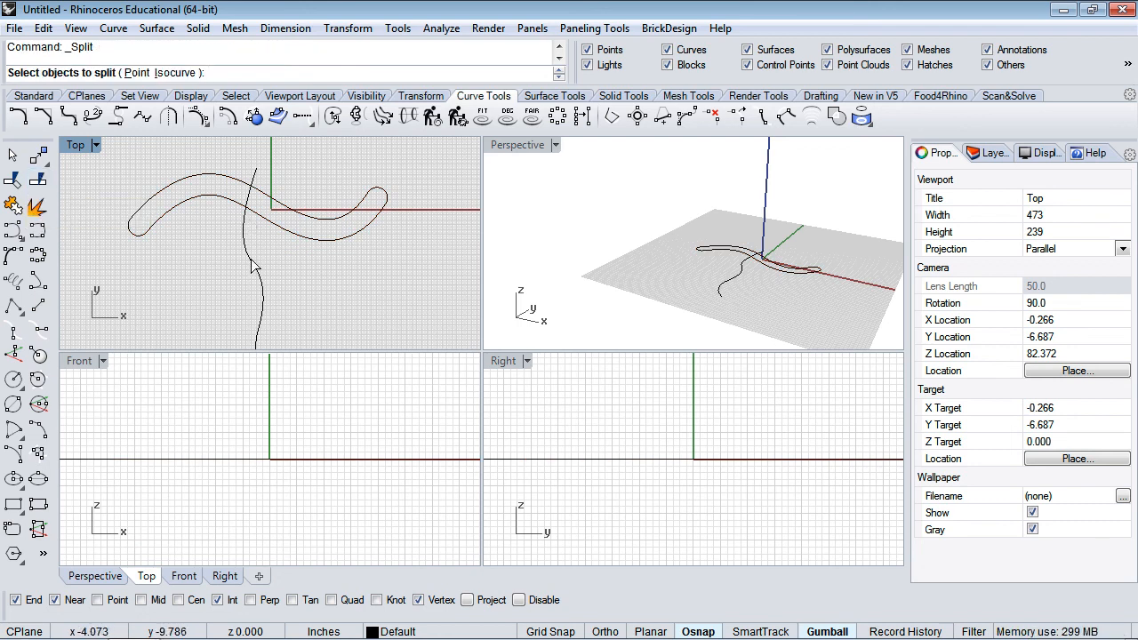
left_click(213, 200)
key("Return")
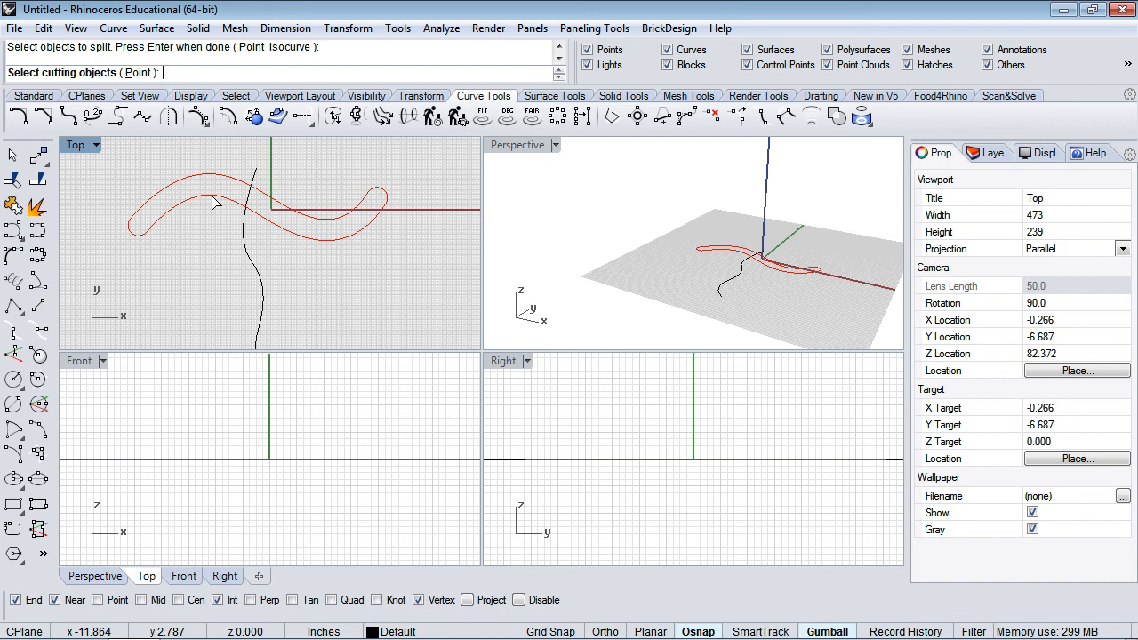
left_click(246, 232)
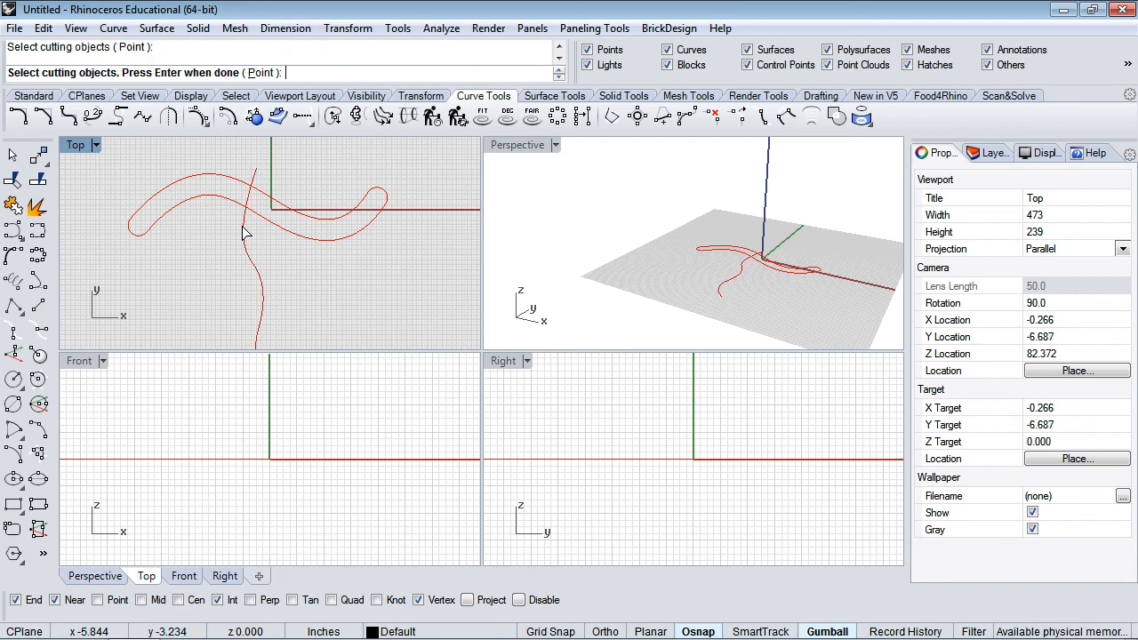
key("Return")
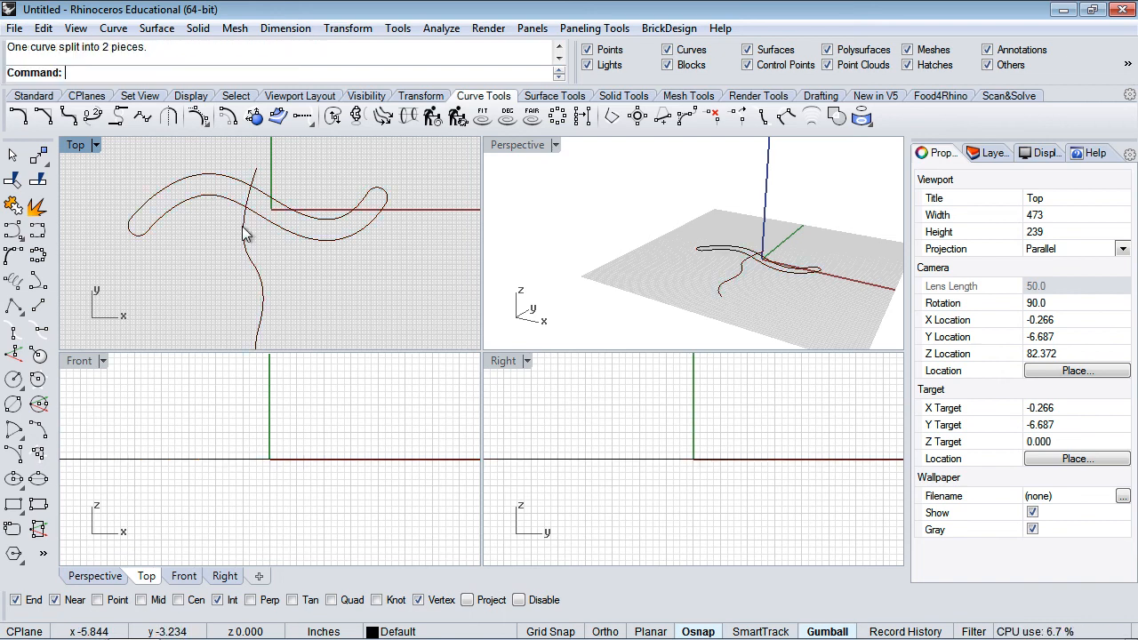
left_click(213, 203)
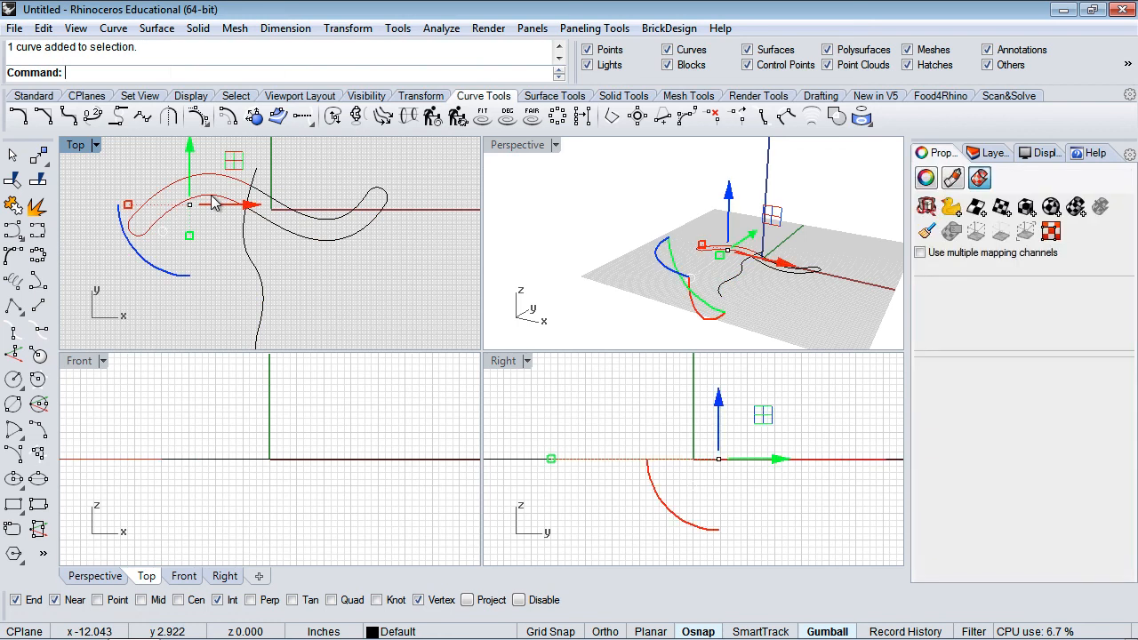
left_click(322, 221)
left_click(287, 183)
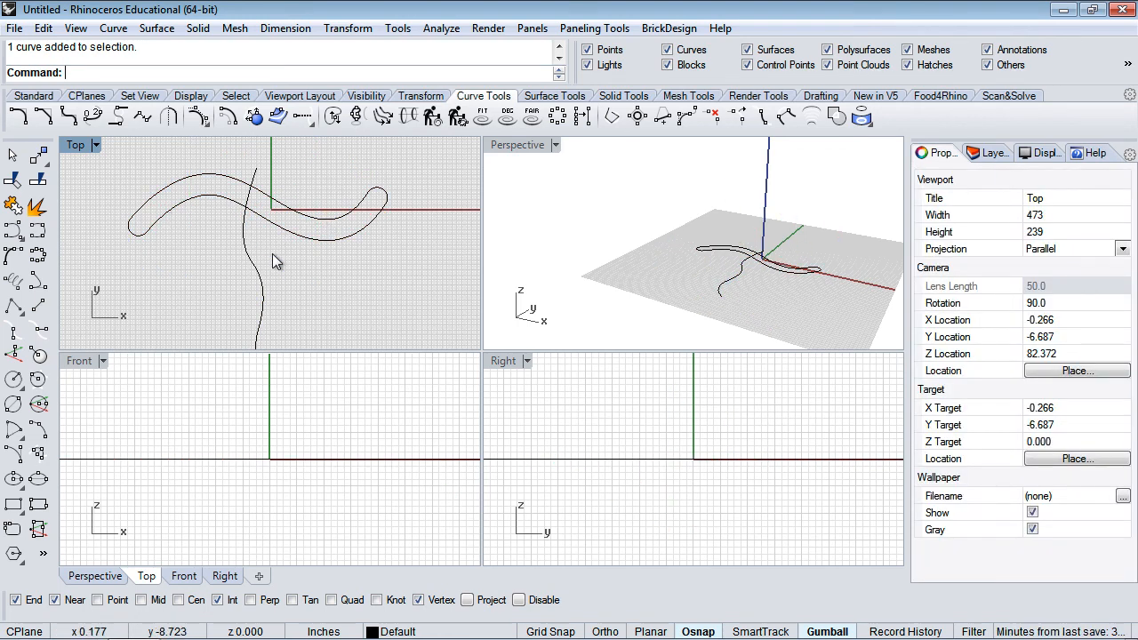
Undo the split and the rotation of the lower curve, and clear the selection.
key("ctrl+z")
key("ctrl+z")
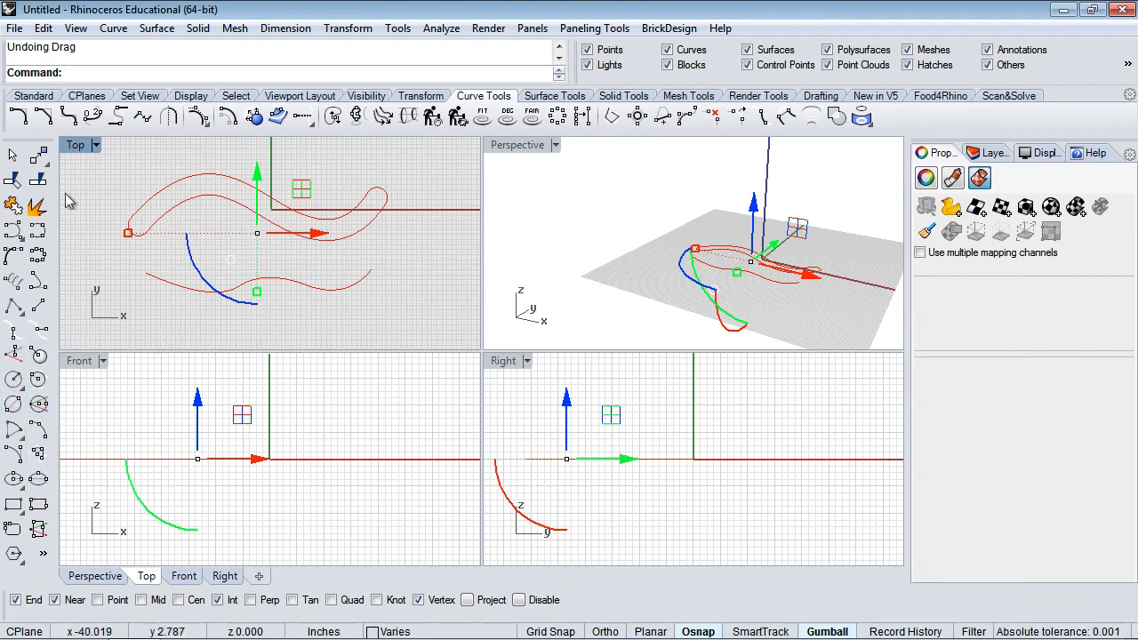
left_click(415, 216)
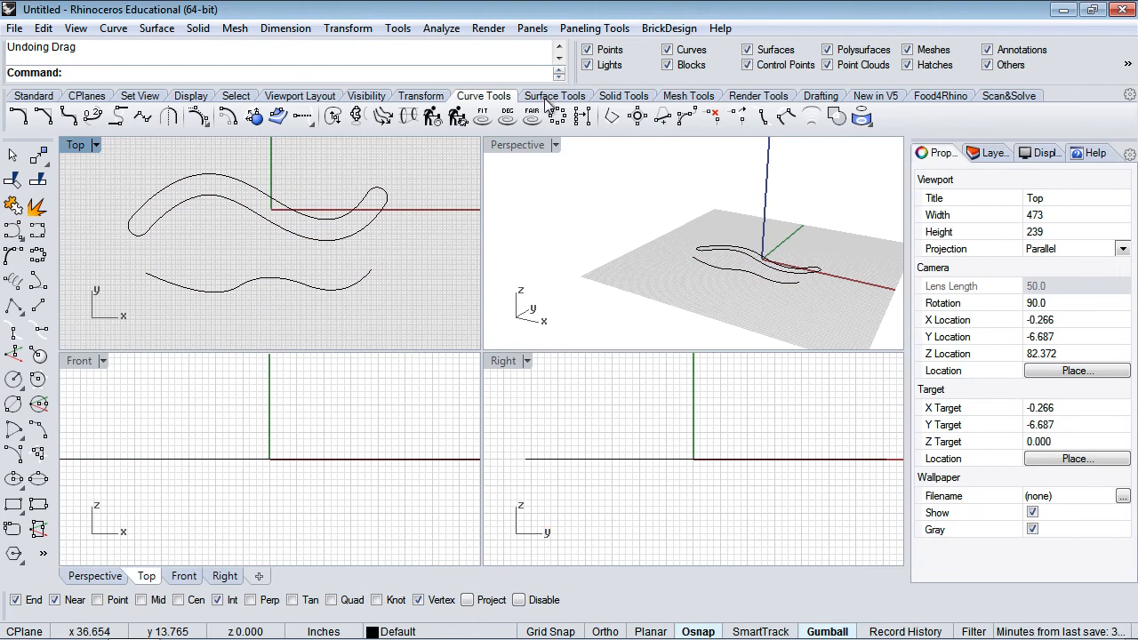
Look through the surface and solid tool sets and return to the surface tools.
left_click(554, 96)
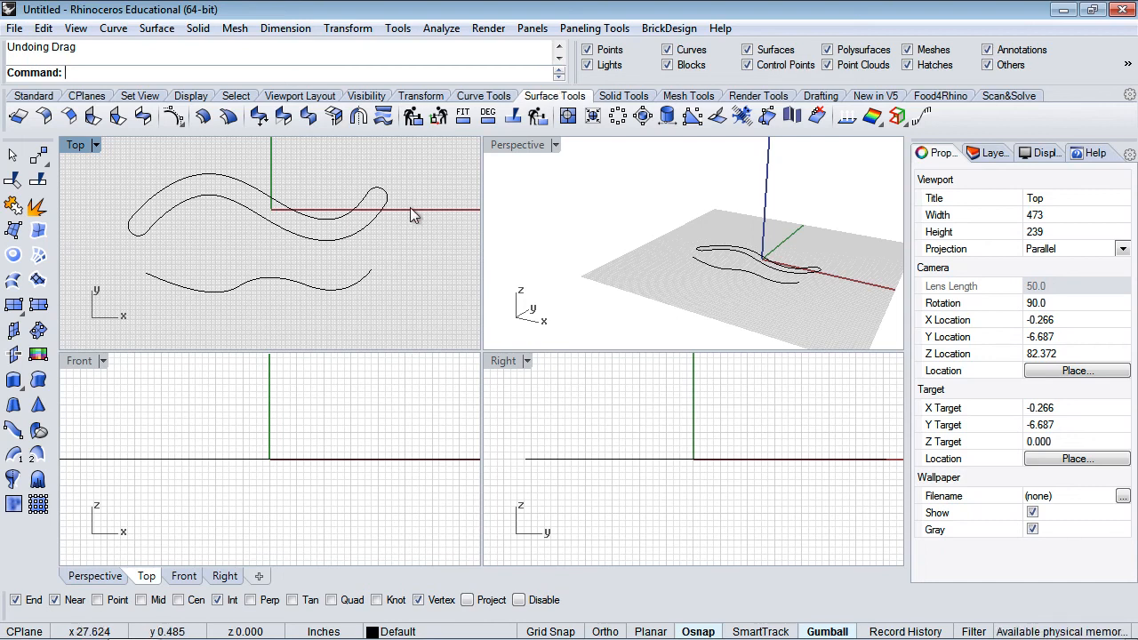
left_click(623, 96)
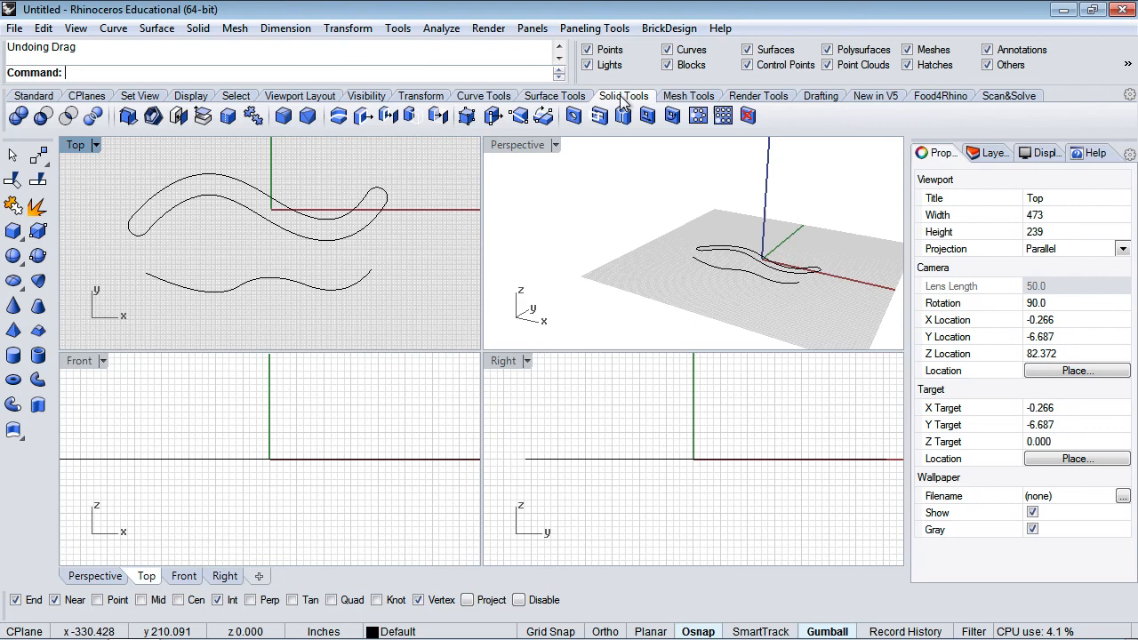
left_click(558, 98)
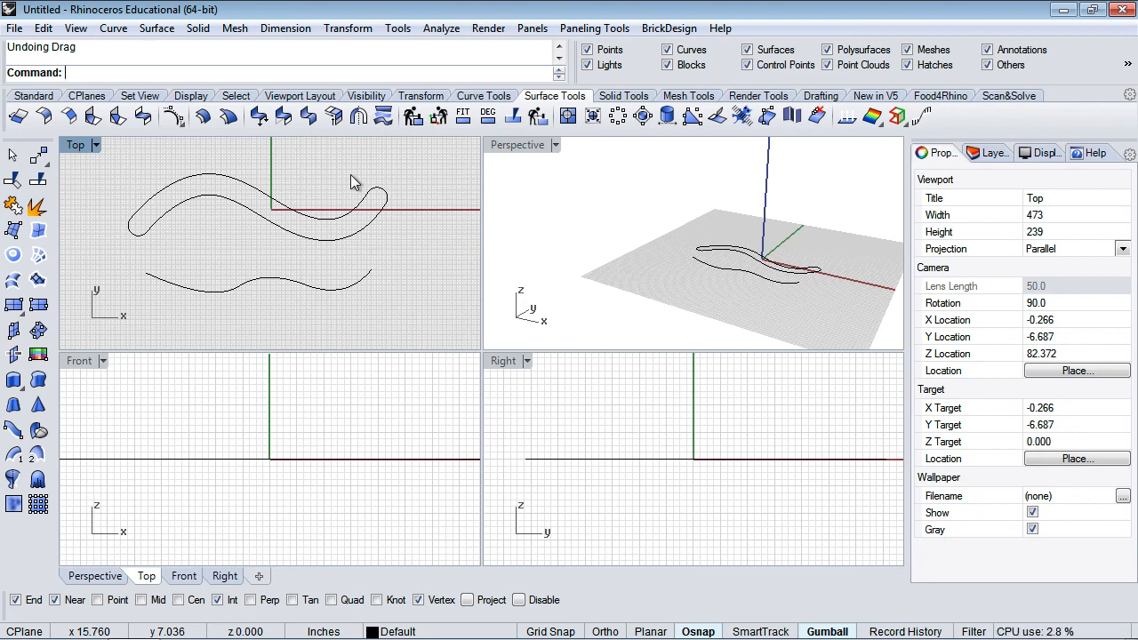
Rotate the lower curve about 90 degrees clockwise in the Top view with the Gumball and raise it vertically above the outline.
left_click(307, 283)
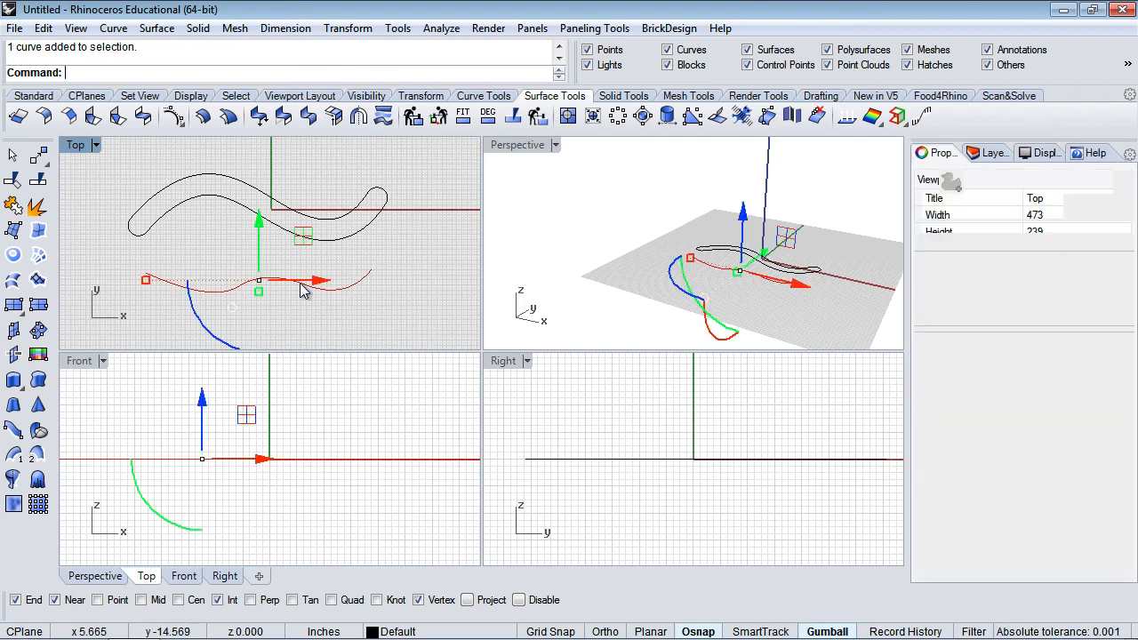
left_click_drag(213, 336, 194, 229)
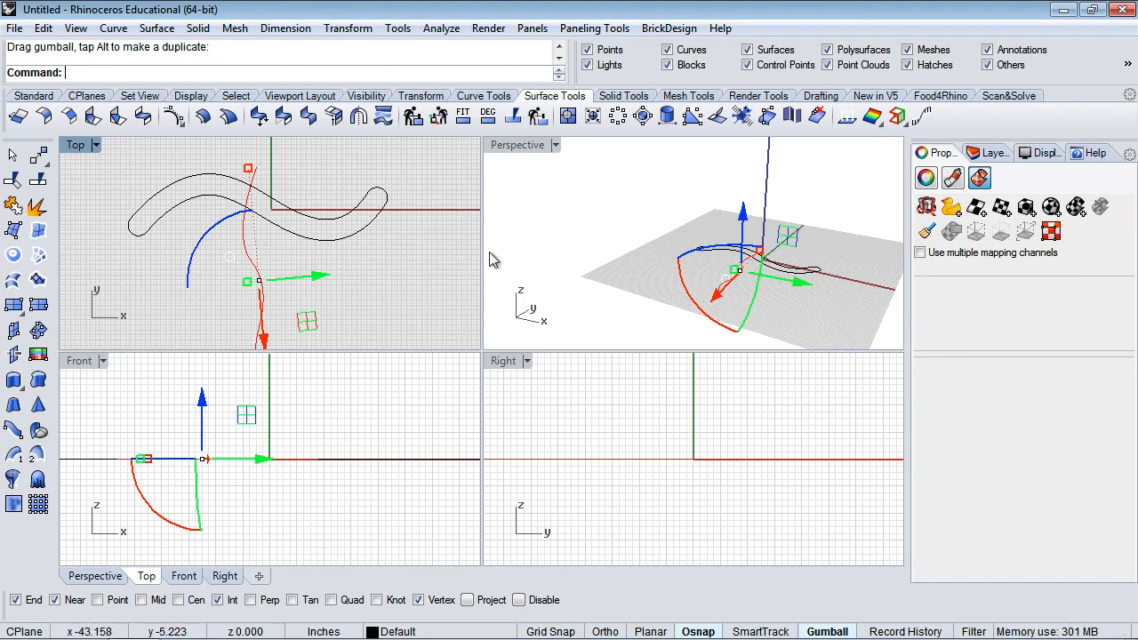
left_click_drag(743, 215, 742, 174)
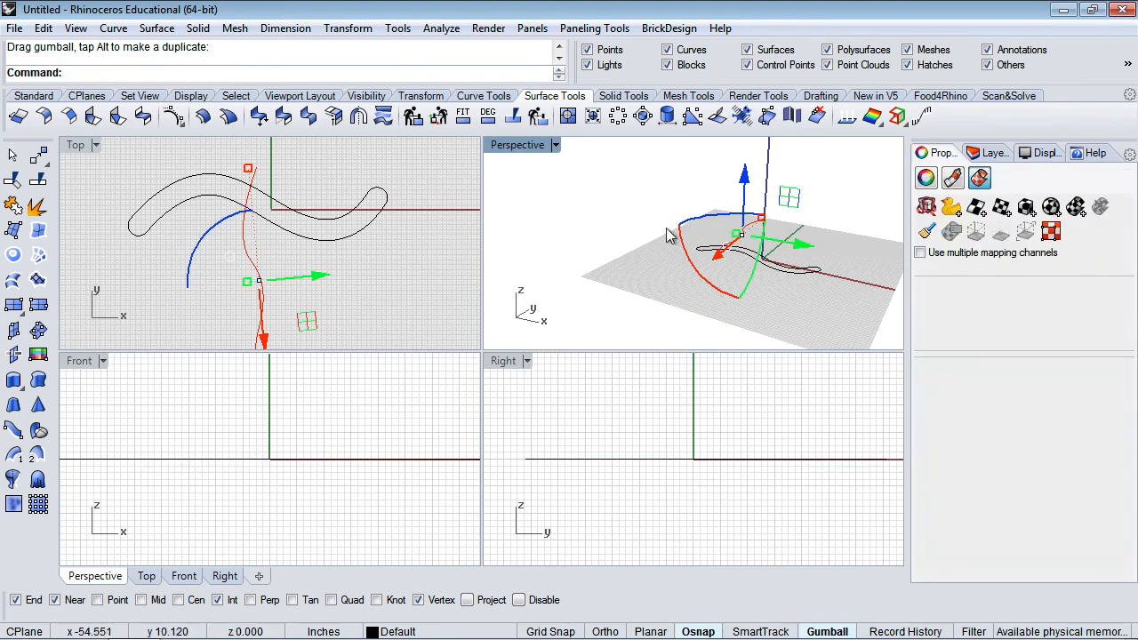
left_click(352, 283)
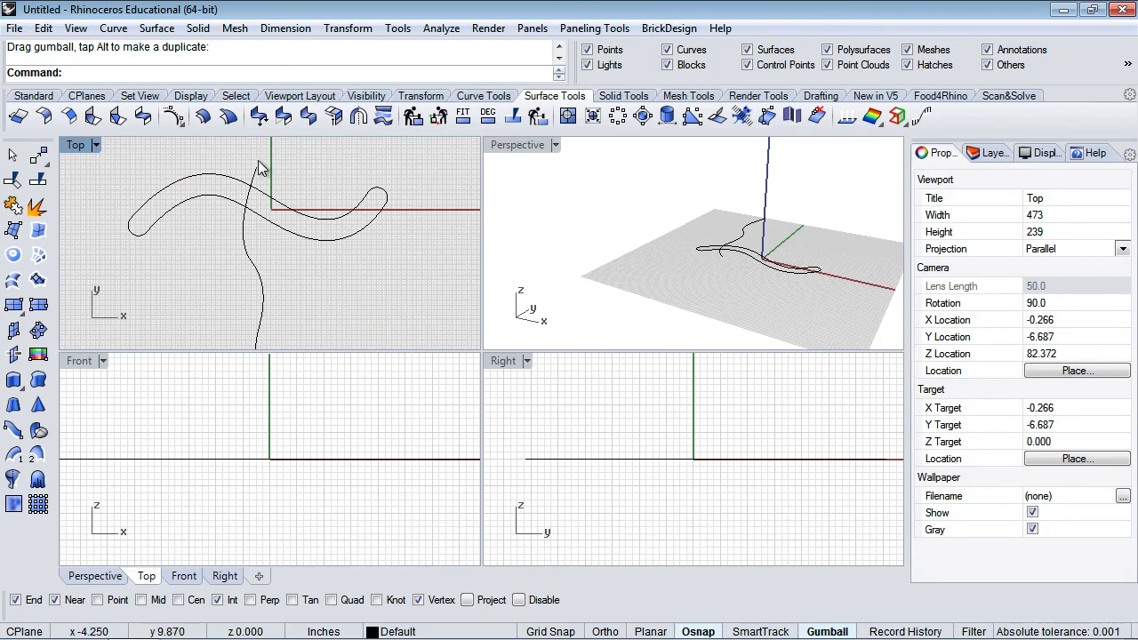
Trim away the outline's left part in the Top view using the raised curve as the cutting object, and undo the trim.
left_click(13, 181)
left_click(253, 240)
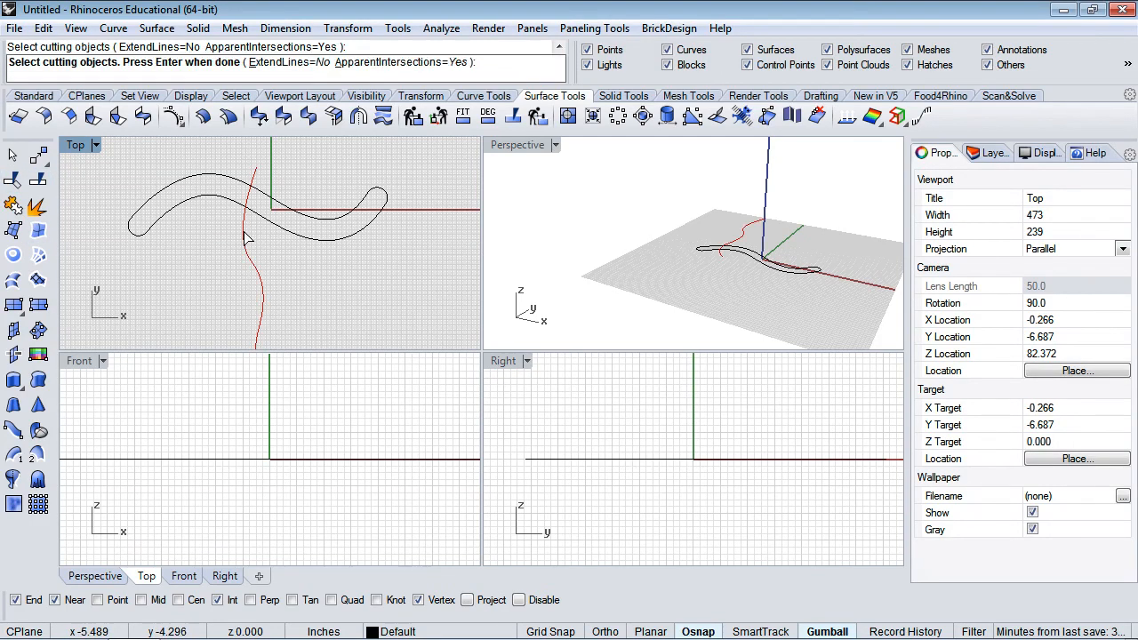
key("Return")
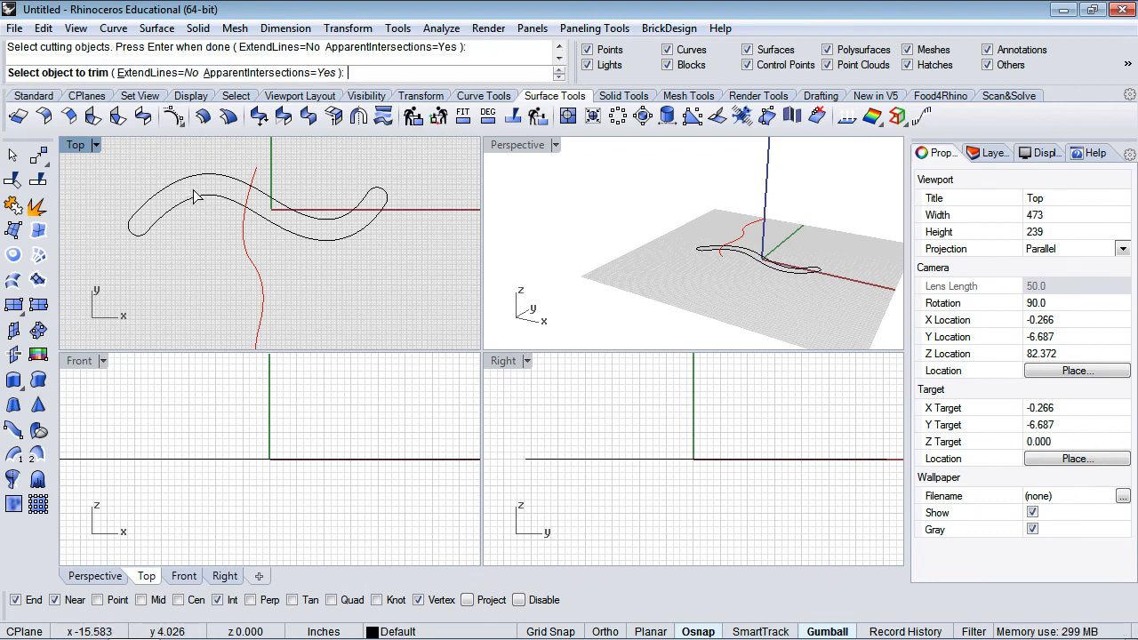
left_click(198, 191)
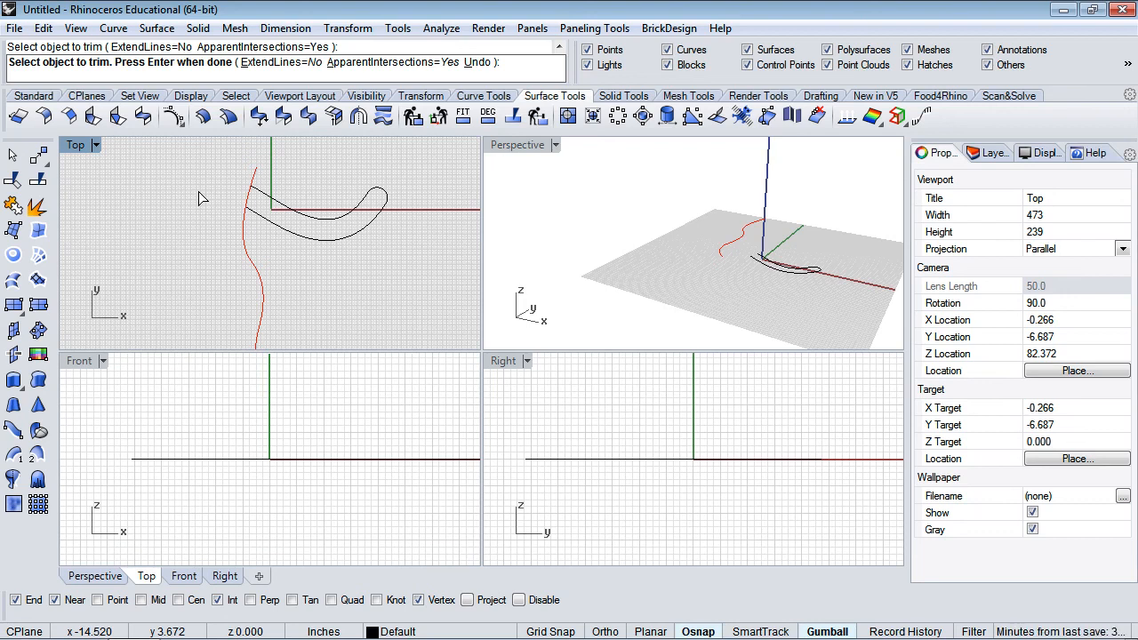
key("ctrl+z")
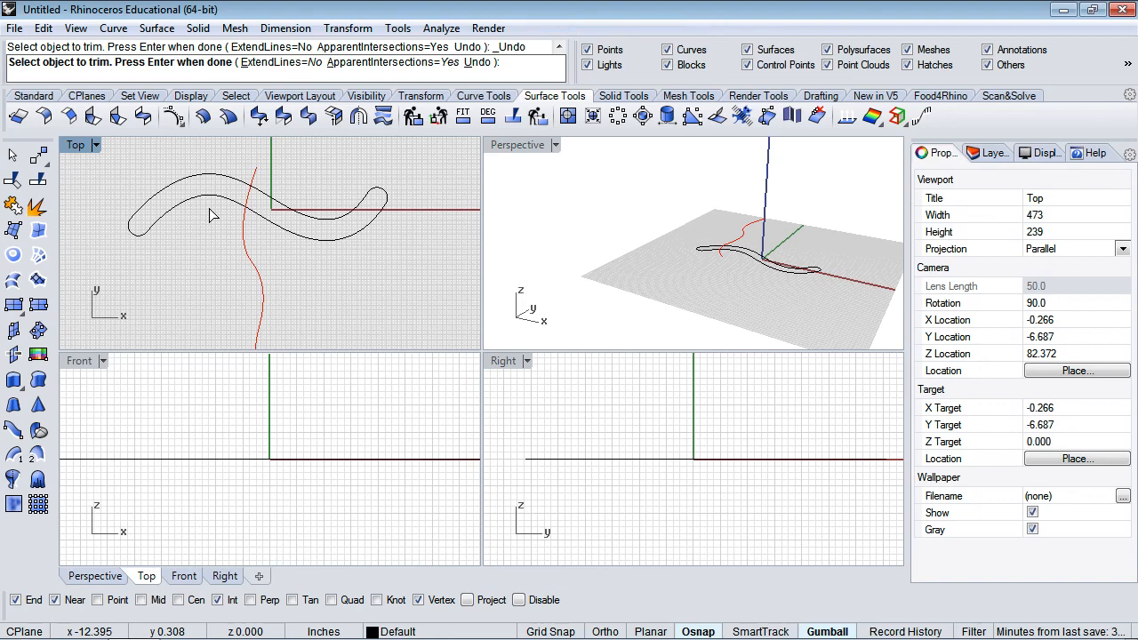
Trim the outline's left part from the Perspective view using the raised curve as the cutting object, and undo the trim.
right_click_drag(736, 260, 724, 312)
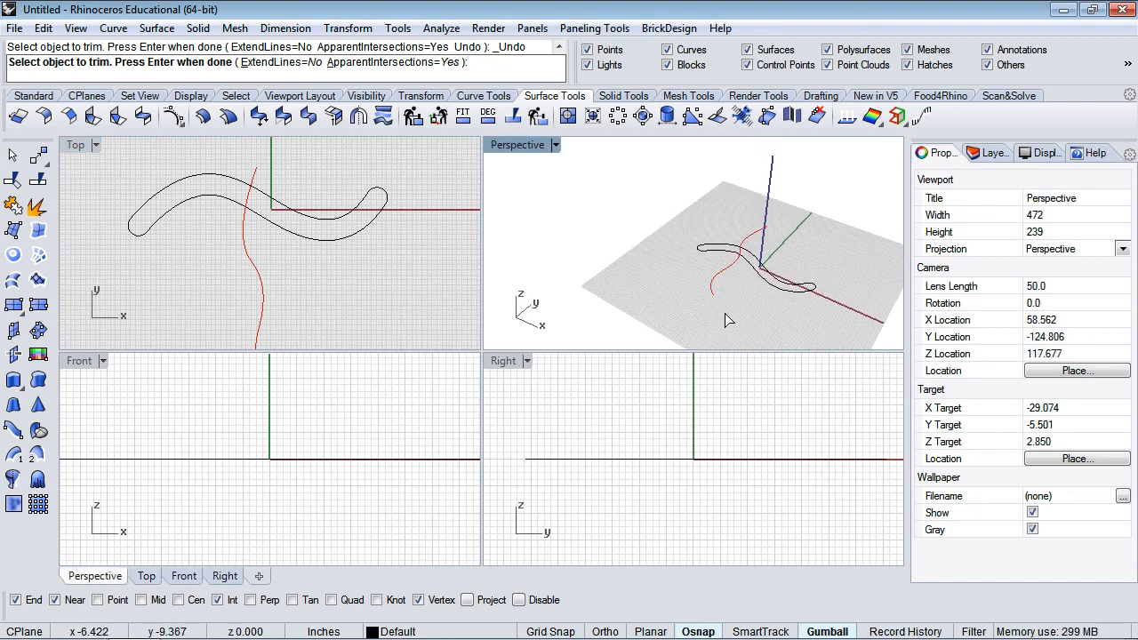
scroll(754, 264, "up", 5)
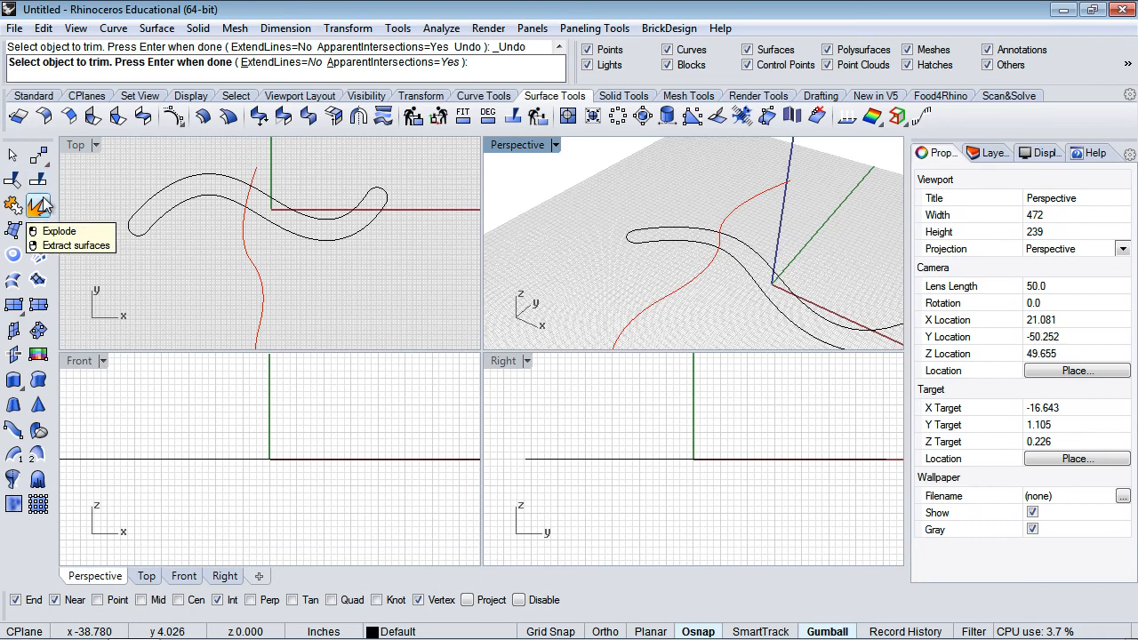
key("Return")
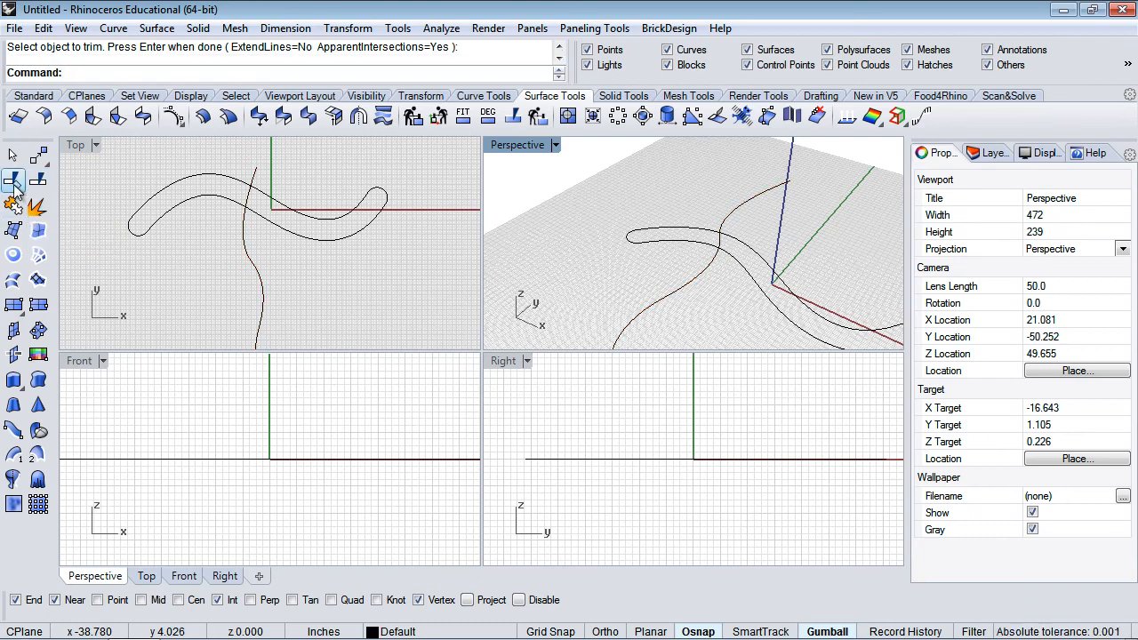
left_click(38, 206)
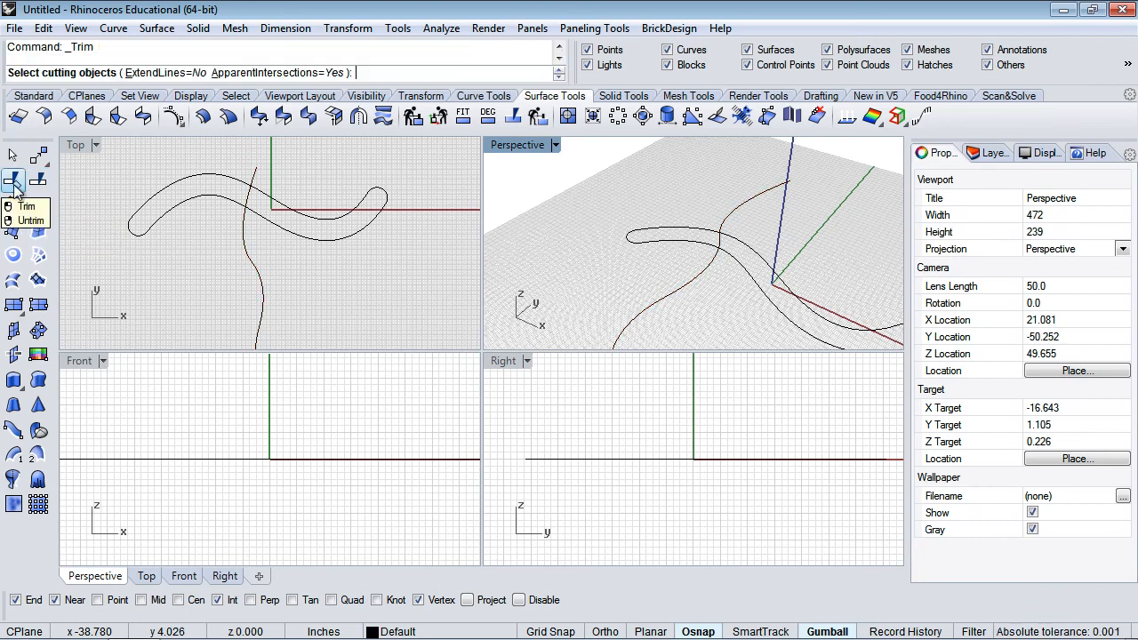
left_click(686, 272)
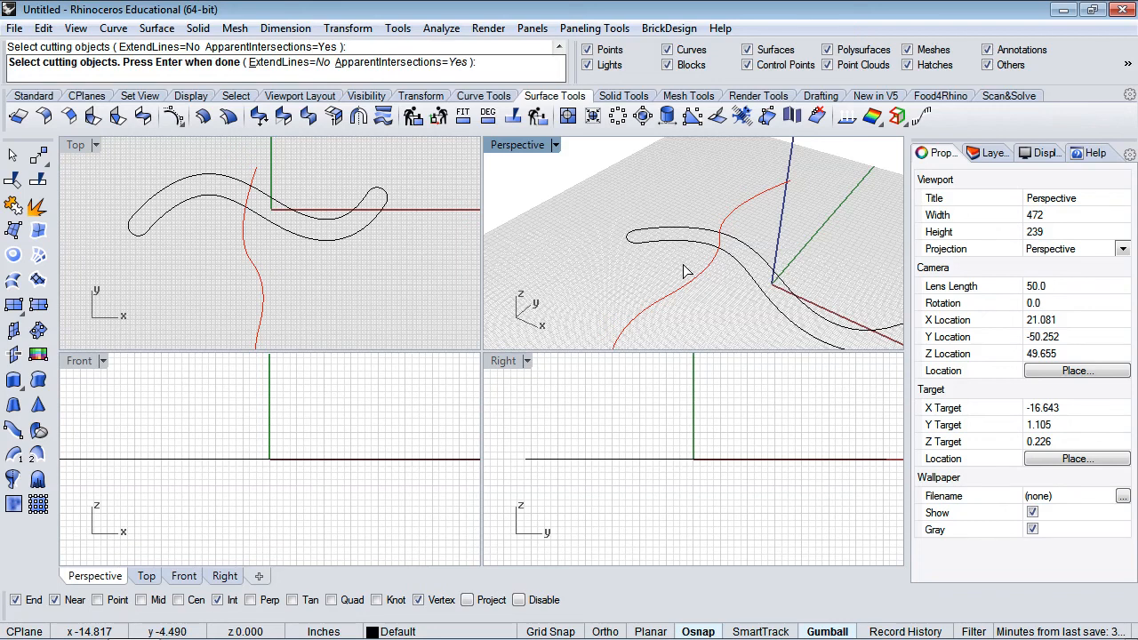
key("Return")
left_click(683, 243)
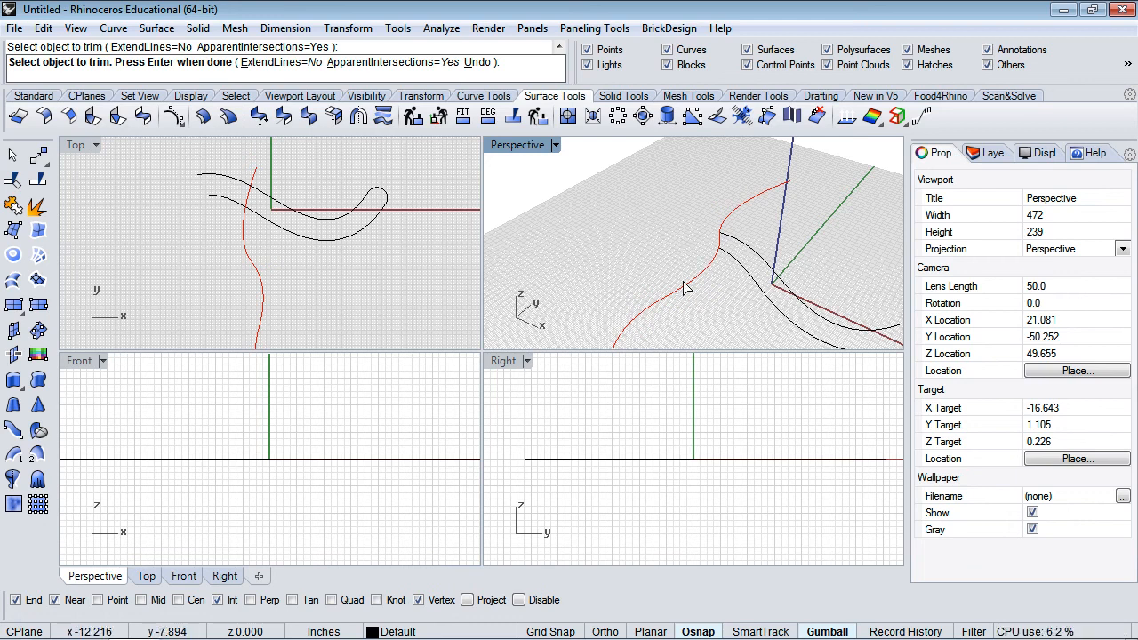
left_click(446, 303)
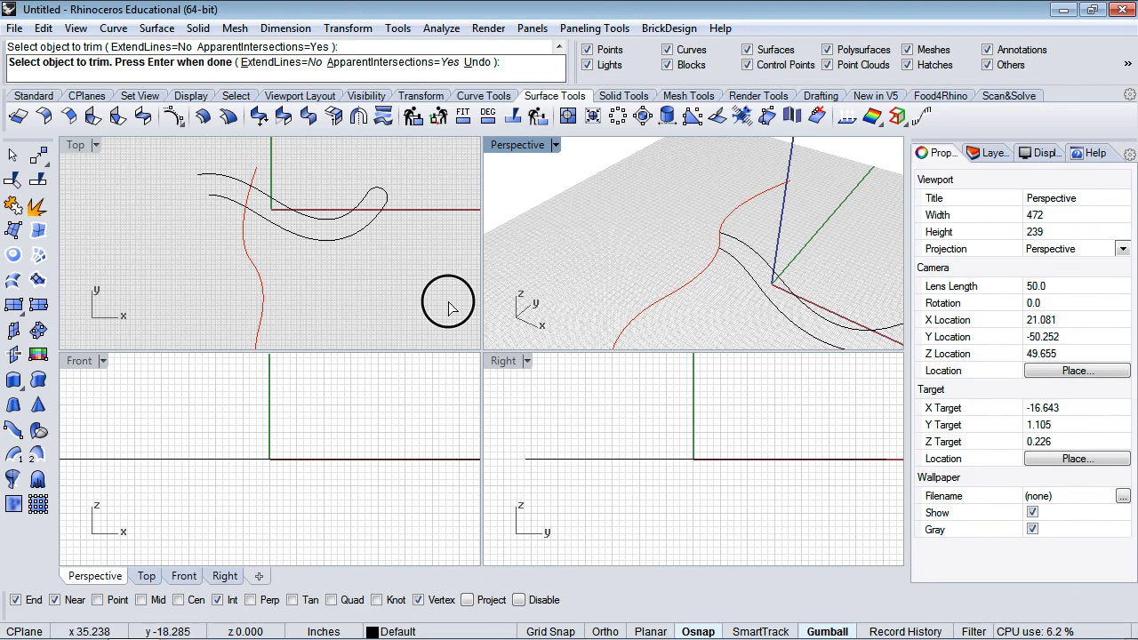
key("ctrl+z")
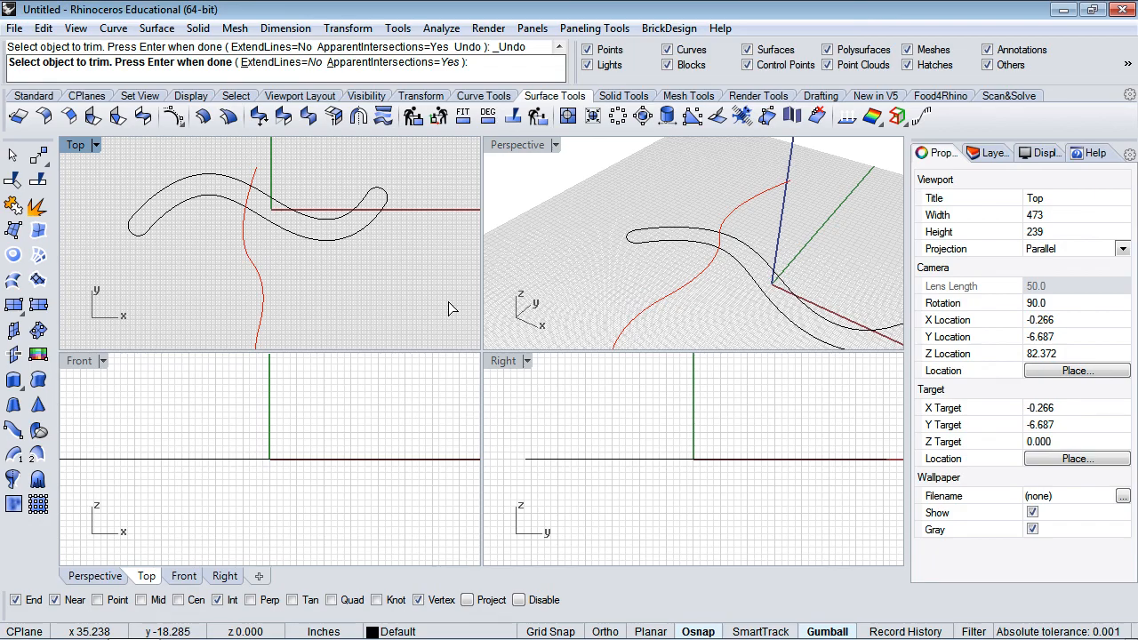
Switch from Rhino to the Mac desktop.
key("ctrl+Left")
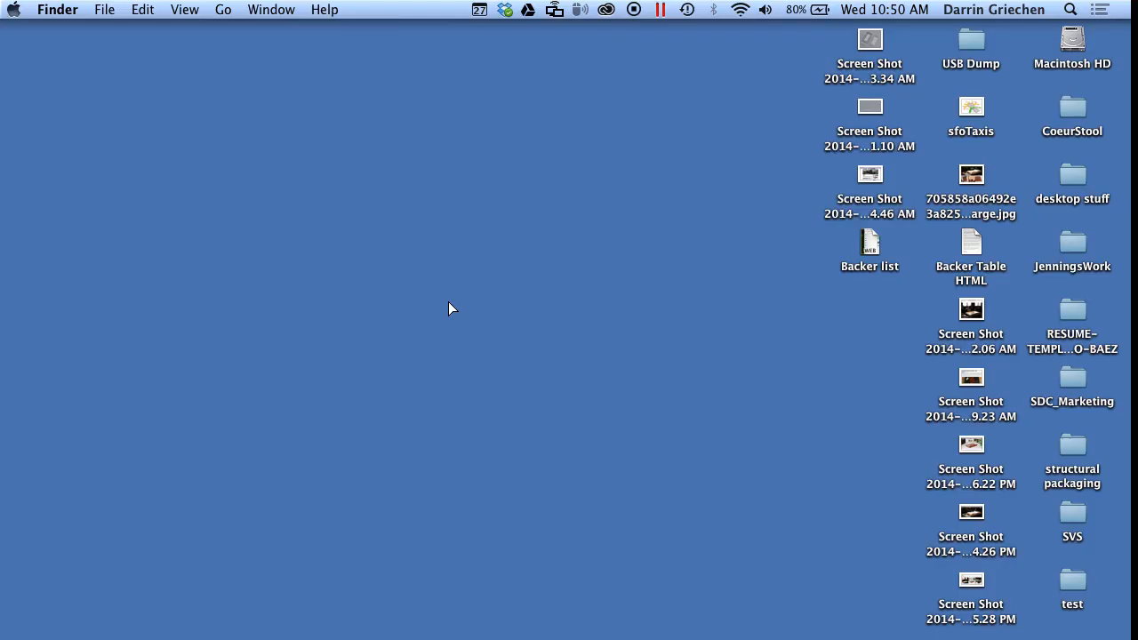